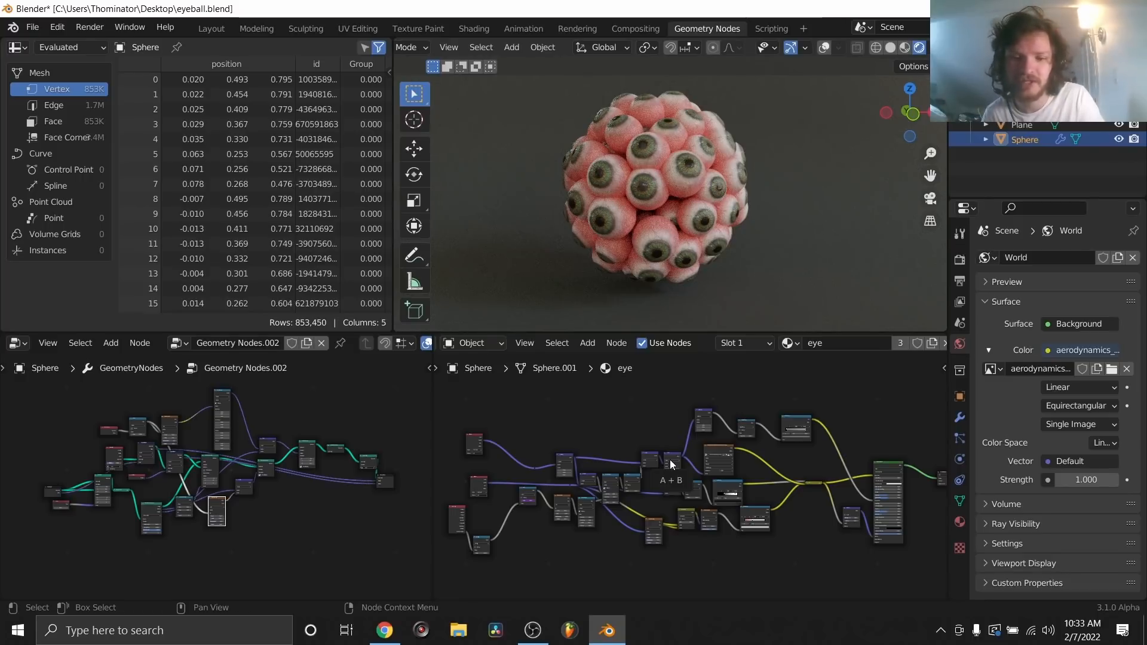
Start a new general file, discarding the unsaved changes to eyeball.blend
{"action": "key", "text": "ctrl+space"}
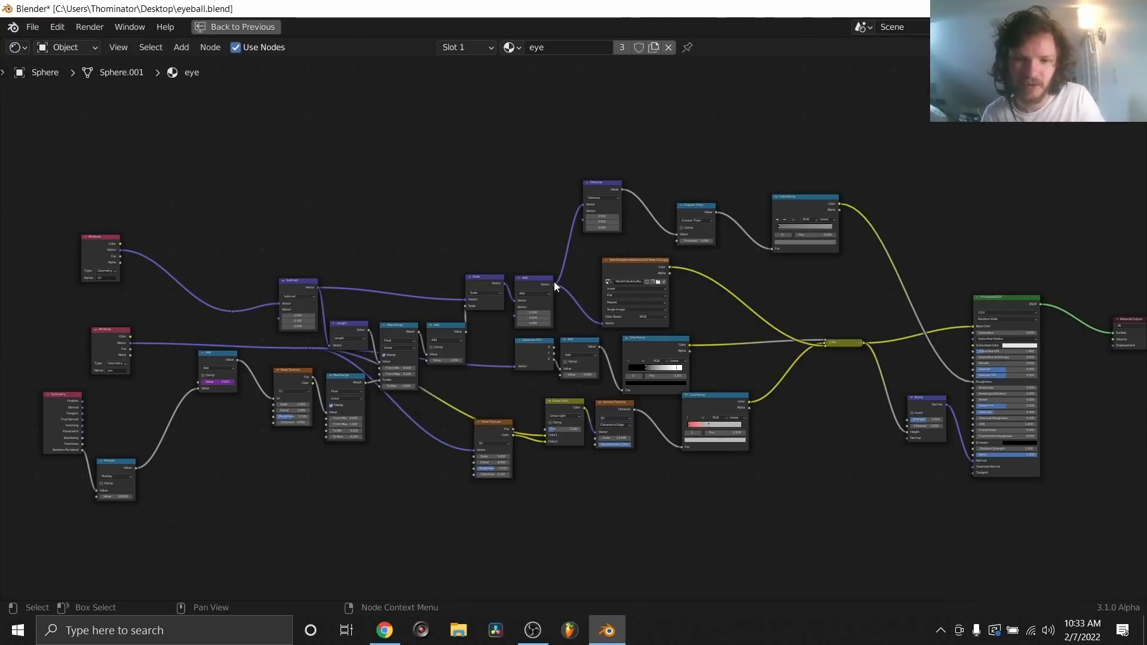
{"action": "key", "text": "ctrl+space"}
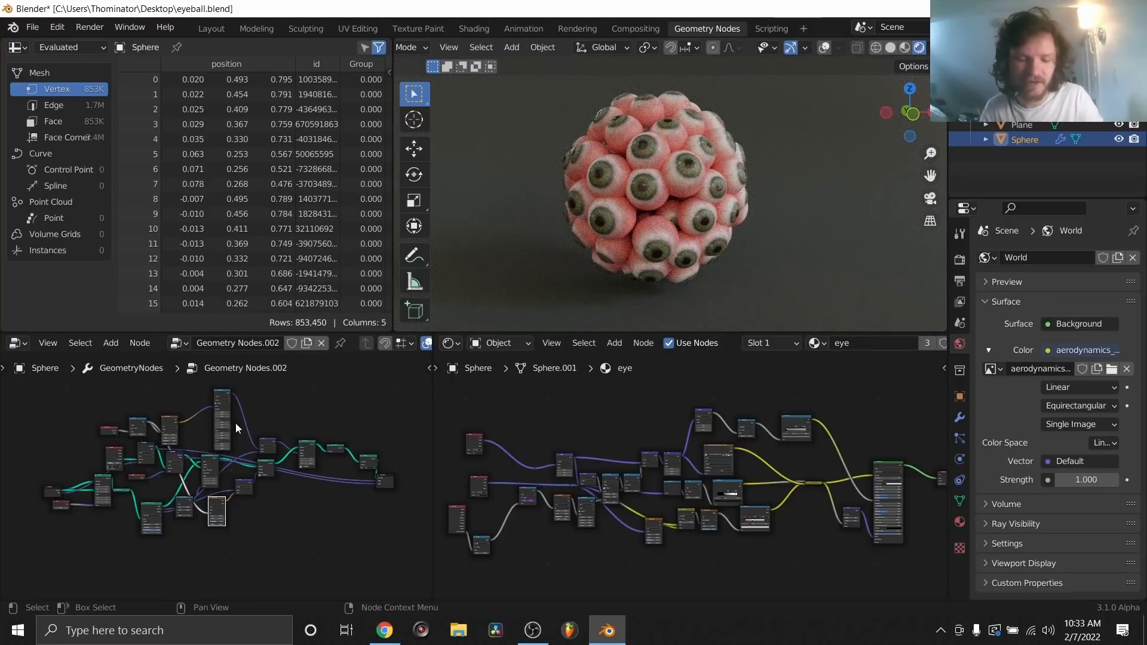
{"action": "key", "text": "ctrl+n"}
{"action": "left_click", "coordinate": [530, 173]}
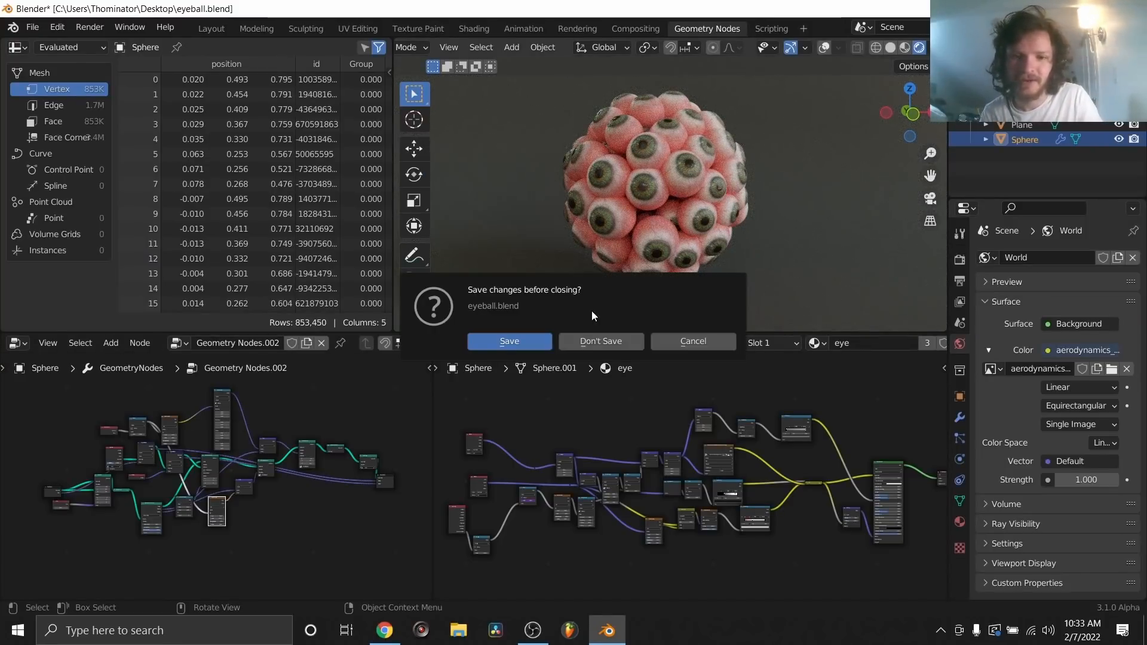
{"action": "left_click", "coordinate": [596, 338]}
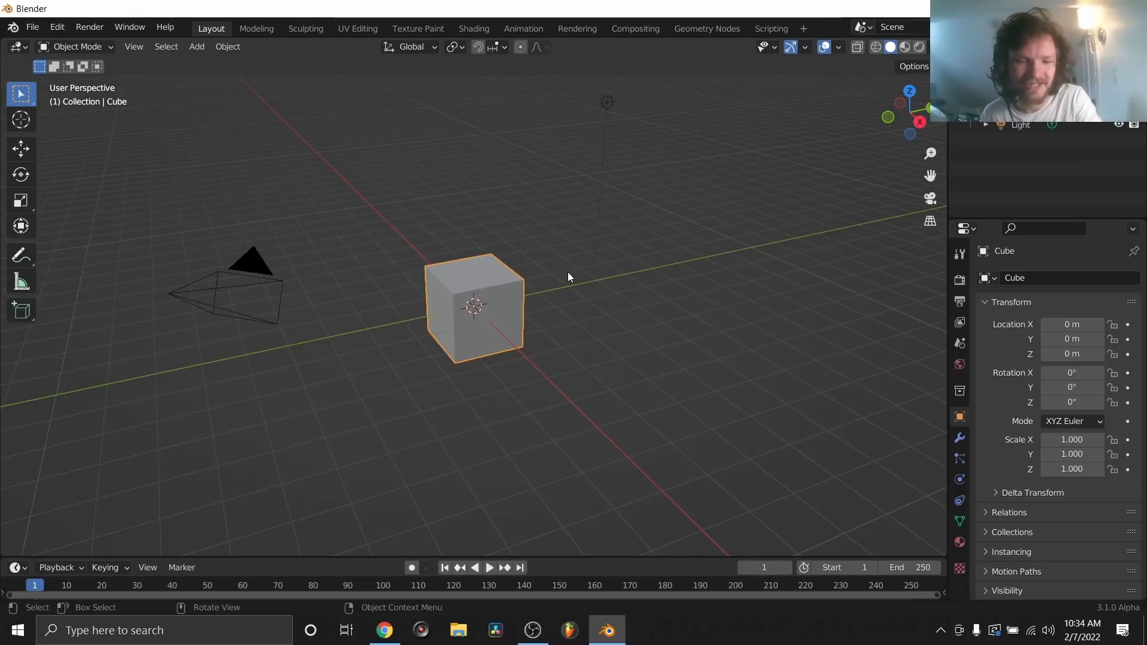
Switch to Chrome and examine the photorealistic green eyeball on a yellow background among the eyeball image results, and close the browser
{"action": "left_click", "coordinate": [385, 630]}
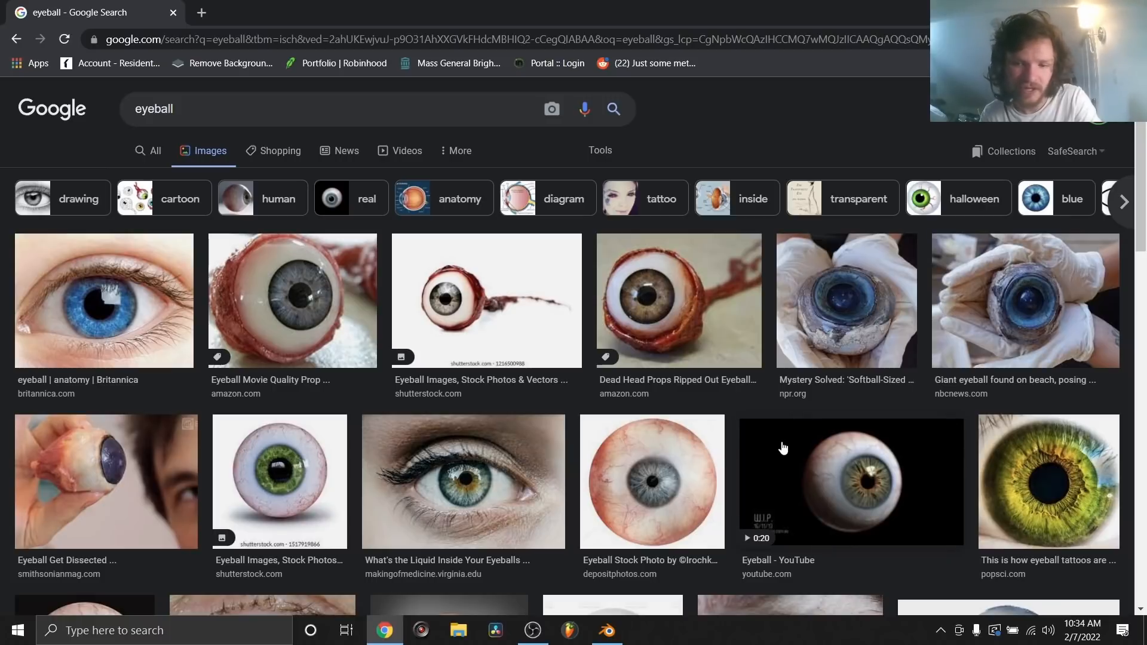
{"action": "scroll", "coordinate": [732, 425], "scroll_direction": "down", "scroll_amount": 9}
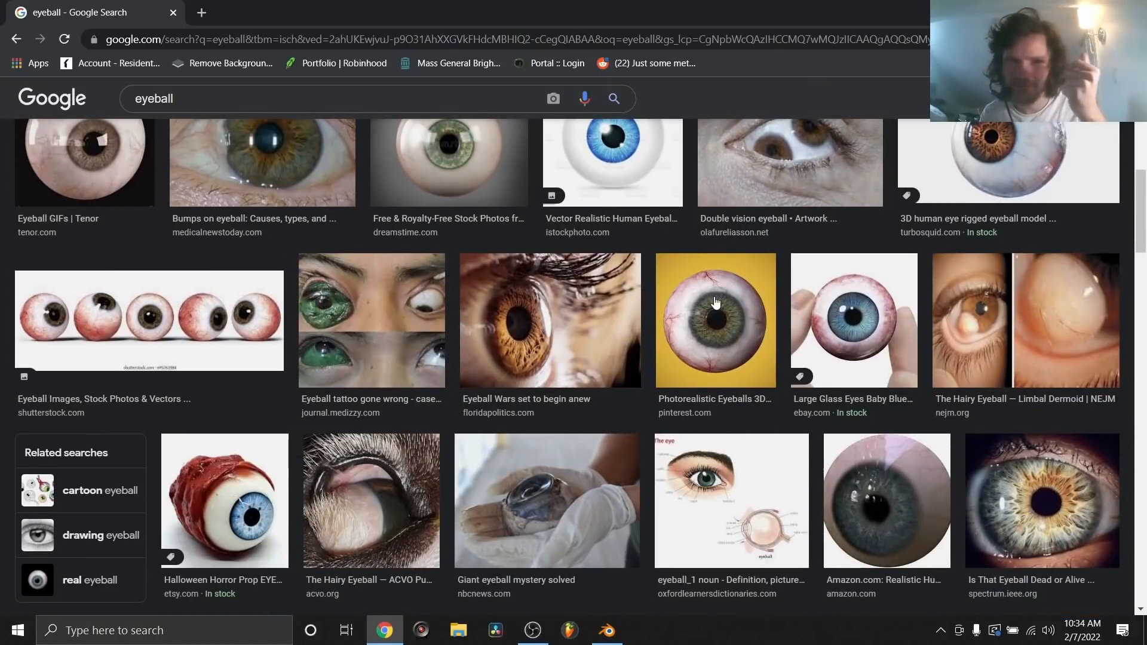
{"action": "left_click", "coordinate": [716, 304]}
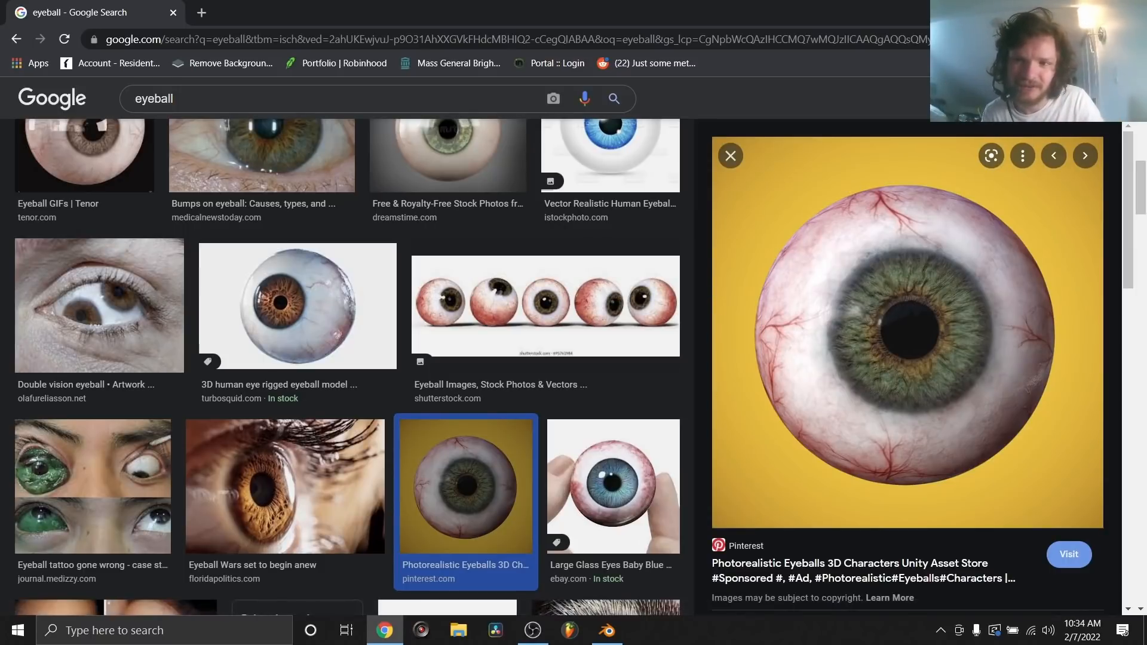
{"action": "key", "text": "alt+F4"}
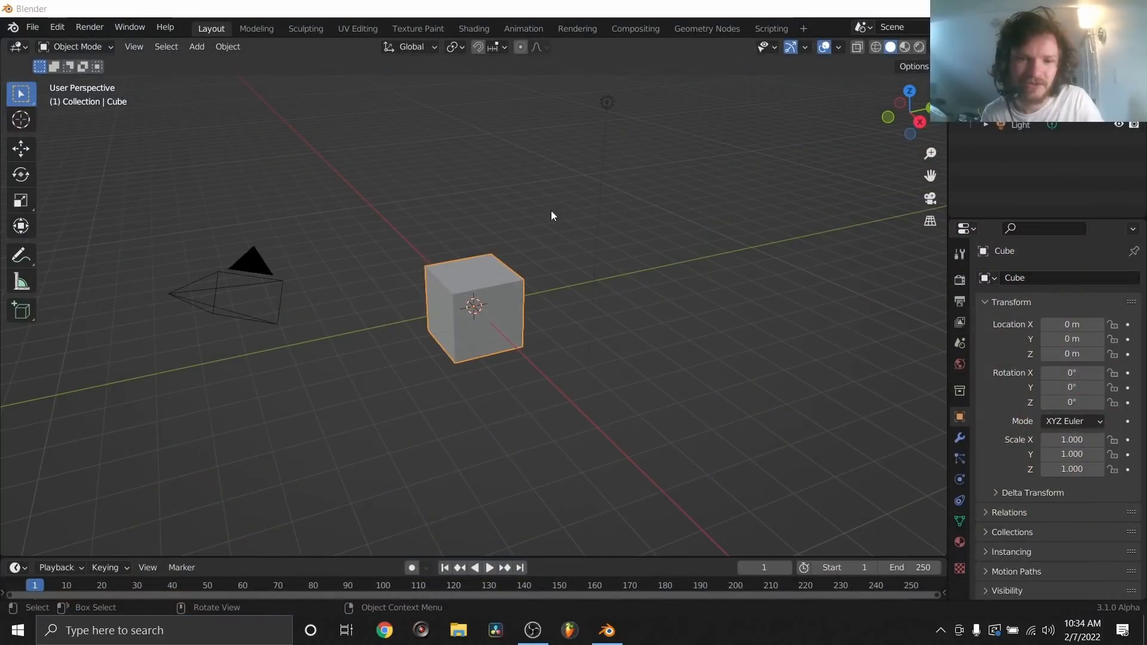
Switch the Blender window to fullscreen
{"action": "left_click", "coordinate": [454, 215]}
{"action": "left_click", "coordinate": [490, 281]}
{"action": "key", "text": "q"}
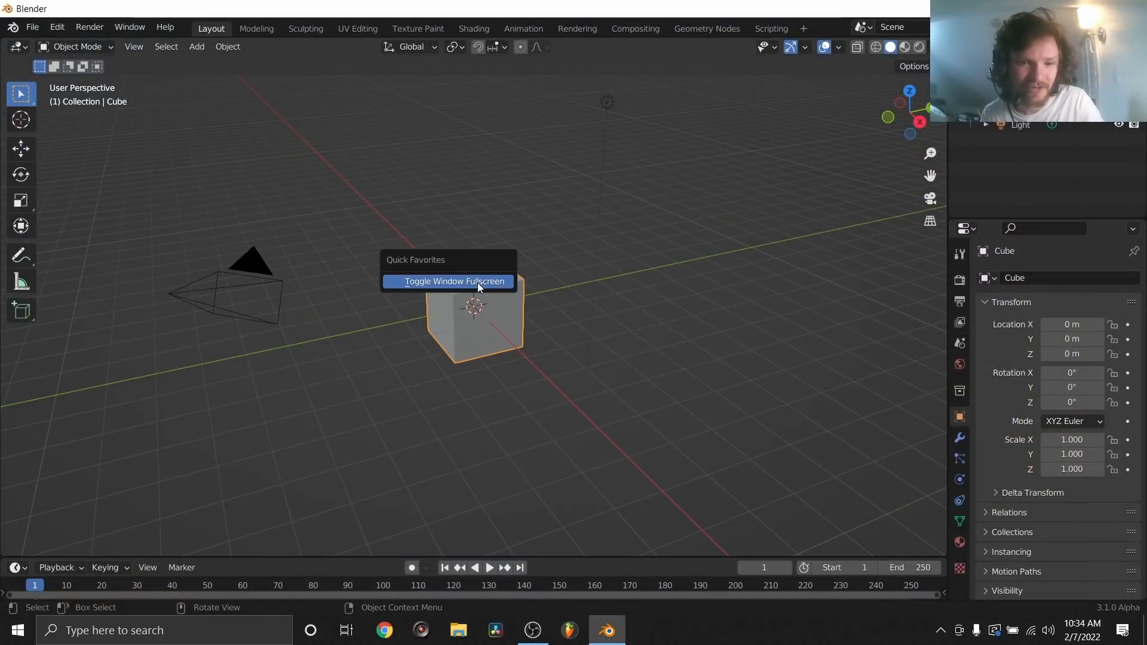
{"action": "left_click", "coordinate": [477, 282]}
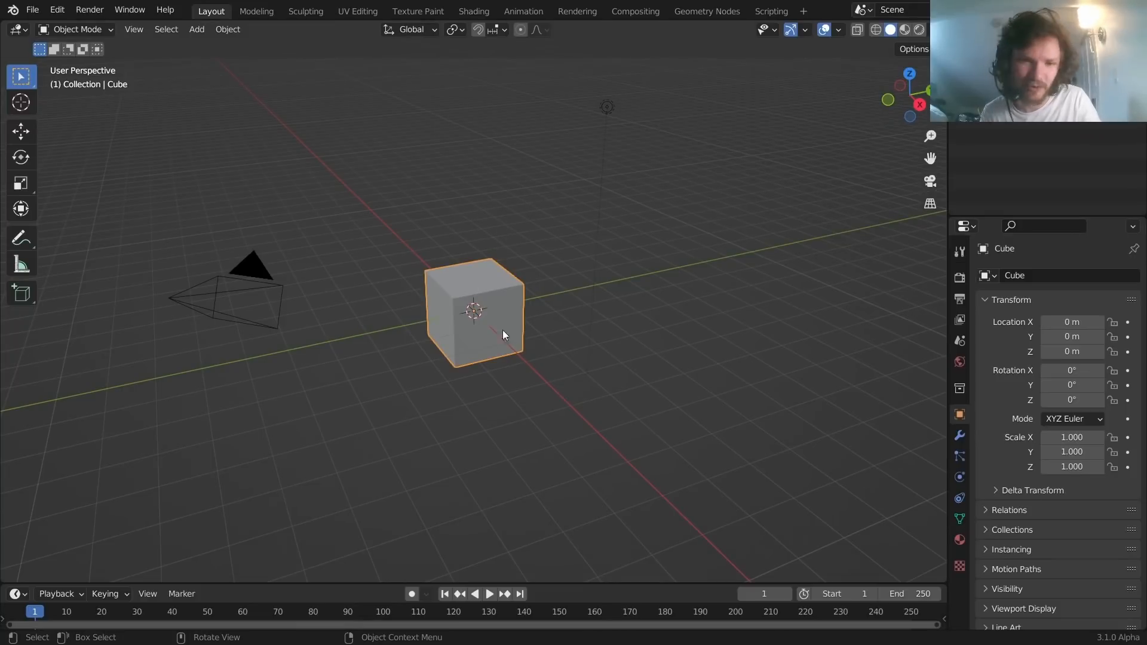
Delete all the default objects from the scene
{"action": "key", "text": "a"}
{"action": "key", "text": "x"}
{"action": "left_click", "coordinate": [496, 203]}
Add a UV sphere at the world origin
{"action": "key", "text": "shift+a"}
{"action": "mouse_move", "coordinate": [474, 196]}
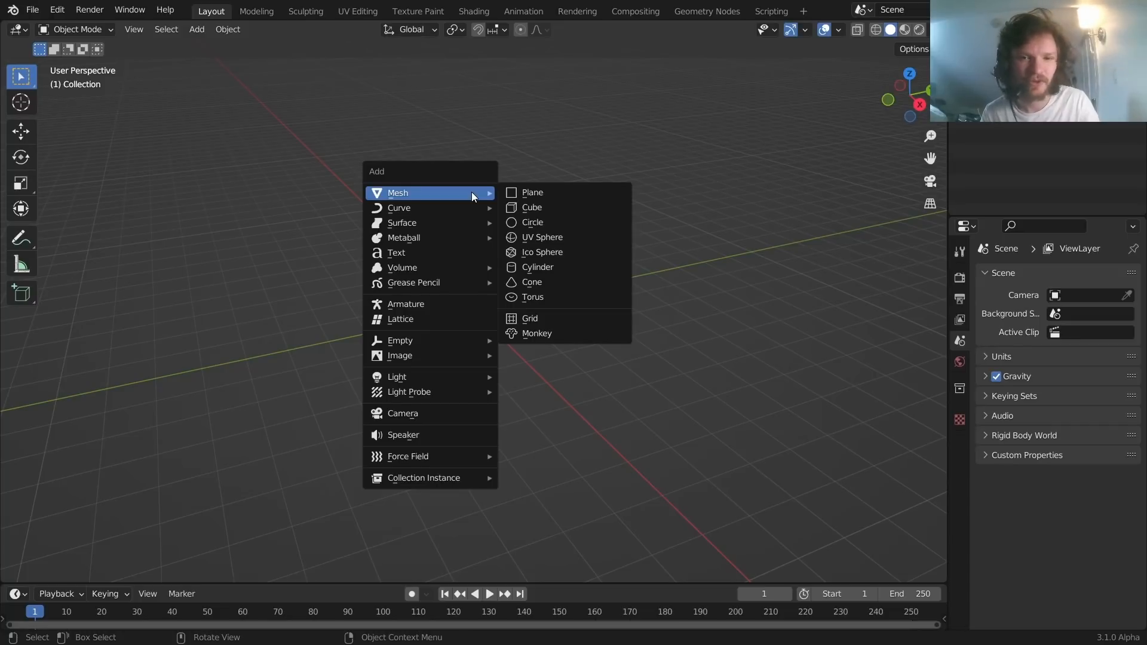
{"action": "left_click", "coordinate": [543, 238]}
{"action": "scroll", "coordinate": [455, 311], "scroll_direction": "up", "scroll_amount": 5}
{"action": "middle_click_drag", "start_coordinate": [456, 310], "coordinate": [486, 293]}
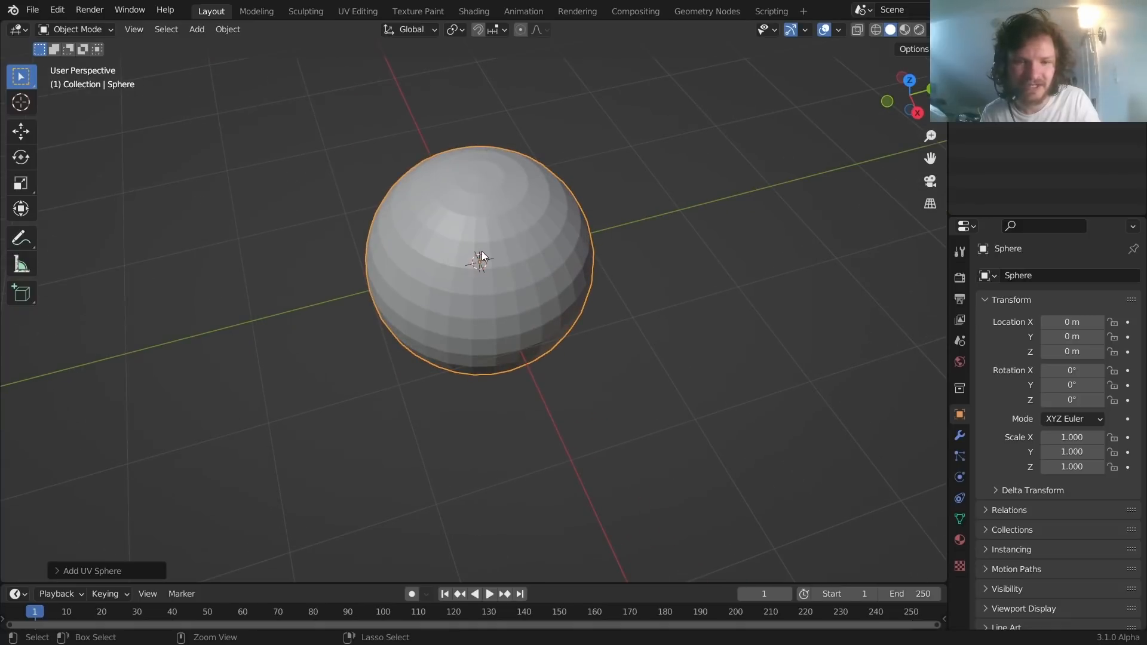
Give the sphere a level 2 Subdivision modifier and shade it smooth
{"action": "key", "text": "ctrl+2"}
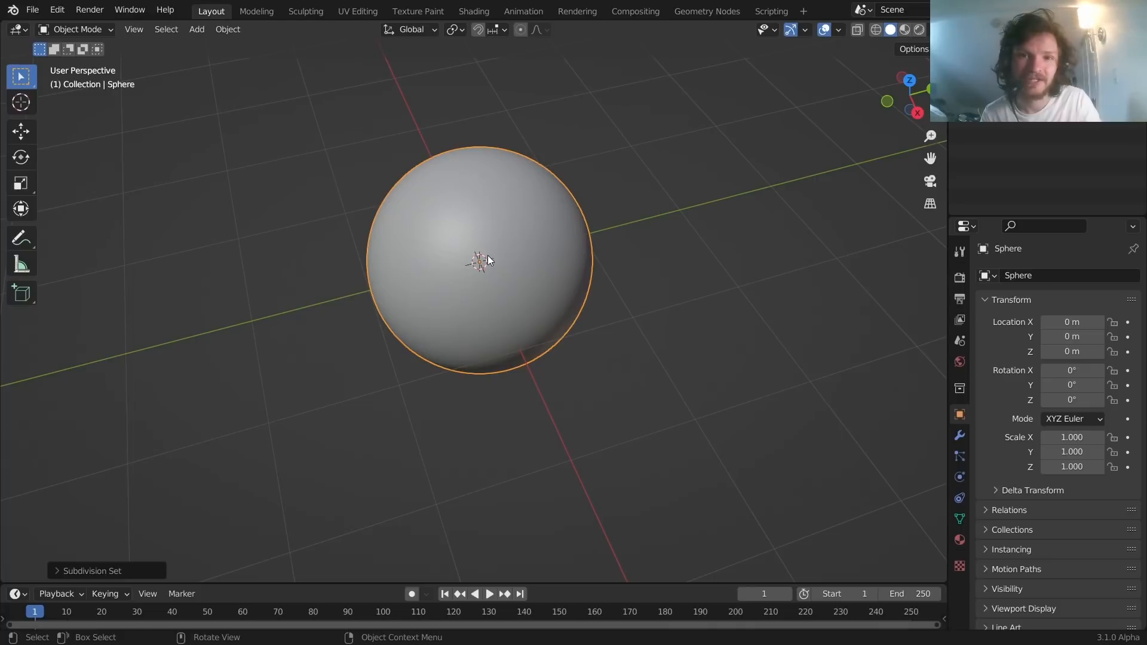
{"action": "left_click", "coordinate": [960, 435]}
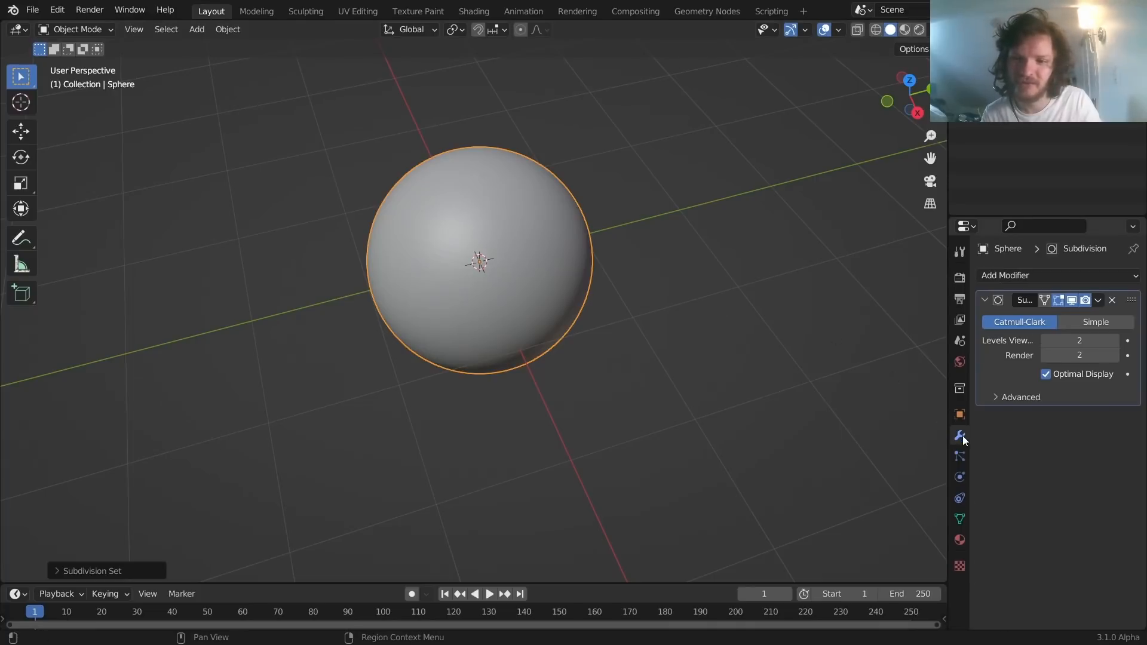
{"action": "right_click", "coordinate": [441, 238]}
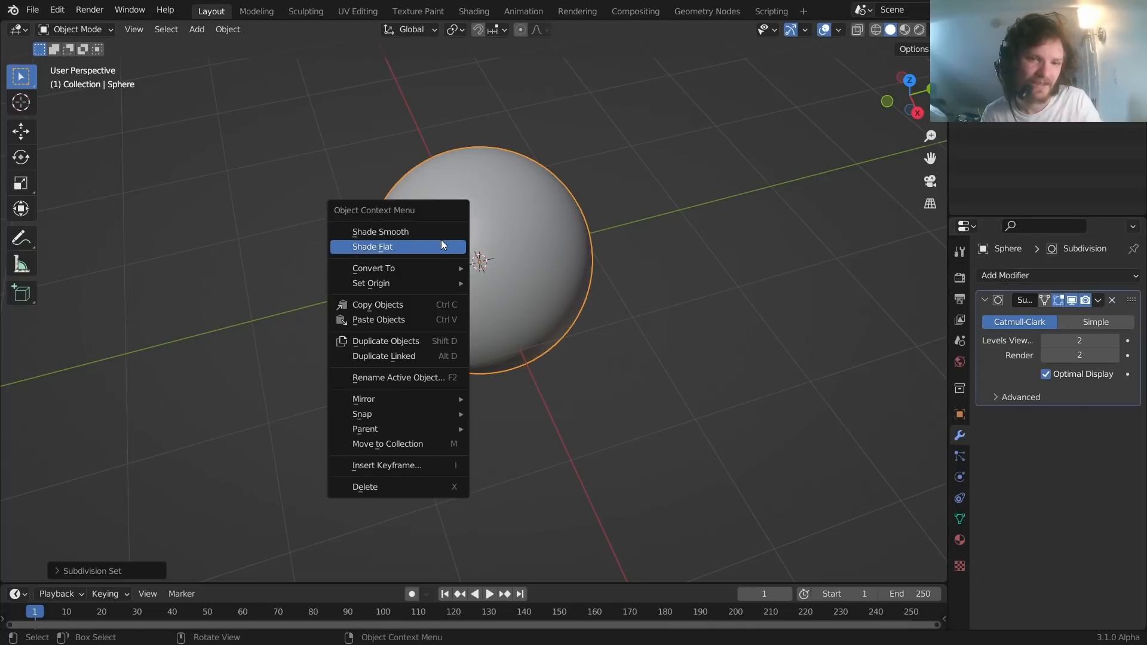
{"action": "left_click", "coordinate": [433, 231]}
{"action": "middle_click_drag", "start_coordinate": [488, 213], "coordinate": [589, 264], "text": "shift"}
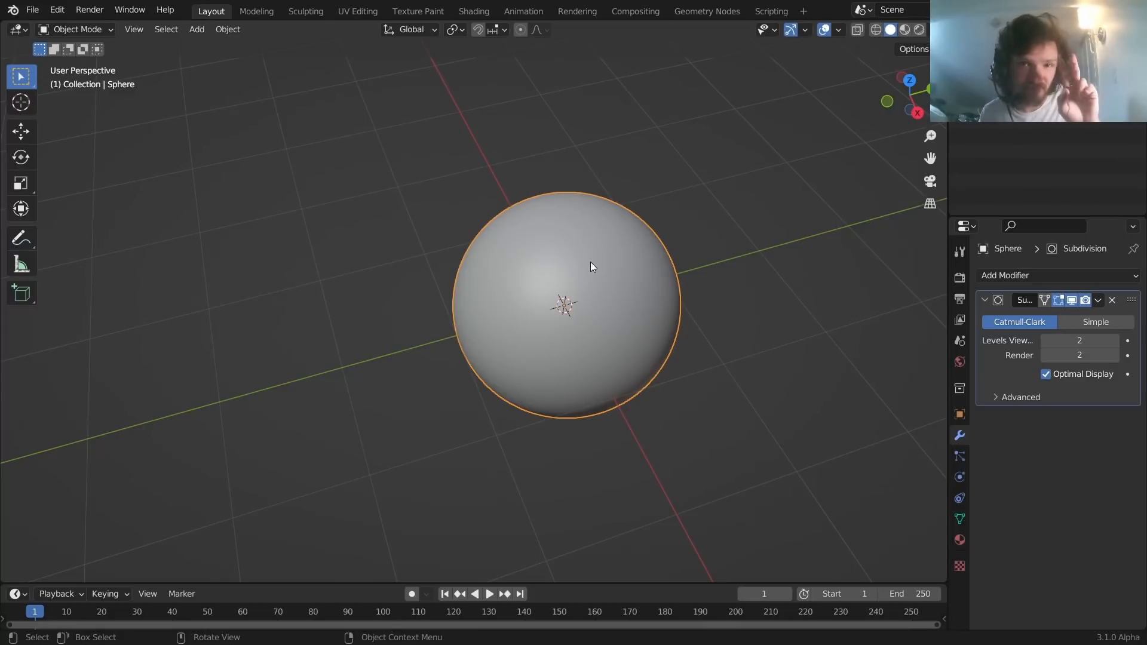
Open the Shading workspace and create a new material named "eye" on the sphere
{"action": "left_click", "coordinate": [470, 14]}
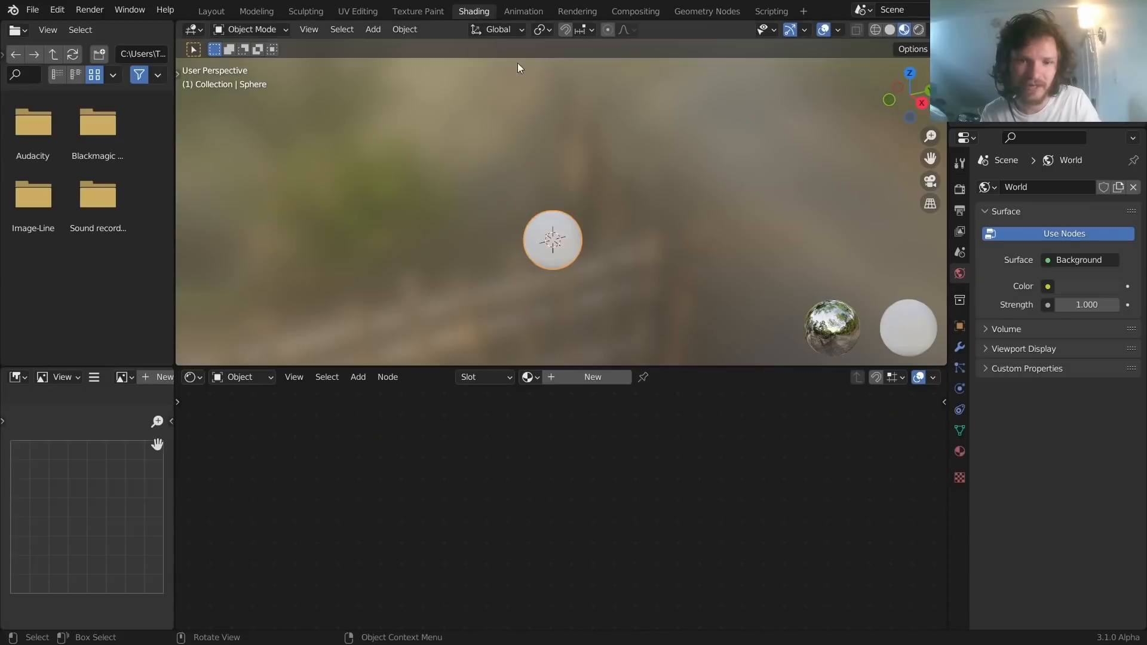
{"action": "left_click", "coordinate": [579, 382]}
{"action": "double_click", "coordinate": [594, 377]}
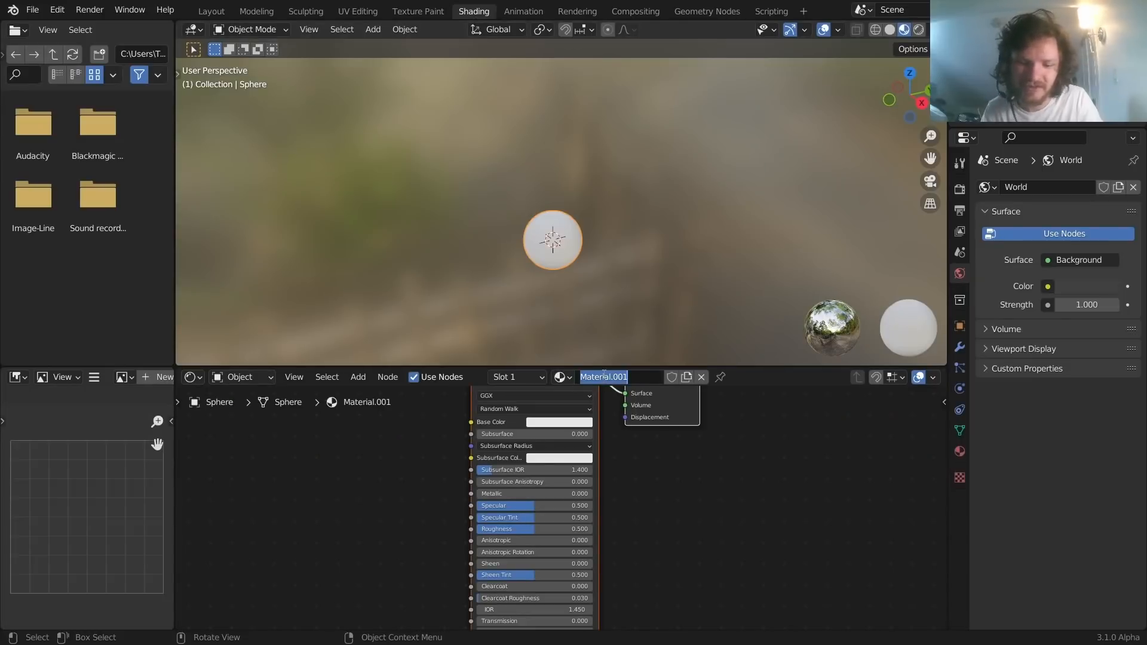
{"action": "type", "text": "eye"}
{"action": "key", "text": "Return"}
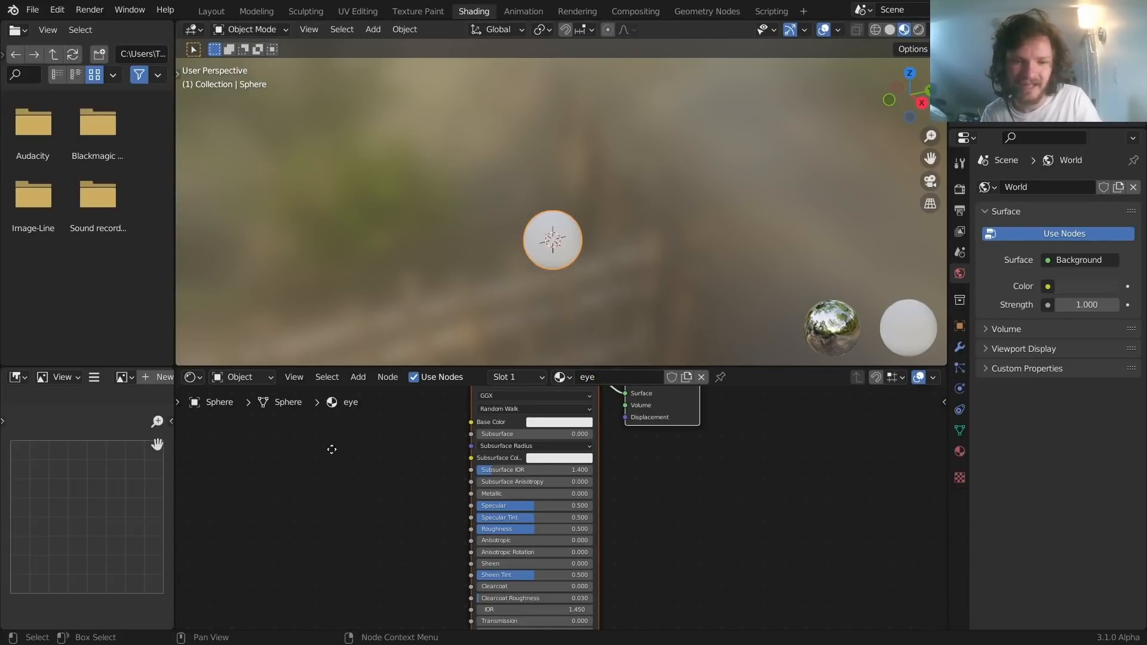
Add an Image Texture node to the eye material and load the downloaded eyeball picture from the Desktop into it
{"action": "middle_click_drag", "start_coordinate": [331, 449], "coordinate": [470, 489]}
{"action": "key", "text": "shift+a"}
{"action": "left_click", "coordinate": [433, 426]}
{"action": "type", "text": "im"}
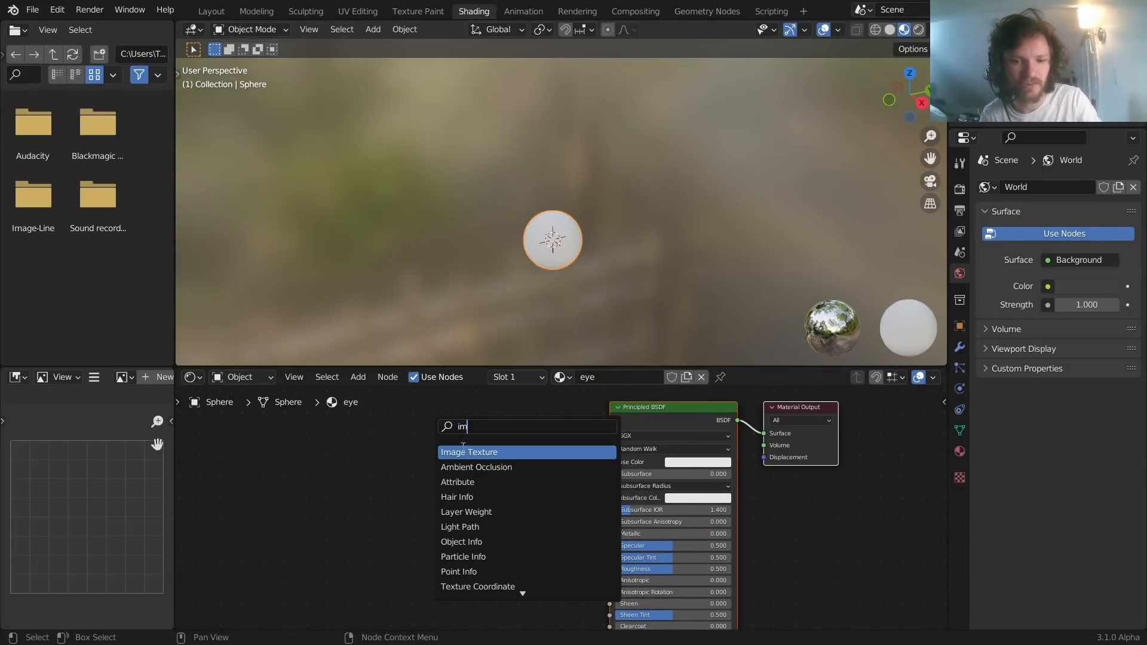
{"action": "key", "text": "Return"}
{"action": "left_click", "coordinate": [477, 459]}
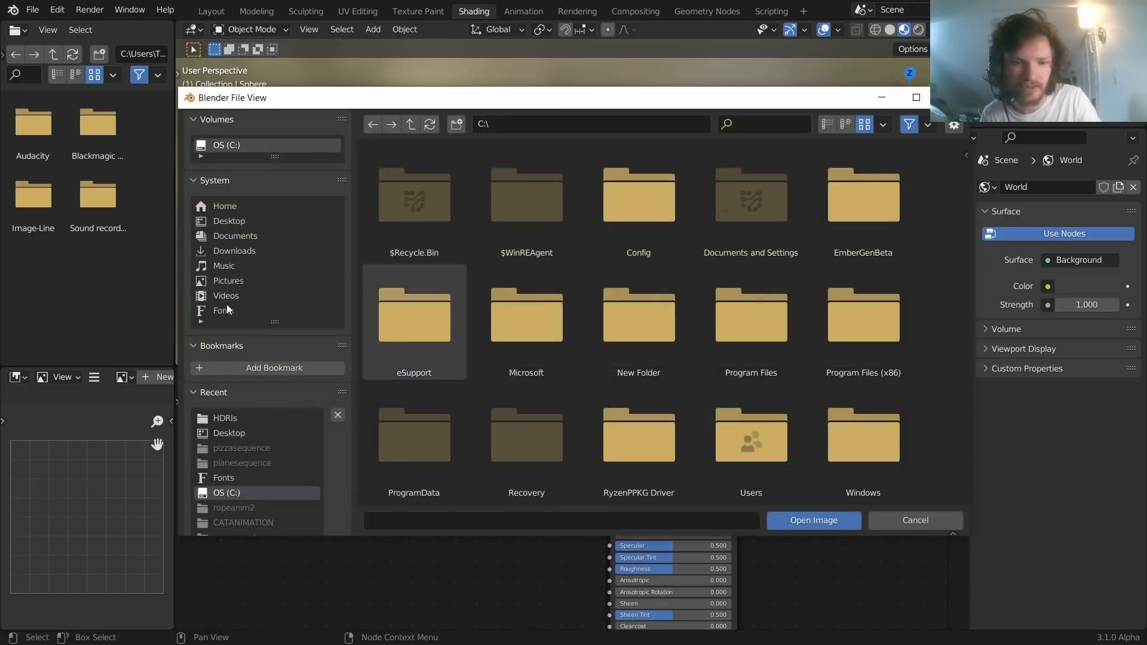
{"action": "left_click", "coordinate": [221, 429]}
{"action": "double_click", "coordinate": [743, 151]}
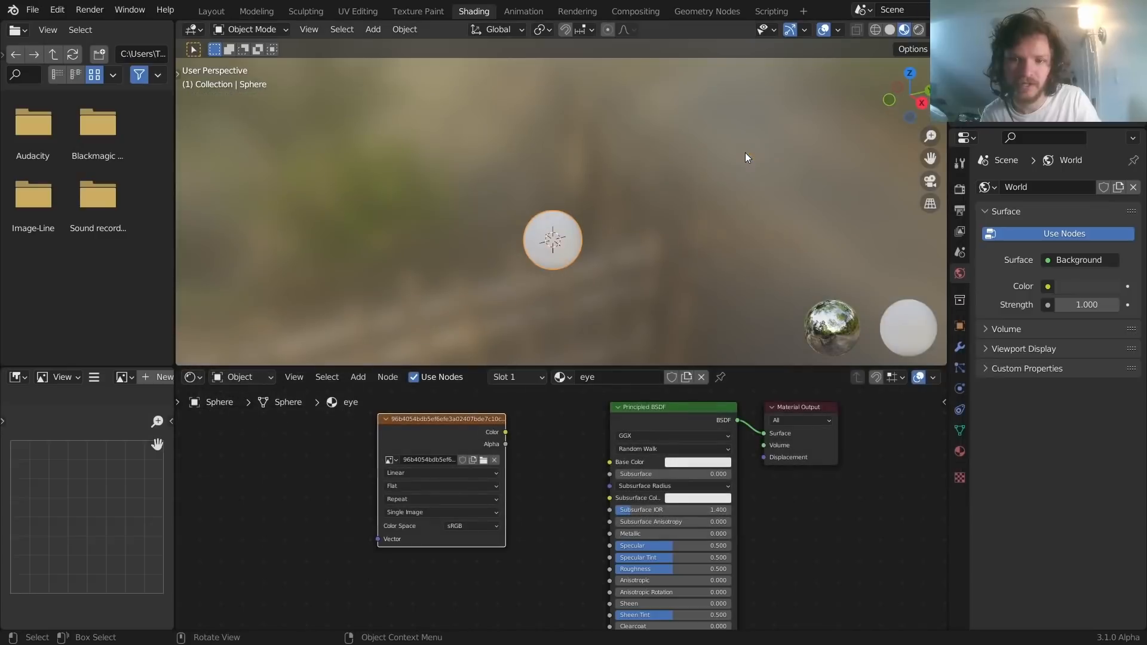
Delete the Principled BSDF node and connect the image's Color output straight to the Material Output's Surface
{"action": "left_click", "coordinate": [633, 422]}
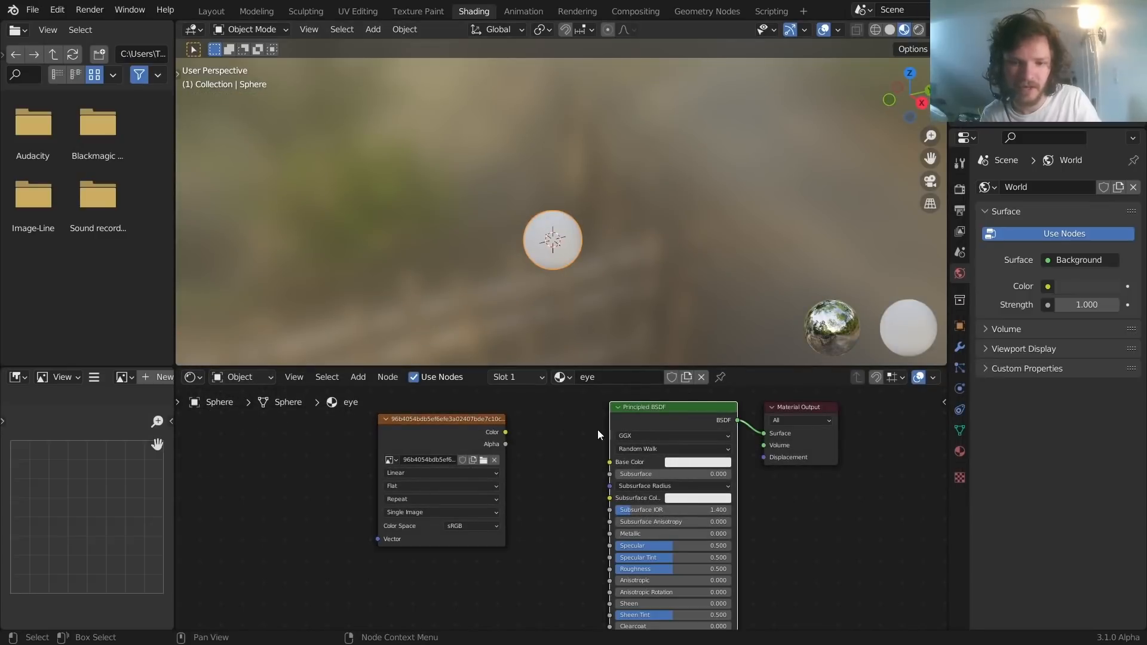
{"action": "key", "text": "x"}
{"action": "left_click_drag", "start_coordinate": [504, 431], "coordinate": [759, 429]}
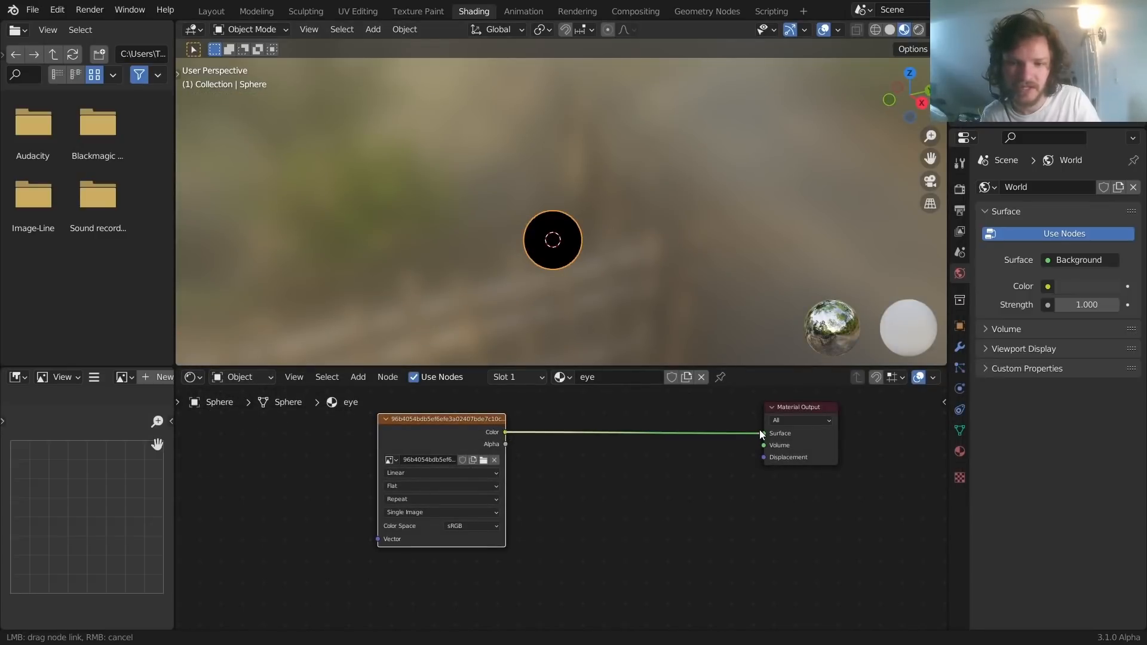
{"action": "left_click_drag", "start_coordinate": [450, 425], "coordinate": [539, 429]}
{"action": "scroll", "coordinate": [581, 272], "scroll_direction": "up", "scroll_amount": 5}
{"action": "middle_click_drag", "start_coordinate": [573, 270], "coordinate": [564, 146], "text": "shift"}
{"action": "middle_click_drag", "start_coordinate": [582, 201], "coordinate": [532, 178]}
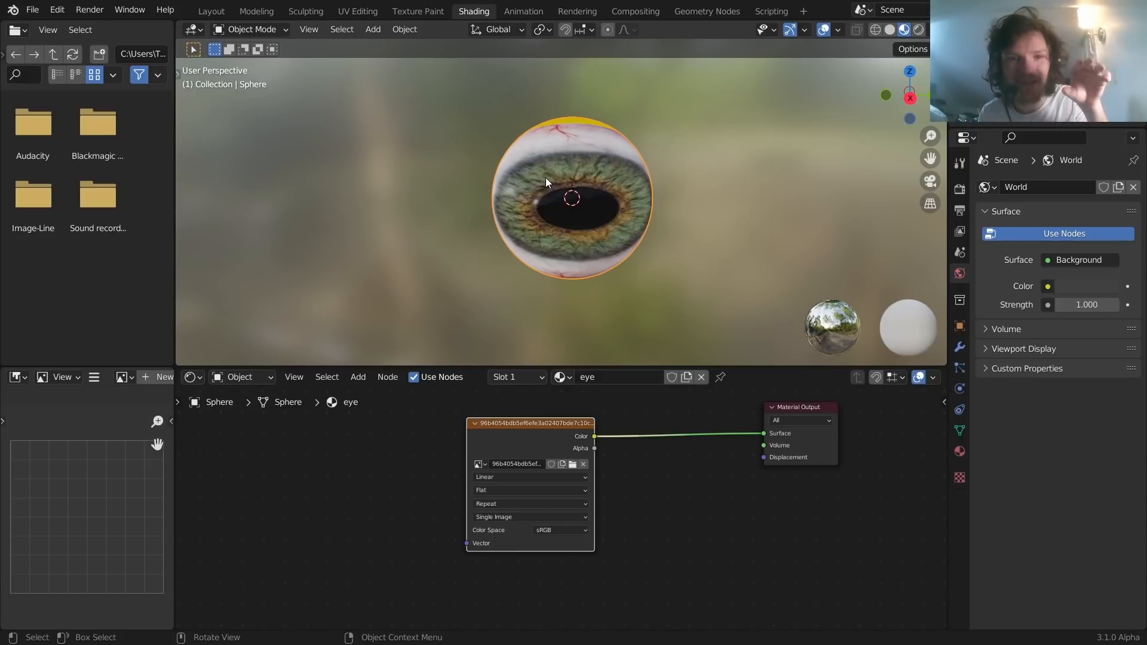
Open the UV Editing workspace and set the 3D view to Material Preview shading
{"action": "left_click", "coordinate": [357, 13]}
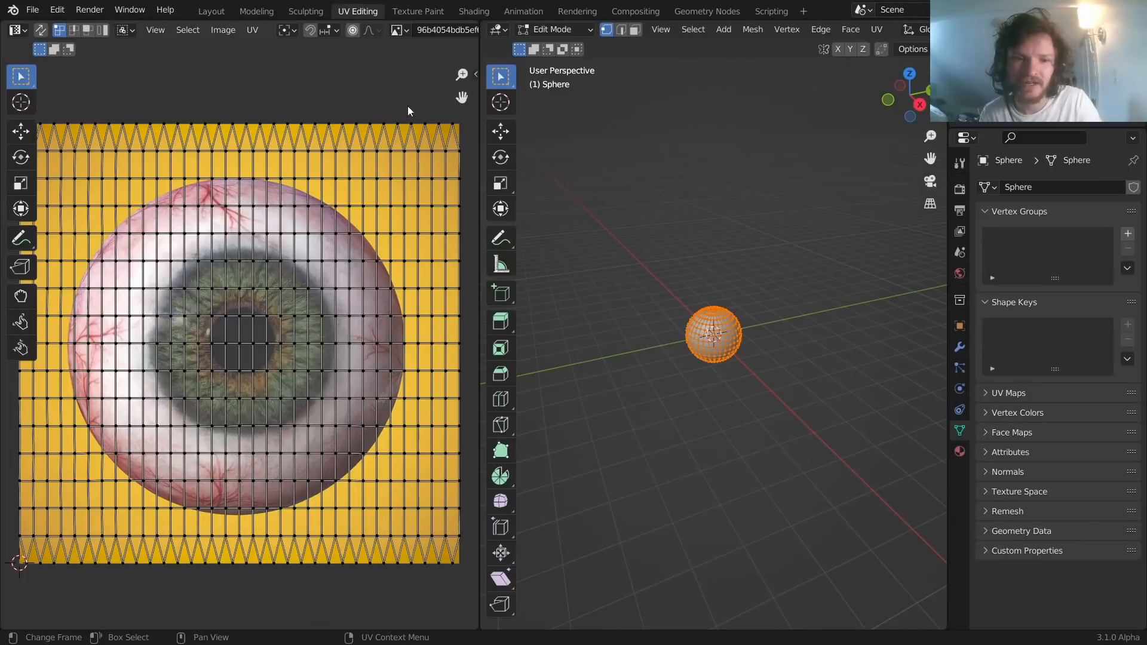
{"action": "scroll", "coordinate": [705, 313], "scroll_direction": "up", "scroll_amount": 4}
{"action": "scroll", "coordinate": [872, 36], "scroll_direction": "right", "scroll_amount": 8}
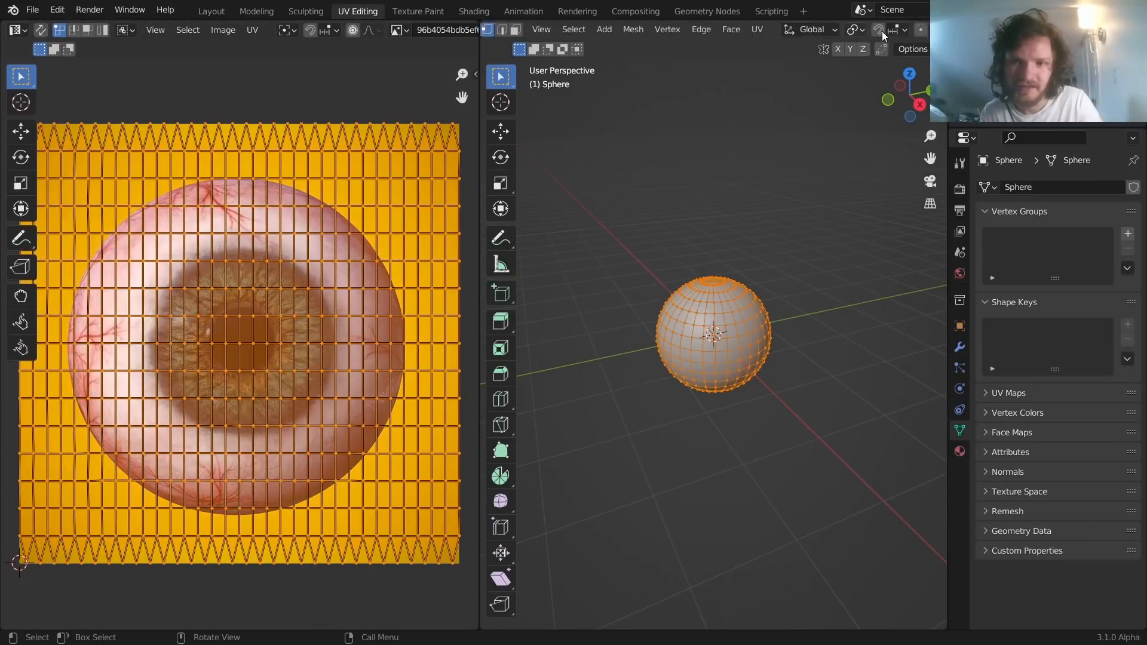
{"action": "scroll", "coordinate": [920, 31], "scroll_direction": "down", "scroll_amount": 3}
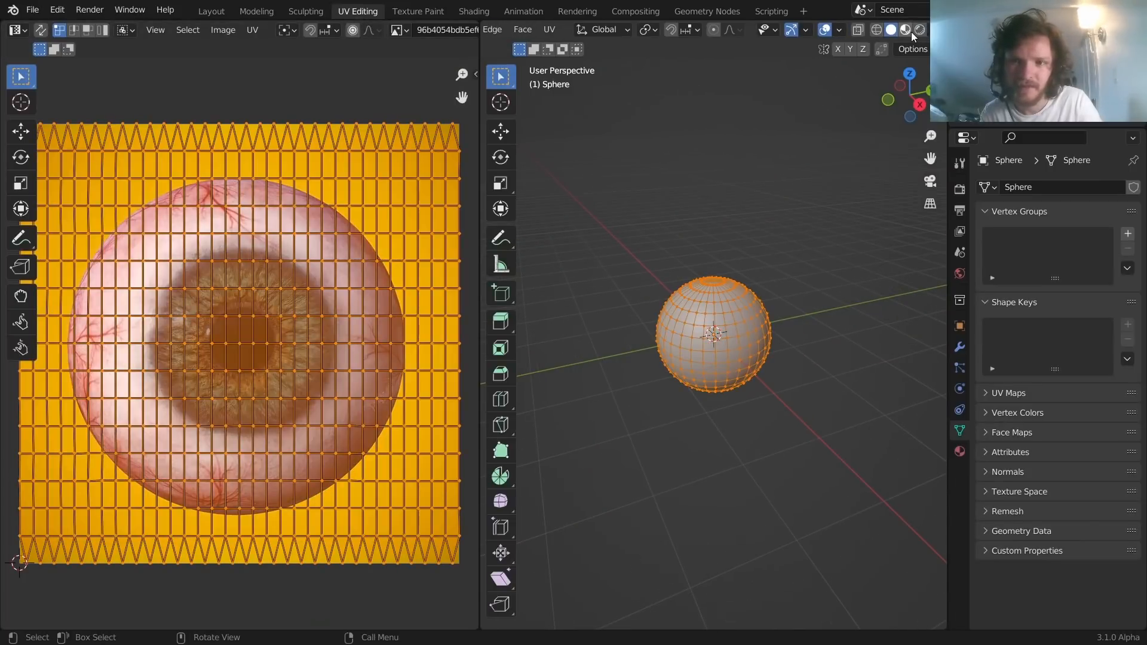
{"action": "left_click", "coordinate": [905, 30]}
{"action": "scroll", "coordinate": [837, 150], "scroll_direction": "up", "scroll_amount": 2}
Try moving the sphere's whole UV layout across the eyeball image, and undo the move
{"action": "key", "text": "g"}
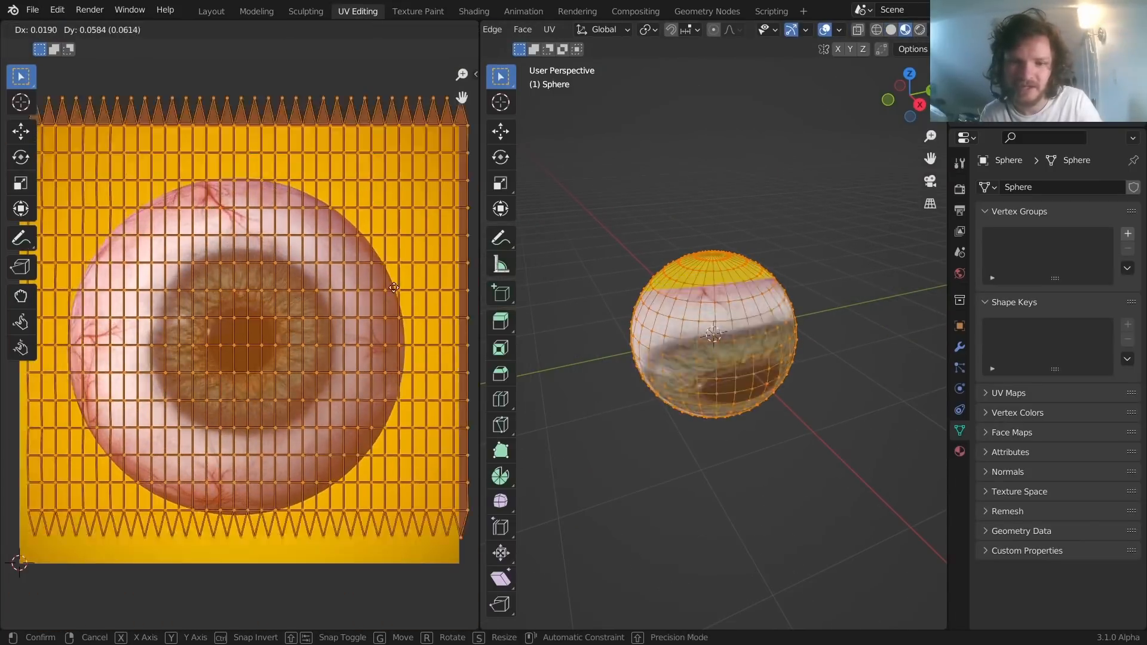
{"action": "left_click", "coordinate": [388, 297]}
{"action": "key", "text": "ctrl+z"}
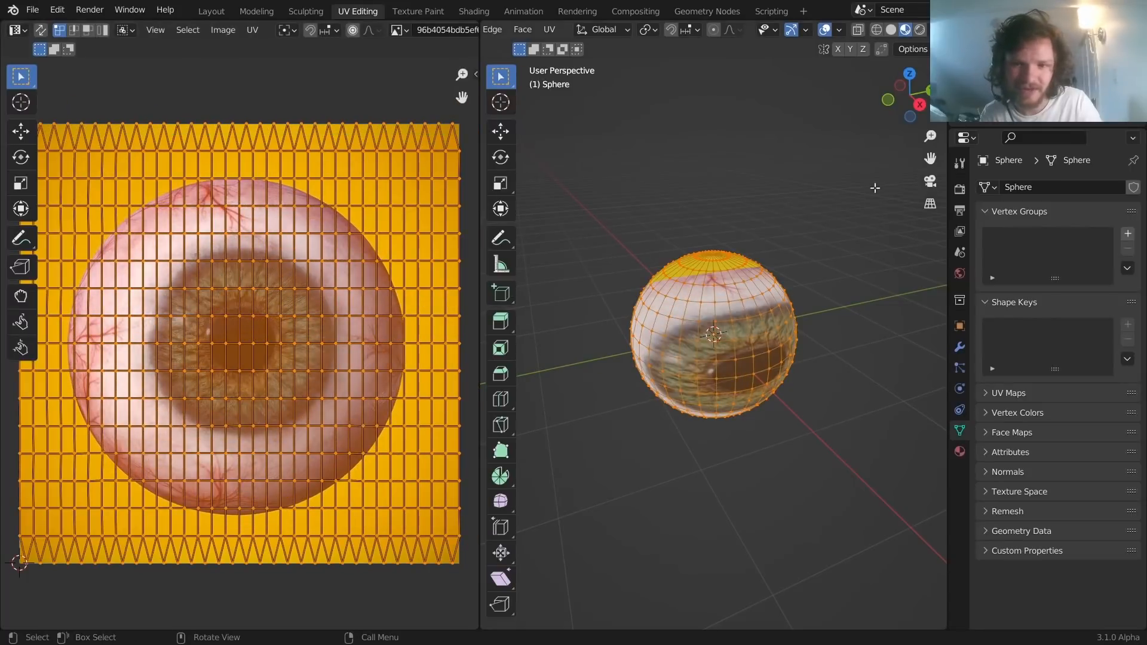
Unwrap the sphere with Project from View while looking at it from the top
{"action": "left_click_drag", "start_coordinate": [915, 76], "coordinate": [913, 73]}
{"action": "left_click", "coordinate": [910, 74]}
{"action": "scroll", "coordinate": [774, 286], "scroll_direction": "up", "scroll_amount": 3}
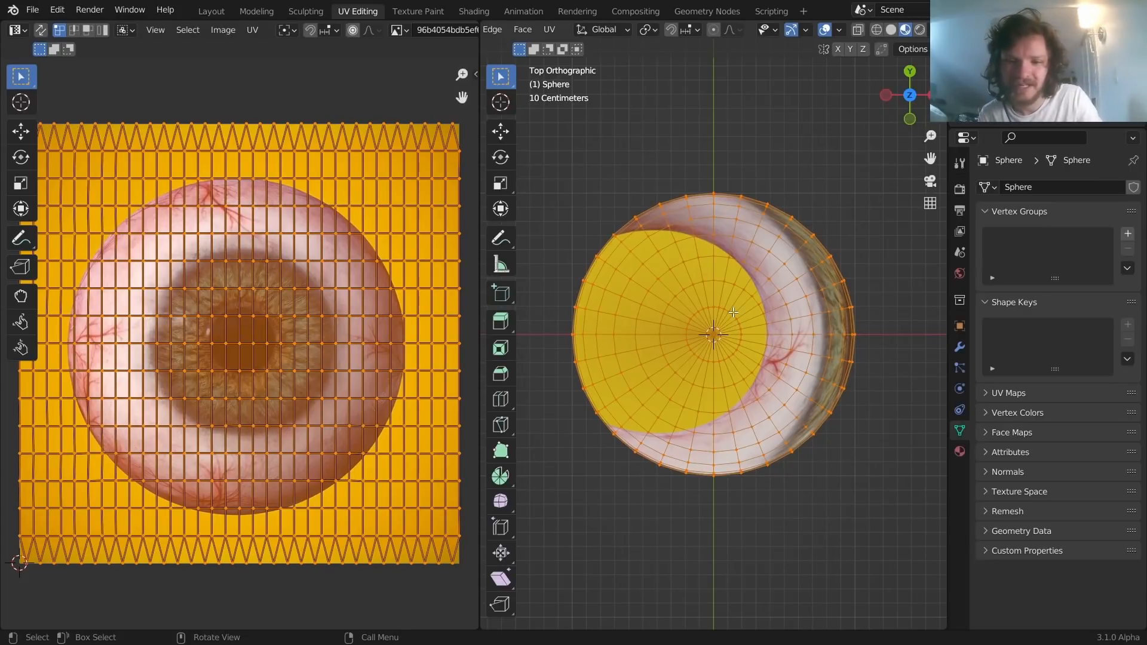
{"action": "key", "text": "u"}
{"action": "left_click", "coordinate": [733, 435]}
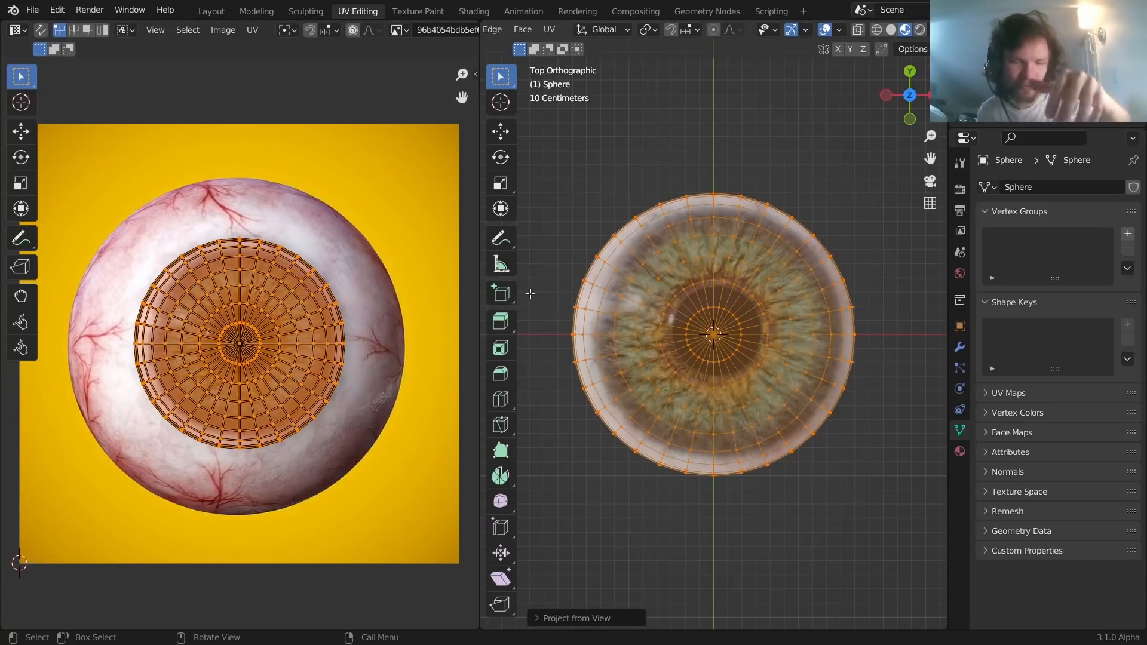
Scale and move the sphere's UV layout until its outline matches the eyeball in the image, and return to Object Mode
{"action": "key", "text": "g"}
{"action": "left_click", "coordinate": [335, 296]}
{"action": "key", "text": "s"}
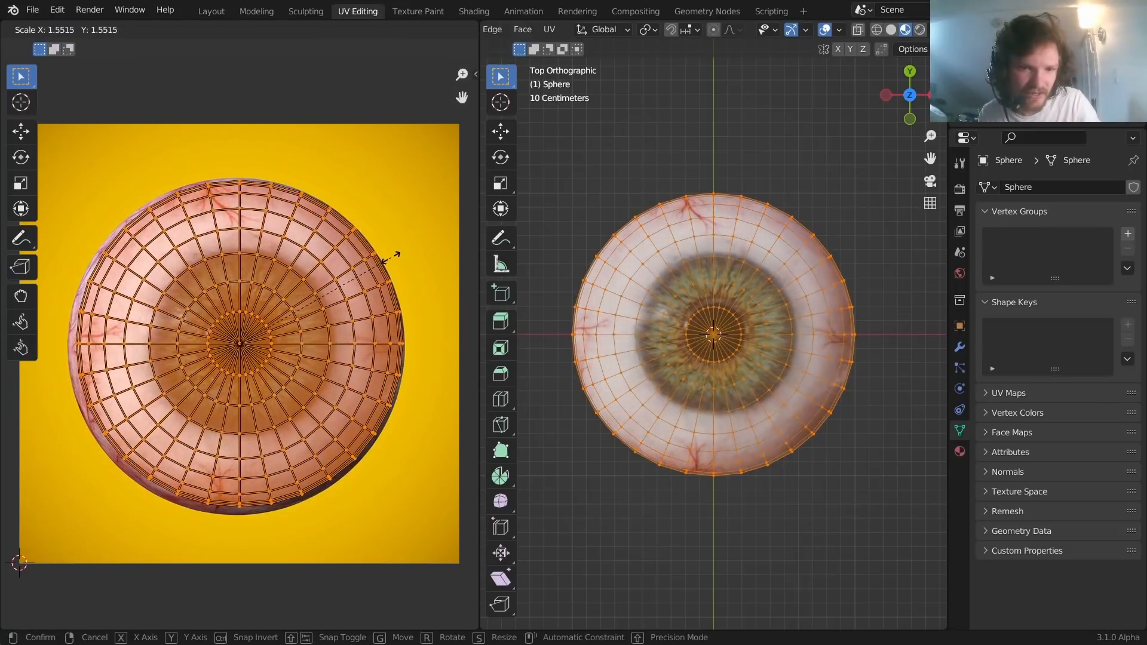
{"action": "left_click", "coordinate": [391, 259]}
{"action": "key", "text": "g"}
{"action": "left_click", "coordinate": [388, 259]}
{"action": "key", "text": "s"}
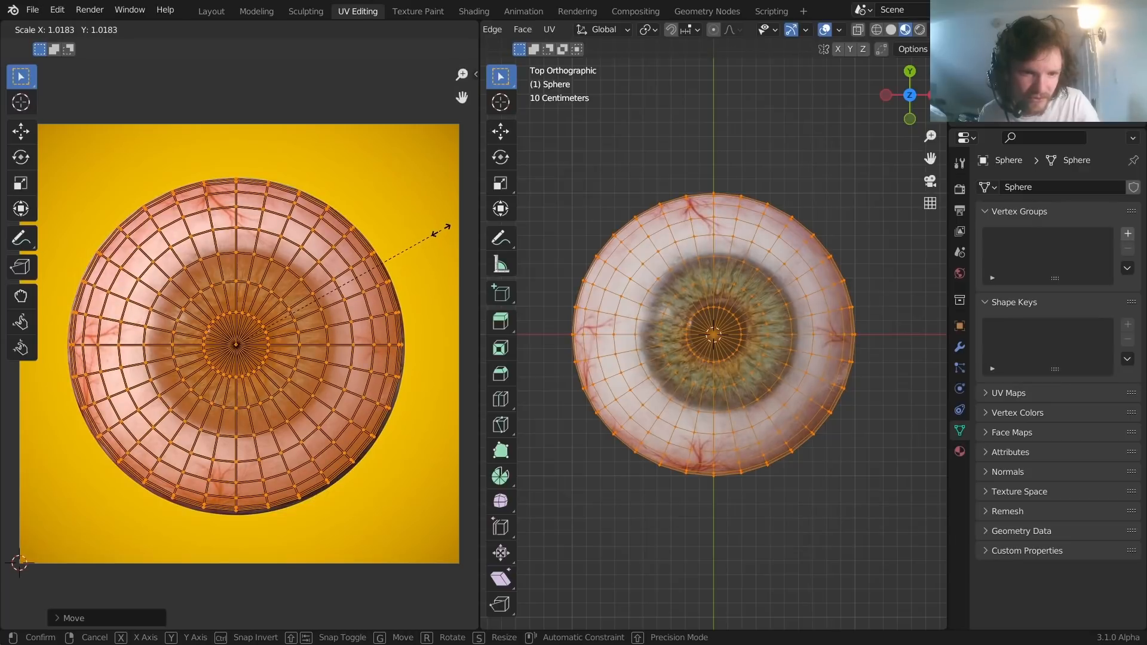
{"action": "left_click", "coordinate": [448, 227]}
{"action": "key", "text": "g"}
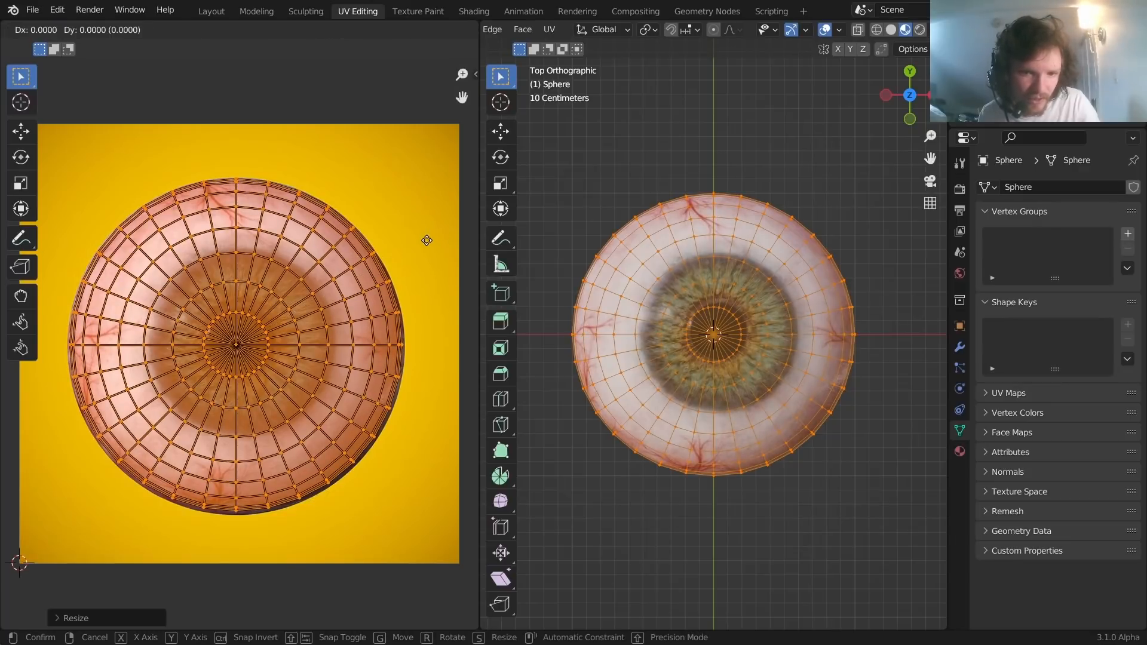
{"action": "left_click", "coordinate": [427, 247]}
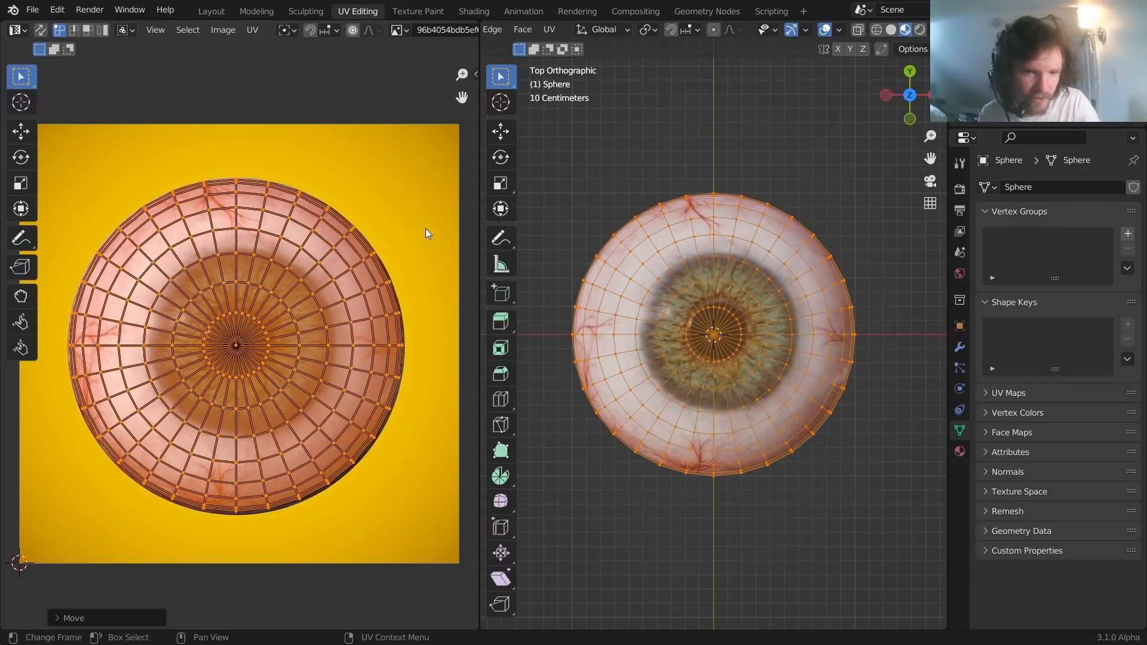
{"action": "key", "text": "s"}
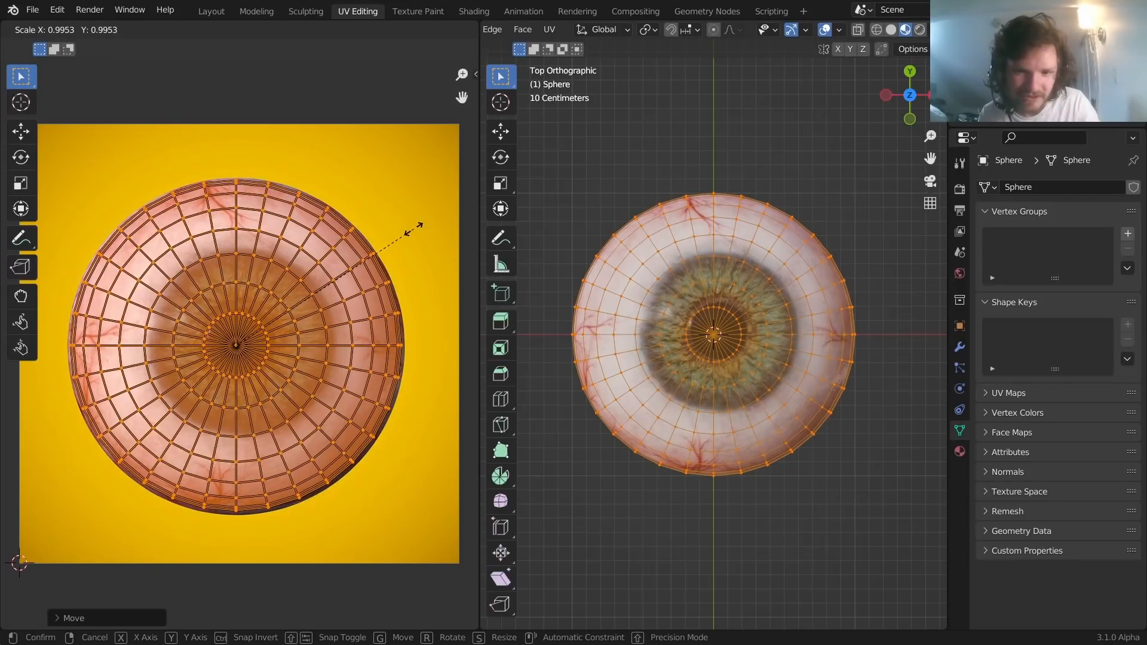
{"action": "left_click", "coordinate": [414, 230]}
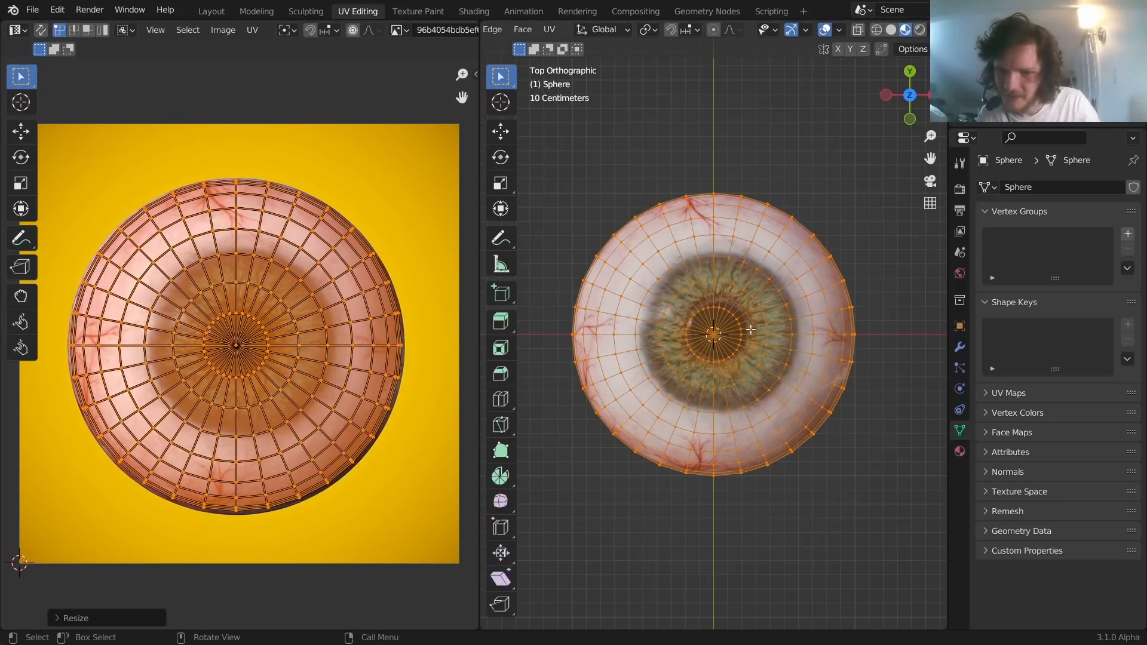
{"action": "key", "text": "Tab"}
Examine how the projected eye image falls on the sphere's front, sides and back
{"action": "middle_click_drag", "start_coordinate": [780, 331], "coordinate": [796, 245]}
{"action": "middle_click_drag", "start_coordinate": [773, 300], "coordinate": [668, 389]}
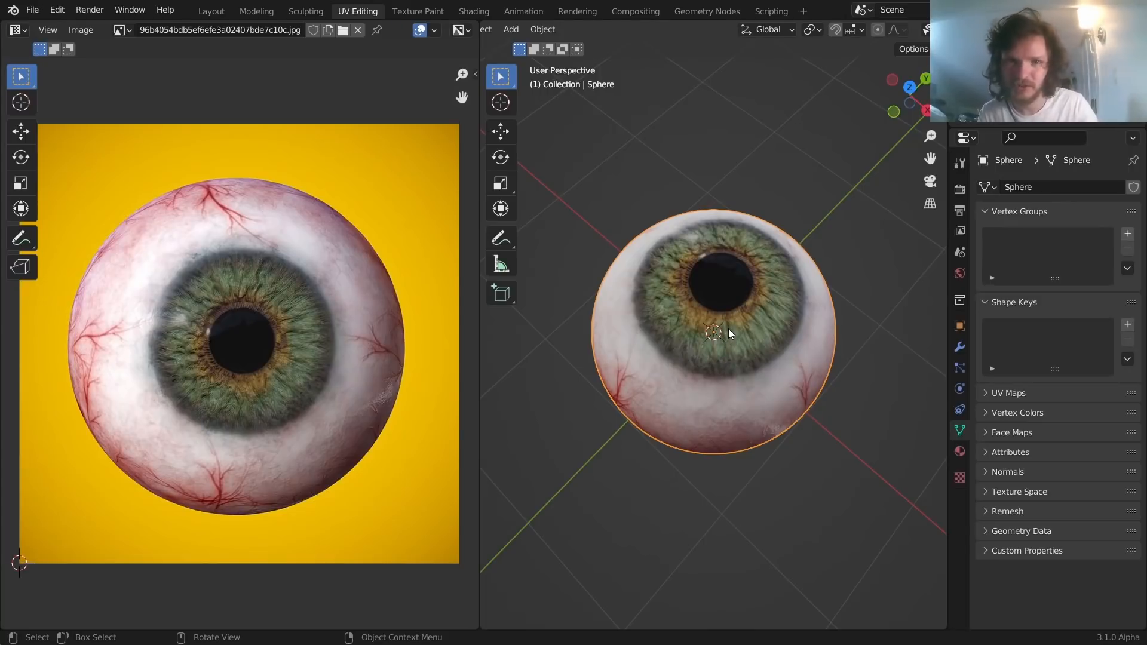
{"action": "scroll", "coordinate": [731, 314], "scroll_direction": "down", "scroll_amount": 2}
{"action": "middle_click_drag", "start_coordinate": [736, 302], "coordinate": [736, 326]}
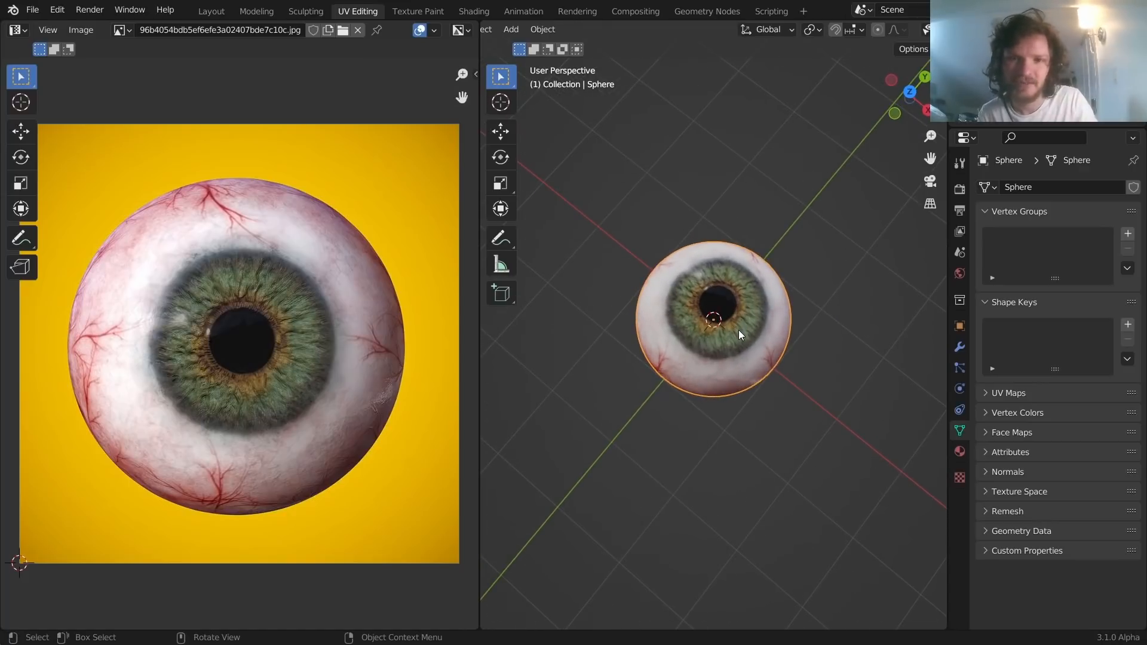
{"action": "middle_click_drag", "start_coordinate": [738, 329], "coordinate": [705, 277]}
{"action": "middle_click_drag", "start_coordinate": [720, 385], "coordinate": [697, 463]}
{"action": "middle_click_drag", "start_coordinate": [741, 396], "coordinate": [684, 472]}
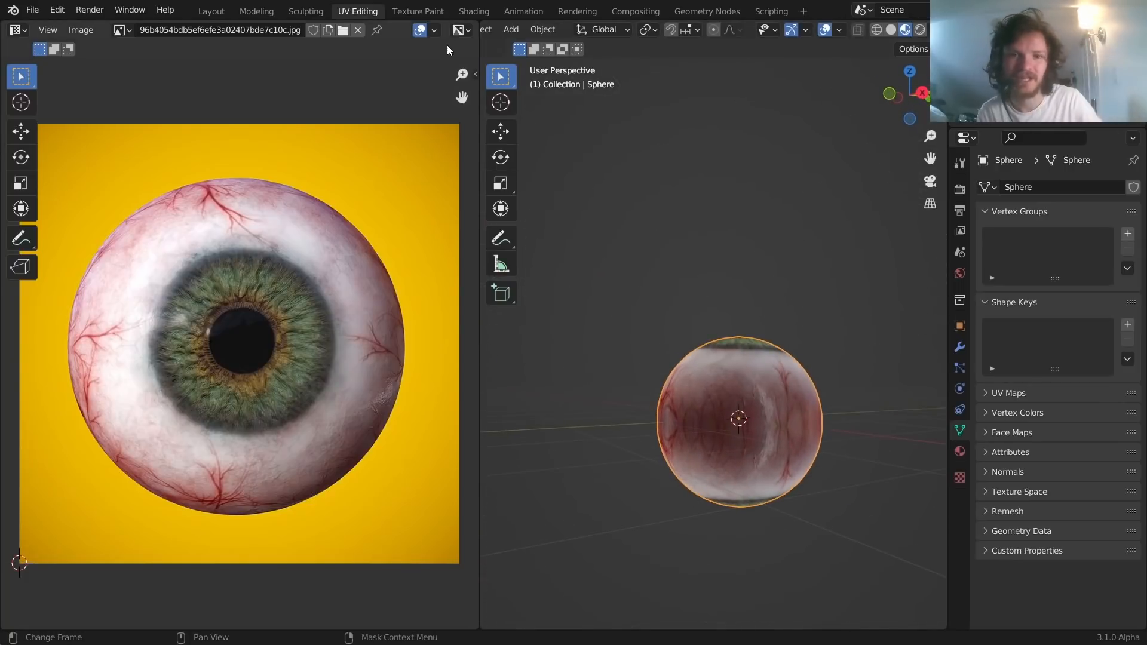
Open the Shading workspace and move the image texture node farther away from the Material Output
{"action": "left_click", "coordinate": [481, 11]}
{"action": "scroll", "coordinate": [585, 168], "scroll_direction": "up", "scroll_amount": 2}
{"action": "middle_click_drag", "start_coordinate": [588, 138], "coordinate": [565, 210]}
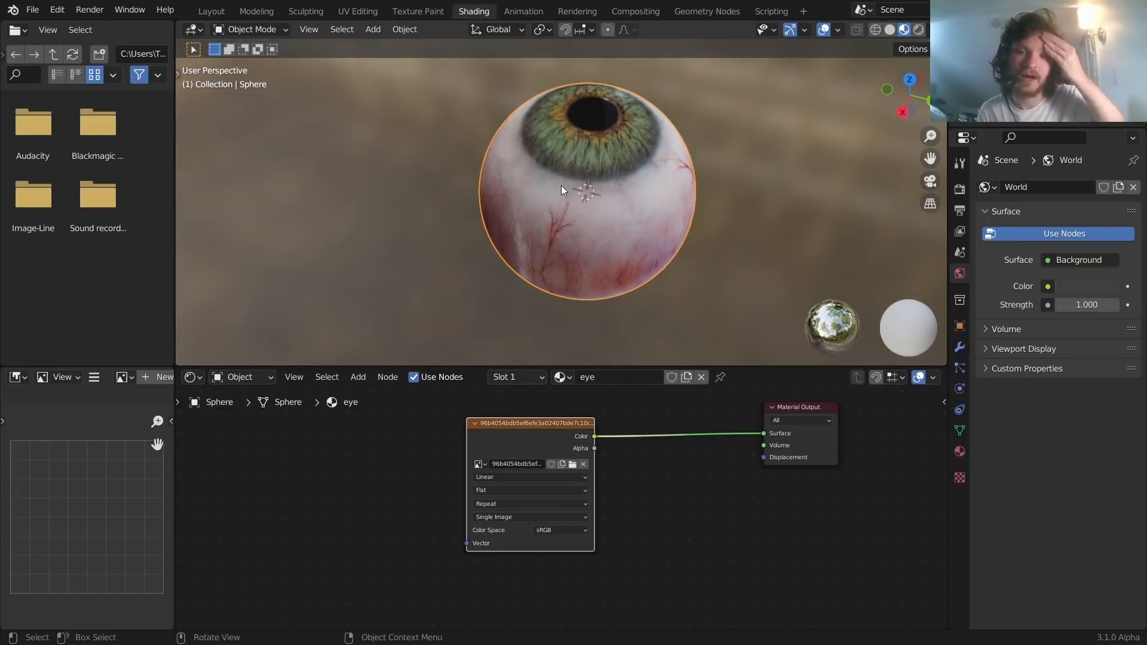
{"action": "middle_click_drag", "start_coordinate": [560, 183], "coordinate": [564, 55]}
{"action": "left_click_drag", "start_coordinate": [541, 425], "coordinate": [420, 448]}
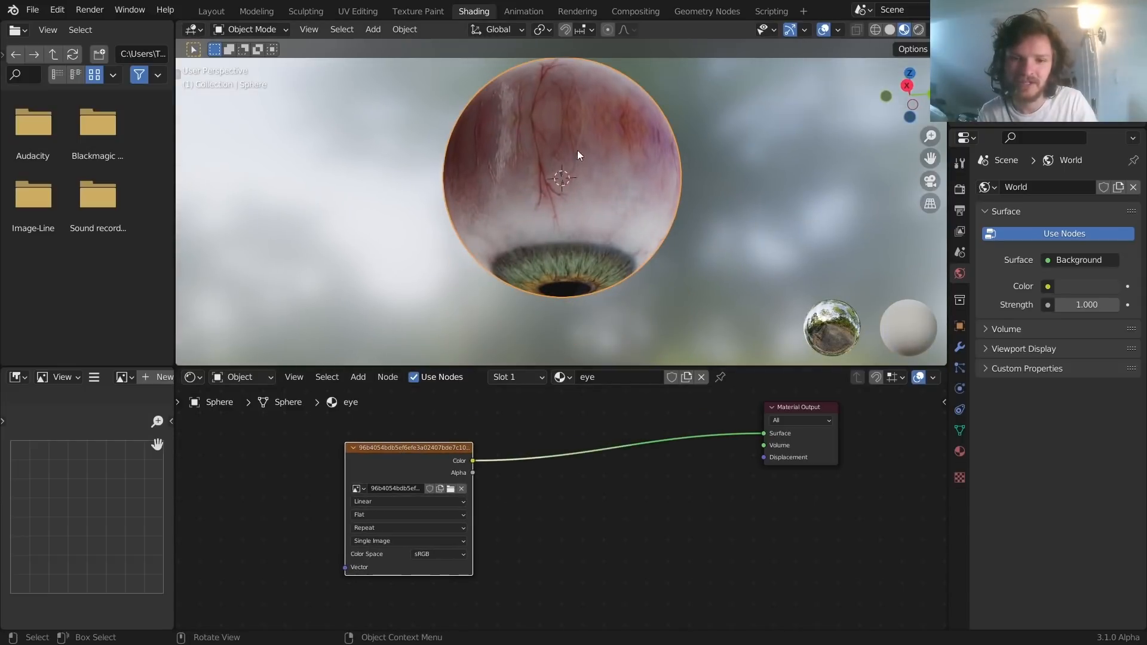
Add a Voronoi Texture node below the image's link and preview its Distance output on the sphere
{"action": "scroll", "coordinate": [597, 457], "scroll_direction": "down", "scroll_amount": 2, "text": "shift"}
{"action": "key", "text": "shift+a"}
{"action": "left_click", "coordinate": [594, 417]}
{"action": "type", "text": "vor"}
{"action": "key", "text": "Return"}
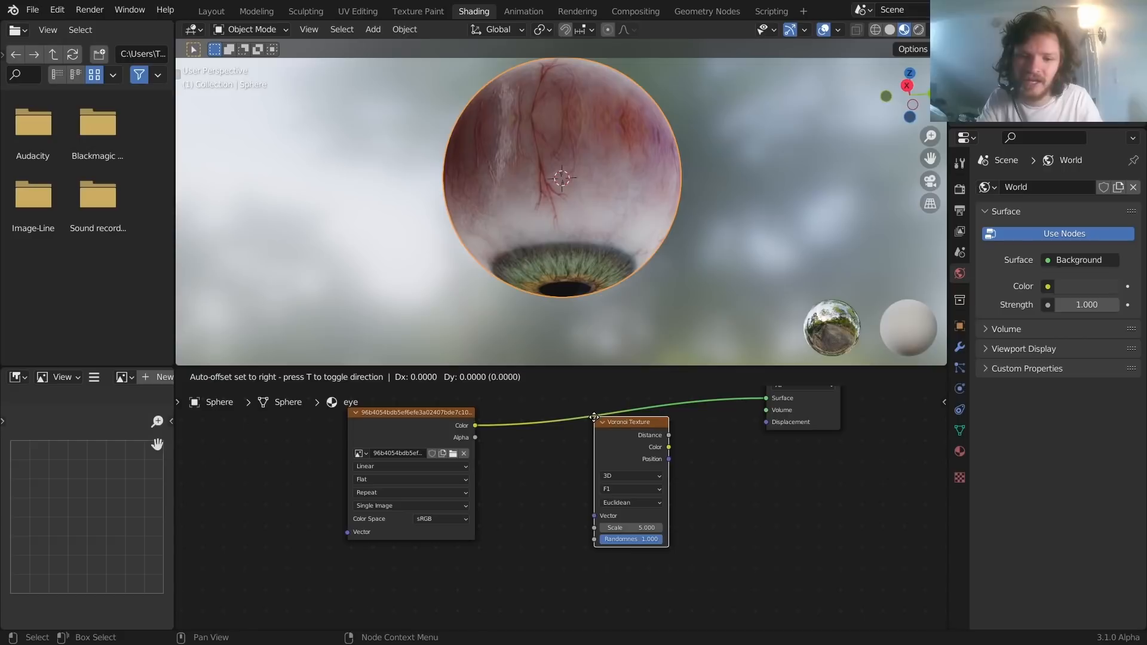
{"action": "left_click", "coordinate": [558, 467]}
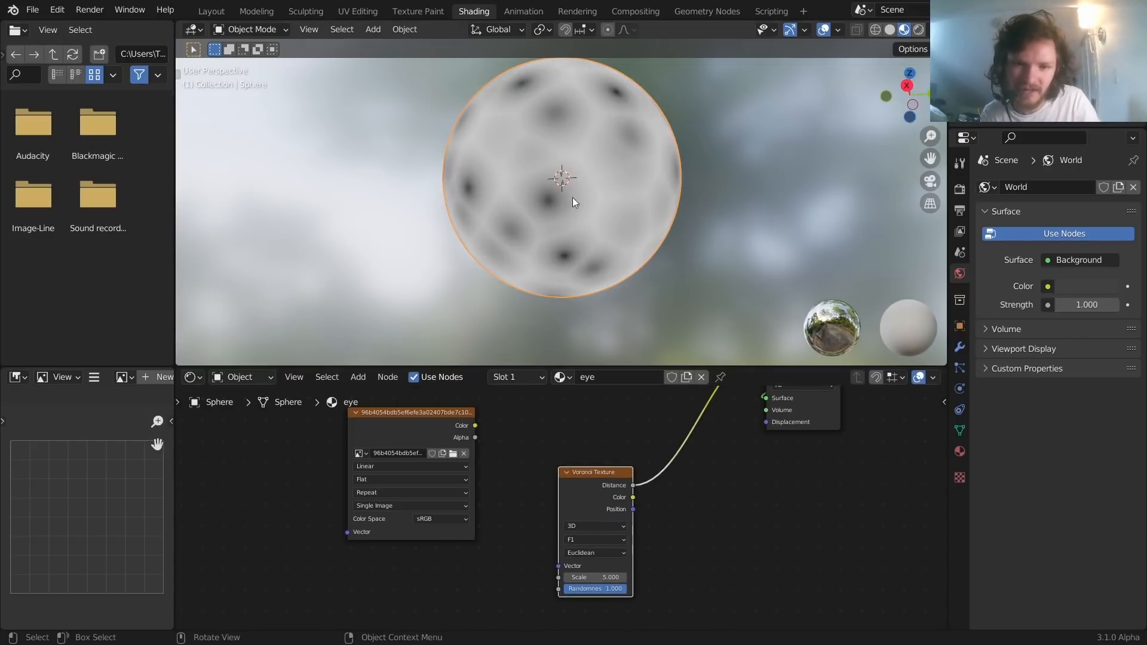
Set the Voronoi Texture to Distance to Edge with a scale of 7.6, and move the node below the image texture
{"action": "middle_click_drag", "start_coordinate": [566, 143], "coordinate": [539, 159]}
{"action": "left_click_drag", "start_coordinate": [594, 578], "coordinate": [642, 577]}
{"action": "key", "text": "ctrl+z"}
{"action": "left_click", "coordinate": [579, 535]}
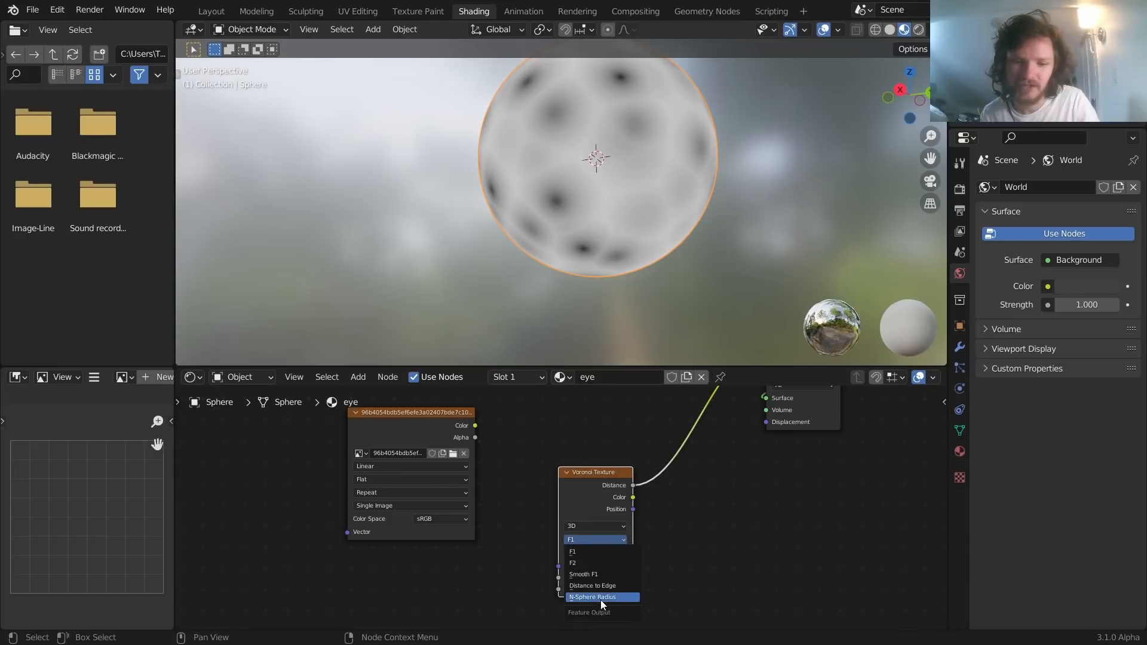
{"action": "left_click", "coordinate": [597, 586]}
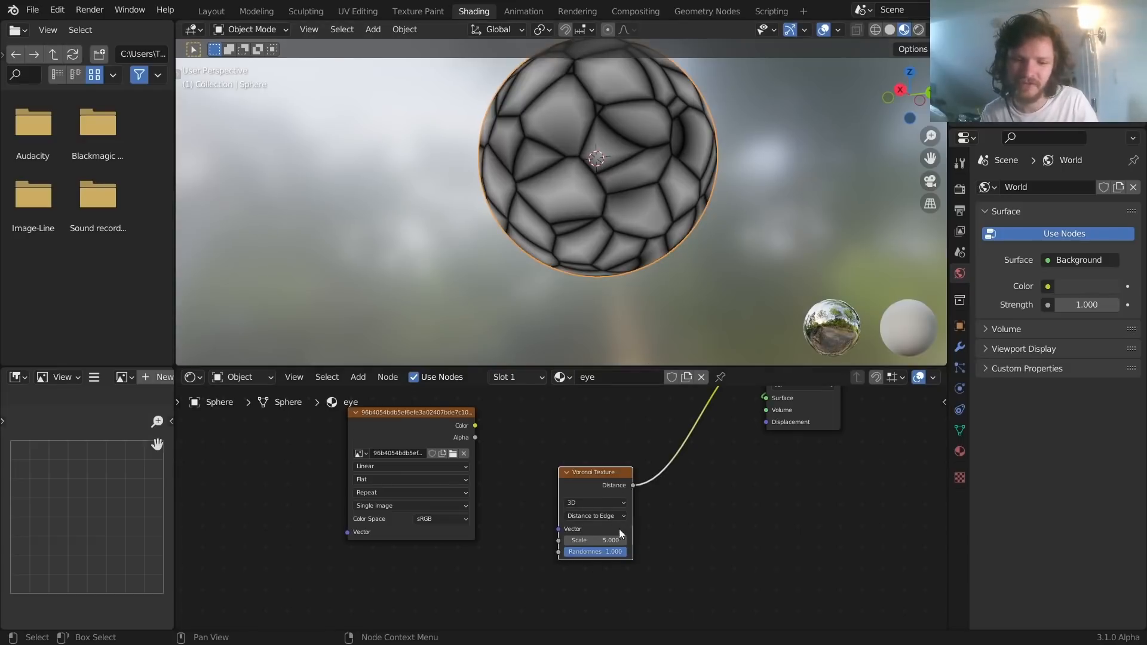
{"action": "left_click_drag", "start_coordinate": [607, 542], "coordinate": [637, 543]}
{"action": "left_click_drag", "start_coordinate": [596, 478], "coordinate": [545, 580]}
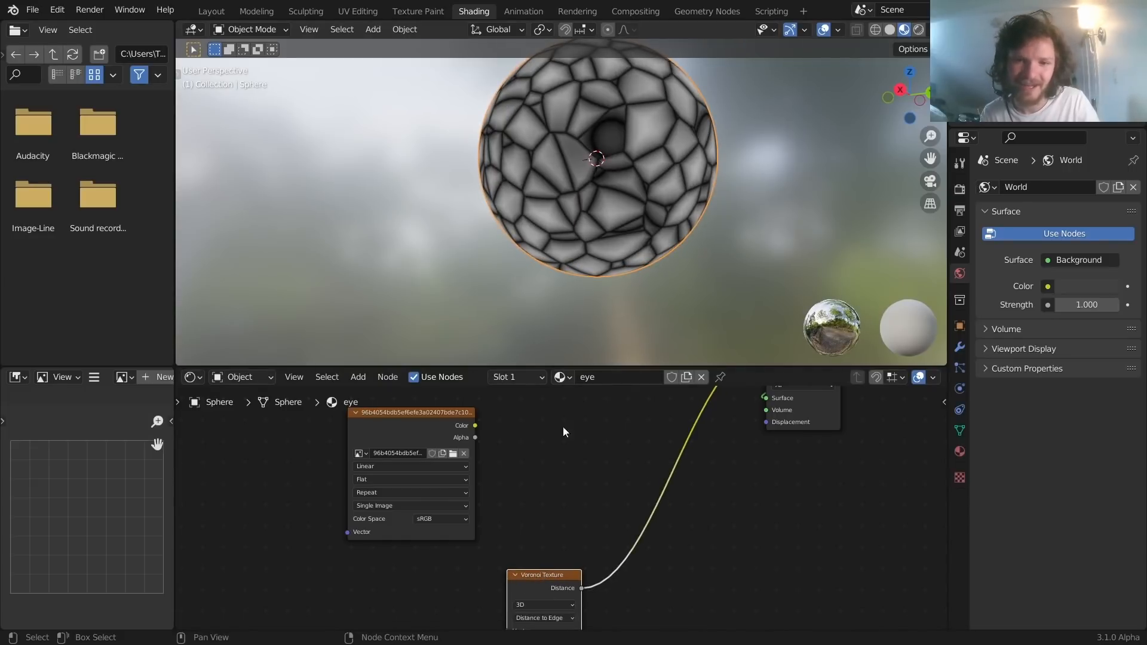
{"action": "middle_click_drag", "start_coordinate": [551, 495], "coordinate": [583, 410]}
{"action": "mouse_move", "coordinate": [583, 570]}
{"action": "left_mouse_down"}
{"action": "mouse_move", "coordinate": [523, 570]}
{"action": "mouse_move", "coordinate": [586, 569]}
{"action": "left_mouse_up"}
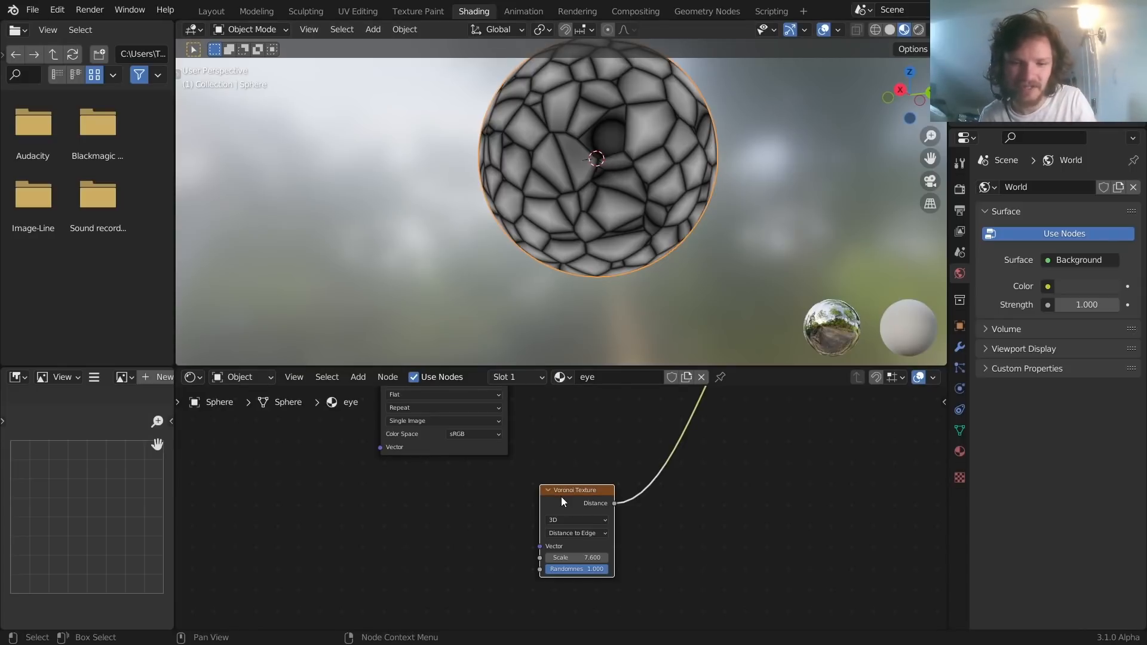
Give the Voronoi Texture a Texture Coordinate setup and dissolve the Mapping node, keeping Generated linked directly to its Vector
{"action": "key", "text": "ctrl+t"}
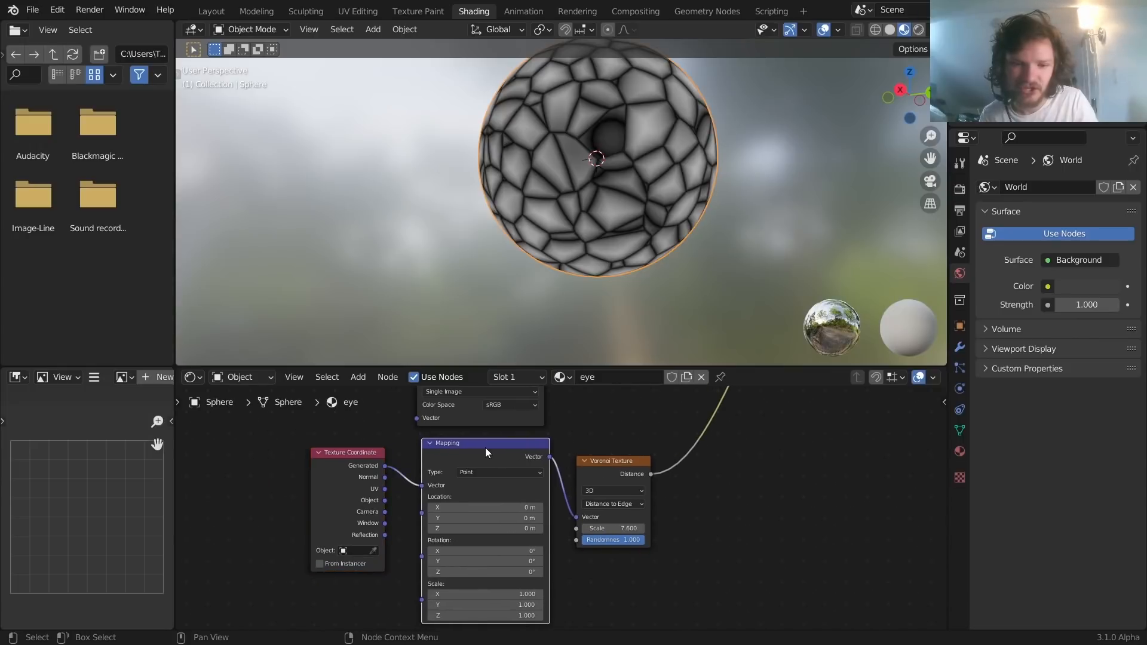
{"action": "key", "text": "ctrl+x"}
{"action": "left_click_drag", "start_coordinate": [350, 461], "coordinate": [276, 457]}
Add a Noise Texture below the coordinate link, feed its Vector from Generated, and shift both nodes to leave room before the Voronoi
{"action": "middle_click_drag", "start_coordinate": [389, 465], "coordinate": [479, 444]}
{"action": "scroll", "coordinate": [489, 427], "scroll_direction": "up", "scroll_amount": 1}
{"action": "key", "text": "shift+a"}
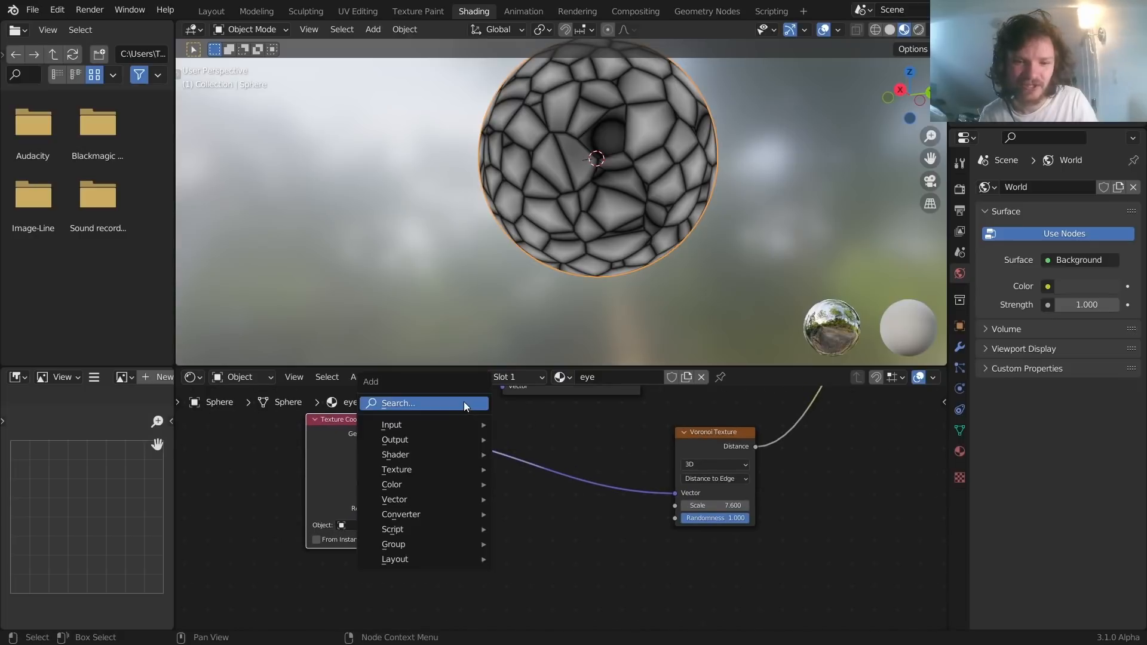
{"action": "left_click", "coordinate": [463, 401]}
{"action": "type", "text": "noise"}
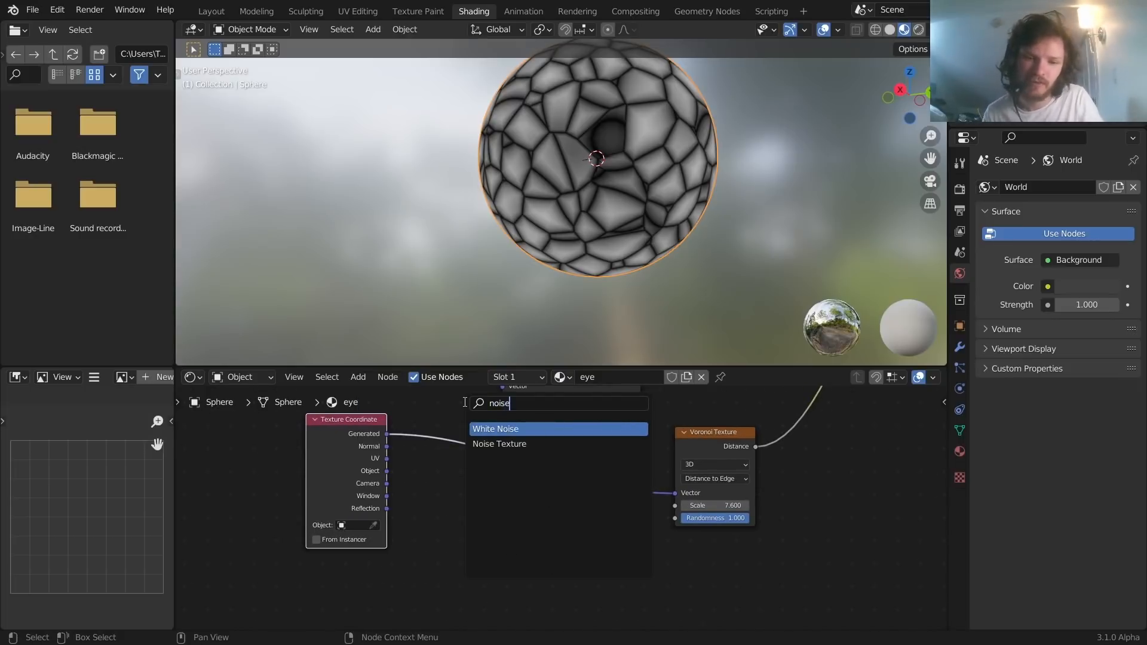
{"action": "left_click", "coordinate": [498, 441]}
{"action": "left_click", "coordinate": [450, 526]}
{"action": "mouse_move", "coordinate": [455, 508]}
{"action": "left_mouse_down"}
{"action": "mouse_move", "coordinate": [419, 548]}
{"action": "mouse_move", "coordinate": [454, 518]}
{"action": "left_mouse_up"}
{"action": "left_click_drag", "start_coordinate": [387, 434], "coordinate": [421, 560]}
{"action": "left_click_drag", "start_coordinate": [350, 446], "coordinate": [244, 436]}
{"action": "left_click_drag", "start_coordinate": [457, 504], "coordinate": [381, 502]}
Insert a MixRGB node between Texture Coordinate and Voronoi Texture, and connect the noise's Color output to its Color2
{"action": "key", "text": "shift+a"}
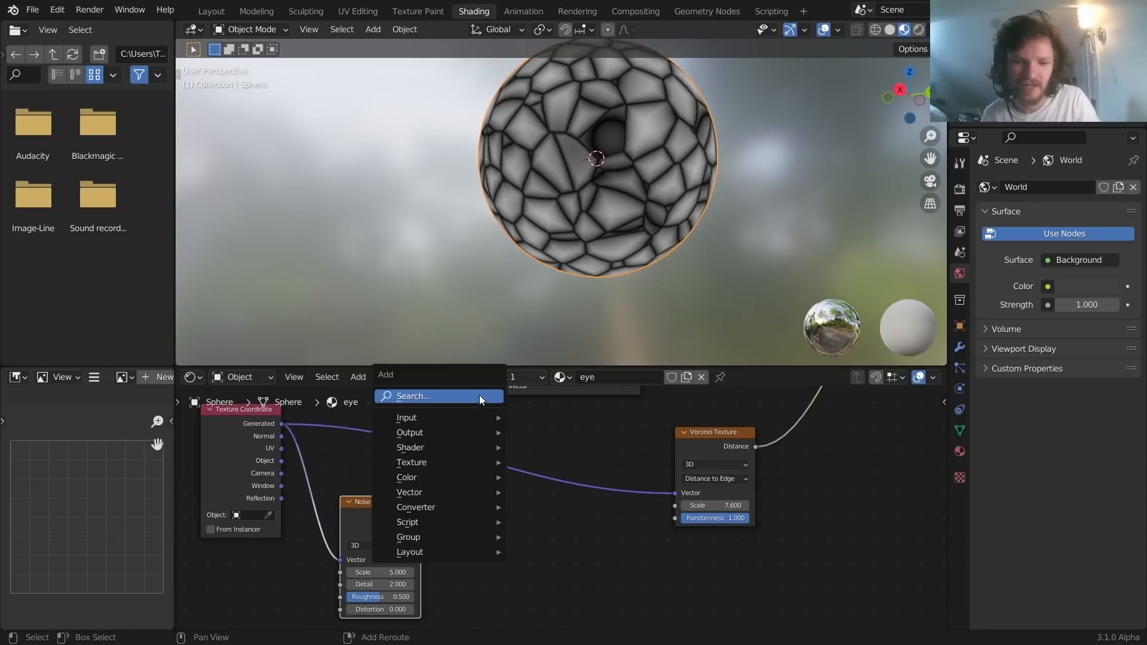
{"action": "left_click", "coordinate": [479, 396]}
{"action": "type", "text": "mi"}
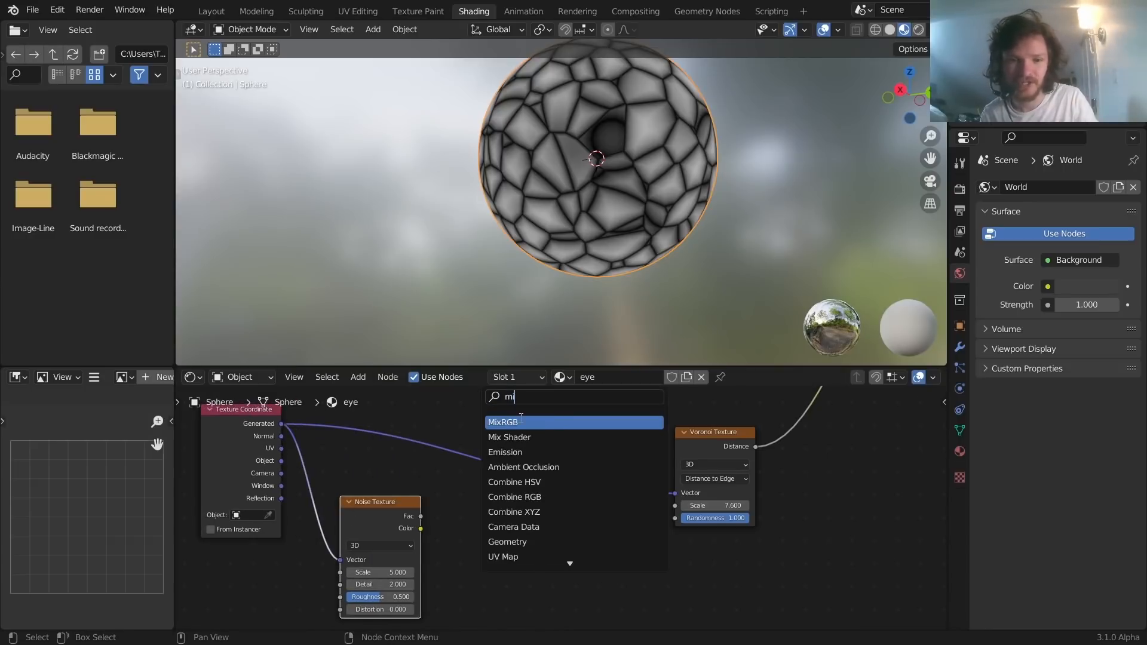
{"action": "left_click", "coordinate": [521, 422]}
{"action": "left_click", "coordinate": [531, 472]}
{"action": "left_click_drag", "start_coordinate": [421, 528], "coordinate": [497, 525]}
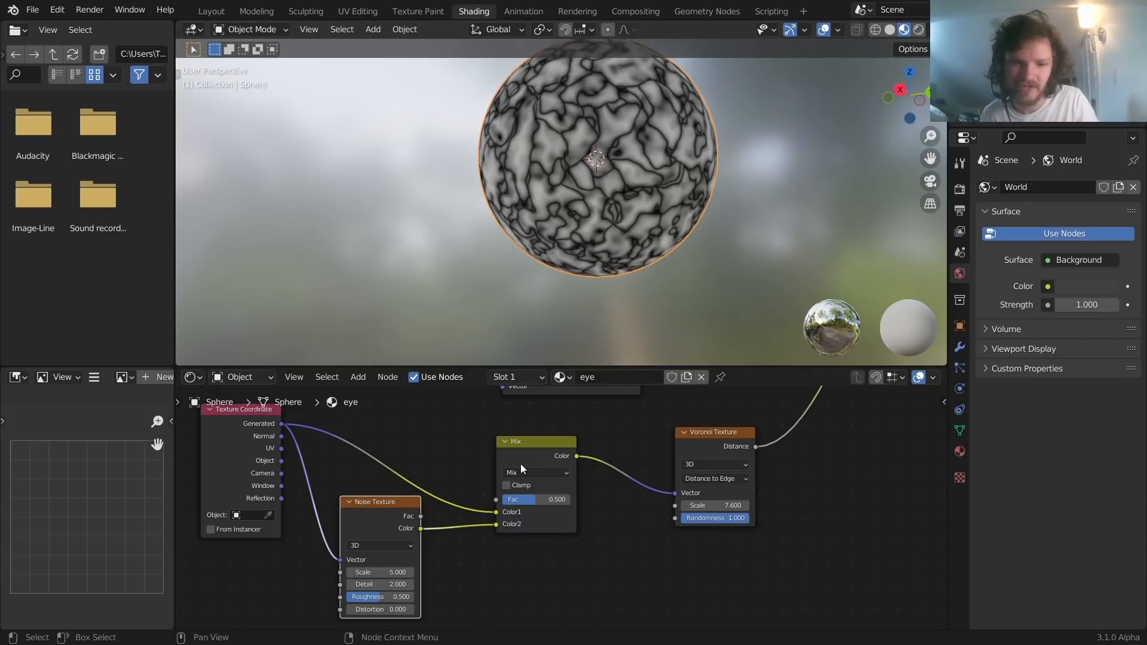
Set the Mix node's blending mode to Linear Light with a factor of 0.120
{"action": "left_click", "coordinate": [519, 471]}
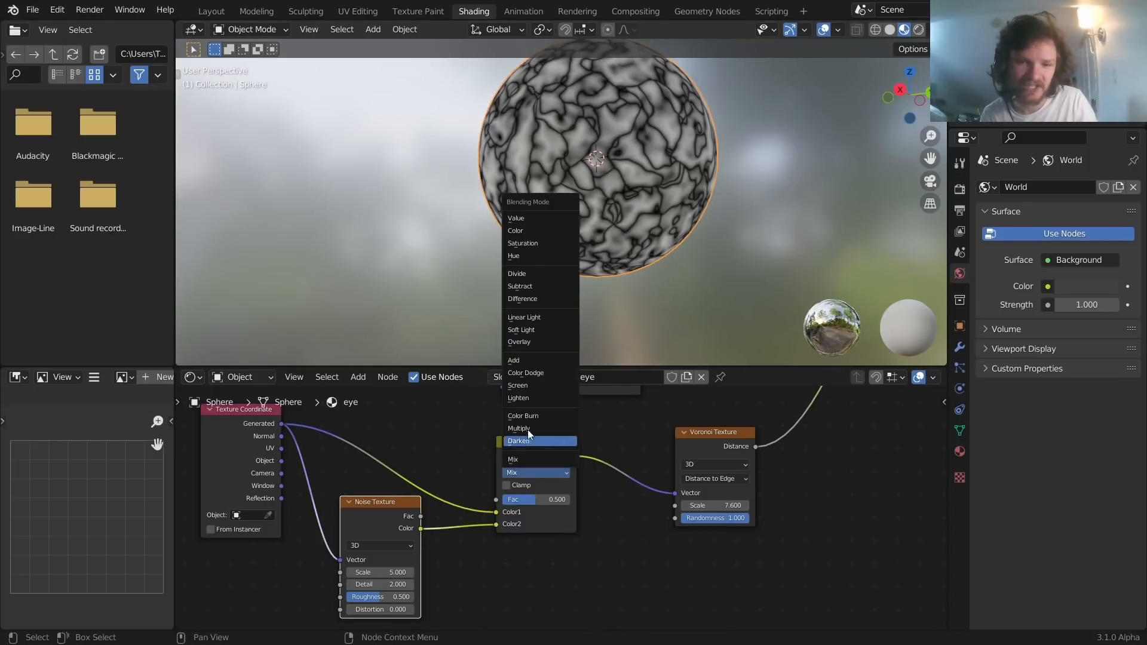
{"action": "left_click", "coordinate": [537, 324]}
{"action": "left_click_drag", "start_coordinate": [536, 499], "coordinate": [509, 499]}
Set the Noise Texture's detail to 8
{"action": "scroll", "coordinate": [382, 590], "scroll_direction": "up", "scroll_amount": 2}
{"action": "scroll", "coordinate": [546, 213], "scroll_direction": "up", "scroll_amount": 3}
{"action": "middle_click_drag", "start_coordinate": [347, 584], "coordinate": [383, 530]}
{"action": "left_click", "coordinate": [383, 530]}
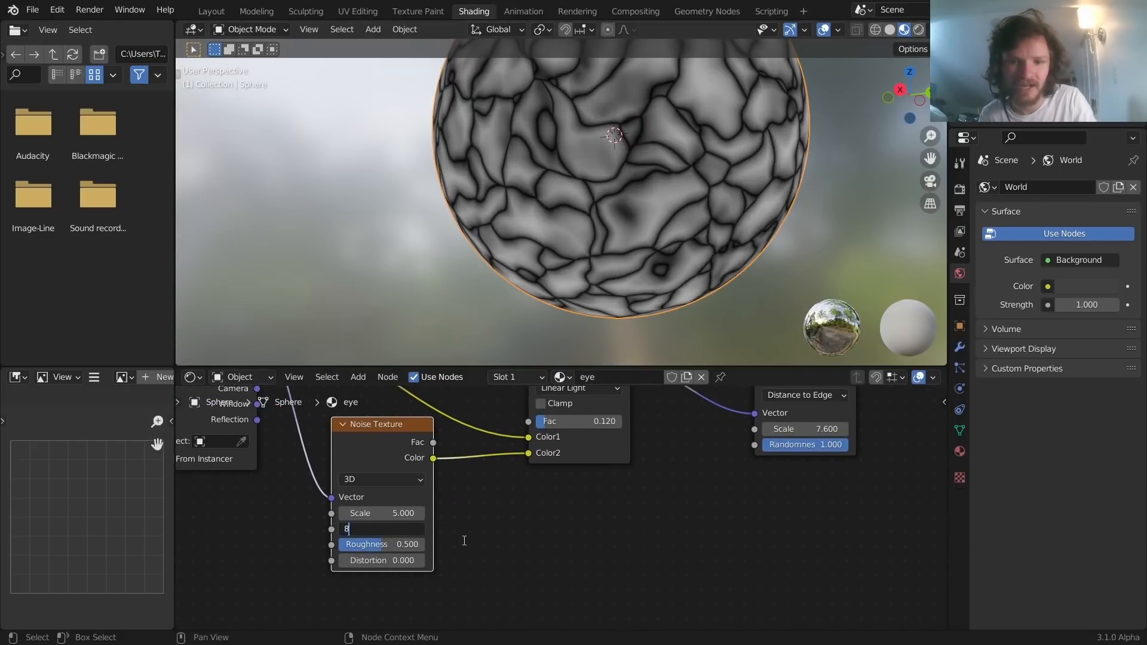
{"action": "type", "text": "8"}
{"action": "key", "text": "Return"}
{"action": "mouse_move", "coordinate": [388, 542]}
{"action": "left_mouse_down"}
{"action": "mouse_move", "coordinate": [400, 543]}
{"action": "mouse_move", "coordinate": [388, 542]}
{"action": "left_mouse_up"}
Insert a ColorRamp node on the link leaving the Voronoi Texture's Distance output
{"action": "scroll", "coordinate": [587, 471], "scroll_direction": "down", "scroll_amount": 2}
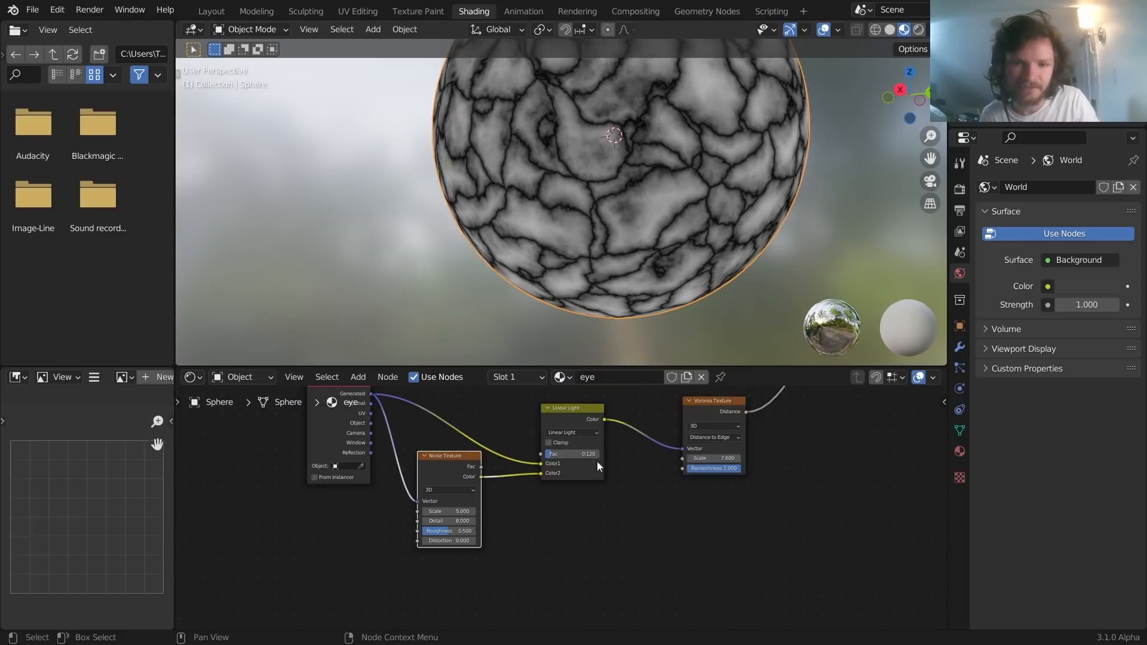
{"action": "middle_click_drag", "start_coordinate": [587, 471], "coordinate": [356, 577]}
{"action": "key", "text": "shift+a"}
{"action": "type", "text": "col"}
{"action": "key", "text": "Return"}
{"action": "left_click", "coordinate": [573, 490]}
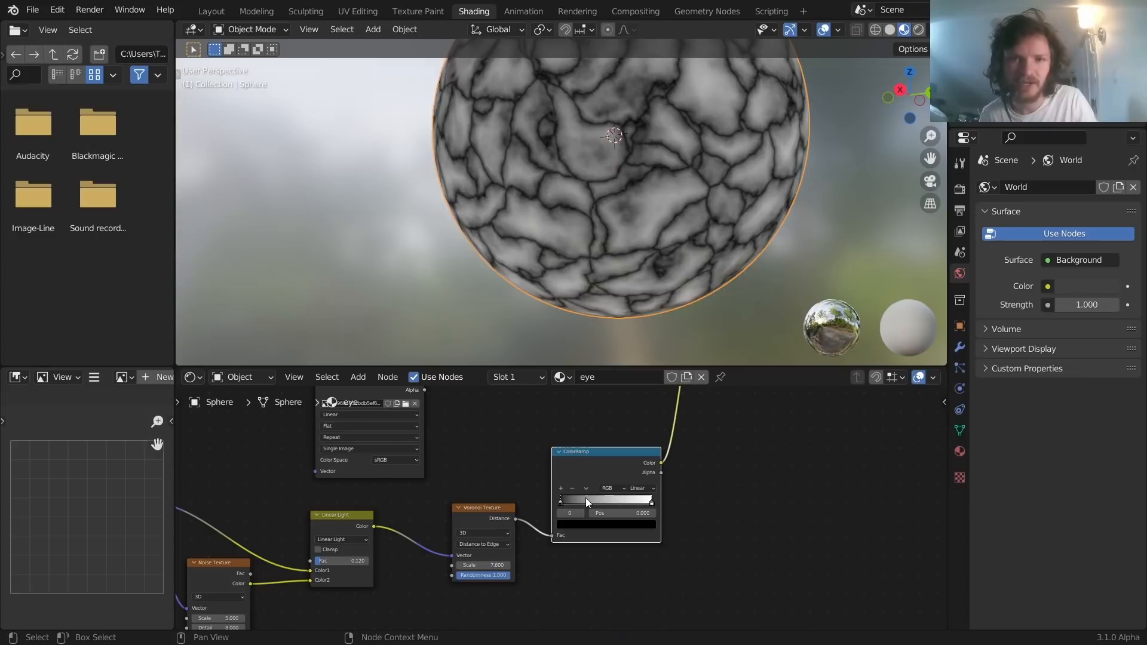
Recolor the ColorRamp's black stop to a salmon red and move the white stop to position 0.220
{"action": "scroll", "coordinate": [579, 526], "scroll_direction": "up", "scroll_amount": 1}
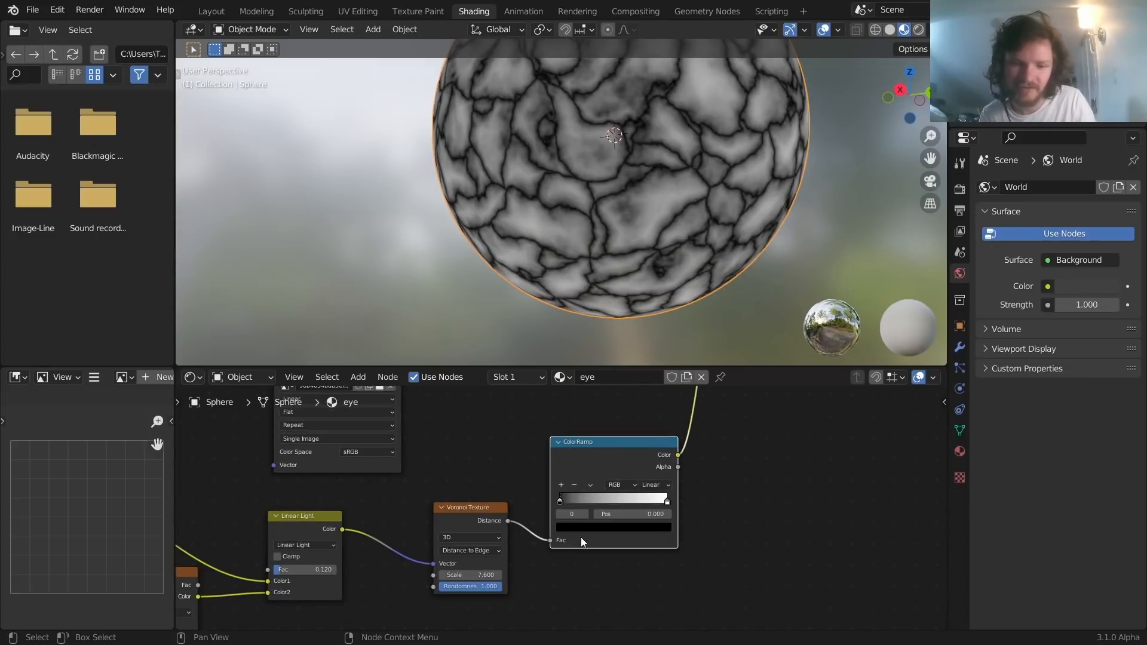
{"action": "left_click", "coordinate": [585, 526]}
{"action": "left_click", "coordinate": [646, 389]}
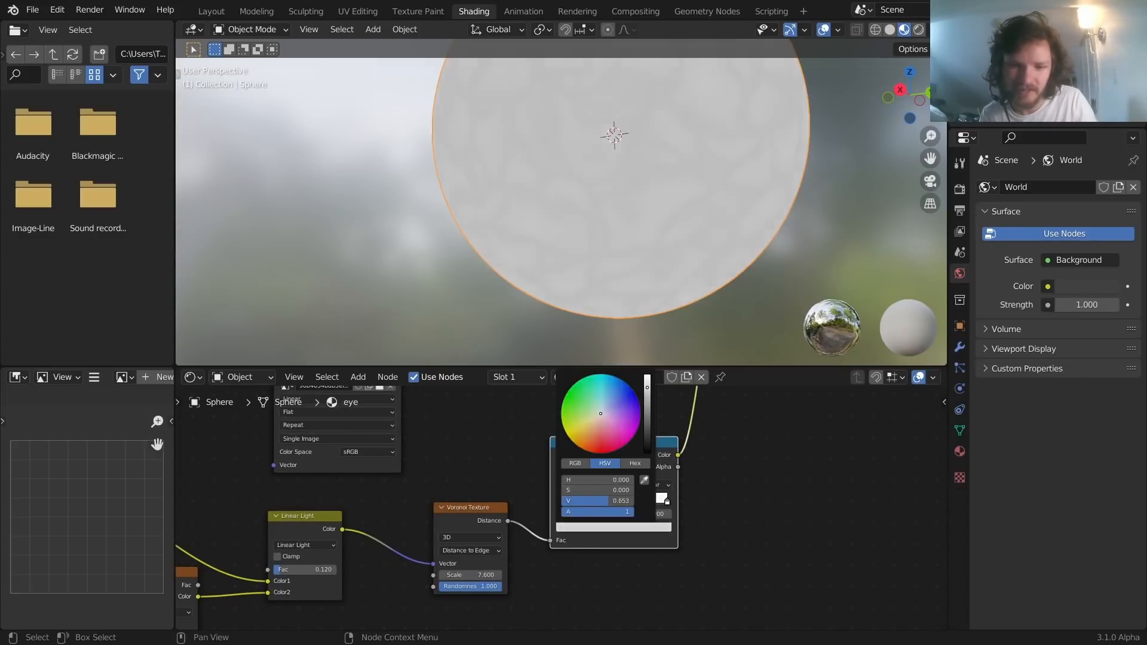
{"action": "left_click", "coordinate": [596, 432]}
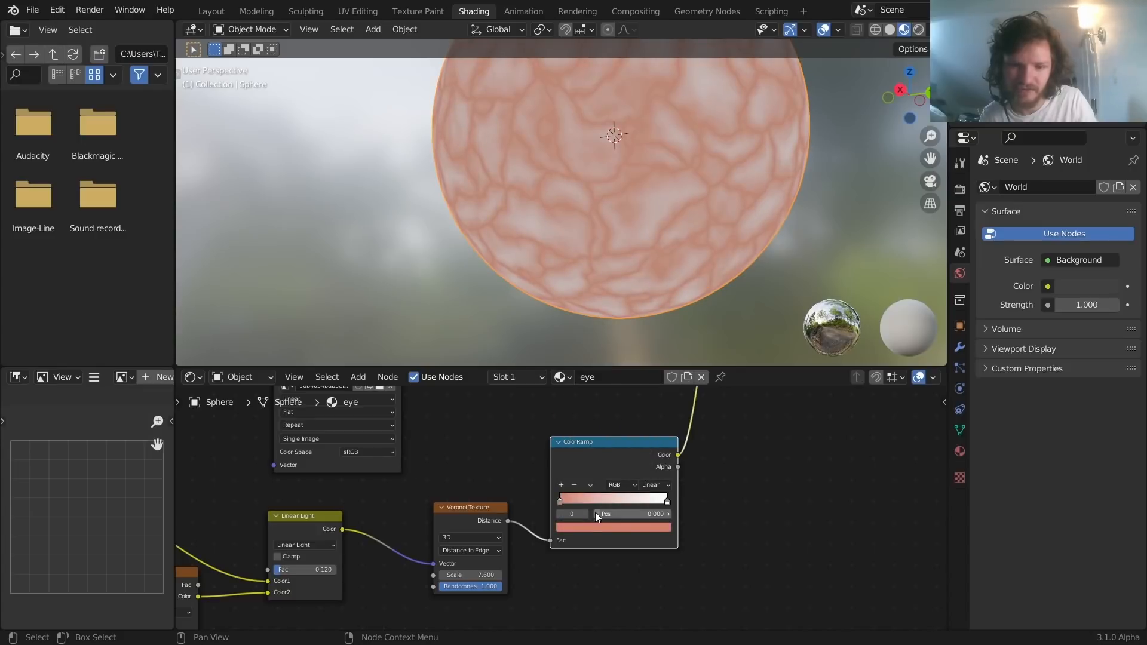
{"action": "left_click", "coordinate": [585, 514]}
{"action": "left_click_drag", "start_coordinate": [627, 514], "coordinate": [419, 514]}
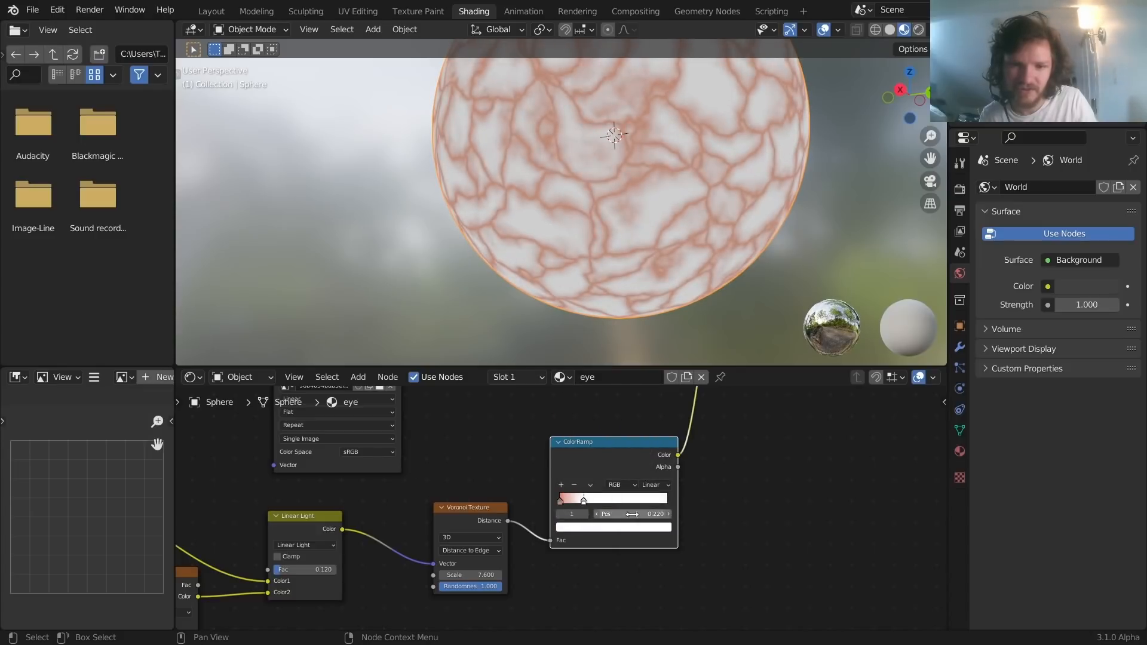
Preview the eyeball image texture's Color on the sphere instead of the vein pattern
{"action": "scroll", "coordinate": [618, 208], "scroll_direction": "down", "scroll_amount": 4}
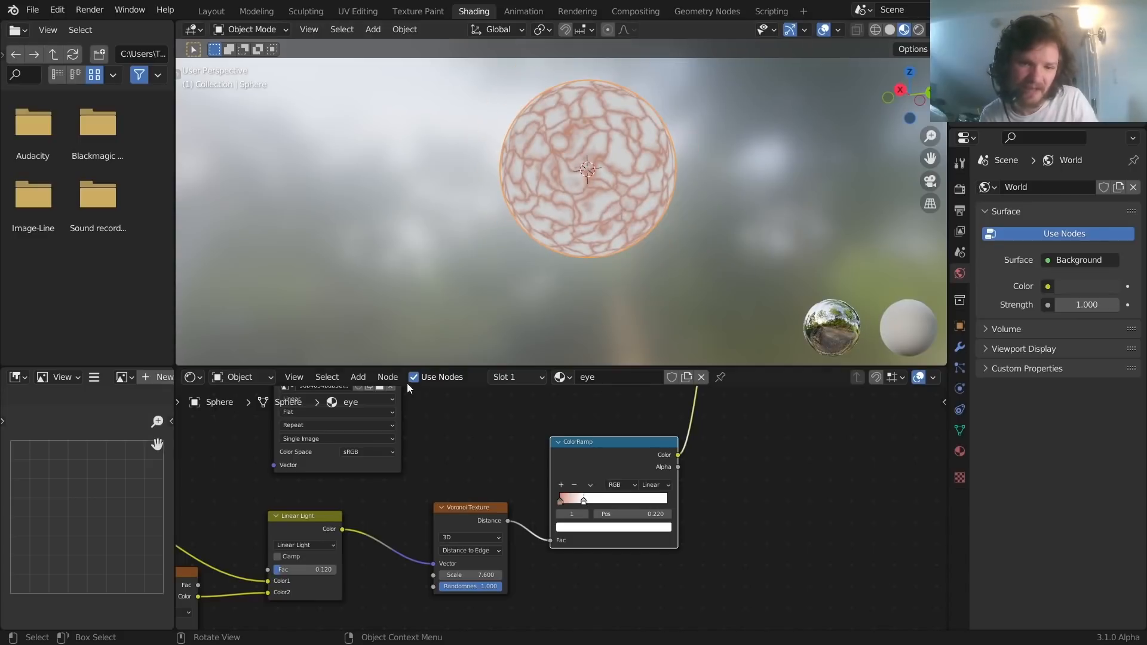
{"action": "middle_click_drag", "start_coordinate": [402, 412], "coordinate": [421, 486]}
{"action": "left_click", "coordinate": [383, 431], "text": "ctrl+shift"}
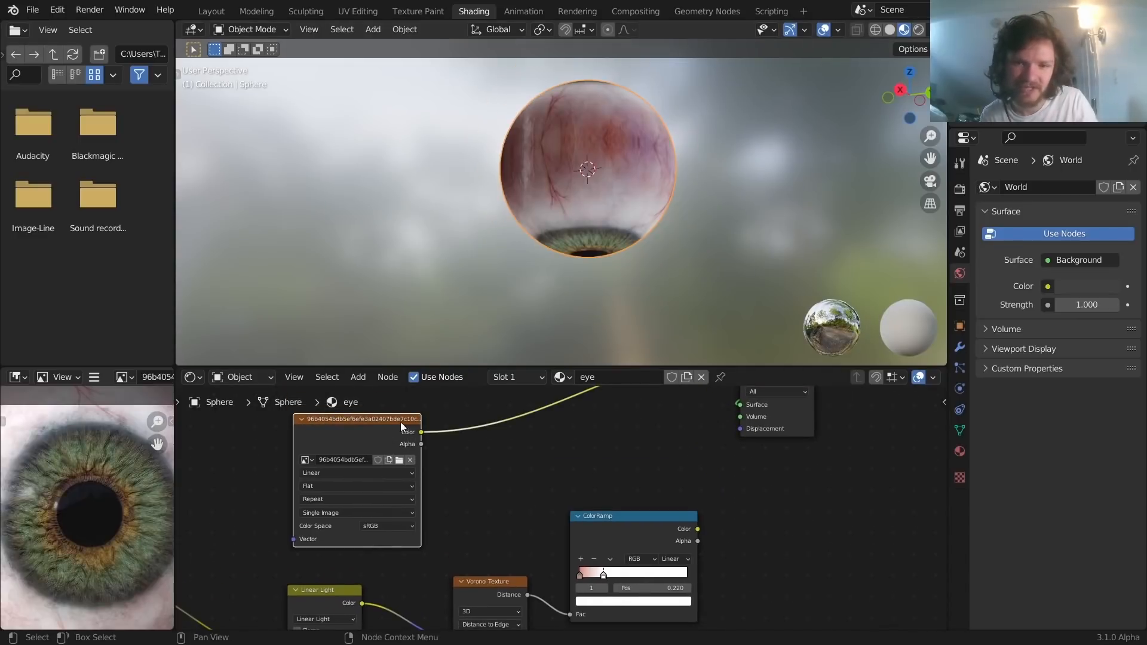
Move the output nodes farther away, and mix the ColorRamp's color with the image texture through a Mix node placed before them
{"action": "scroll", "coordinate": [698, 479], "scroll_direction": "down", "scroll_amount": 2}
{"action": "left_click_drag", "start_coordinate": [767, 466], "coordinate": [811, 418]}
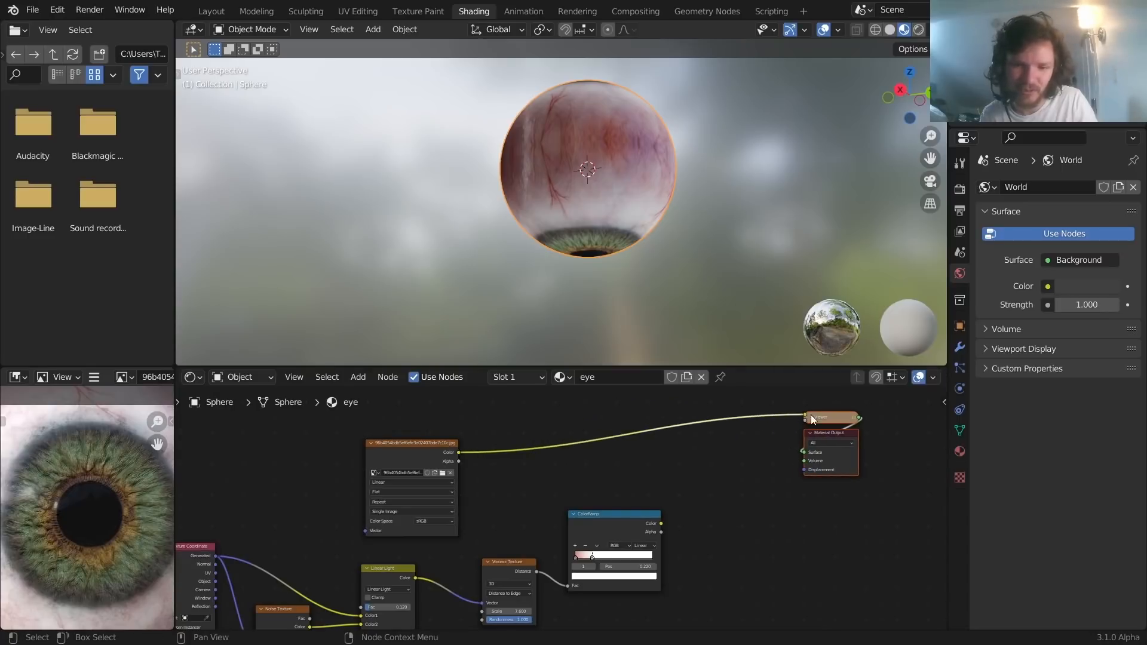
{"action": "right_click_drag", "start_coordinate": [626, 522], "coordinate": [388, 450], "text": "ctrl+shift"}
{"action": "left_click_drag", "start_coordinate": [725, 503], "coordinate": [717, 461]}
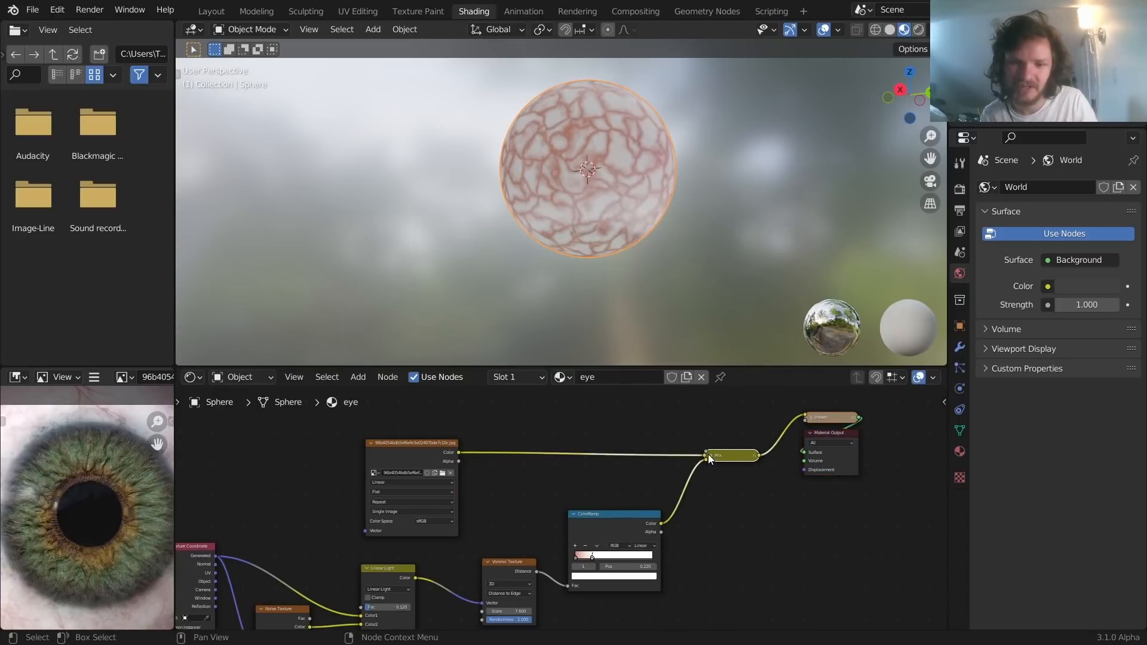
Expand the collapsed Mix node and reposition it between the ColorRamp and the output nodes
{"action": "left_click", "coordinate": [710, 457]}
{"action": "middle_click_drag", "start_coordinate": [579, 141], "coordinate": [580, 187]}
{"action": "scroll", "coordinate": [733, 446], "scroll_direction": "up", "scroll_amount": 3}
{"action": "mouse_move", "coordinate": [770, 494]}
{"action": "left_mouse_down"}
{"action": "mouse_move", "coordinate": [747, 494]}
{"action": "mouse_move", "coordinate": [773, 494]}
{"action": "left_mouse_up"}
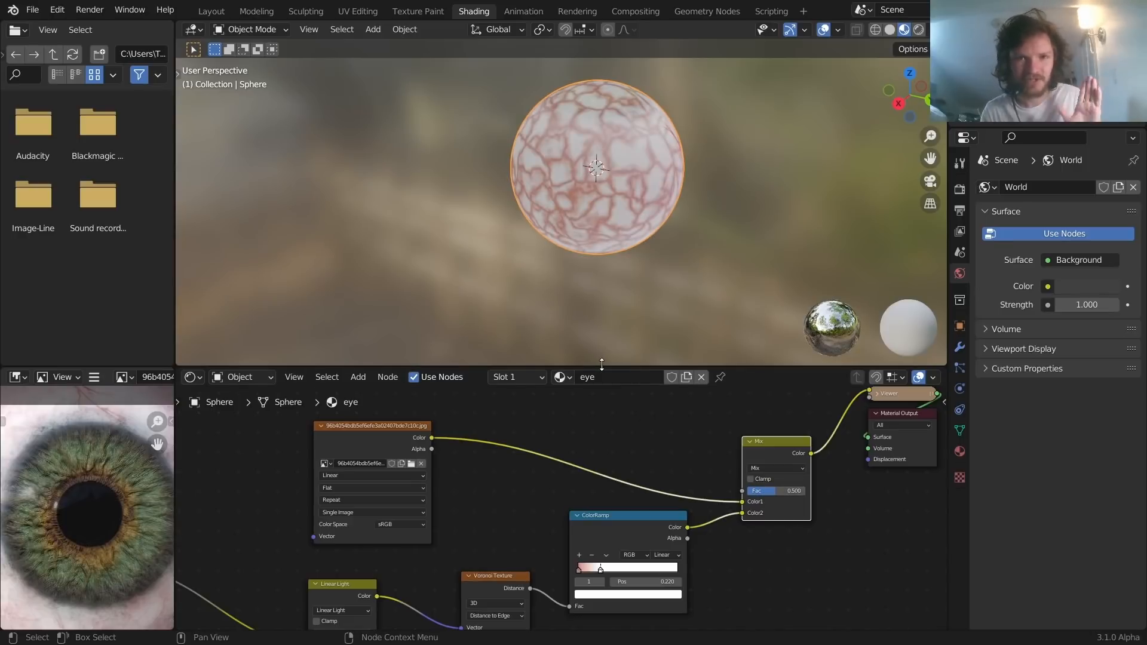
Move the Texture Coordinate node farther away and connect its Generated output to a new Separate XYZ node
{"action": "middle_click_drag", "start_coordinate": [337, 470], "coordinate": [733, 480]}
{"action": "left_click_drag", "start_coordinate": [487, 564], "coordinate": [295, 545]}
{"action": "key", "text": "shift+a"}
{"action": "left_click", "coordinate": [372, 470]}
{"action": "type", "text": "se"}
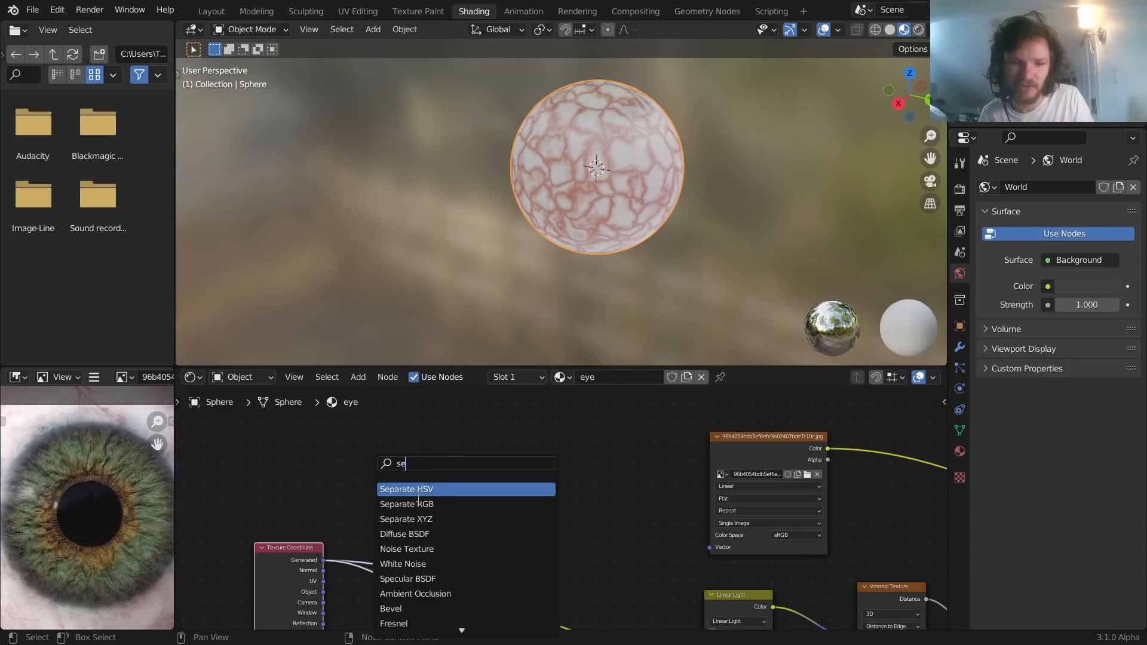
{"action": "left_click", "coordinate": [421, 518]}
{"action": "left_click", "coordinate": [452, 475]}
{"action": "left_click_drag", "start_coordinate": [322, 560], "coordinate": [398, 477]}
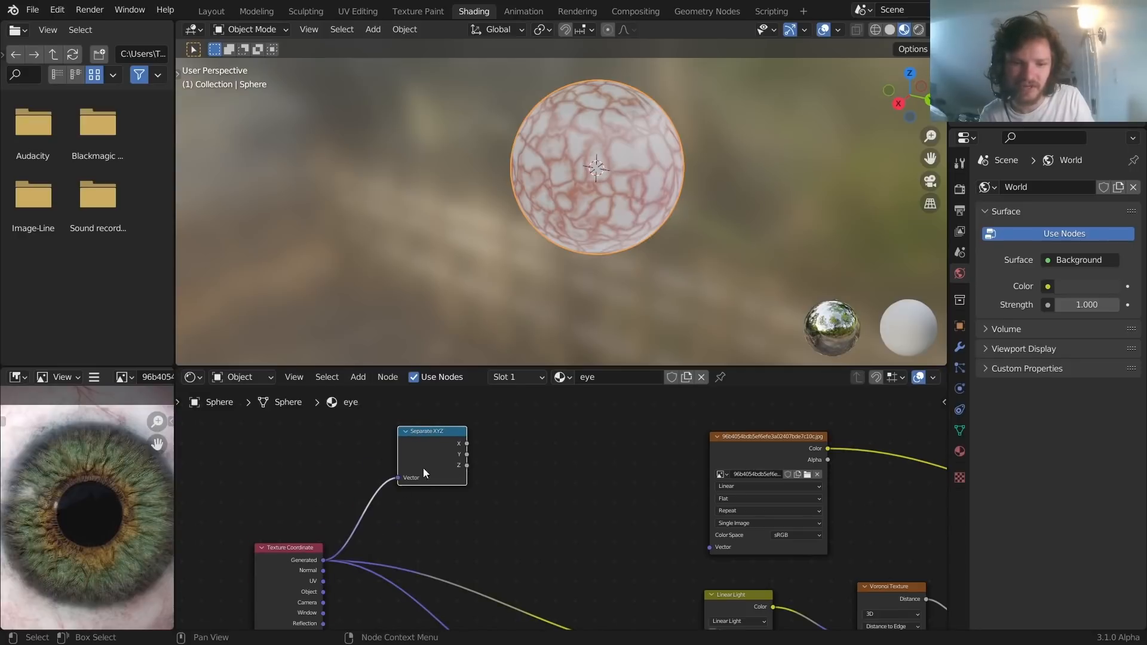
Preview the Separate XYZ node's X, Y and Z outputs in turn on the sphere to compare their gradient directions
{"action": "left_click", "coordinate": [442, 439], "text": "ctrl+shift"}
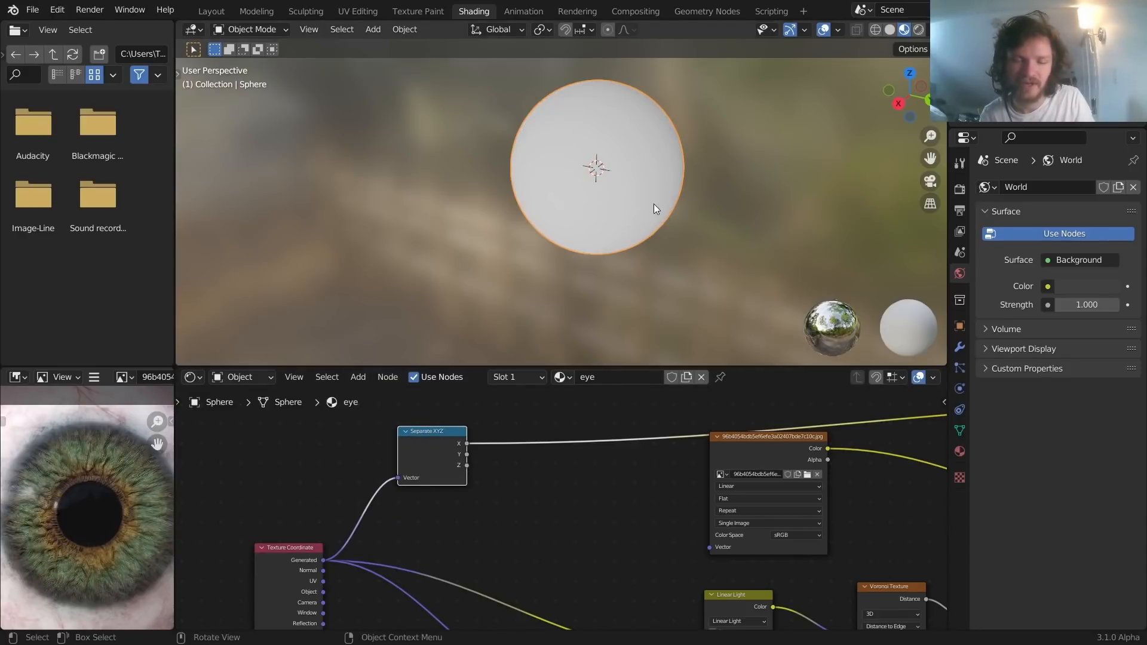
{"action": "middle_click_drag", "start_coordinate": [664, 177], "coordinate": [520, 180]}
{"action": "left_click", "coordinate": [439, 442], "text": "ctrl+shift"}
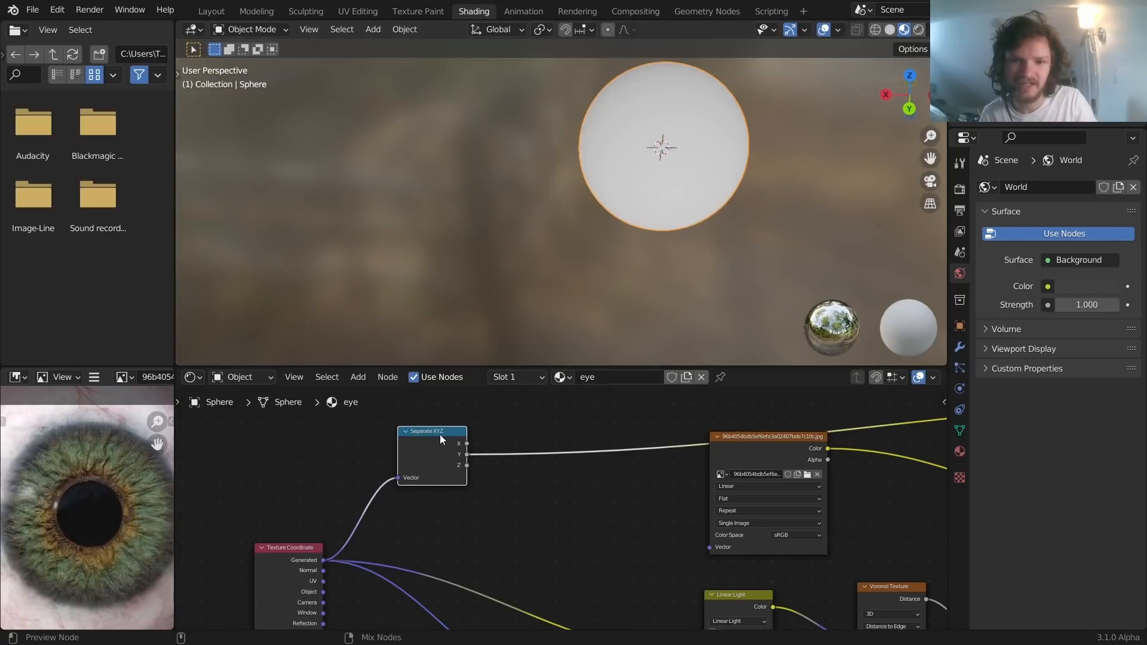
{"action": "middle_click_drag", "start_coordinate": [648, 122], "coordinate": [816, 104]}
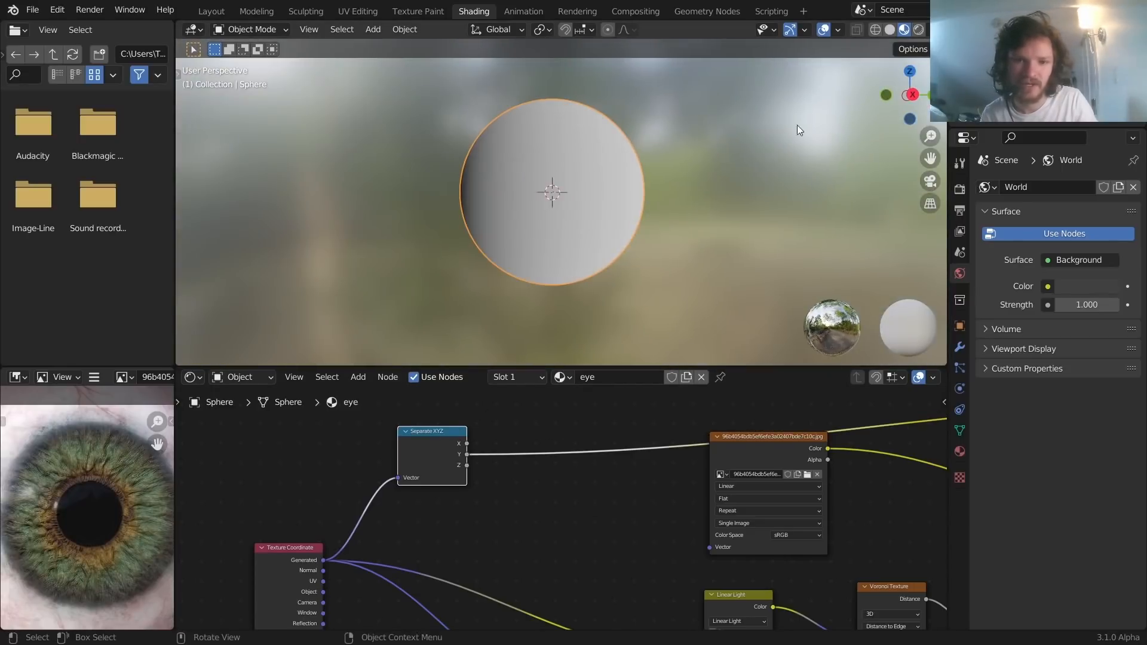
{"action": "left_click", "coordinate": [450, 439], "text": "ctrl+shift"}
{"action": "middle_click_drag", "start_coordinate": [525, 251], "coordinate": [540, 305]}
{"action": "left_click", "coordinate": [915, 81]}
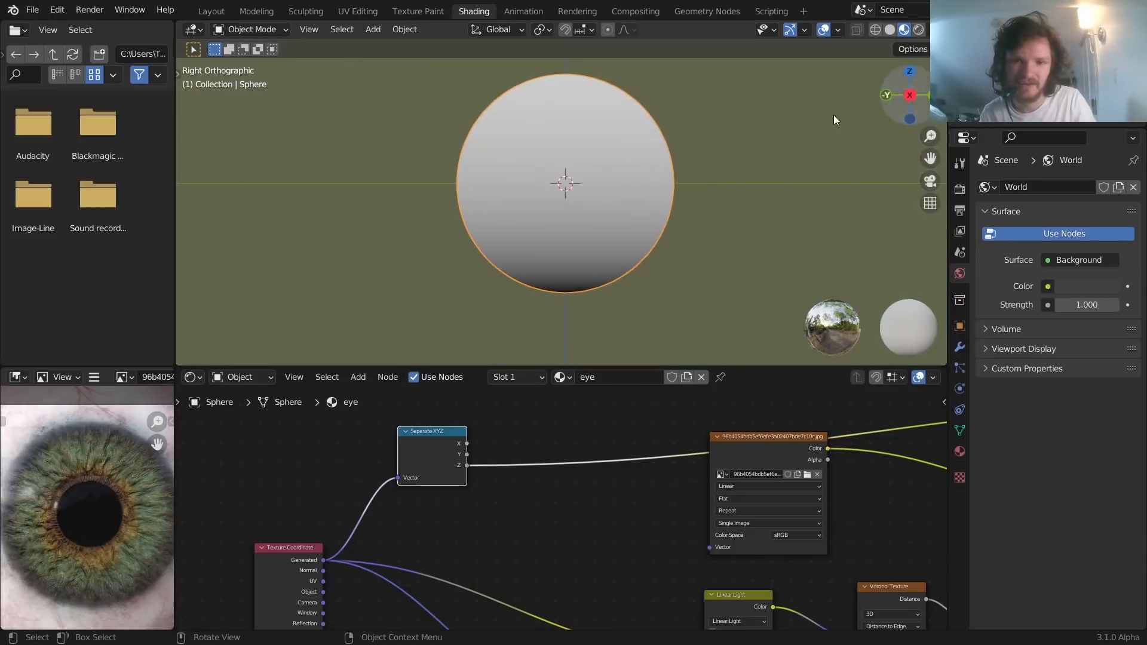
Insert a Math node set to Add after the Separate XYZ node's Z output, with an added value of -0.560
{"action": "scroll", "coordinate": [520, 440], "scroll_direction": "up", "scroll_amount": 4}
{"action": "middle_click_drag", "start_coordinate": [509, 436], "coordinate": [486, 458]}
{"action": "key", "text": "shift+a"}
{"action": "left_click", "coordinate": [485, 404]}
{"action": "type", "text": "m"}
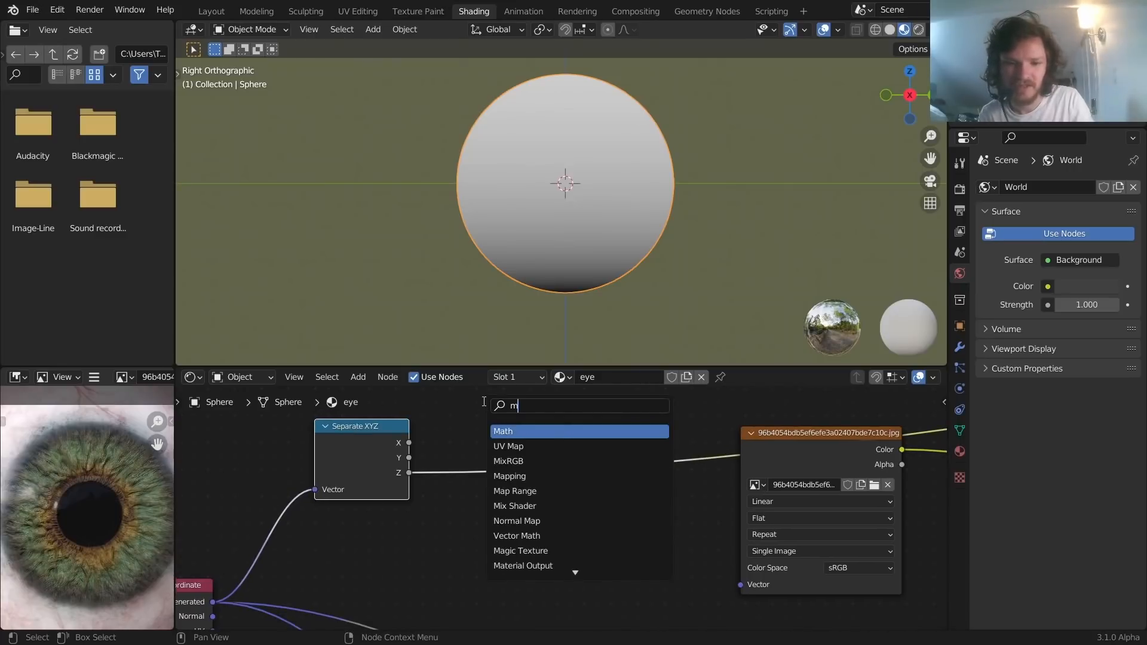
{"action": "left_click", "coordinate": [511, 431]}
{"action": "left_click", "coordinate": [518, 508]}
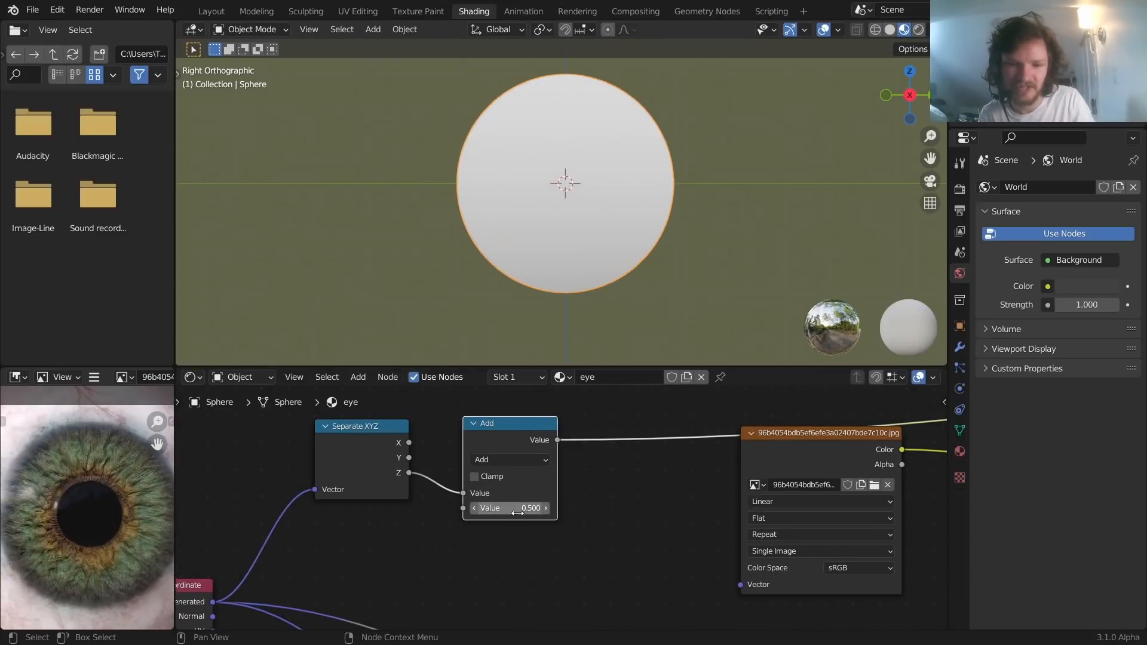
{"action": "mouse_move", "coordinate": [516, 512]}
{"action": "left_mouse_down"}
{"action": "mouse_move", "coordinate": [547, 512]}
{"action": "mouse_move", "coordinate": [451, 511]}
{"action": "left_mouse_up"}
Drive the Mix node's Fac with the Add node's Value, and preview the Mix node on the sphere
{"action": "scroll", "coordinate": [414, 476], "scroll_direction": "down", "scroll_amount": 4}
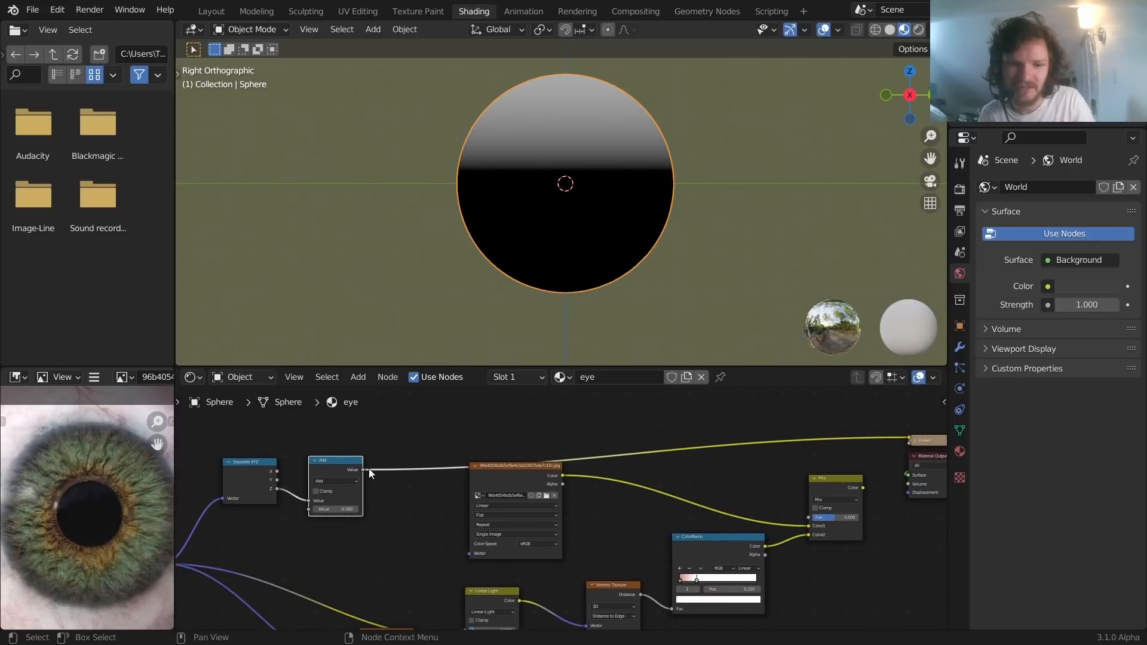
{"action": "left_click_drag", "start_coordinate": [562, 484], "coordinate": [809, 517]}
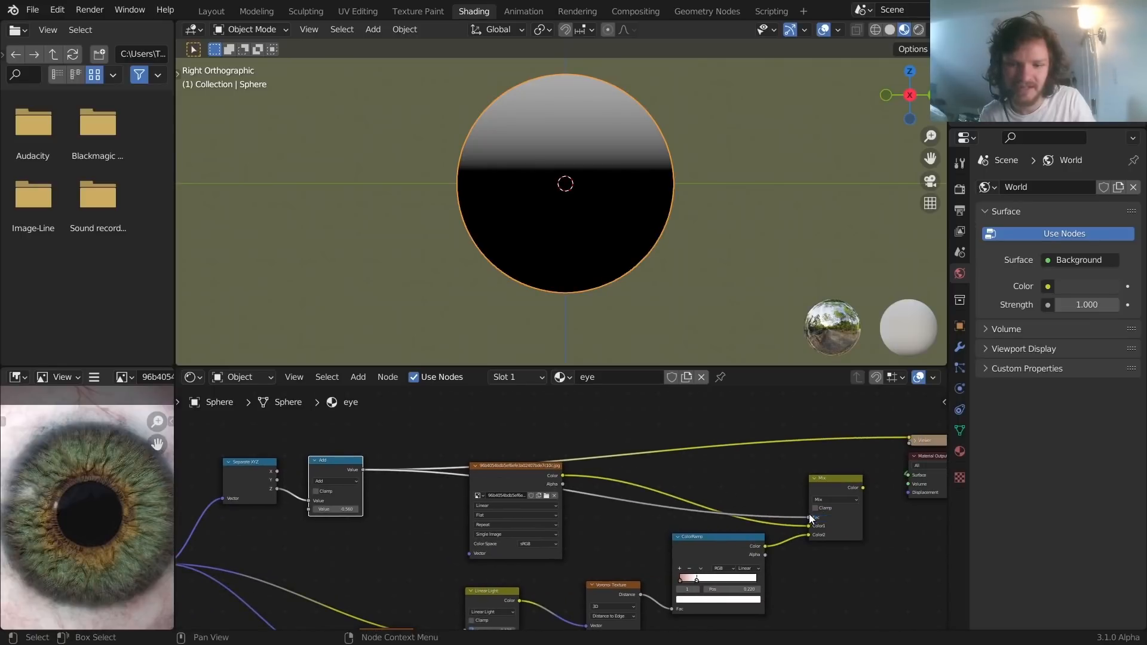
{"action": "left_click", "coordinate": [824, 477], "text": "ctrl+shift"}
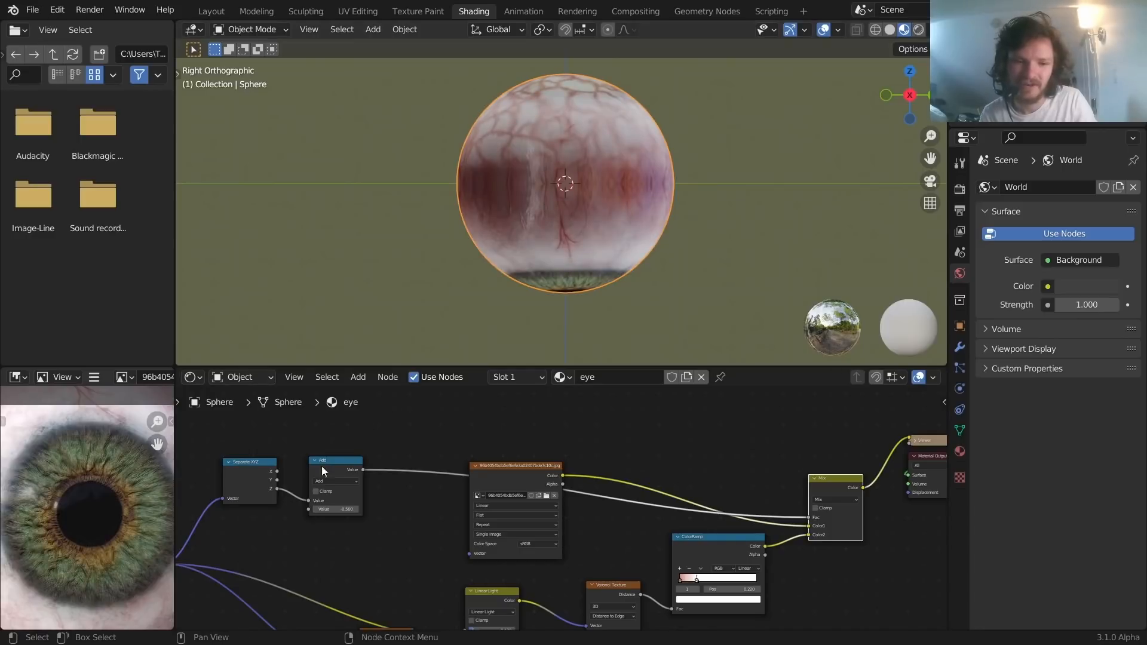
Swap the Mix node's color inputs so the ColorRamp feeds Color1 and the eyeball image feeds Color2
{"action": "scroll", "coordinate": [335, 505], "scroll_direction": "up", "scroll_amount": 2}
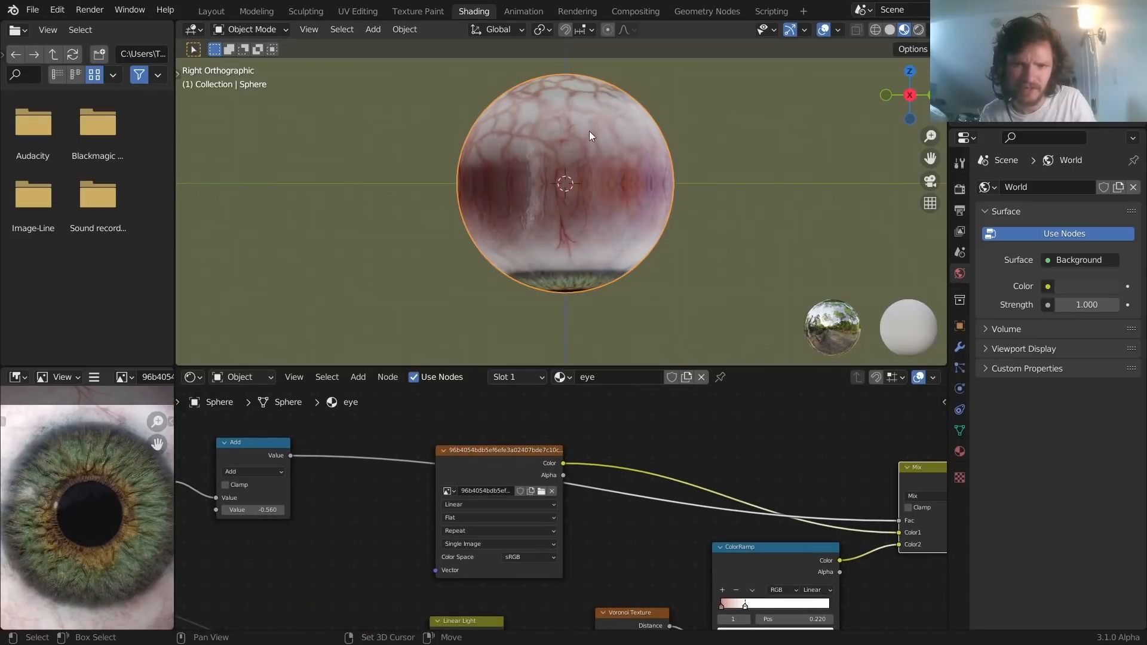
{"action": "middle_click_drag", "start_coordinate": [590, 141], "coordinate": [588, 168], "text": "shift"}
{"action": "middle_click_drag", "start_coordinate": [757, 628], "coordinate": [574, 587]}
{"action": "mouse_move", "coordinate": [716, 495]}
{"action": "left_mouse_down"}
{"action": "mouse_move", "coordinate": [718, 485]}
{"action": "mouse_move", "coordinate": [717, 496]}
{"action": "left_mouse_up"}
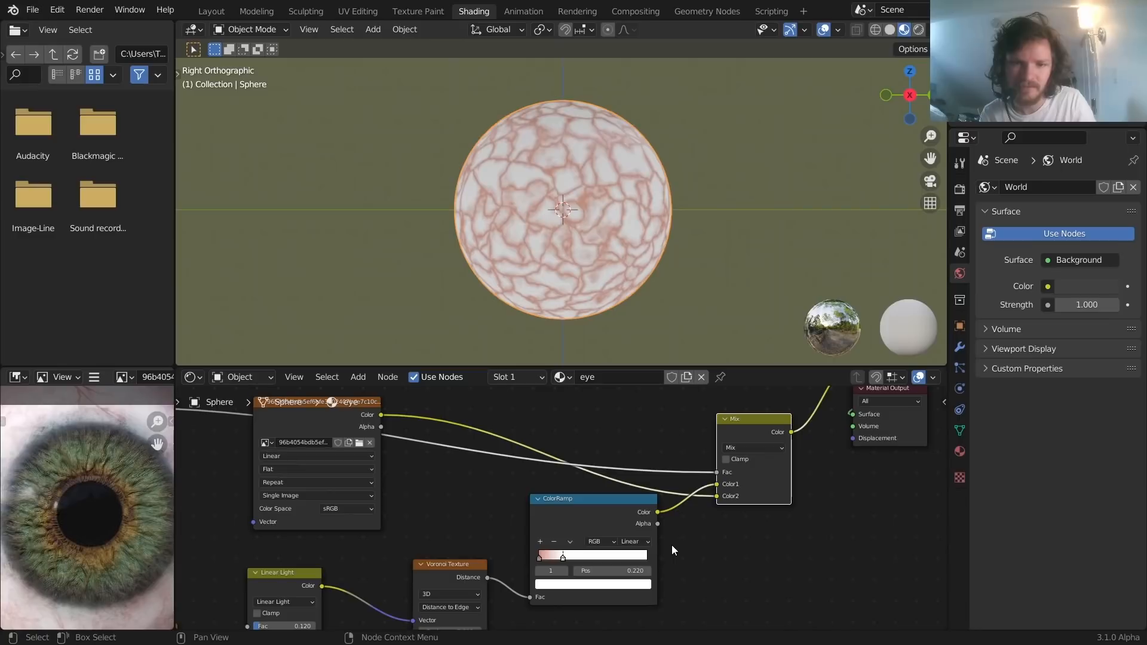
Raise the Add node's added value to 0.330 to shift the blend between iris photo and veins
{"action": "middle_click_drag", "start_coordinate": [625, 281], "coordinate": [589, 278]}
{"action": "middle_click_drag", "start_coordinate": [350, 439], "coordinate": [640, 452]}
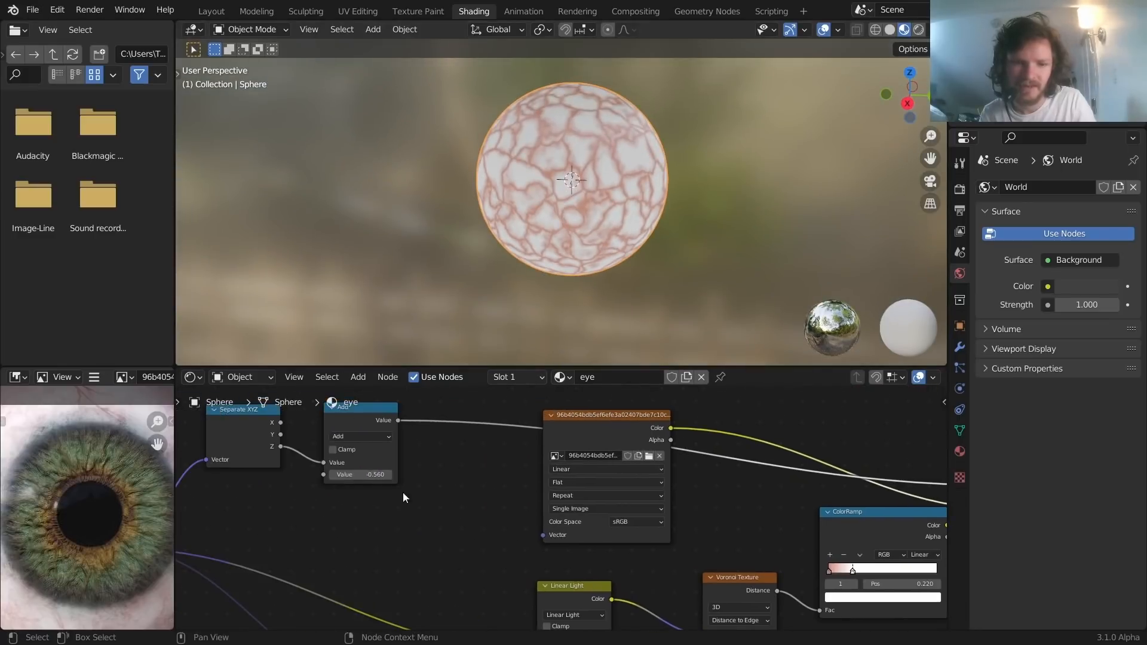
{"action": "left_click_drag", "start_coordinate": [360, 474], "coordinate": [408, 475]}
{"action": "middle_click_drag", "start_coordinate": [536, 209], "coordinate": [560, 249]}
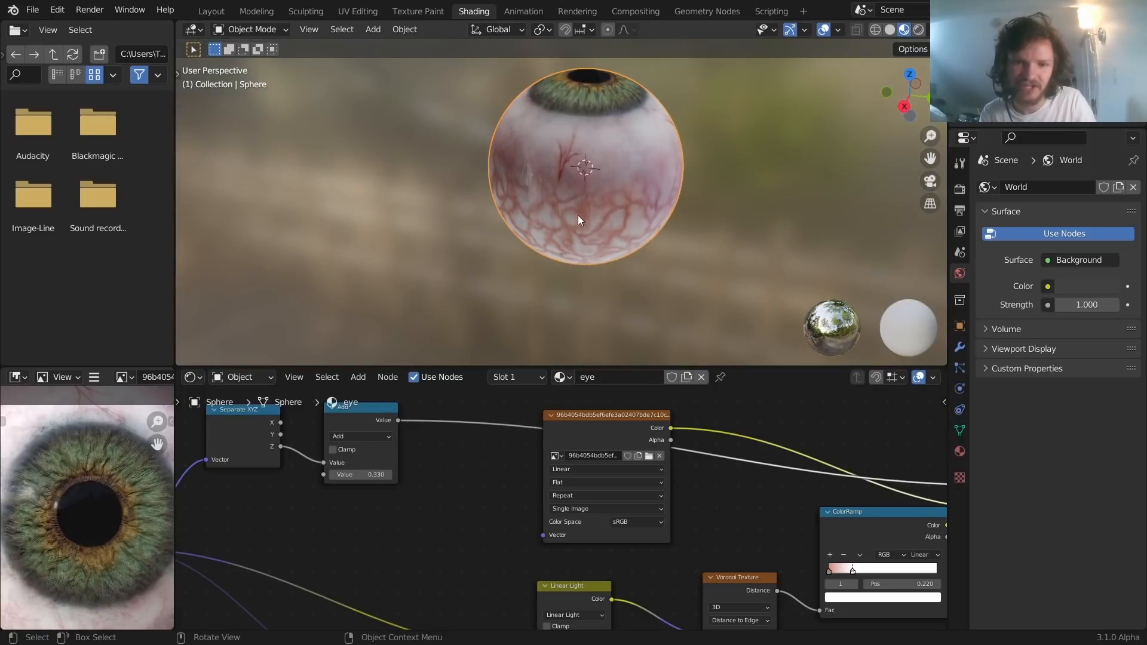
{"action": "scroll", "coordinate": [573, 184], "scroll_direction": "up", "scroll_amount": 2}
Darken the ColorRamp's white stop to light grey, and make the salmon stop a more saturated red at position 0.027
{"action": "middle_click_drag", "start_coordinate": [774, 467], "coordinate": [615, 432]}
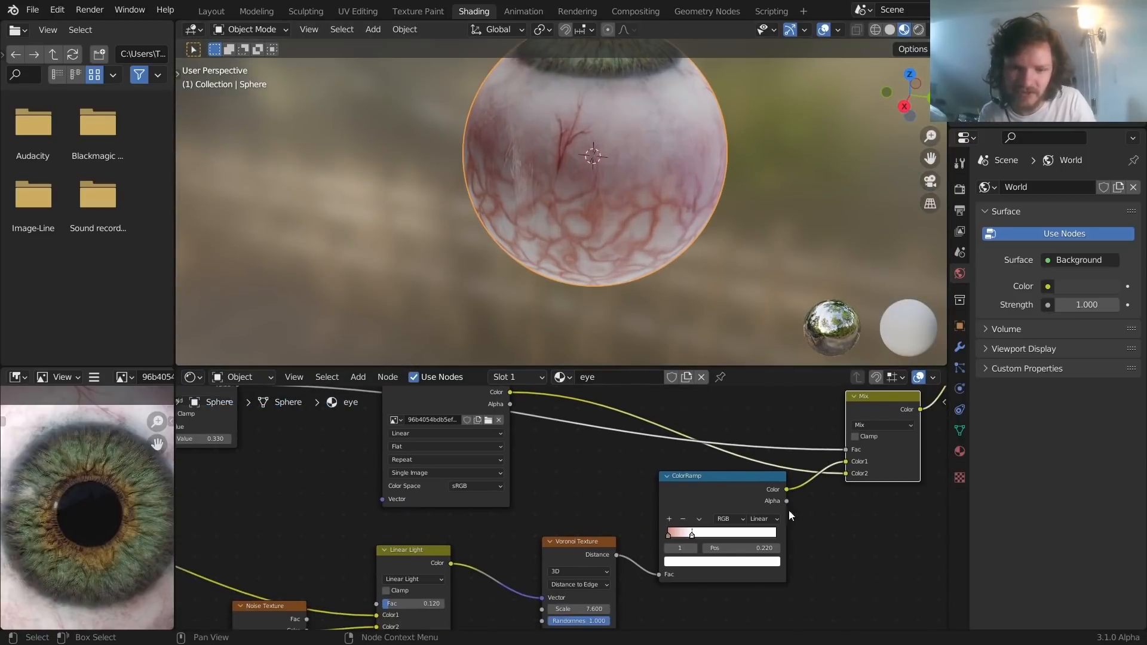
{"action": "middle_click_drag", "start_coordinate": [725, 515], "coordinate": [641, 478]}
{"action": "scroll", "coordinate": [650, 500], "scroll_direction": "up", "scroll_amount": 5}
{"action": "left_click", "coordinate": [670, 530]}
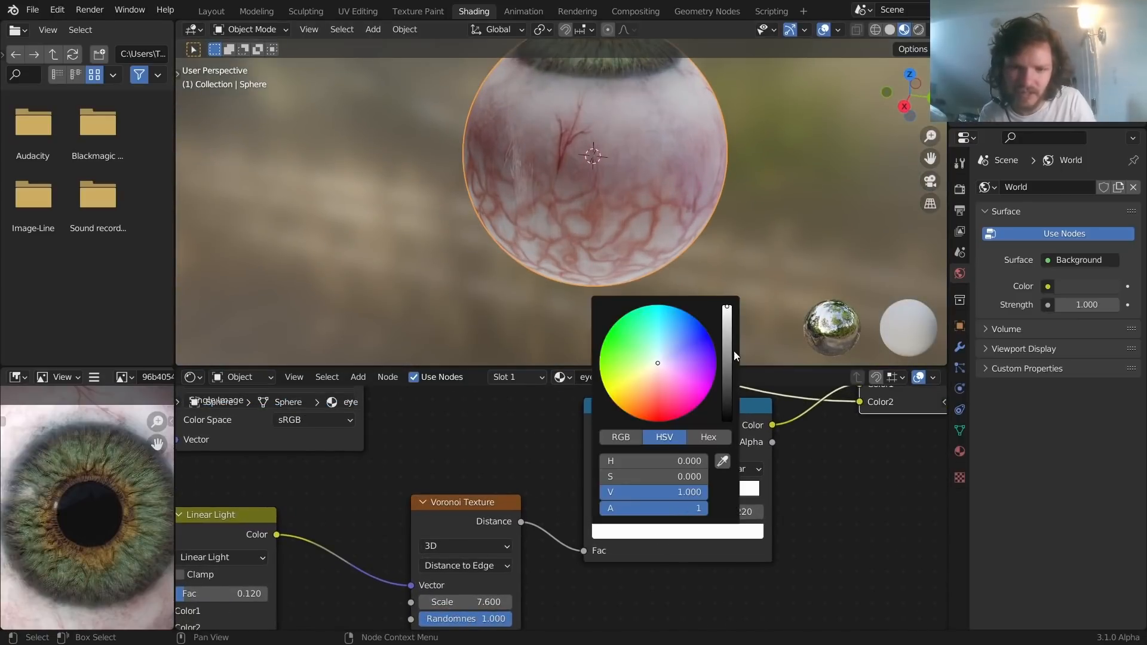
{"action": "left_click_drag", "start_coordinate": [729, 320], "coordinate": [727, 324]}
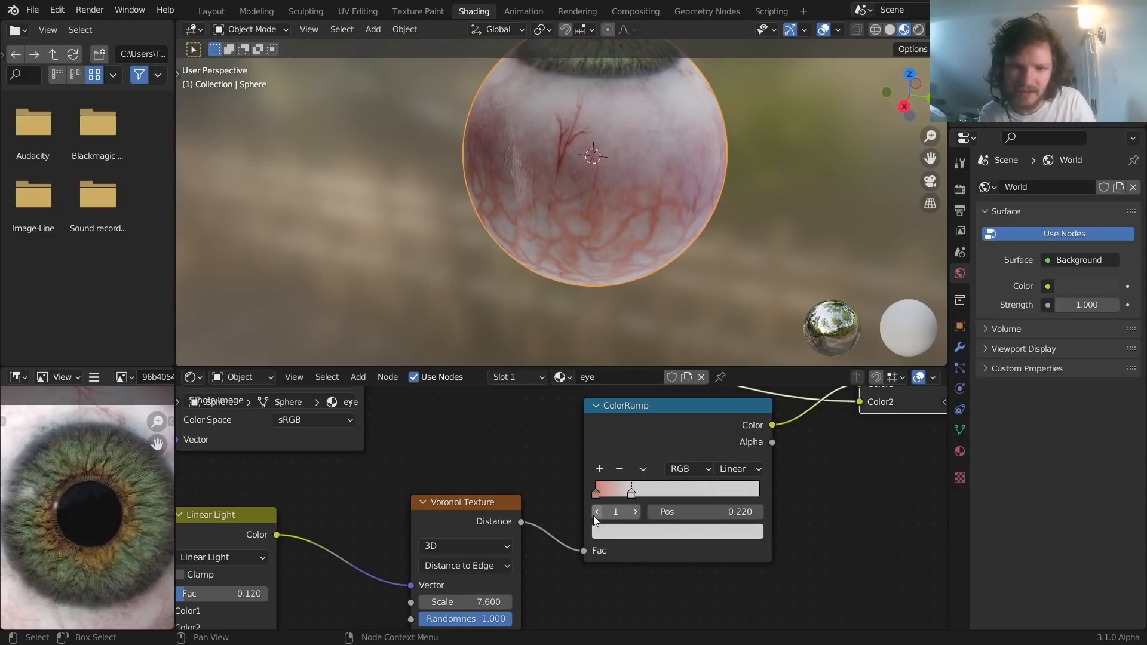
{"action": "left_click", "coordinate": [596, 512]}
{"action": "left_click", "coordinate": [618, 532]}
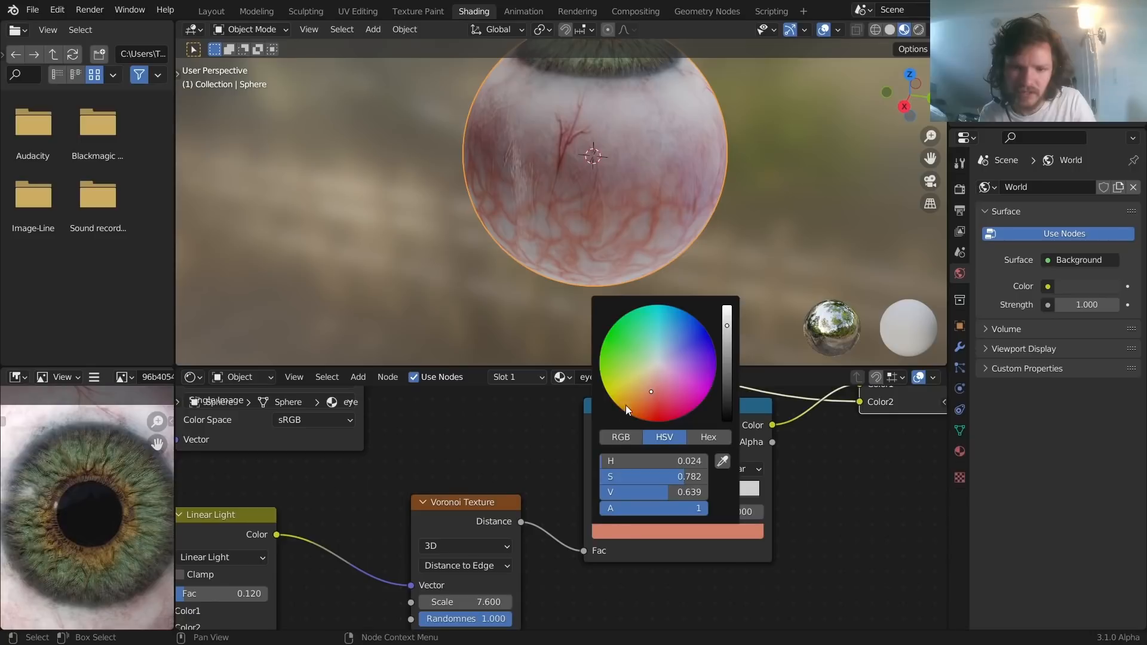
{"action": "left_click", "coordinate": [651, 397]}
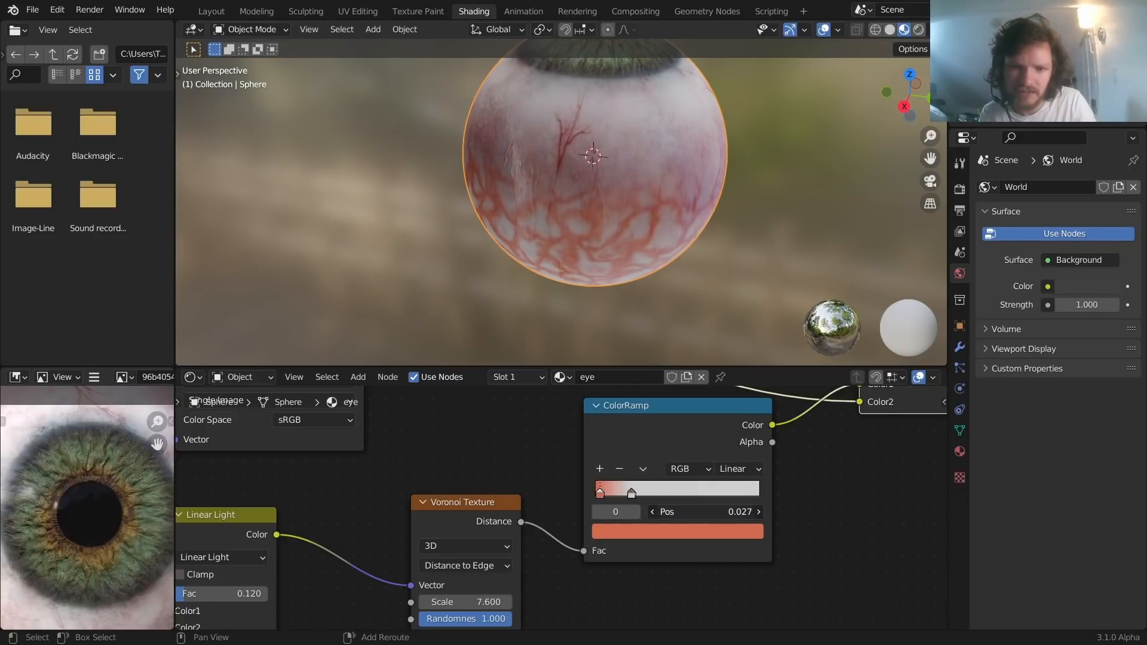
Fine-tune the Add node's added value to 0.280
{"action": "scroll", "coordinate": [627, 209], "scroll_direction": "down", "scroll_amount": 4}
{"action": "middle_click_drag", "start_coordinate": [628, 209], "coordinate": [587, 160]}
{"action": "middle_click_drag", "start_coordinate": [410, 468], "coordinate": [878, 530]}
{"action": "middle_click_drag", "start_coordinate": [423, 437], "coordinate": [568, 502]}
{"action": "left_click_drag", "start_coordinate": [520, 469], "coordinate": [512, 470], "text": "shift"}
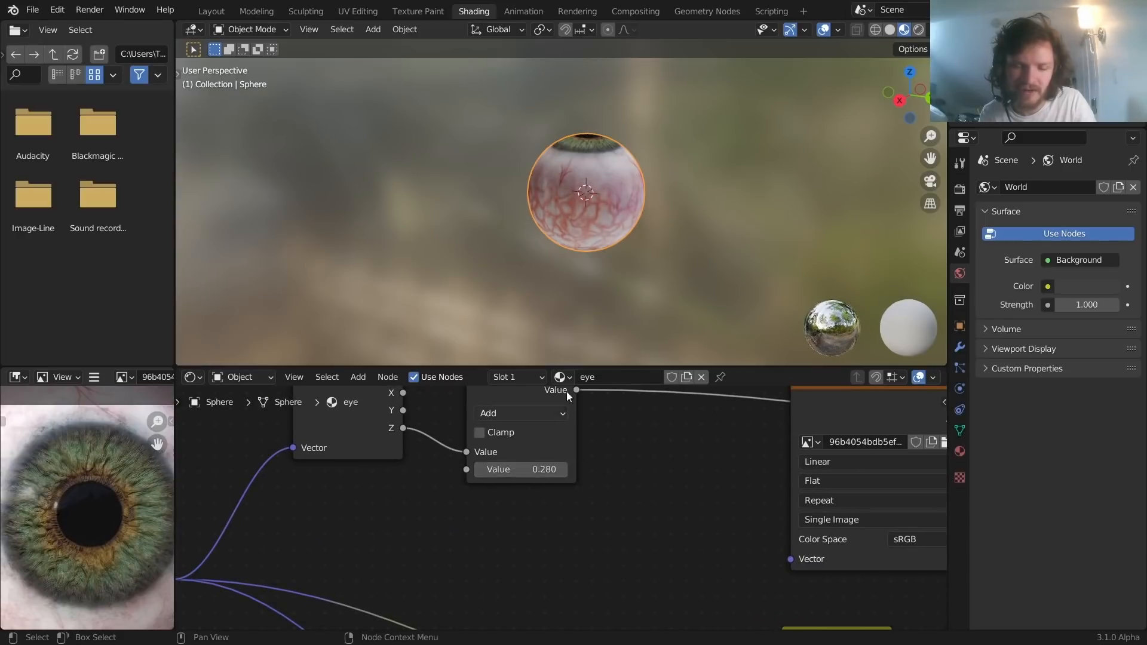
{"action": "scroll", "coordinate": [508, 448], "scroll_direction": "down", "scroll_amount": 3}
{"action": "key", "text": "Home"}
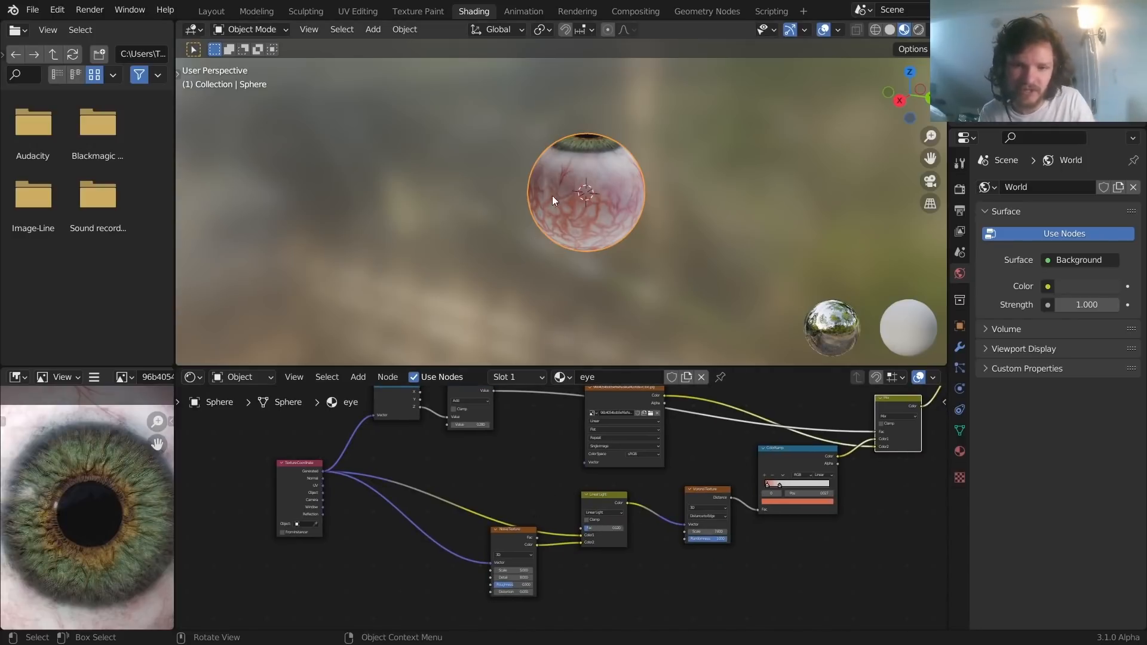
Preview the Add node's gradient on the sphere, try a different added value and undo that change
{"action": "middle_click_drag", "start_coordinate": [472, 389], "coordinate": [485, 420]}
{"action": "left_click", "coordinate": [485, 420], "text": "ctrl+shift"}
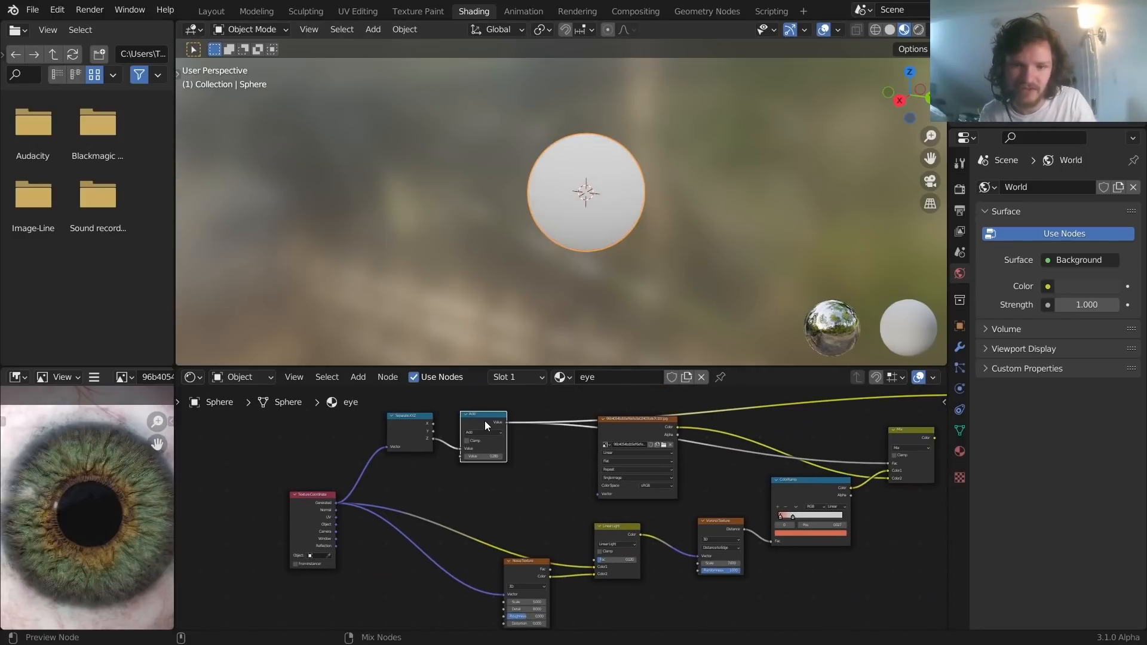
{"action": "middle_click_drag", "start_coordinate": [568, 240], "coordinate": [584, 218]}
{"action": "left_click_drag", "start_coordinate": [484, 457], "coordinate": [436, 457]}
{"action": "key", "text": "ctrl+z"}
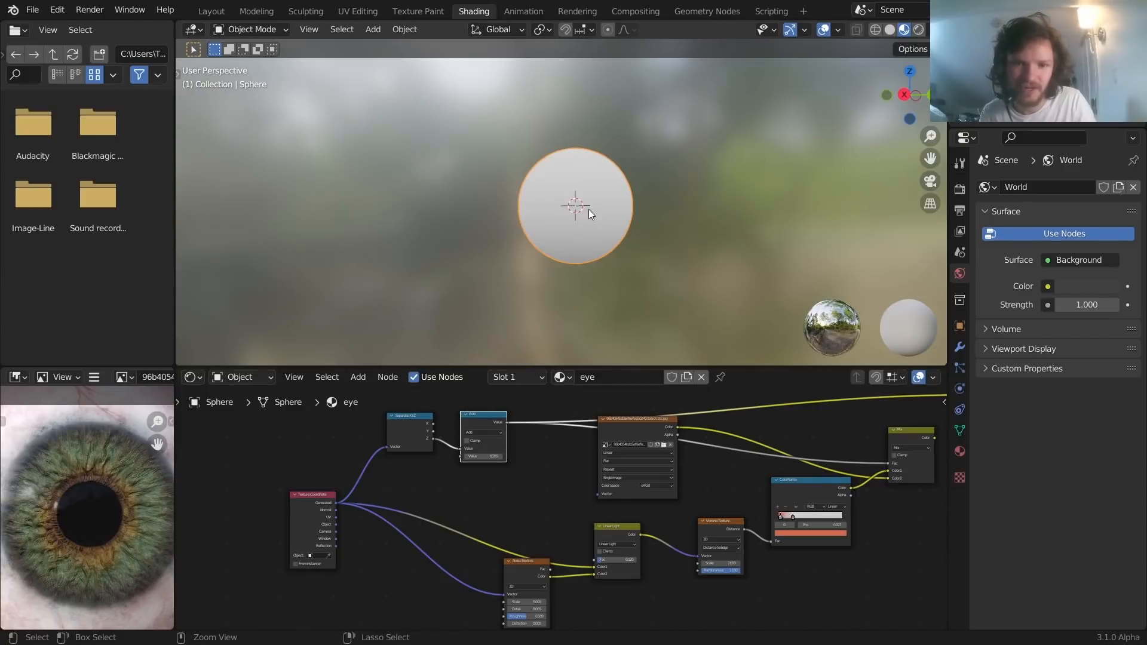
Move the Texture Coordinate node farther away and place a duplicate of the Noise Texture node above it
{"action": "middle_click_drag", "start_coordinate": [302, 465], "coordinate": [444, 485]}
{"action": "left_click_drag", "start_coordinate": [456, 521], "coordinate": [355, 521]}
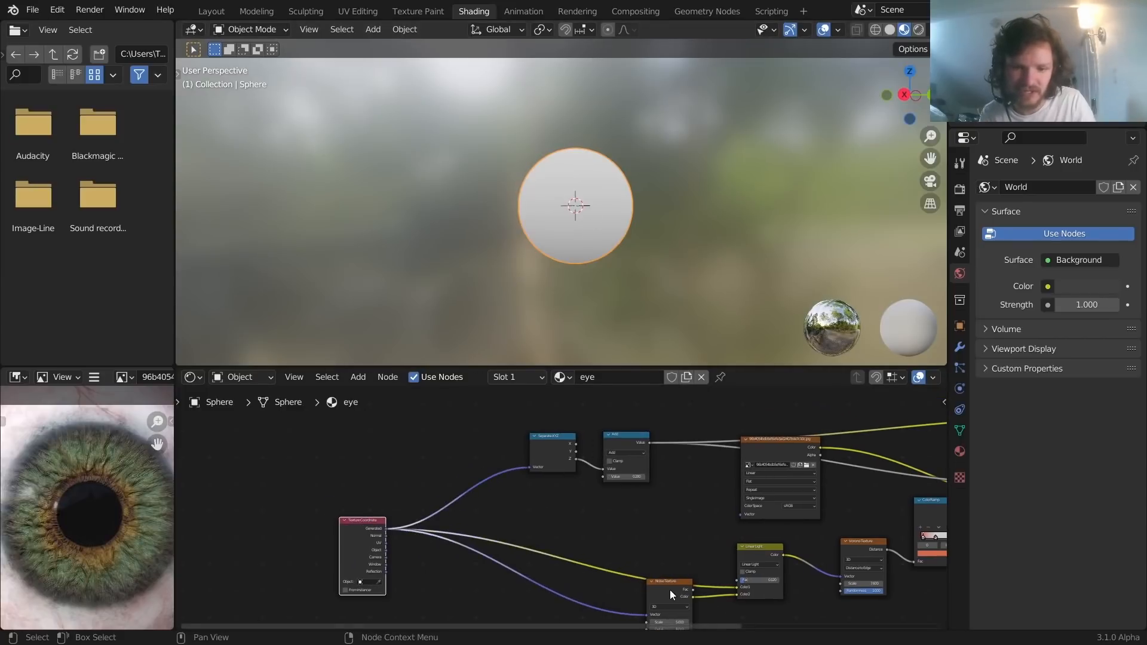
{"action": "left_click", "coordinate": [669, 590]}
{"action": "key", "text": "shift+d"}
{"action": "left_click", "coordinate": [339, 439]}
{"action": "scroll", "coordinate": [399, 445], "scroll_direction": "up", "scroll_amount": 2}
{"action": "middle_click_drag", "start_coordinate": [399, 445], "coordinate": [462, 458]}
Insert a MixRGB node before Separate XYZ, and feed its Color2 from the duplicated Noise Texture driven by Generated coordinates
{"action": "key", "text": "shift+a"}
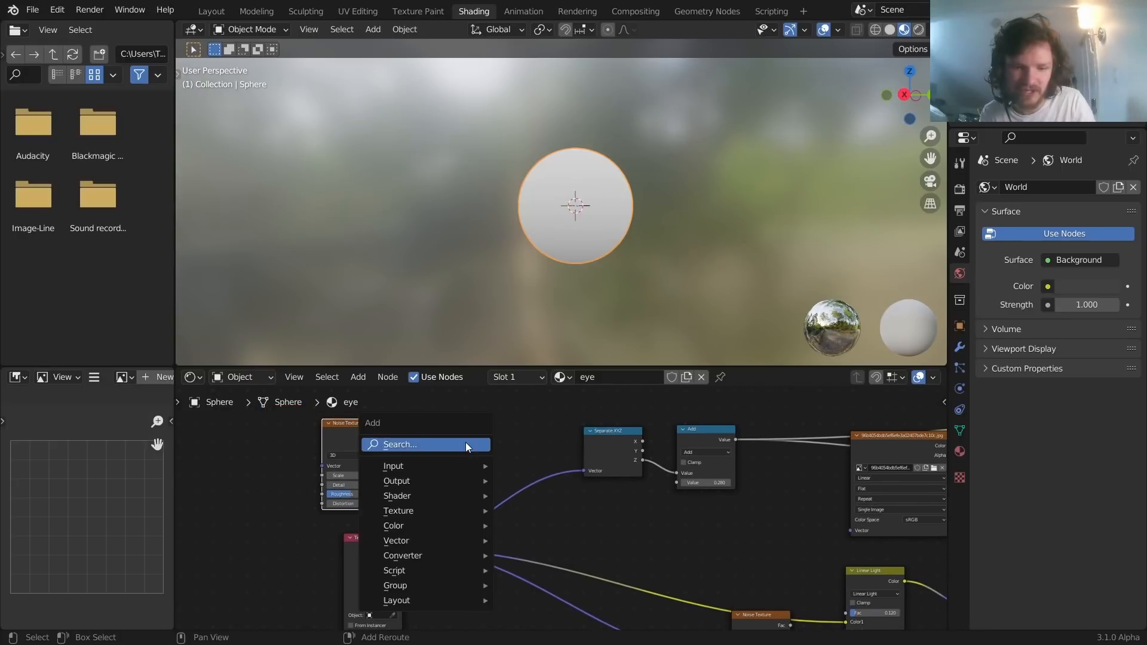
{"action": "left_click", "coordinate": [464, 442]}
{"action": "type", "text": "mi"}
{"action": "left_click", "coordinate": [501, 471]}
{"action": "left_click", "coordinate": [502, 472]}
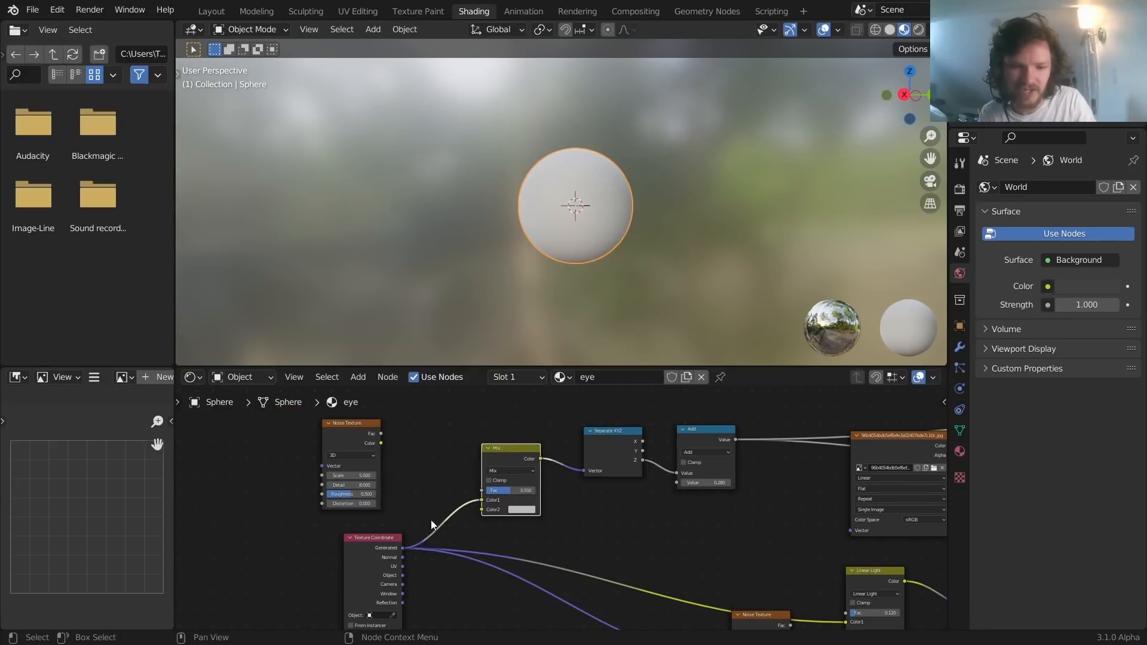
{"action": "left_click_drag", "start_coordinate": [400, 547], "coordinate": [321, 467]}
{"action": "left_click_drag", "start_coordinate": [379, 443], "coordinate": [481, 509]}
Set the new Mix node's blending mode to Linear Light and lower its Fac to about 0.160
{"action": "left_click", "coordinate": [501, 471]}
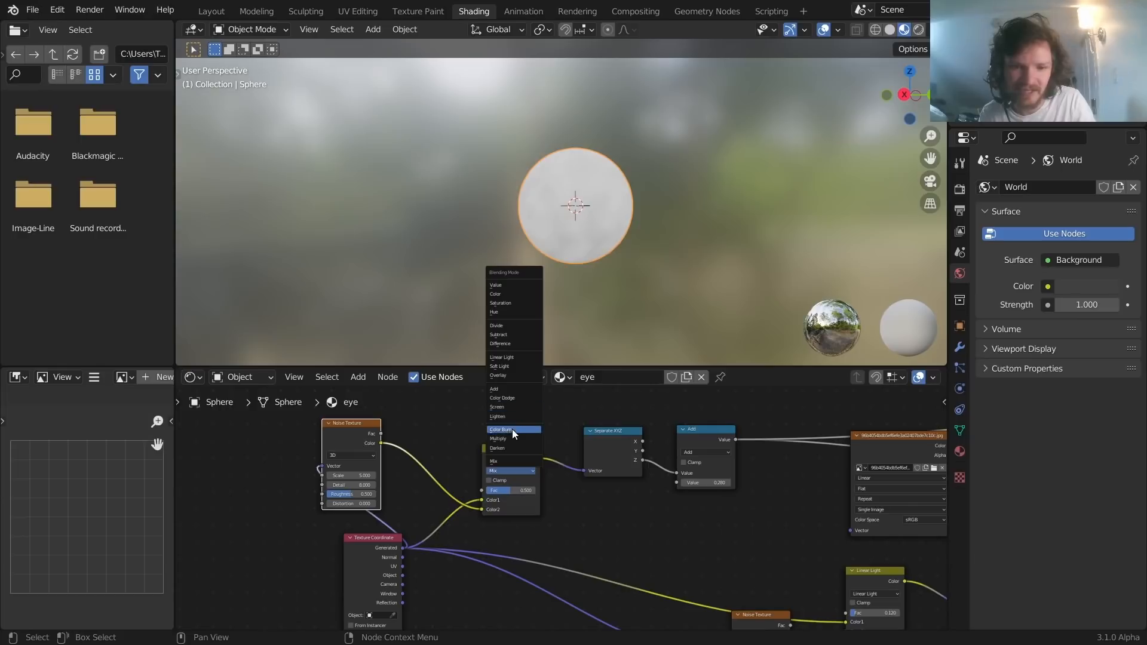
{"action": "left_click", "coordinate": [503, 359]}
{"action": "scroll", "coordinate": [538, 478], "scroll_direction": "up", "scroll_amount": 2}
{"action": "middle_click_drag", "start_coordinate": [693, 483], "coordinate": [631, 474]}
{"action": "scroll", "coordinate": [559, 496], "scroll_direction": "up", "scroll_amount": 5}
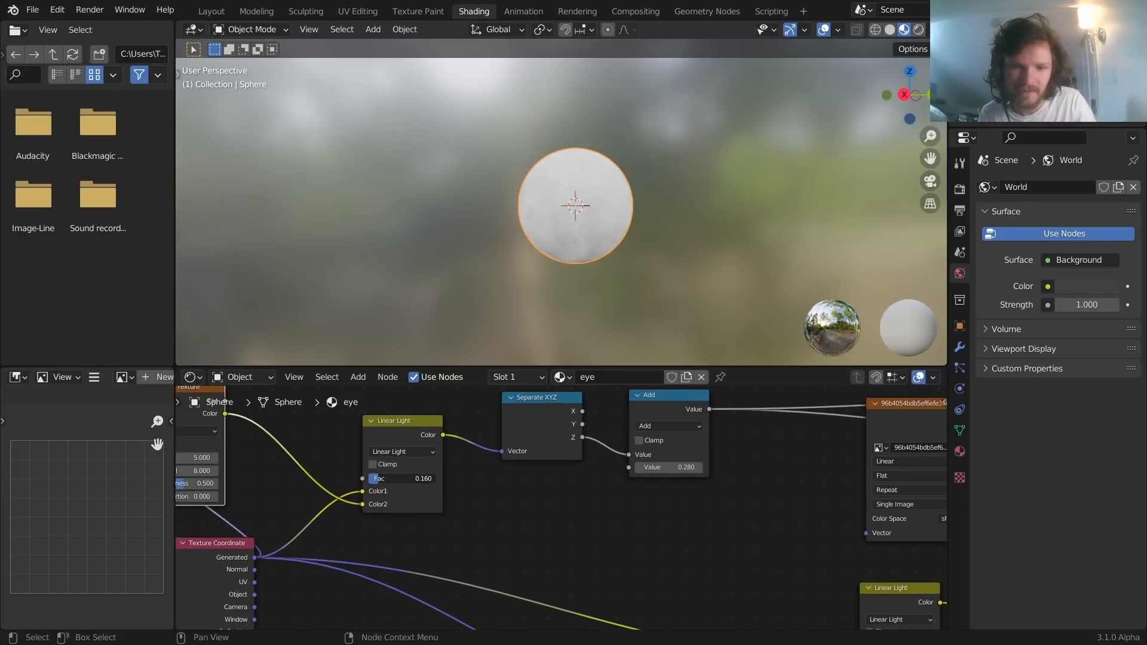
{"action": "left_click_drag", "start_coordinate": [395, 479], "coordinate": [402, 479]}
Preview the final Mix node on the sphere and fine-tune the noise distortion of the blend
{"action": "scroll", "coordinate": [571, 454], "scroll_direction": "down", "scroll_amount": 3}
{"action": "middle_click_drag", "start_coordinate": [714, 447], "coordinate": [410, 437]}
{"action": "left_click", "coordinate": [743, 442], "text": "ctrl+shift"}
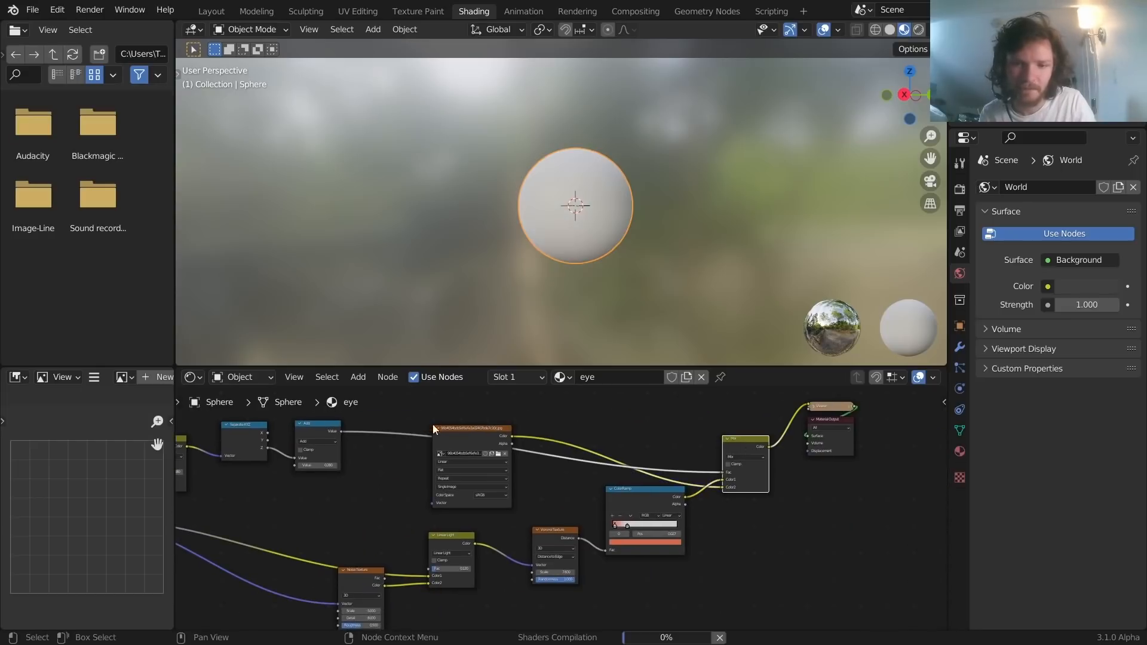
{"action": "middle_click_drag", "start_coordinate": [359, 482], "coordinate": [619, 502]}
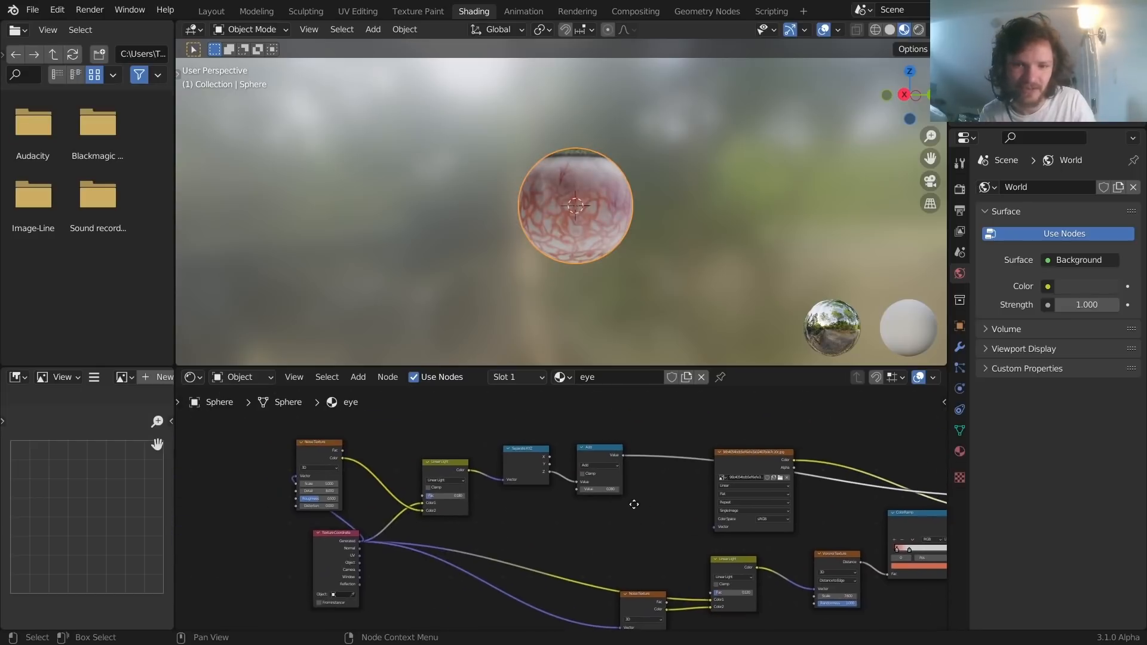
{"action": "scroll", "coordinate": [503, 491], "scroll_direction": "up", "scroll_amount": 8}
{"action": "scroll", "coordinate": [565, 227], "scroll_direction": "up", "scroll_amount": 4}
{"action": "mouse_move", "coordinate": [332, 488]}
{"action": "left_mouse_down"}
{"action": "mouse_move", "coordinate": [313, 489]}
{"action": "mouse_move", "coordinate": [341, 485]}
{"action": "mouse_move", "coordinate": [320, 485]}
{"action": "mouse_move", "coordinate": [330, 485]}
{"action": "left_mouse_up"}
{"action": "scroll", "coordinate": [571, 511], "scroll_direction": "down", "scroll_amount": 6}
Shift the vein ColorRamp's red stop to a pinker red and darken its light stop to a grey with value 0.483
{"action": "middle_click_drag", "start_coordinate": [630, 470], "coordinate": [116, 424]}
{"action": "scroll", "coordinate": [544, 502], "scroll_direction": "up", "scroll_amount": 6}
{"action": "middle_click_drag", "start_coordinate": [540, 537], "coordinate": [676, 508]}
{"action": "left_click", "coordinate": [637, 526]}
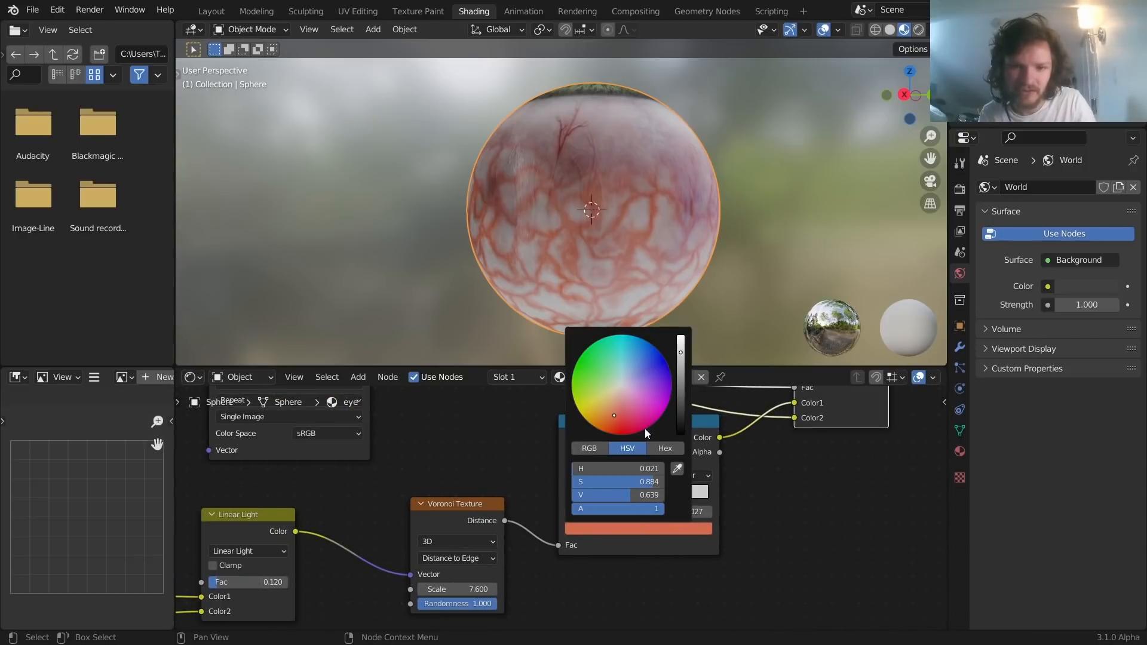
{"action": "left_click_drag", "start_coordinate": [618, 416], "coordinate": [621, 407]}
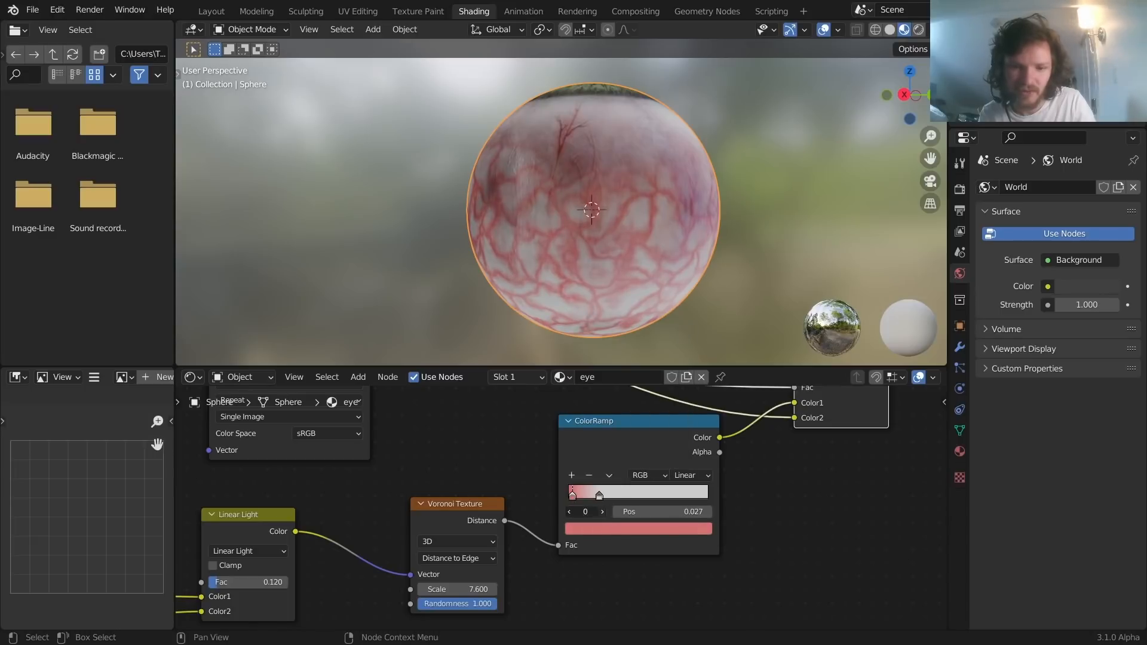
{"action": "left_click", "coordinate": [602, 511]}
{"action": "left_click", "coordinate": [611, 528]}
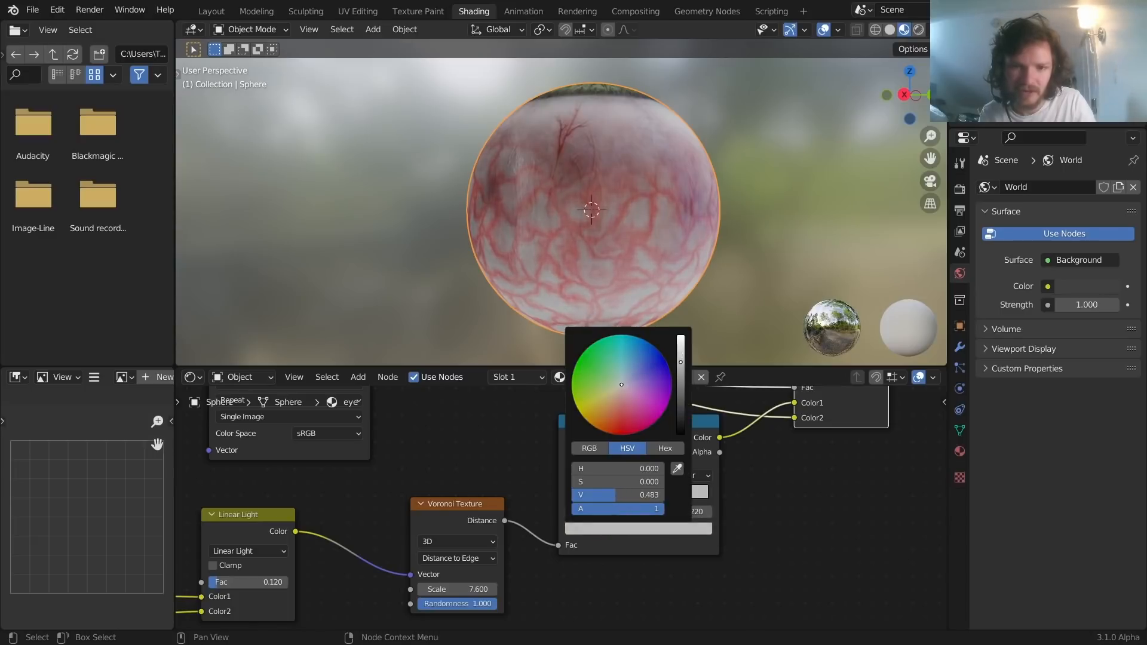
Try a slightly different Scale on the Voronoi Texture while viewing the veined back of the eyeball
{"action": "scroll", "coordinate": [589, 132], "scroll_direction": "down", "scroll_amount": 7}
{"action": "middle_click_drag", "start_coordinate": [564, 205], "coordinate": [663, 137]}
{"action": "middle_click_drag", "start_coordinate": [420, 456], "coordinate": [613, 358]}
{"action": "mouse_move", "coordinate": [646, 491]}
{"action": "left_mouse_down"}
{"action": "mouse_move", "coordinate": [668, 491]}
{"action": "mouse_move", "coordinate": [650, 491]}
{"action": "left_mouse_up"}
{"action": "key", "text": "ctrl+z"}
{"action": "scroll", "coordinate": [536, 240], "scroll_direction": "up", "scroll_amount": 4}
{"action": "scroll", "coordinate": [536, 239], "scroll_direction": "up", "scroll_amount": 1}
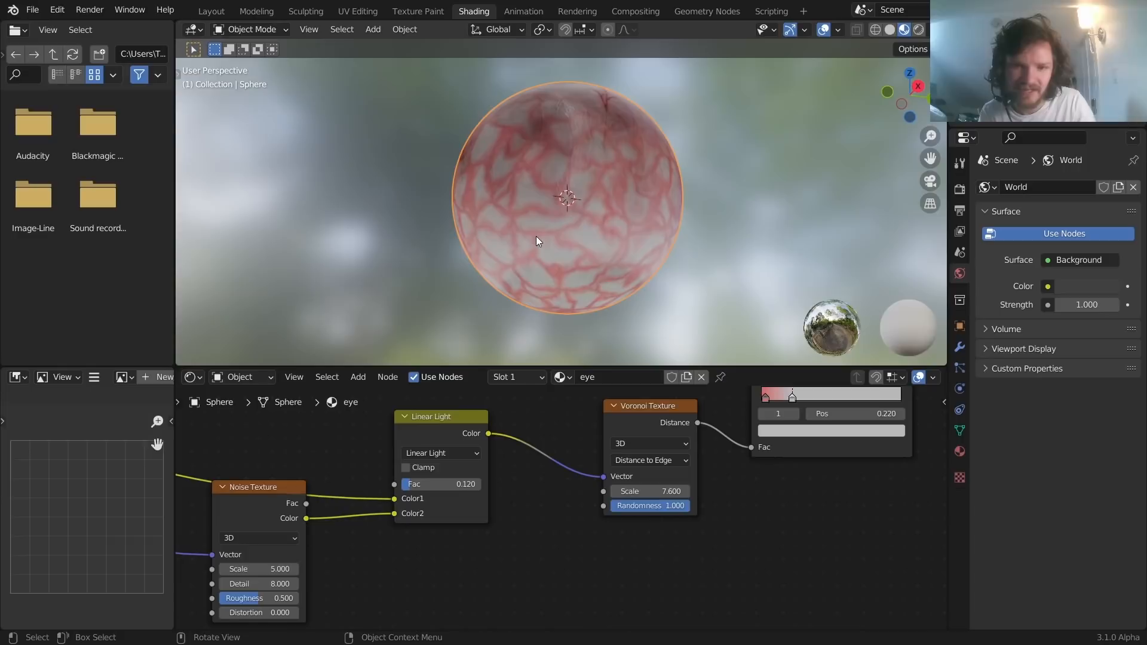
Set the Scale of the Noise Texture distorting the veins to 5.800 and check the whole eyeball
{"action": "left_click_drag", "start_coordinate": [249, 604], "coordinate": [263, 558]}
{"action": "key", "text": "ctrl+z"}
{"action": "scroll", "coordinate": [589, 188], "scroll_direction": "down", "scroll_amount": 4}
{"action": "middle_click_drag", "start_coordinate": [590, 188], "coordinate": [475, 268]}
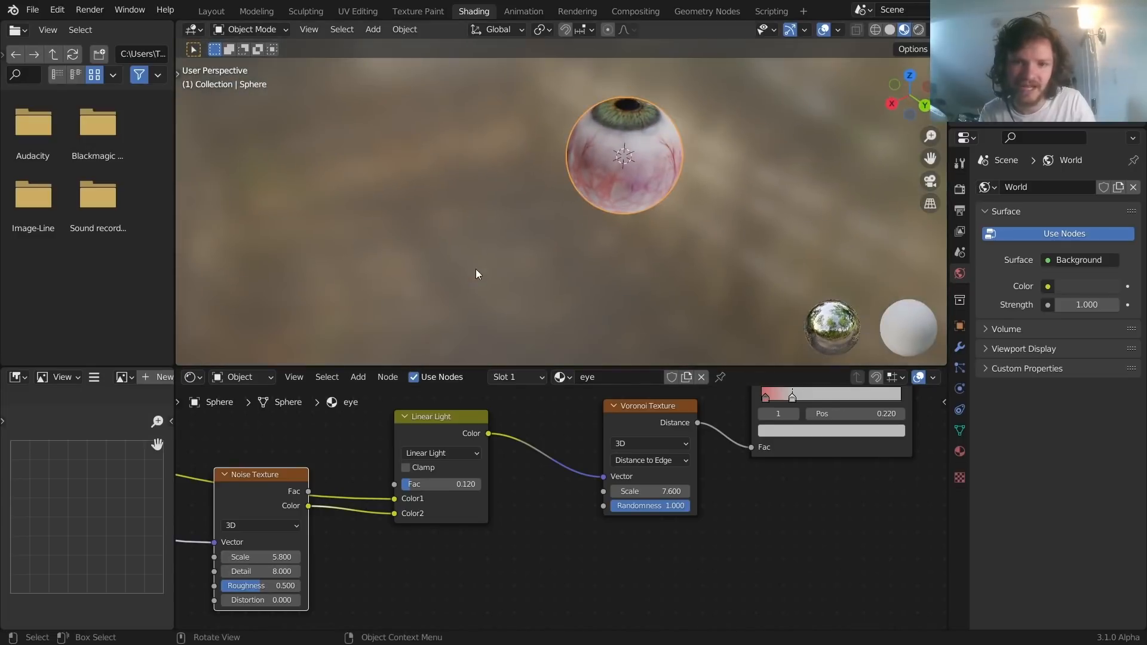
{"action": "middle_click_drag", "start_coordinate": [622, 181], "coordinate": [612, 229], "text": "shift"}
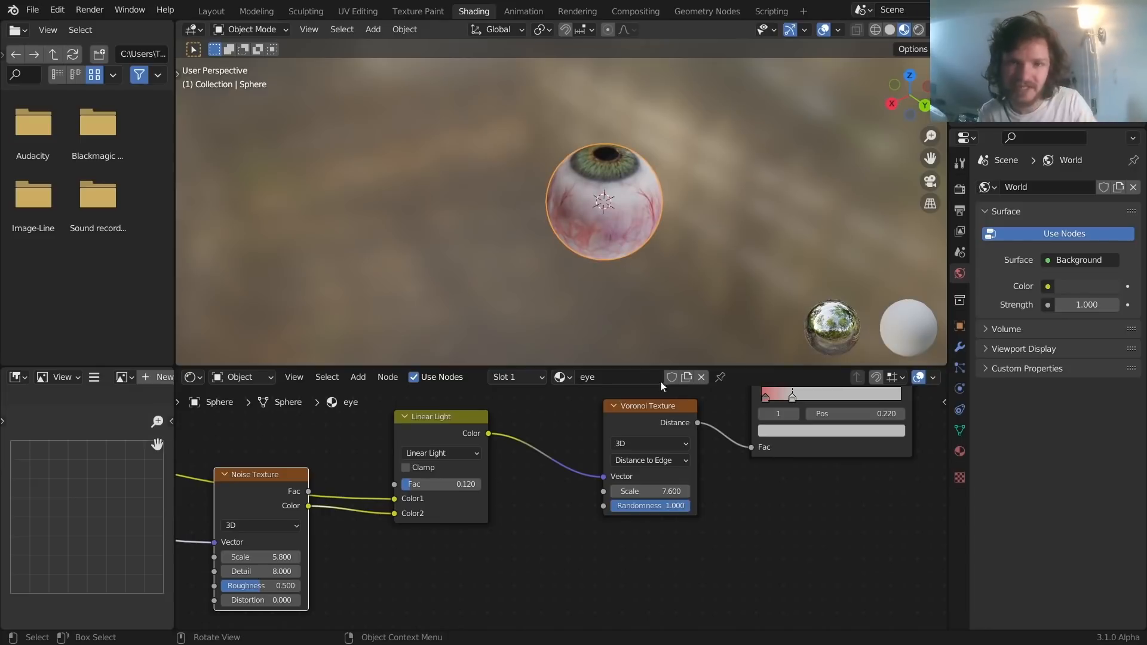
Move the Viewer and Material Output nodes farther from the final Mix node to make room between them
{"action": "scroll", "coordinate": [676, 435], "scroll_direction": "down", "scroll_amount": 6}
{"action": "left_click_drag", "start_coordinate": [700, 484], "coordinate": [607, 424]}
{"action": "key", "text": "g"}
{"action": "left_click", "coordinate": [746, 445]}
Insert a Principled BSDF after the final Mix node, with the mixed color as Base Color, and connect it to the Material Output
{"action": "scroll", "coordinate": [663, 436], "scroll_direction": "up", "scroll_amount": 6}
{"action": "key", "text": "shift+a"}
{"action": "left_click", "coordinate": [633, 391]}
{"action": "type", "text": "pr"}
{"action": "key", "text": "Return"}
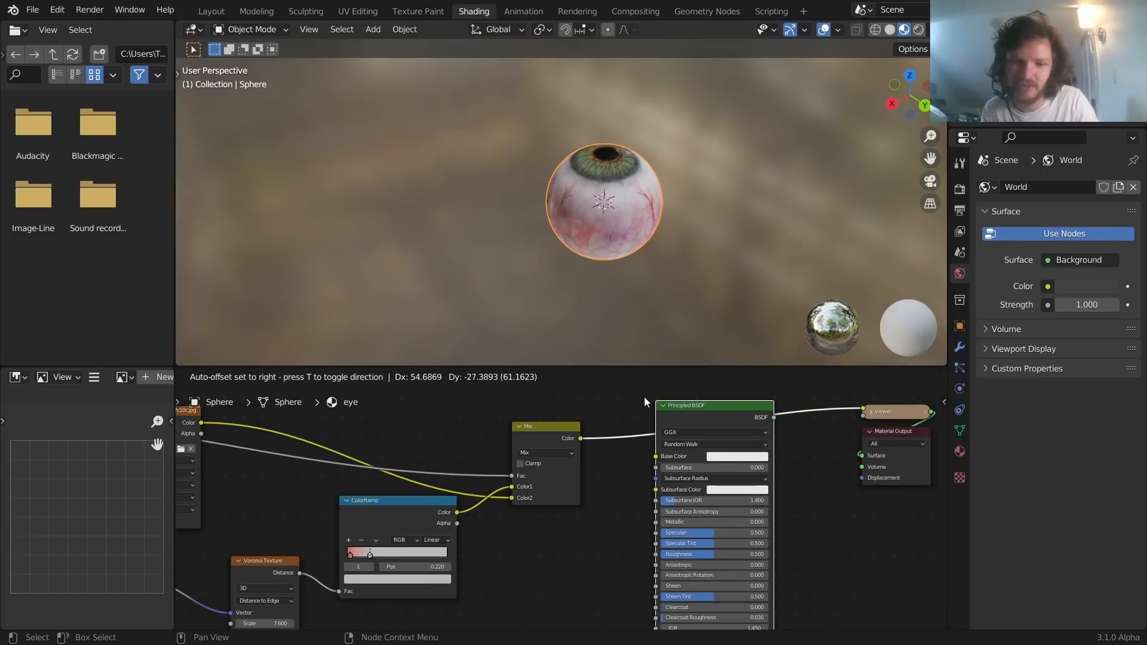
{"action": "left_click", "coordinate": [644, 396]}
{"action": "left_click", "coordinate": [736, 406], "text": "ctrl+shift"}
Enclose all the texture nodes up to the final Mix node in one frame, leaving the Principled BSDF outside
{"action": "scroll", "coordinate": [479, 449], "scroll_direction": "down", "scroll_amount": 5}
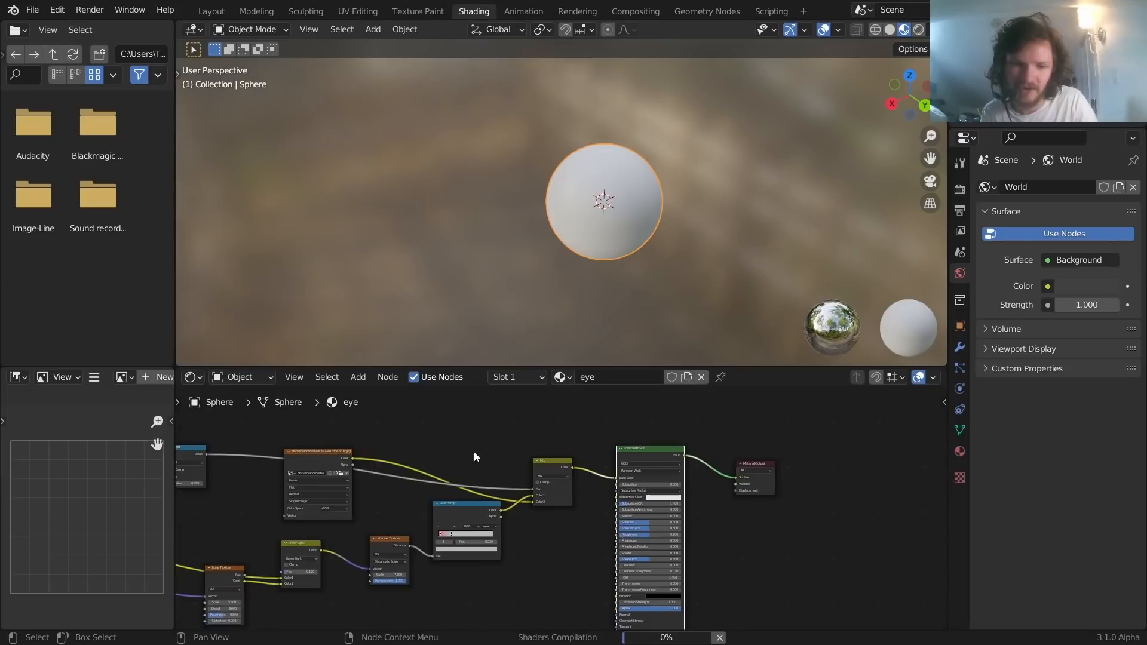
{"action": "left_click_drag", "start_coordinate": [247, 543], "coordinate": [650, 412]}
{"action": "key", "text": "ctrl+j"}
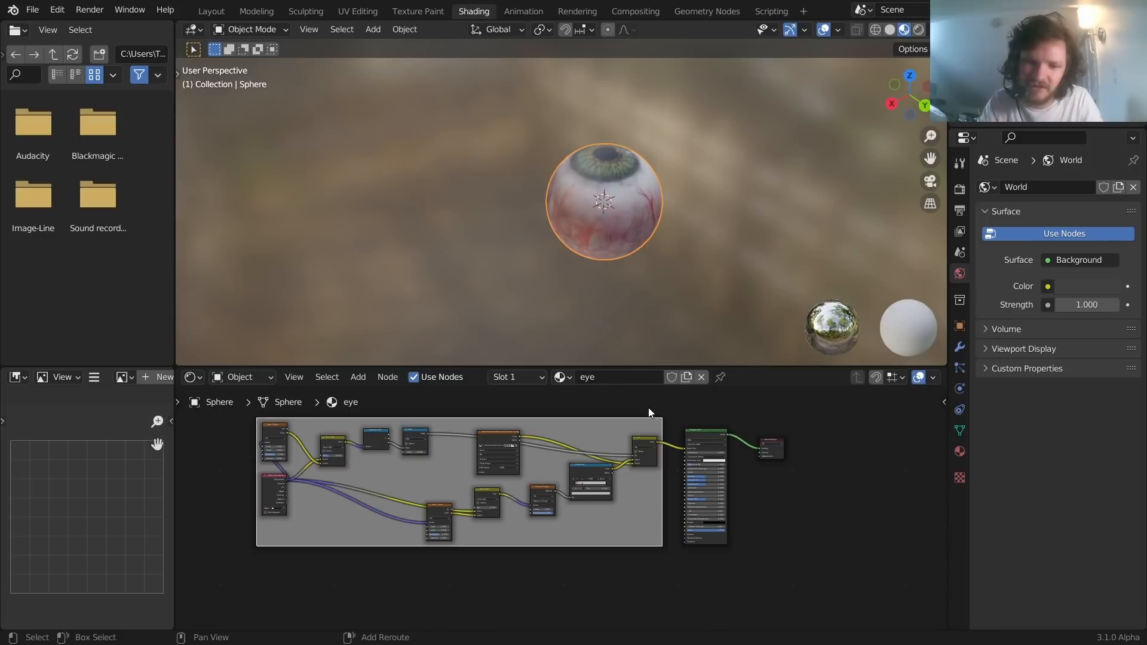
{"action": "scroll", "coordinate": [711, 443], "scroll_direction": "up", "scroll_amount": 4}
{"action": "middle_click_drag", "start_coordinate": [716, 442], "coordinate": [589, 504]}
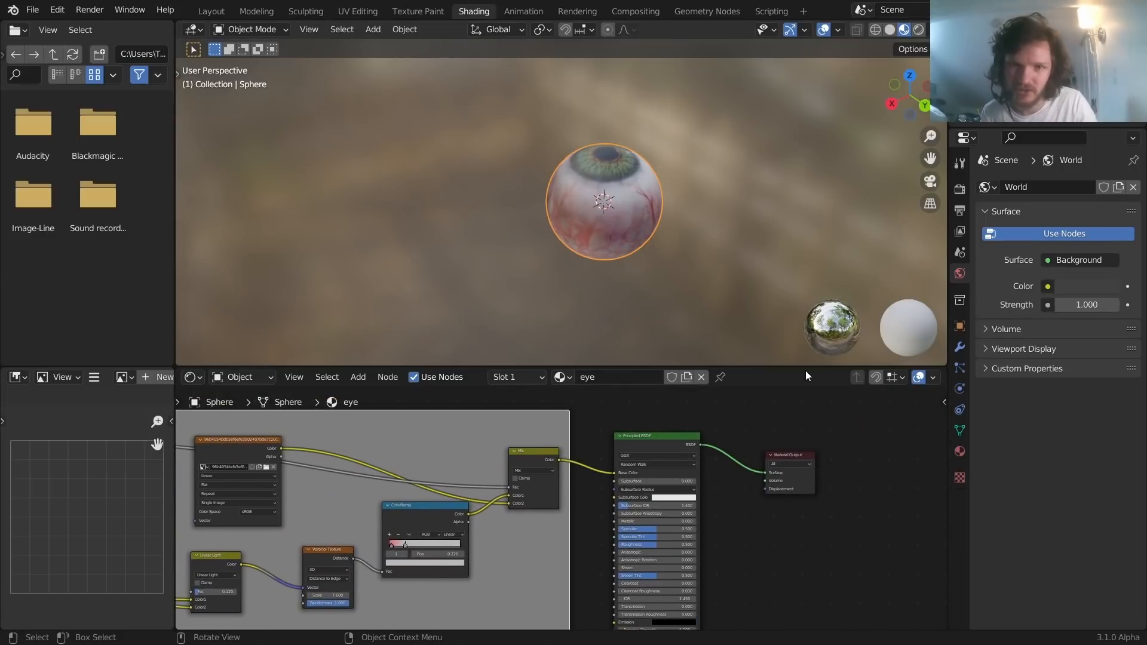
Switch the viewport to rendered shading and inspect the eyeball's back and side
{"action": "left_click", "coordinate": [918, 31]}
{"action": "scroll", "coordinate": [651, 181], "scroll_direction": "up", "scroll_amount": 4}
{"action": "mouse_move", "coordinate": [643, 173]}
{"action": "middle_mouse_down"}
{"action": "mouse_move", "coordinate": [687, 206]}
{"action": "mouse_move", "coordinate": [630, 146]}
{"action": "mouse_move", "coordinate": [935, 180]}
{"action": "middle_mouse_up"}
{"action": "middle_click_drag", "start_coordinate": [552, 197], "coordinate": [546, 119]}
{"action": "scroll", "coordinate": [608, 178], "scroll_direction": "down", "scroll_amount": 4}
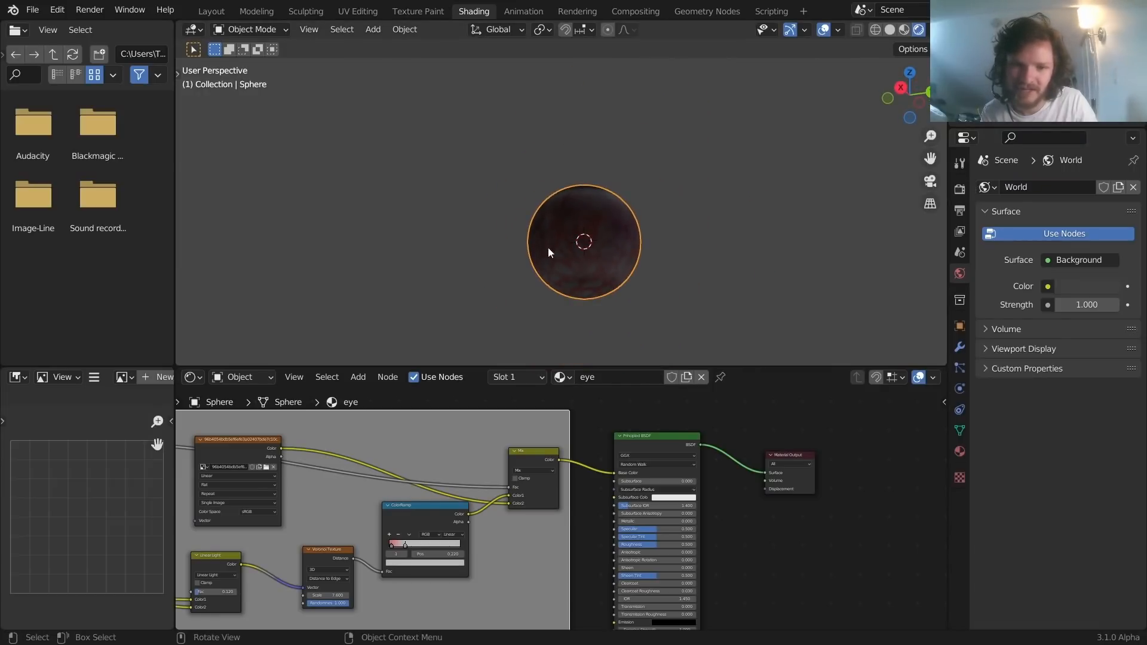
{"action": "scroll", "coordinate": [585, 239], "scroll_direction": "up", "scroll_amount": 3}
{"action": "middle_click_drag", "start_coordinate": [589, 187], "coordinate": [687, 233]}
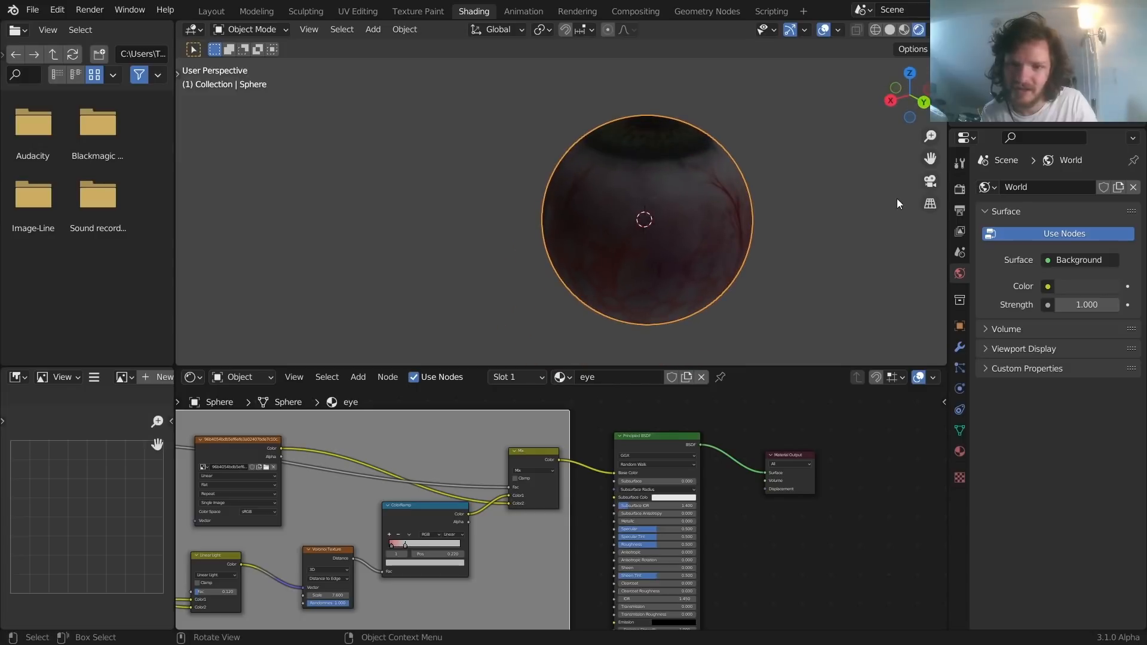
Set the render engine to Cycles and its device to GPU Compute
{"action": "left_click", "coordinate": [959, 187]}
{"action": "left_click", "coordinate": [1070, 188]}
{"action": "left_click", "coordinate": [1075, 234]}
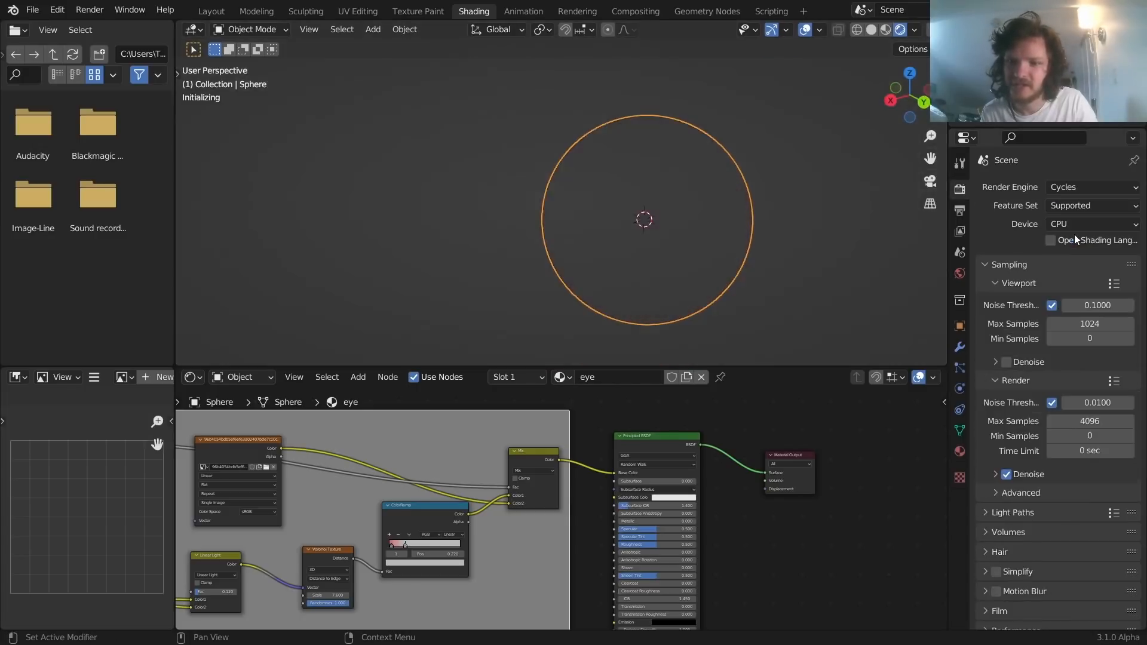
{"action": "left_click", "coordinate": [1075, 222]}
{"action": "left_click", "coordinate": [1077, 251]}
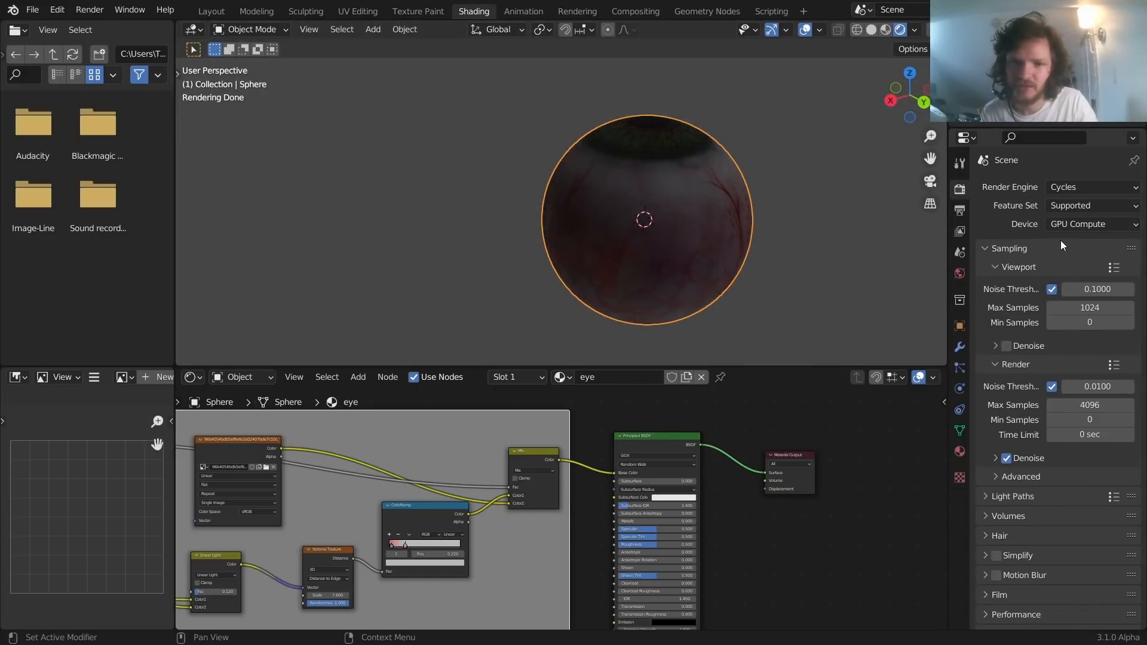
Use an Environment Texture as the world color and load the peppermint 2k HDR image from the HDRIs folder
{"action": "left_click", "coordinate": [959, 273]}
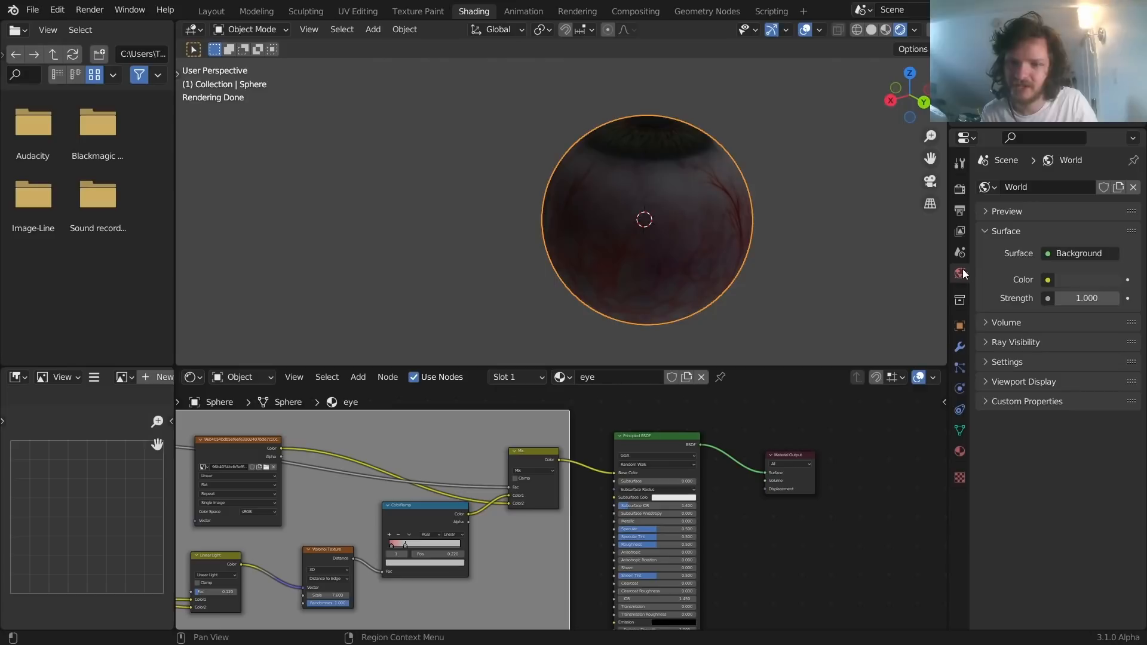
{"action": "left_click", "coordinate": [1050, 279]}
{"action": "left_click", "coordinate": [756, 342]}
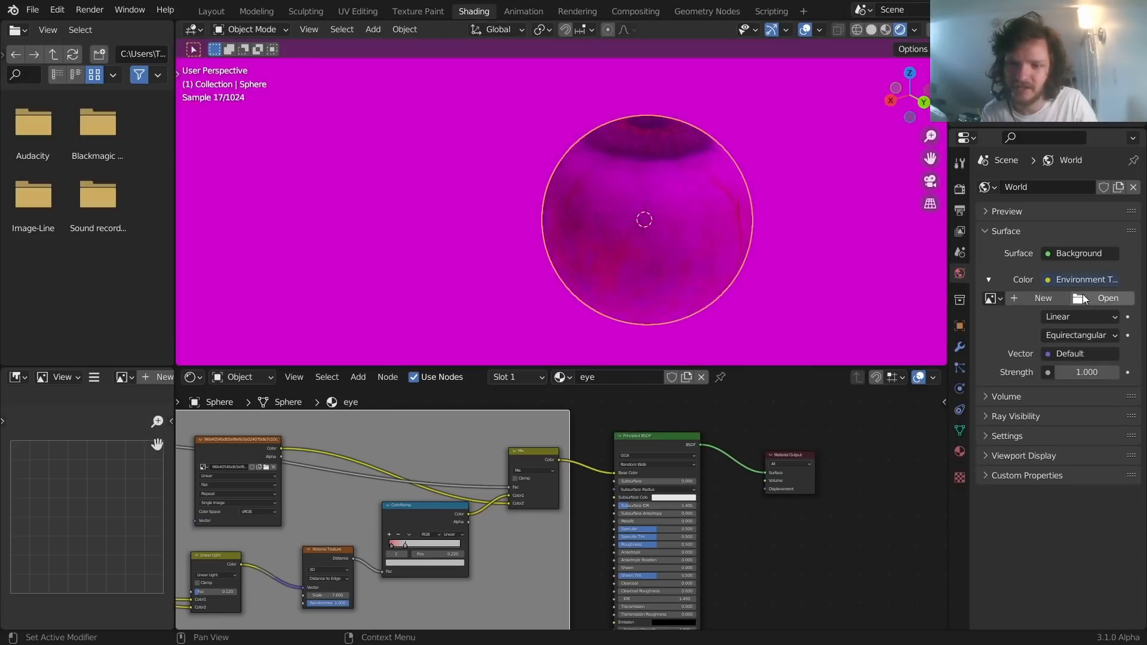
{"action": "left_click", "coordinate": [1084, 299]}
{"action": "left_click", "coordinate": [232, 433]}
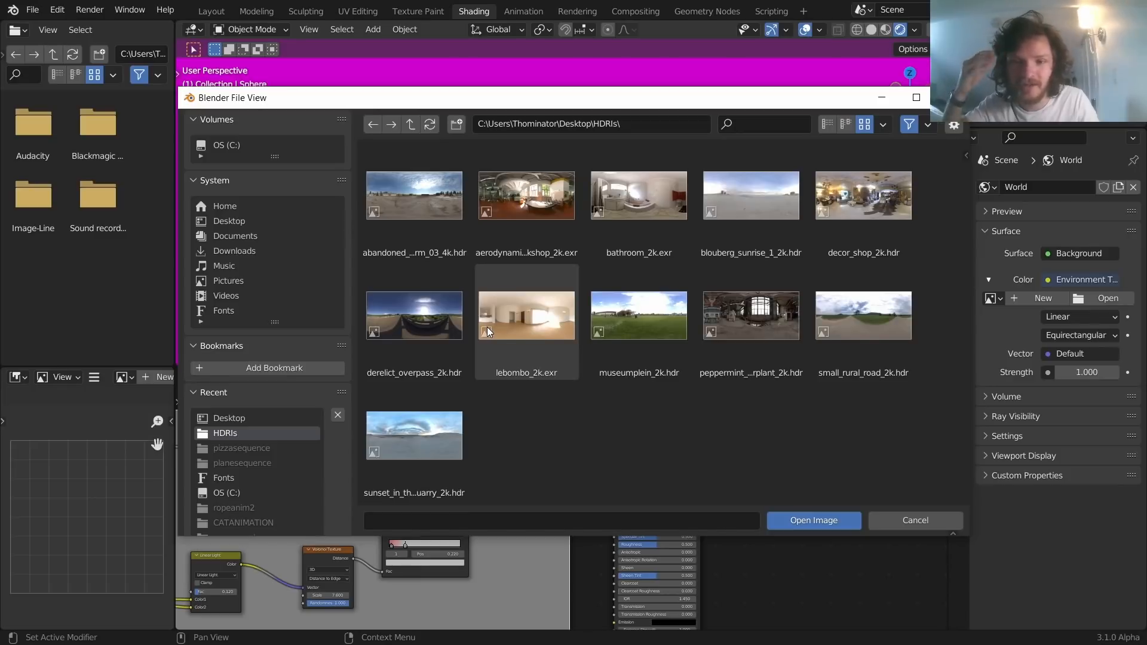
{"action": "double_click", "coordinate": [750, 317]}
{"action": "middle_click_drag", "start_coordinate": [708, 256], "coordinate": [937, 212]}
Enable the Transparent film option in the render settings to hide the environment behind the eyeball
{"action": "left_click", "coordinate": [960, 189]}
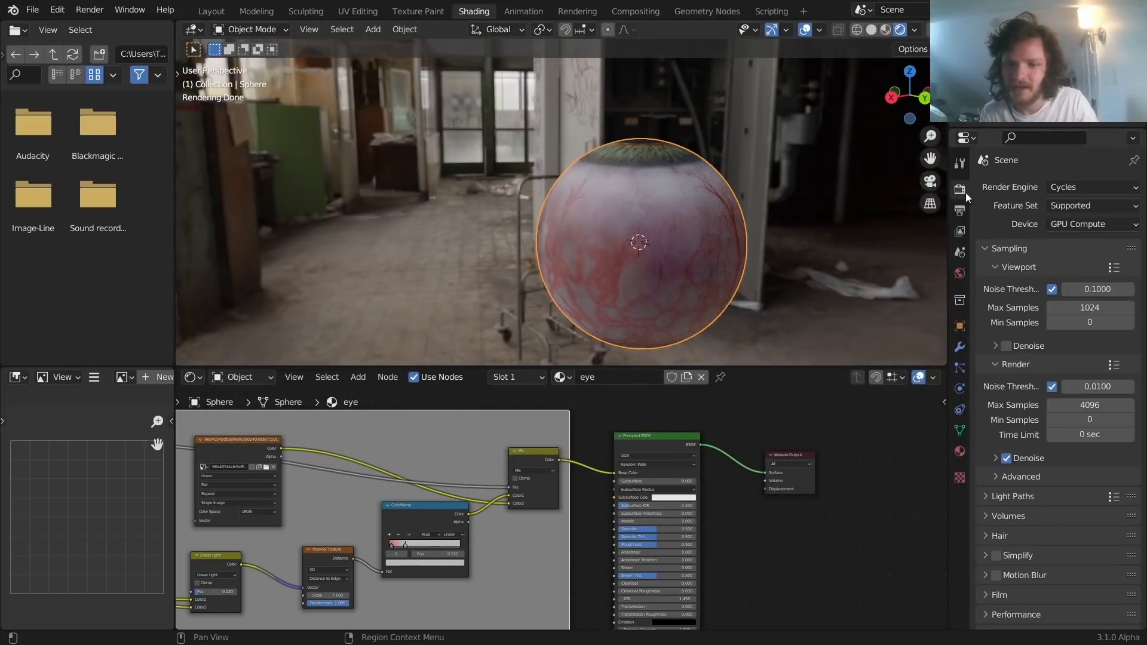
{"action": "scroll", "coordinate": [1016, 543], "scroll_direction": "down", "scroll_amount": 3}
{"action": "left_click", "coordinate": [1005, 530]}
{"action": "scroll", "coordinate": [1008, 538], "scroll_direction": "down", "scroll_amount": 4}
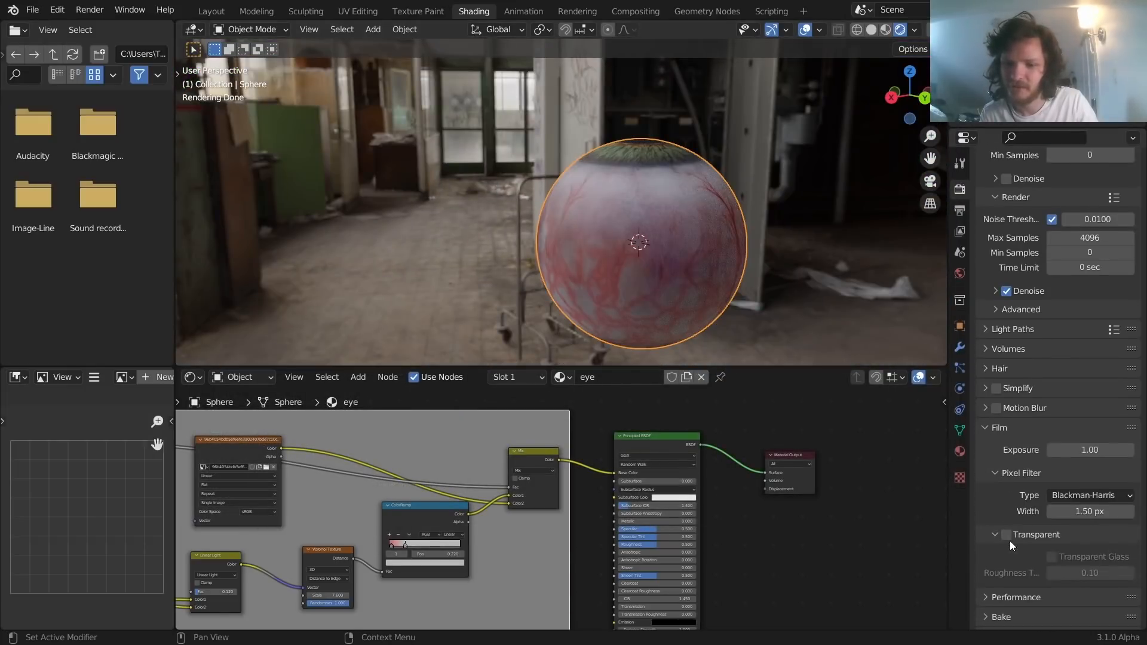
{"action": "left_click", "coordinate": [1005, 535]}
Rotate the eyeball 90 degrees about the global X axis and view the iris up close
{"action": "scroll", "coordinate": [598, 239], "scroll_direction": "down", "scroll_amount": 3}
{"action": "key", "text": "r"}
{"action": "key", "text": "x"}
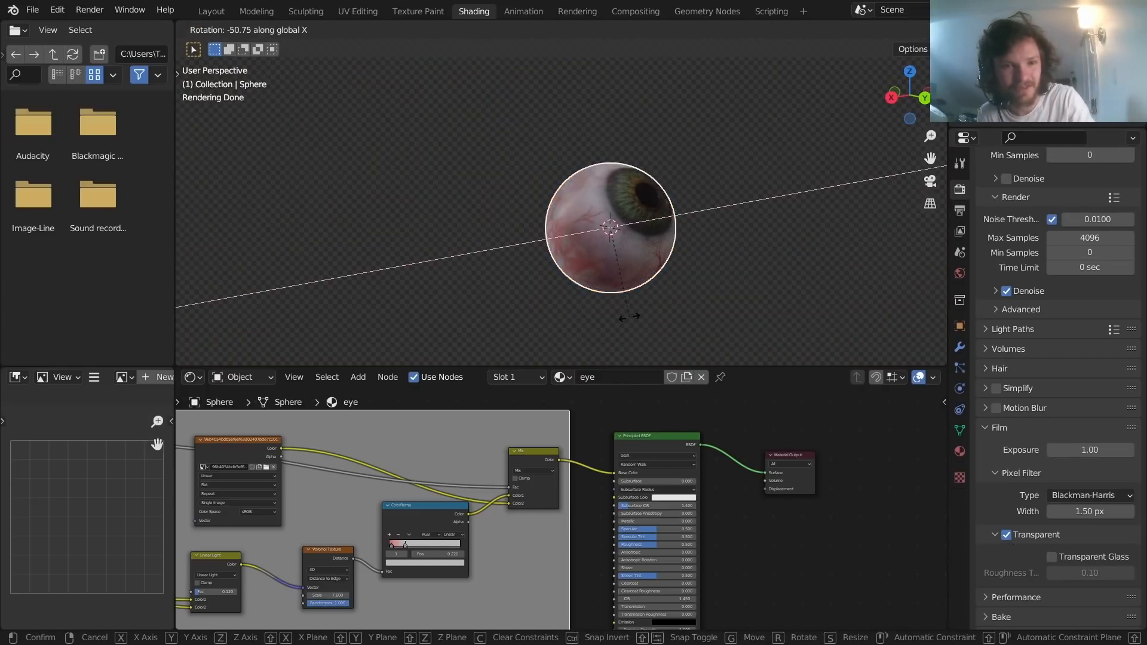
{"action": "type", "text": "90"}
{"action": "key", "text": "Return"}
{"action": "middle_click_drag", "start_coordinate": [572, 209], "coordinate": [794, 217]}
{"action": "middle_click_drag", "start_coordinate": [542, 239], "coordinate": [593, 184], "text": "shift"}
{"action": "scroll", "coordinate": [593, 184], "scroll_direction": "up", "scroll_amount": 3}
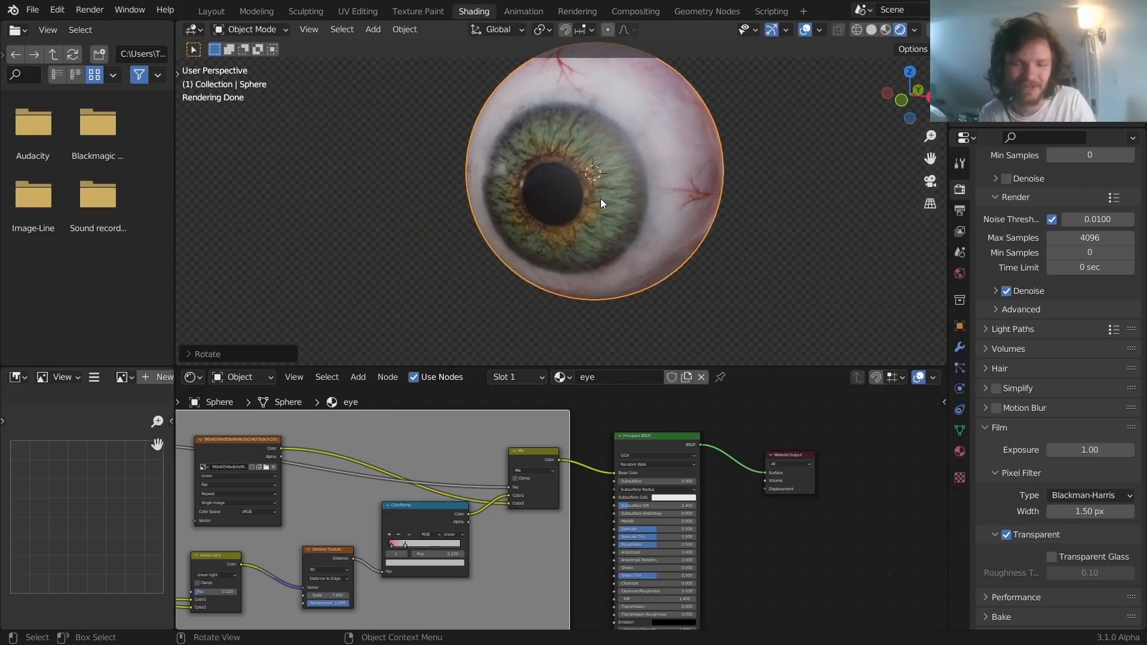
Lower the Principled BSDF's Roughness to 0.144 and set its Clearcoat to 0.233
{"action": "scroll", "coordinate": [643, 476], "scroll_direction": "up", "scroll_amount": 4}
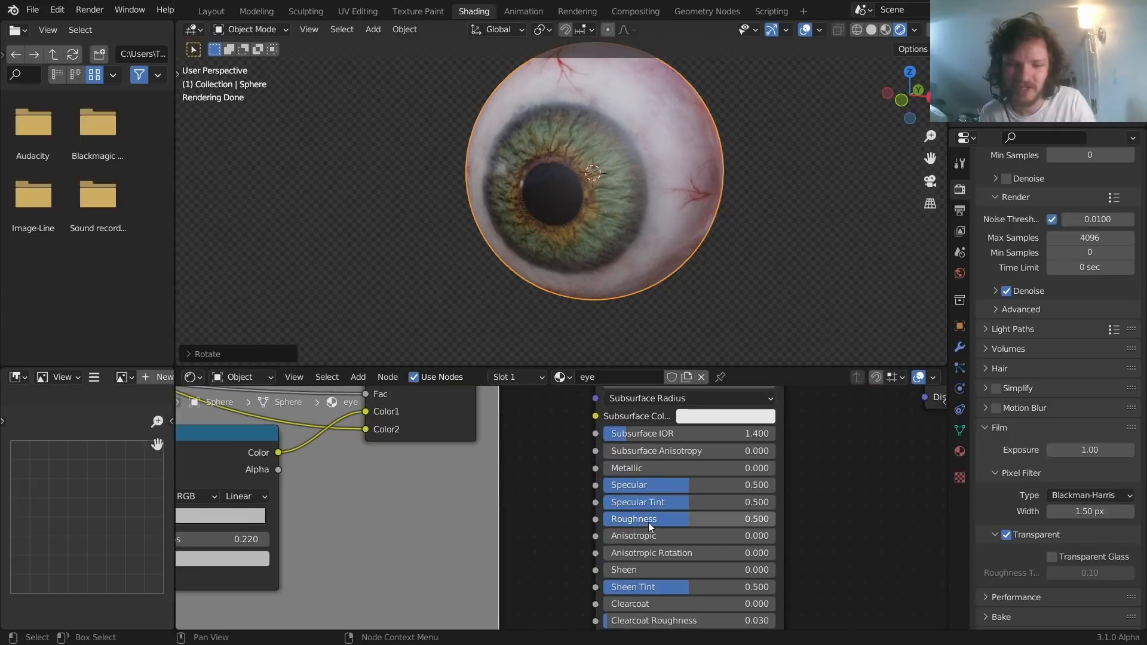
{"action": "left_click_drag", "start_coordinate": [650, 518], "coordinate": [590, 519]}
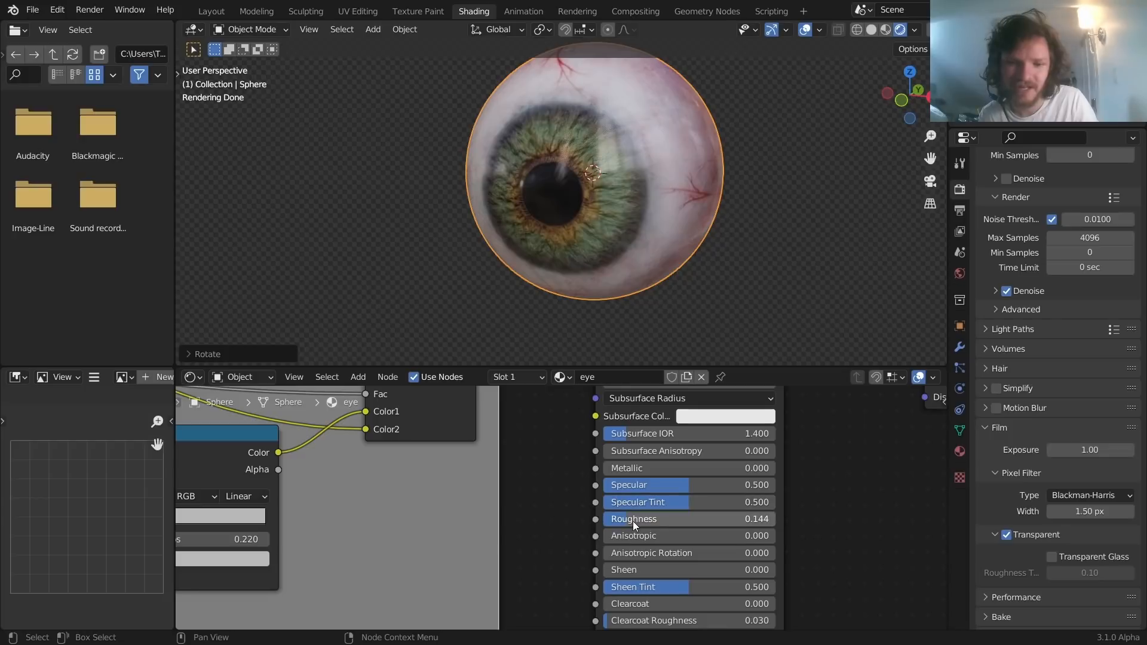
{"action": "left_click_drag", "start_coordinate": [636, 602], "coordinate": [807, 602]}
{"action": "key", "text": "ctrl+z"}
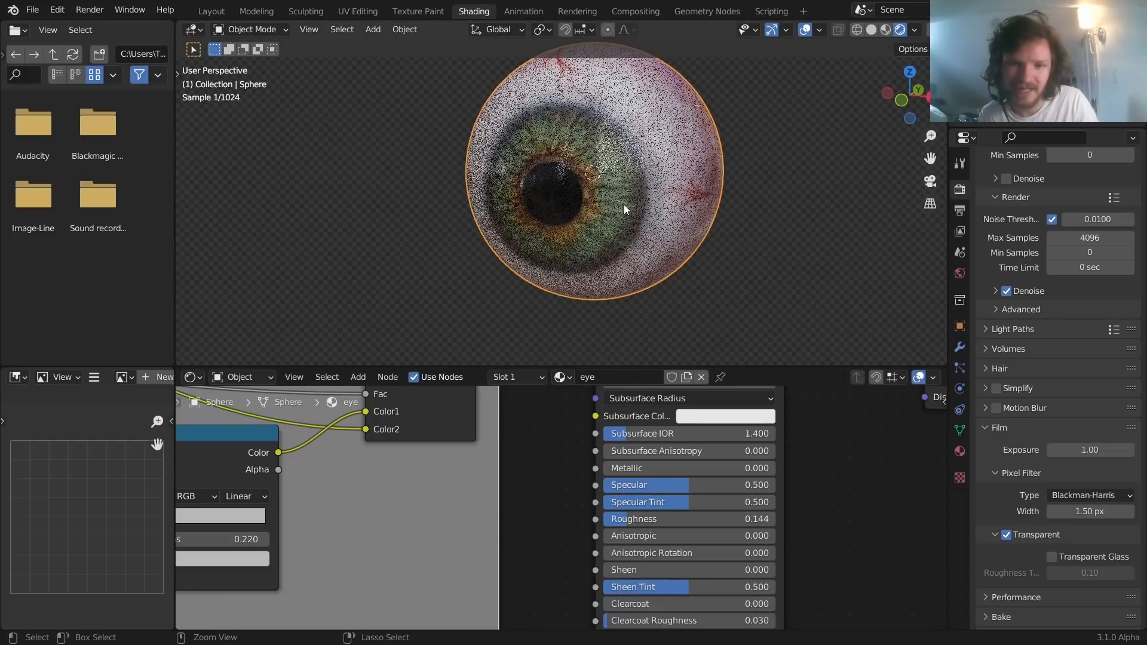
{"action": "left_click_drag", "start_coordinate": [626, 605], "coordinate": [657, 605]}
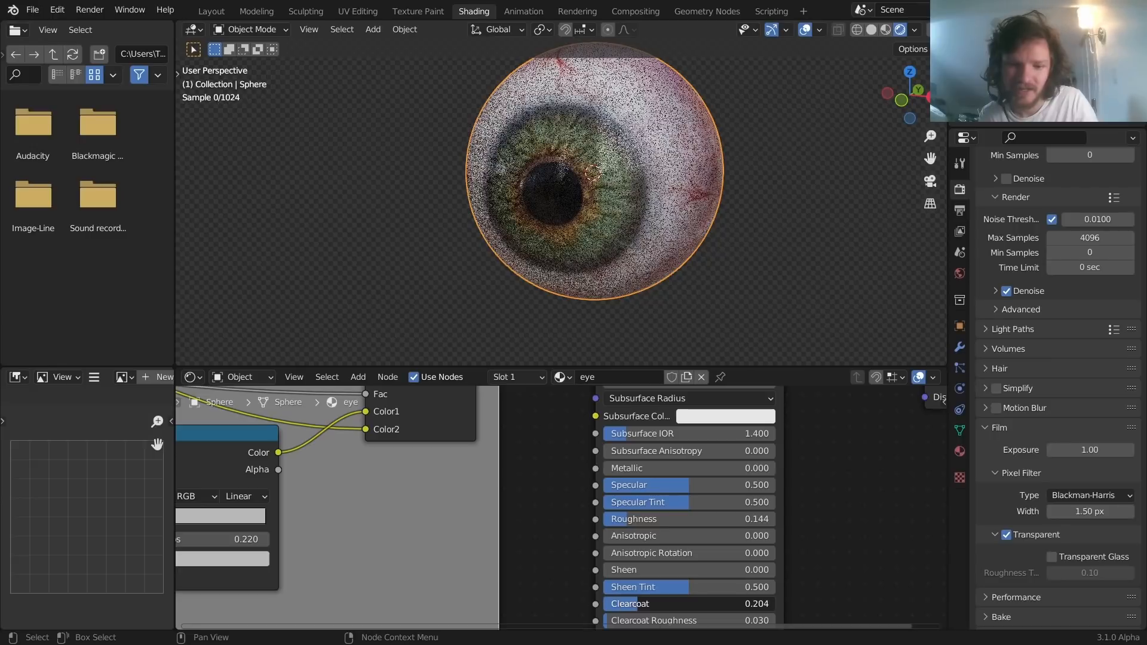
{"action": "middle_click_drag", "start_coordinate": [582, 159], "coordinate": [517, 167]}
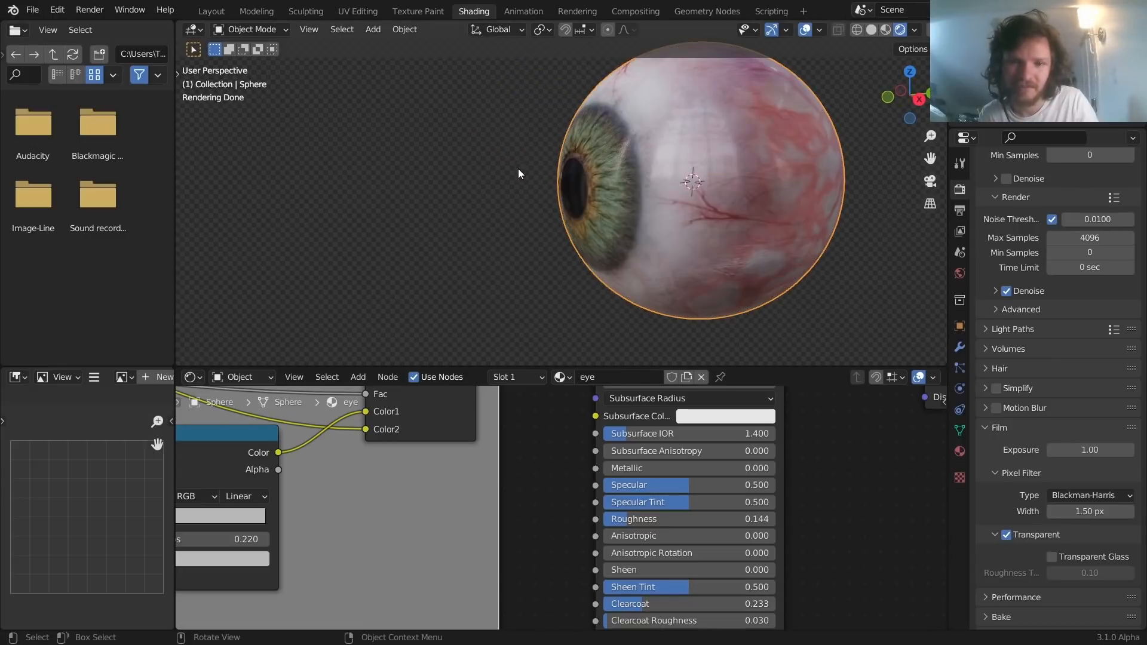
In Edit Mode, select the pupil and surrounding iris face loops and extrude them outward by about 0.015 m
{"action": "key", "text": "Tab"}
{"action": "scroll", "coordinate": [608, 176], "scroll_direction": "up", "scroll_amount": 2}
{"action": "key", "text": "3"}
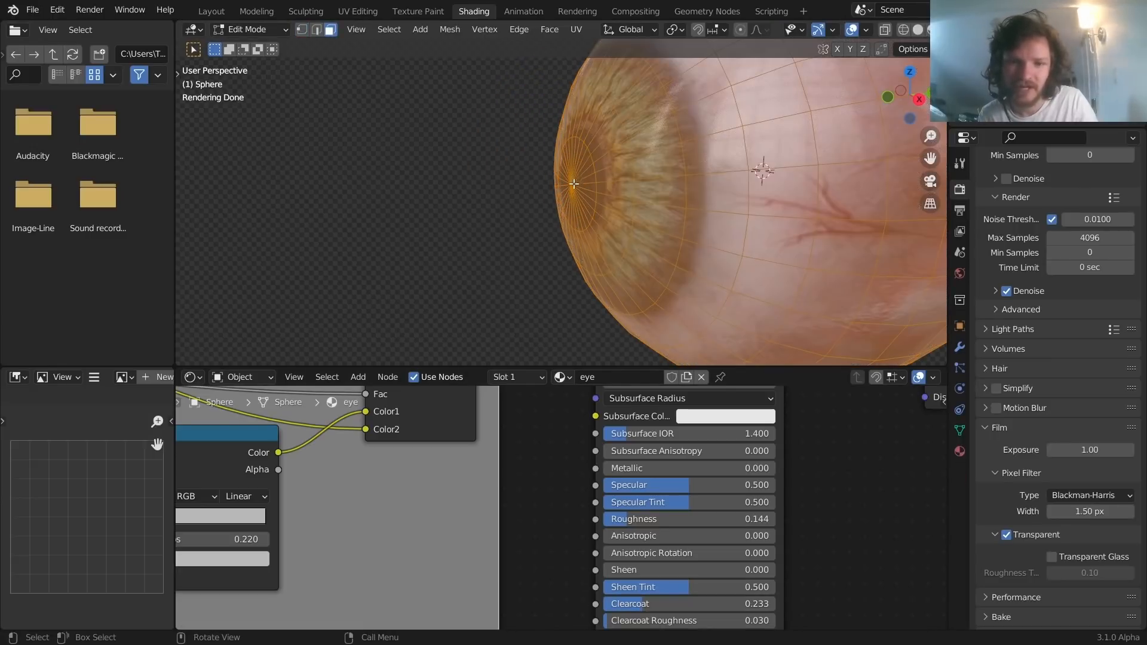
{"action": "left_click_drag", "start_coordinate": [566, 193], "coordinate": [581, 169]}
{"action": "middle_click_drag", "start_coordinate": [581, 169], "coordinate": [632, 159]}
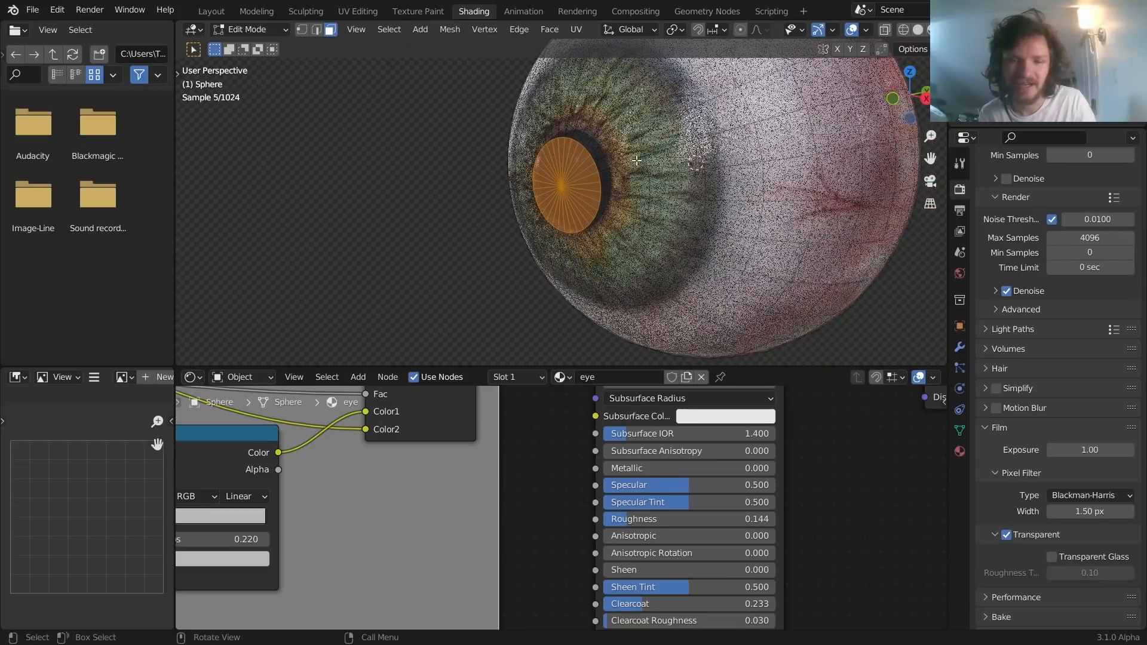
{"action": "left_click", "coordinate": [627, 165], "text": "alt+shift"}
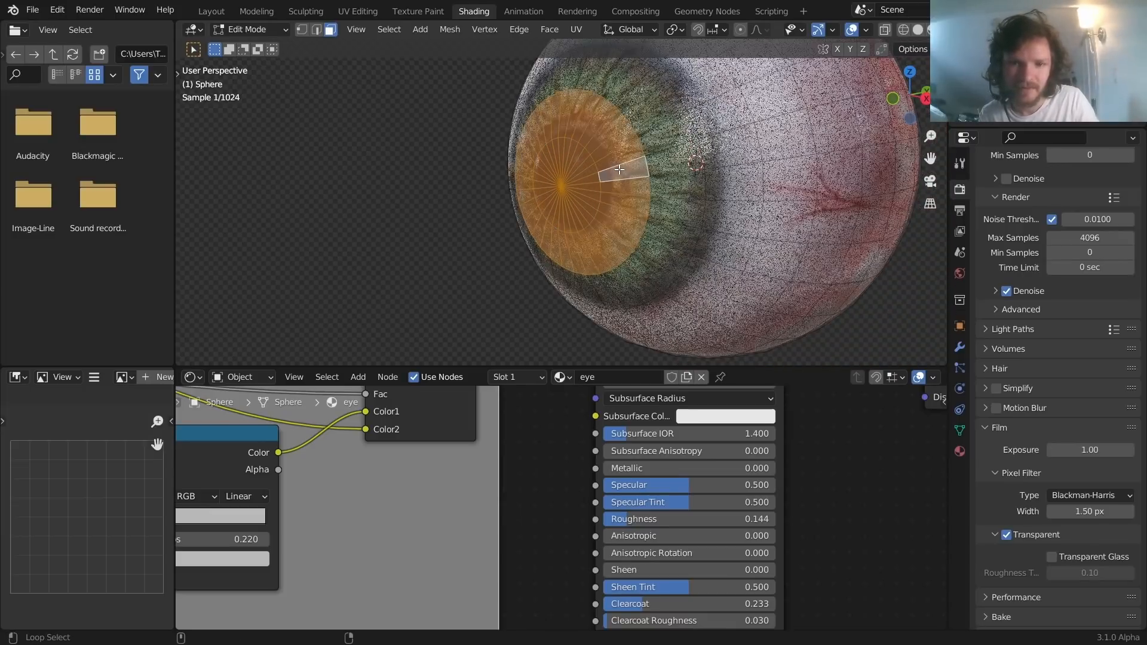
{"action": "left_click", "coordinate": [655, 157], "text": "alt+shift"}
{"action": "scroll", "coordinate": [637, 157], "scroll_direction": "down", "scroll_amount": 1}
{"action": "middle_click_drag", "start_coordinate": [636, 158], "coordinate": [814, 164]}
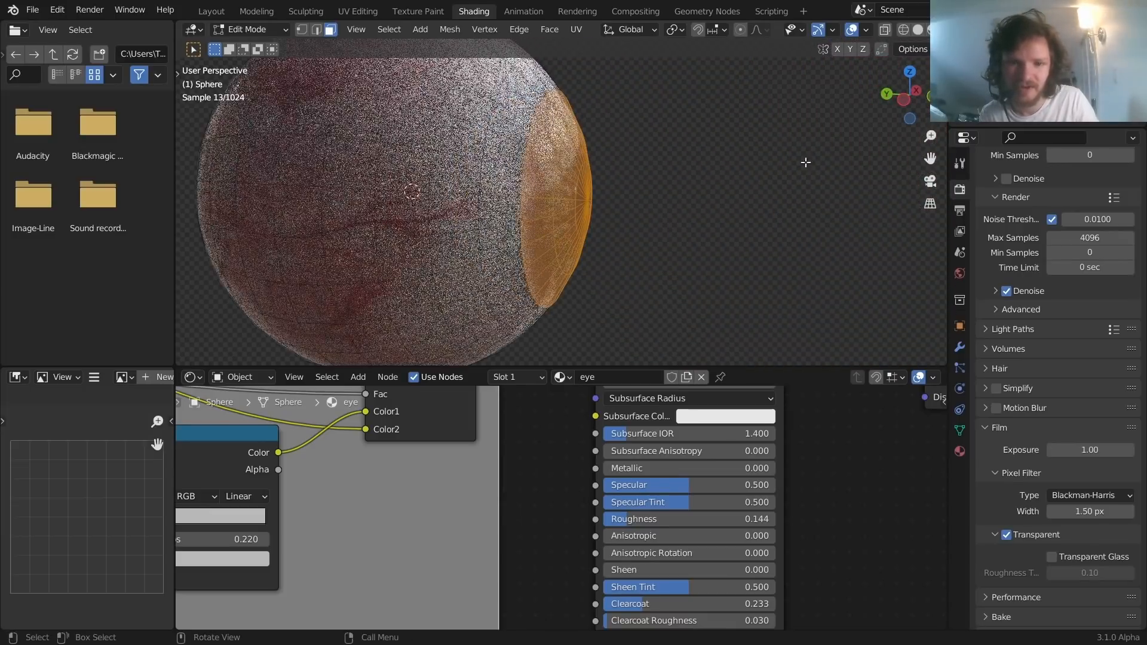
{"action": "scroll", "coordinate": [661, 165], "scroll_direction": "up", "scroll_amount": 2}
{"action": "key", "text": "e"}
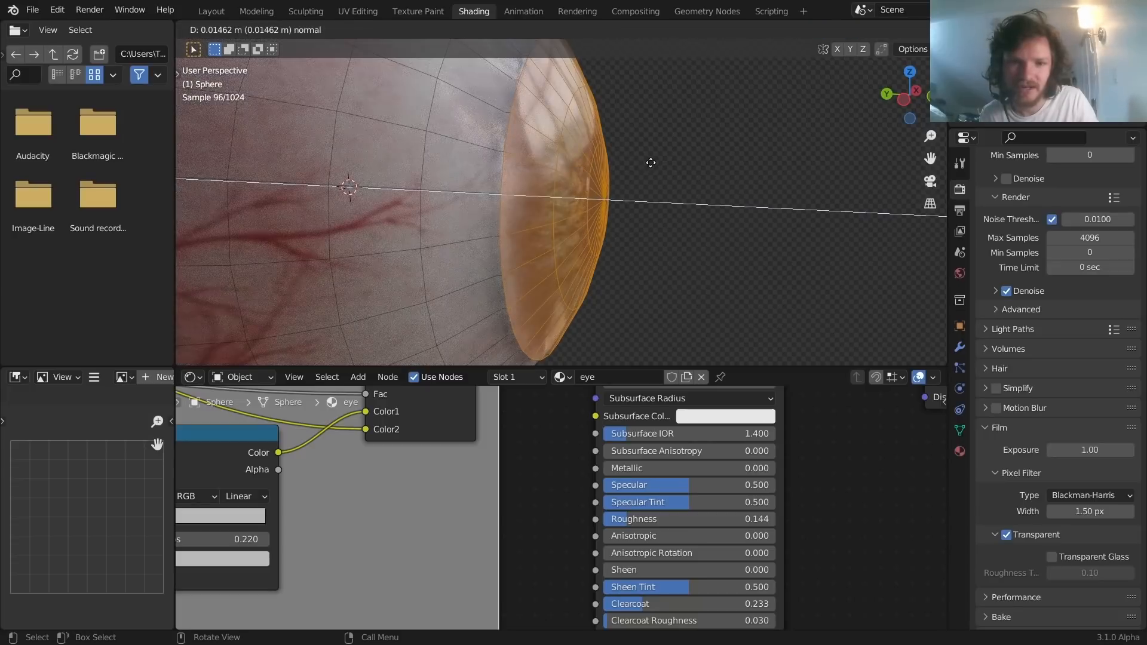
{"action": "left_click", "coordinate": [651, 162]}
Check the sphere's modifier settings, return to Object Mode and examine the raised iris from several sides
{"action": "left_click", "coordinate": [959, 347]}
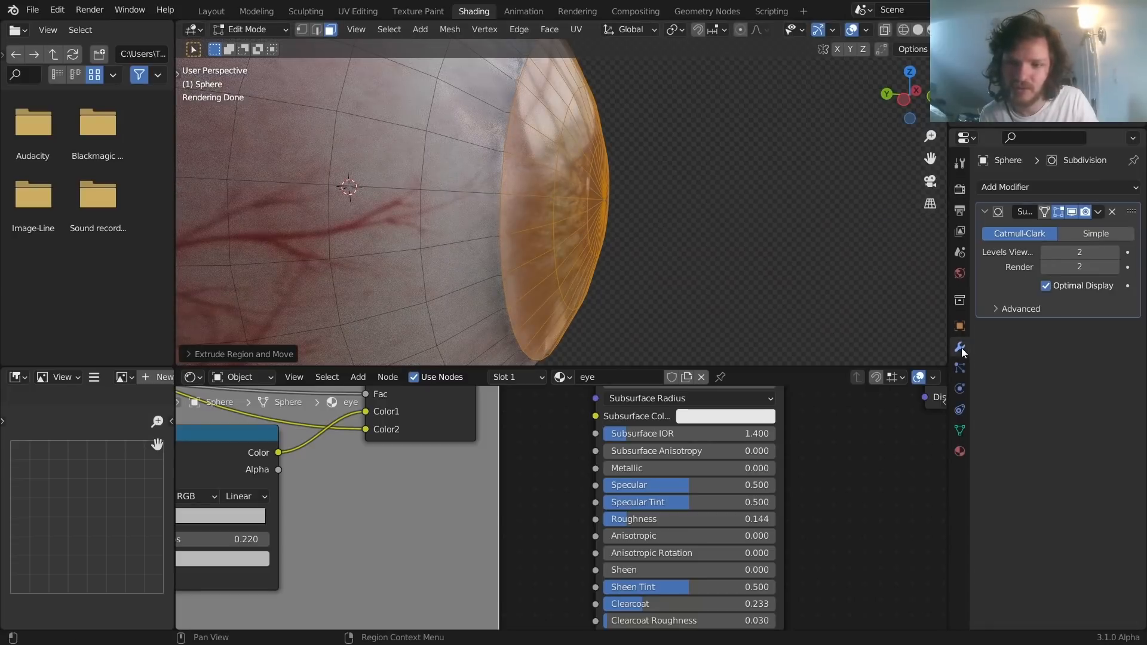
{"action": "scroll", "coordinate": [618, 157], "scroll_direction": "down", "scroll_amount": 5}
{"action": "key", "text": "Tab"}
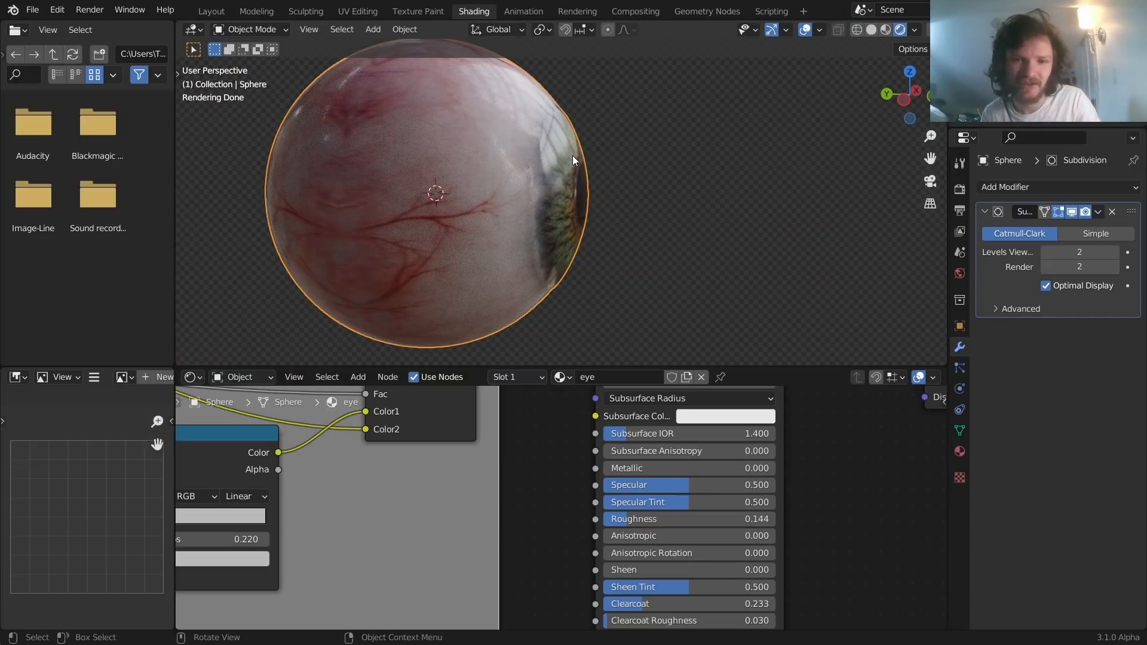
{"action": "middle_click_drag", "start_coordinate": [572, 155], "coordinate": [406, 166]}
{"action": "scroll", "coordinate": [589, 174], "scroll_direction": "down", "scroll_amount": 2}
{"action": "middle_click_drag", "start_coordinate": [590, 174], "coordinate": [708, 157]}
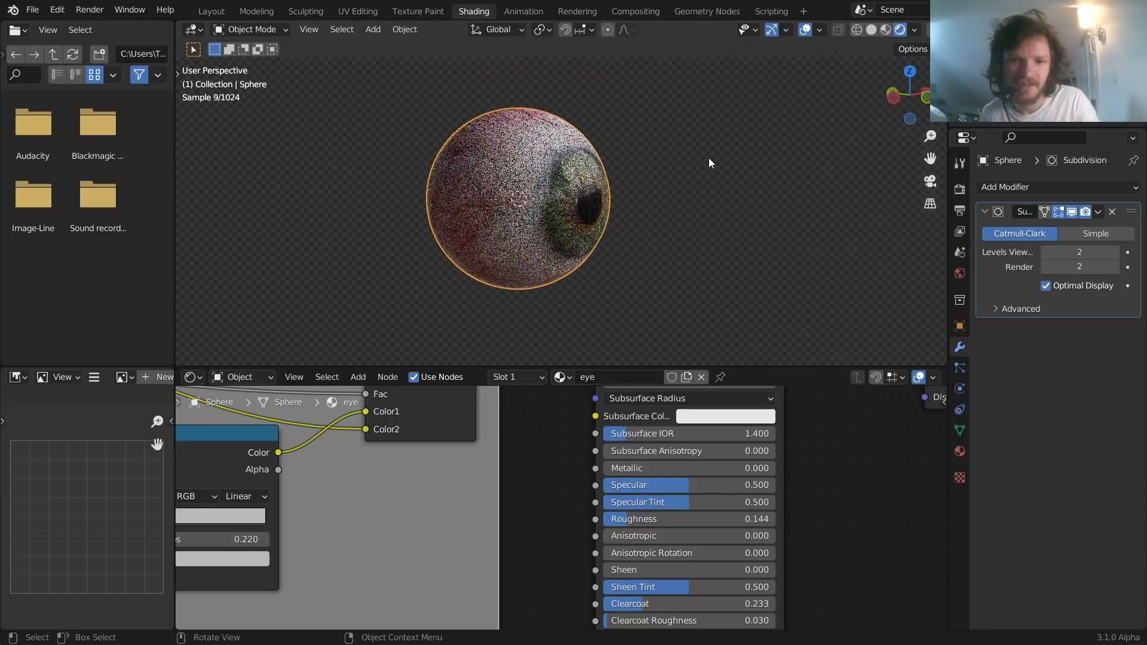
{"action": "middle_click_drag", "start_coordinate": [582, 182], "coordinate": [393, 207]}
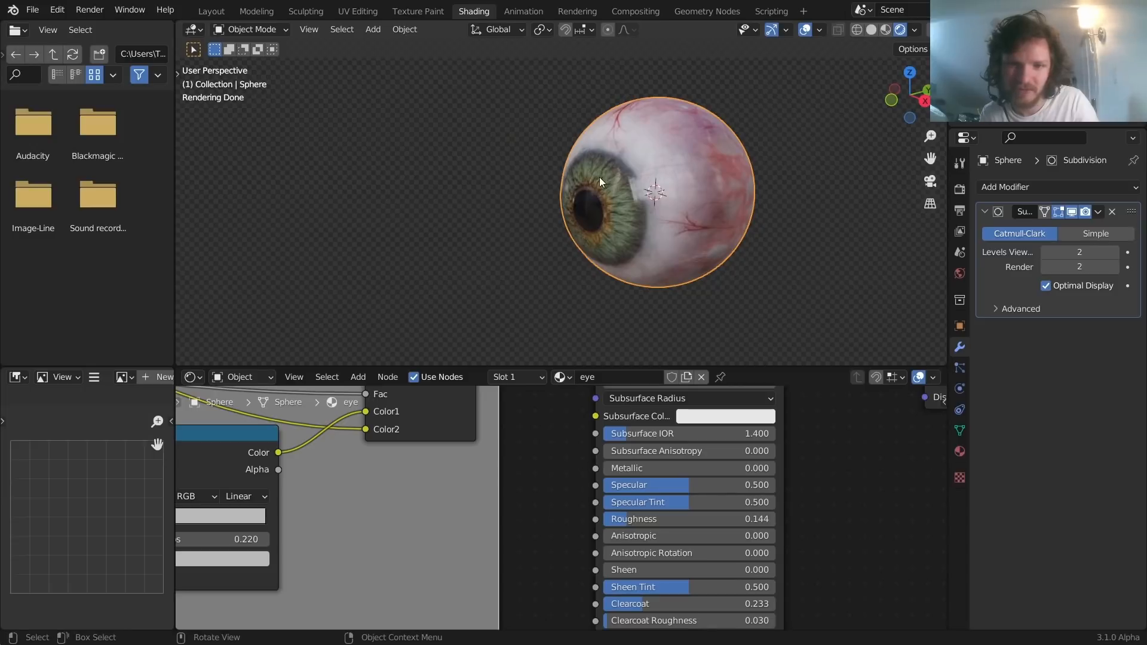
Replace the world's environment image with aerodynamics_workshop_2k.exr
{"action": "scroll", "coordinate": [596, 177], "scroll_direction": "up", "scroll_amount": 2}
{"action": "scroll", "coordinate": [629, 185], "scroll_direction": "down", "scroll_amount": 4}
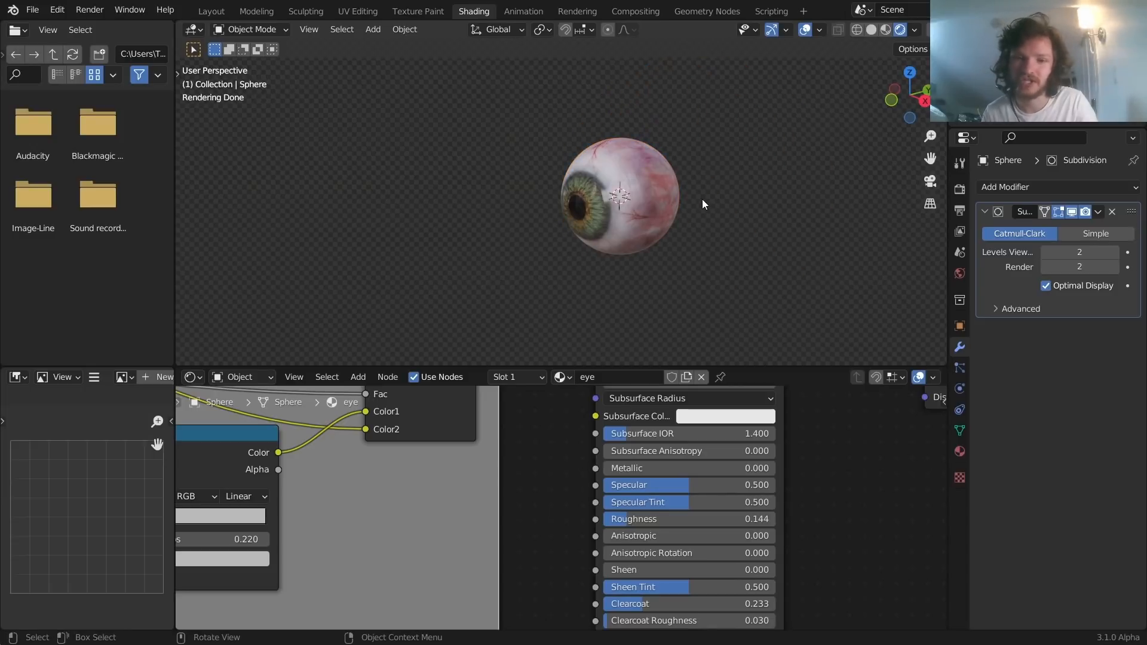
{"action": "middle_click_drag", "start_coordinate": [712, 219], "coordinate": [724, 187]}
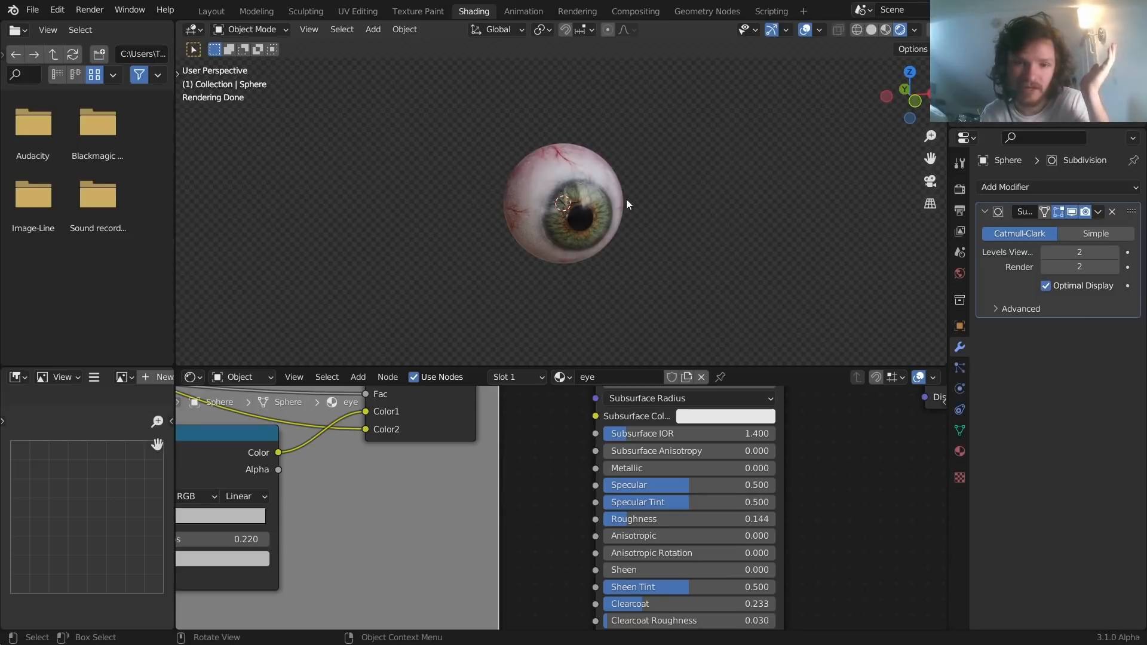
{"action": "middle_click_drag", "start_coordinate": [626, 201], "coordinate": [505, 199]}
{"action": "scroll", "coordinate": [598, 213], "scroll_direction": "down", "scroll_amount": 5}
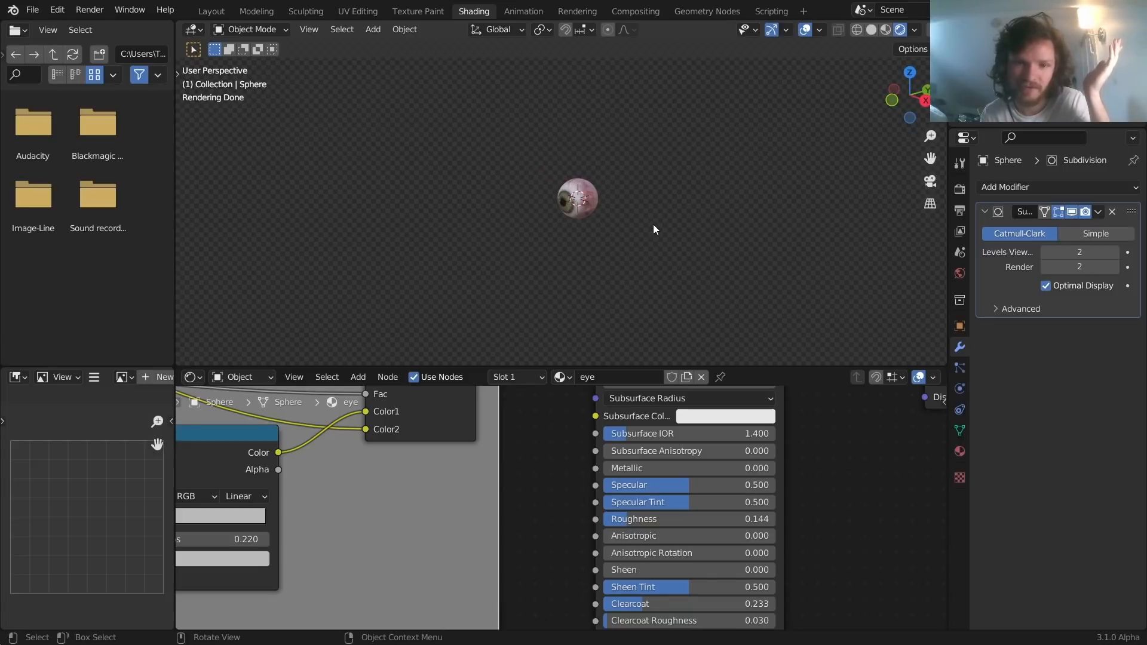
{"action": "scroll", "coordinate": [653, 229], "scroll_direction": "up", "scroll_amount": 4}
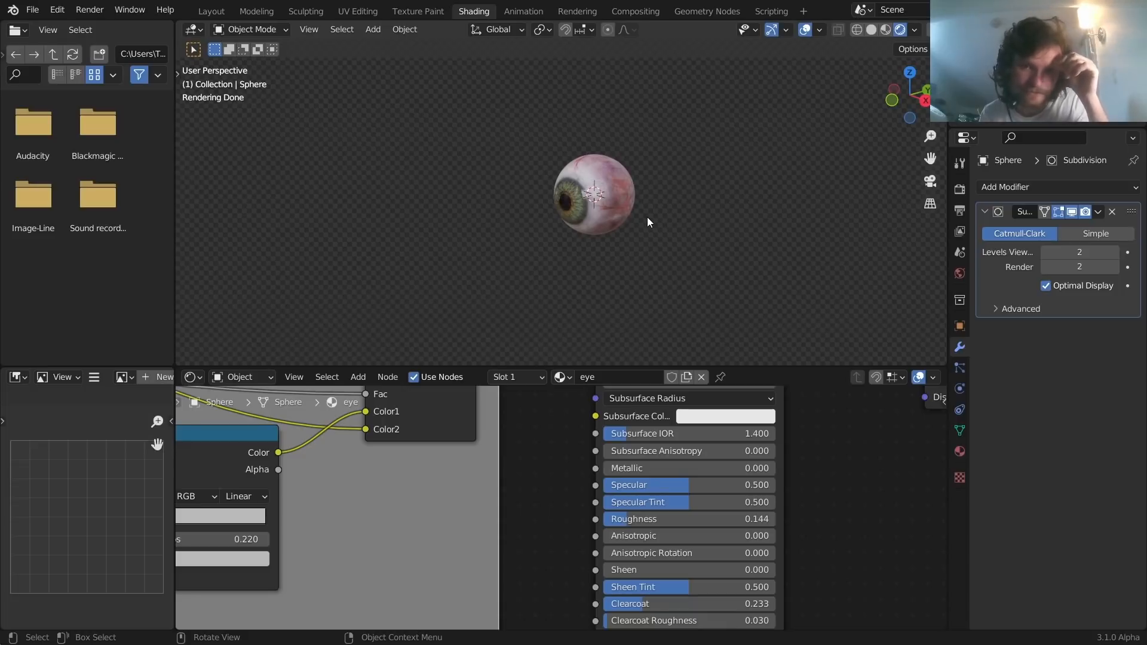
{"action": "left_click", "coordinate": [959, 273]}
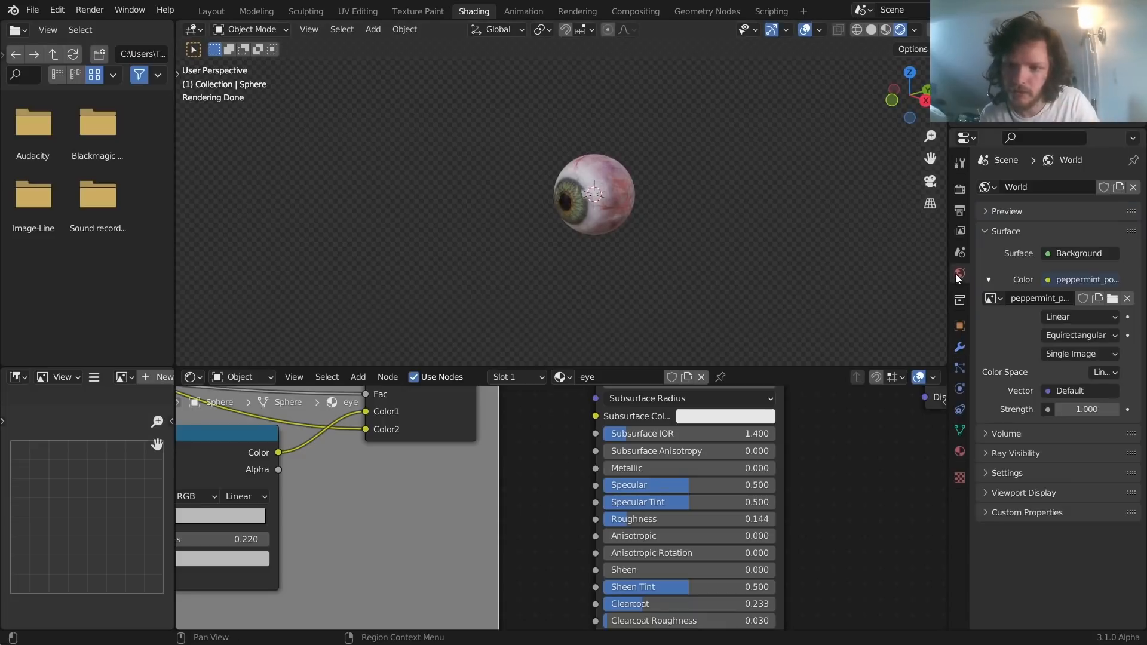
{"action": "left_click", "coordinate": [1112, 299]}
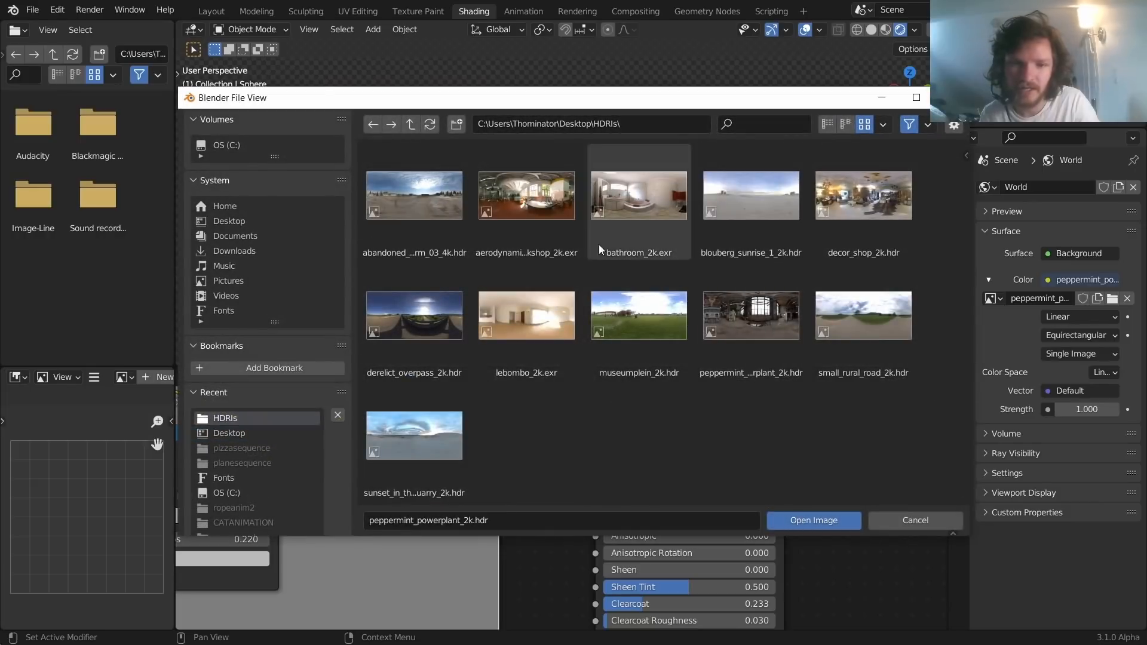
{"action": "double_click", "coordinate": [535, 184]}
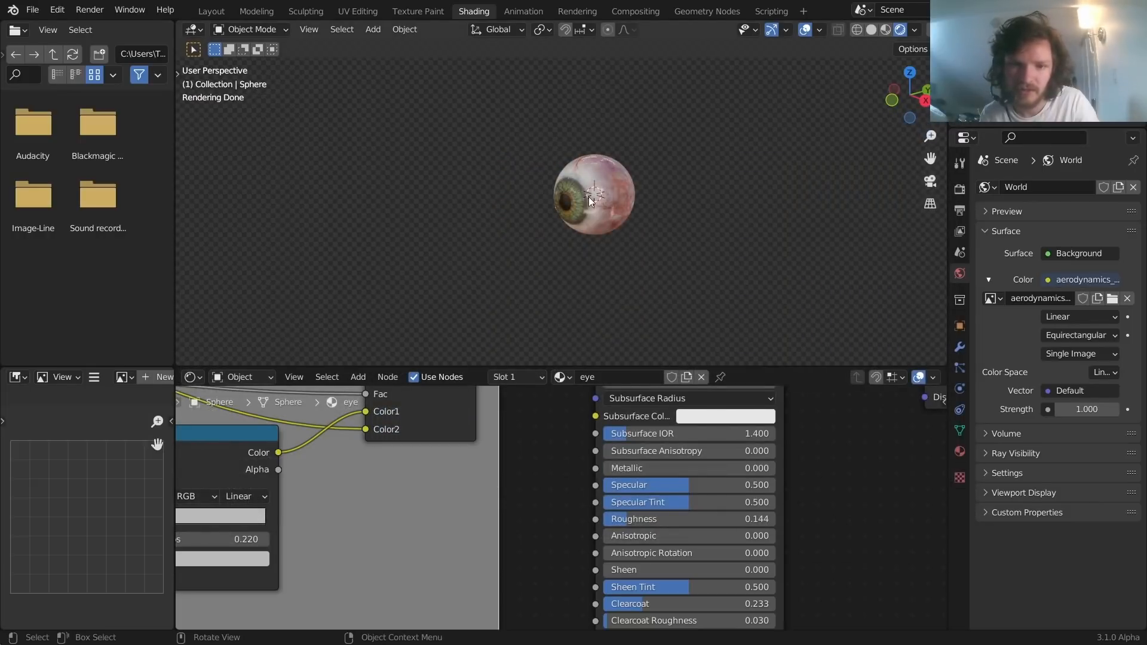
Examine the new reflections on the eyeball's iris up close from the front
{"action": "middle_click_drag", "start_coordinate": [607, 193], "coordinate": [708, 176]}
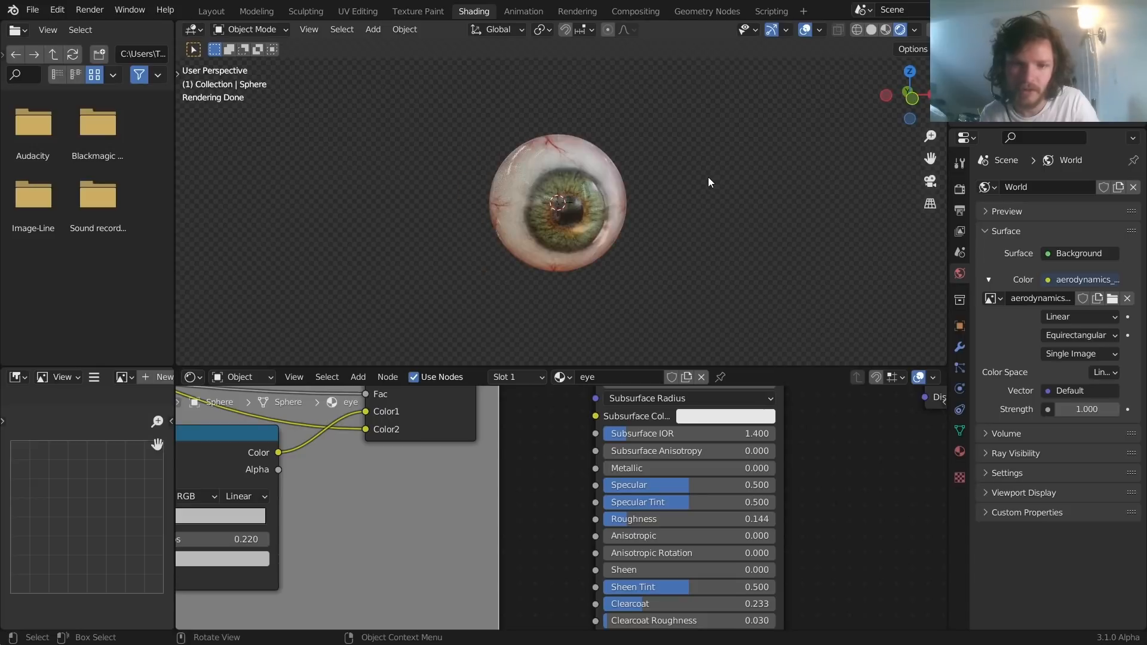
{"action": "scroll", "coordinate": [558, 201], "scroll_direction": "up", "scroll_amount": 3}
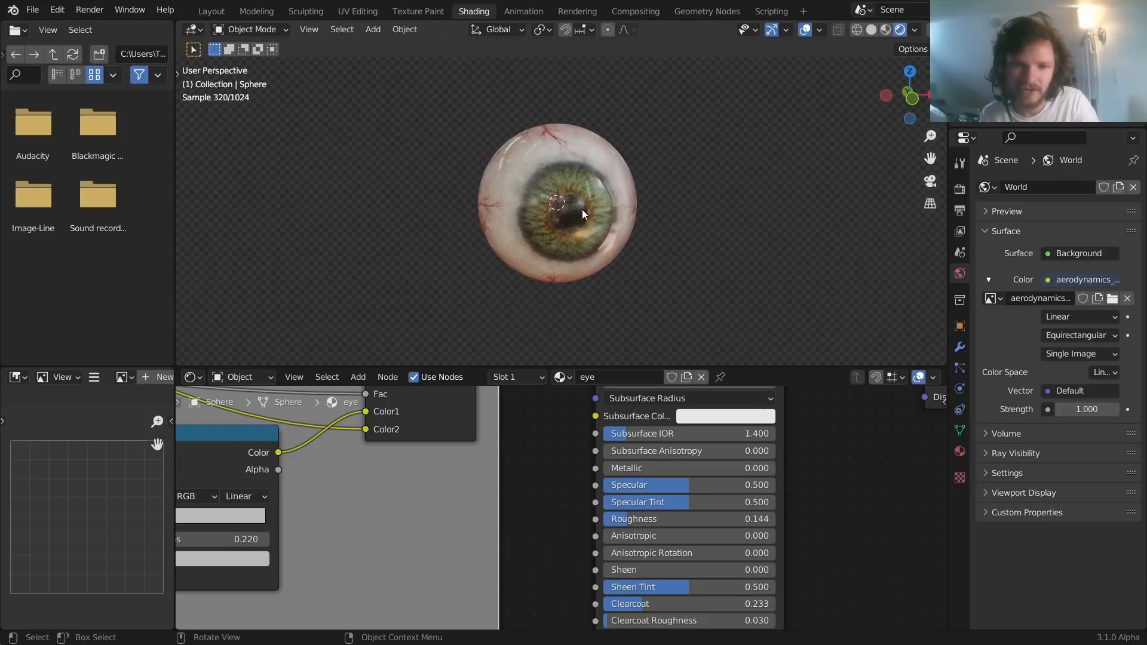
{"action": "left_click", "coordinate": [582, 209]}
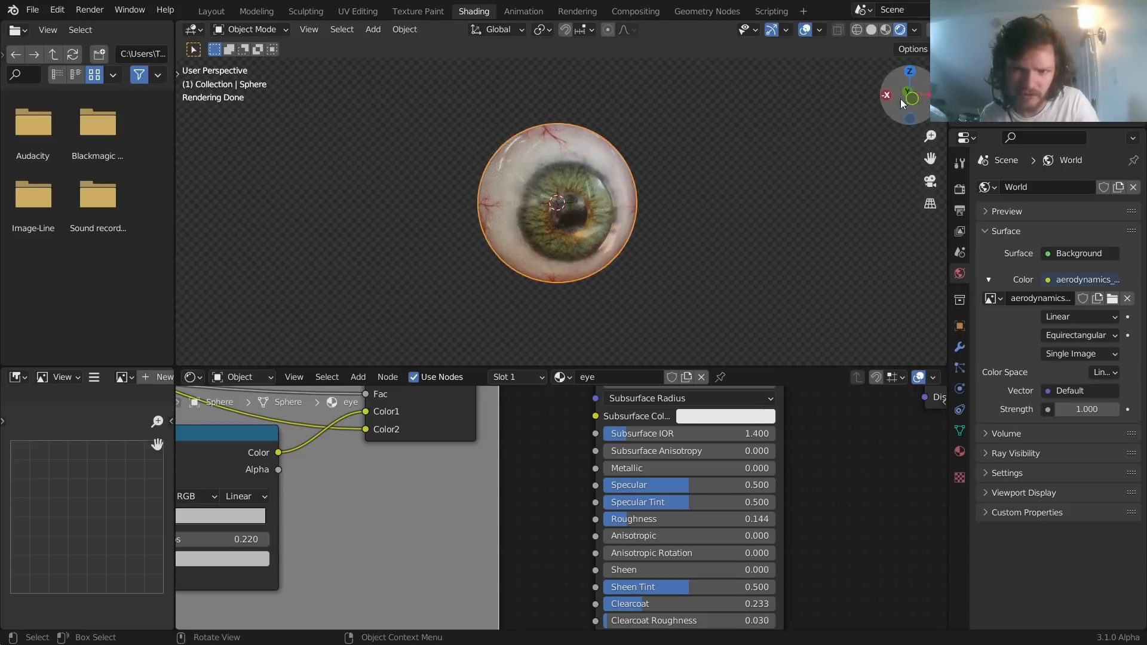
{"action": "scroll", "coordinate": [596, 171], "scroll_direction": "up", "scroll_amount": 4}
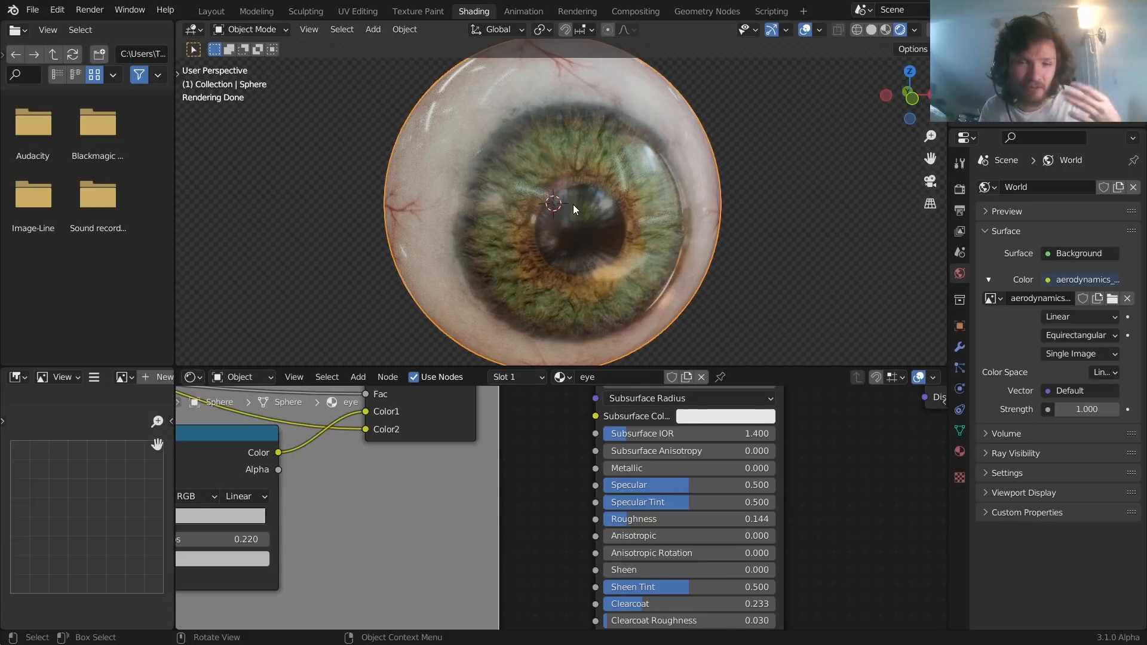
In the UV Editing workspace, select the whole sphere mesh and show the eye photo behind its UV layout
{"action": "left_click", "coordinate": [358, 12]}
{"action": "scroll", "coordinate": [902, 31], "scroll_direction": "down", "scroll_amount": 5}
{"action": "scroll", "coordinate": [715, 369], "scroll_direction": "up", "scroll_amount": 3}
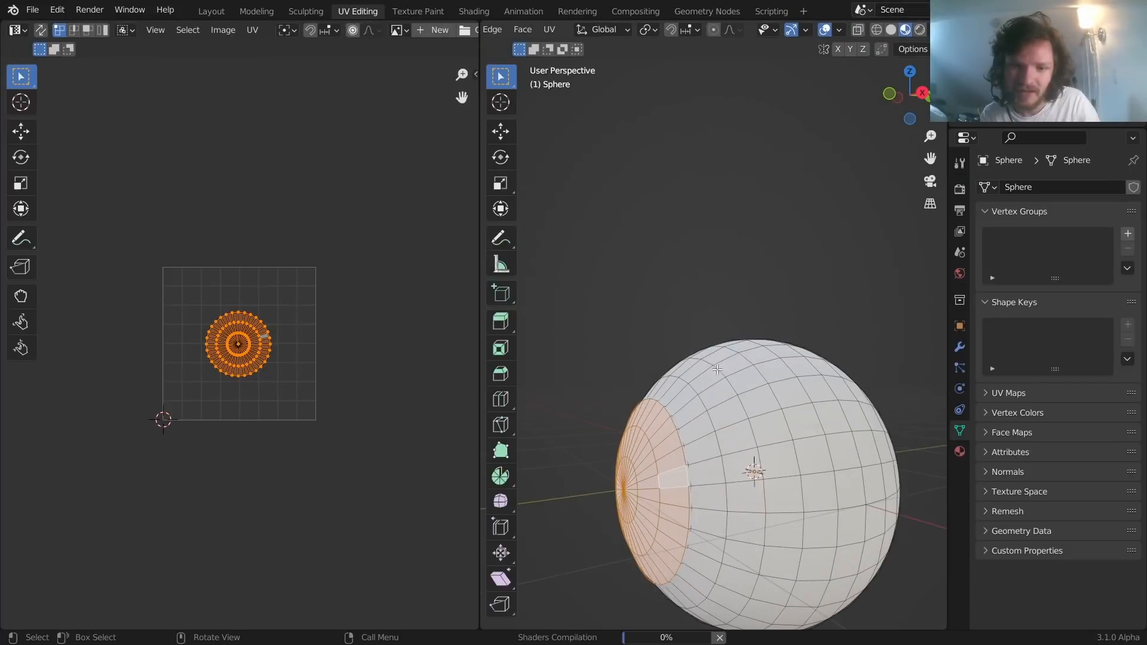
{"action": "middle_click_drag", "start_coordinate": [756, 347], "coordinate": [795, 284], "text": "shift"}
{"action": "key", "text": "a"}
{"action": "key", "text": "KP_Decimal"}
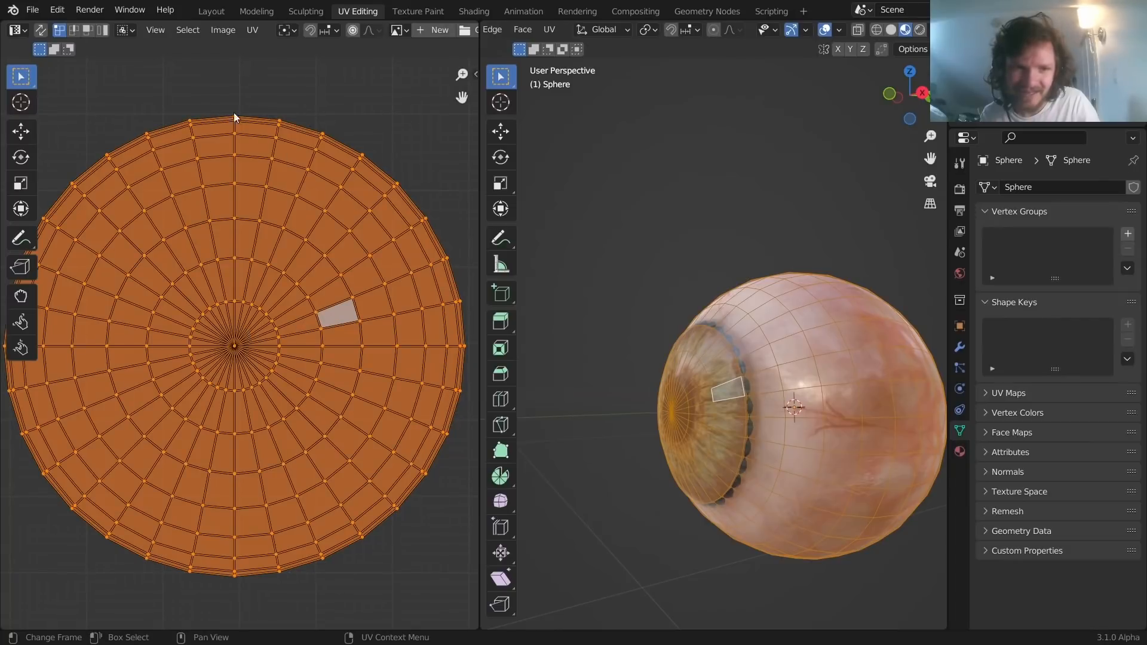
{"action": "left_click", "coordinate": [394, 30]}
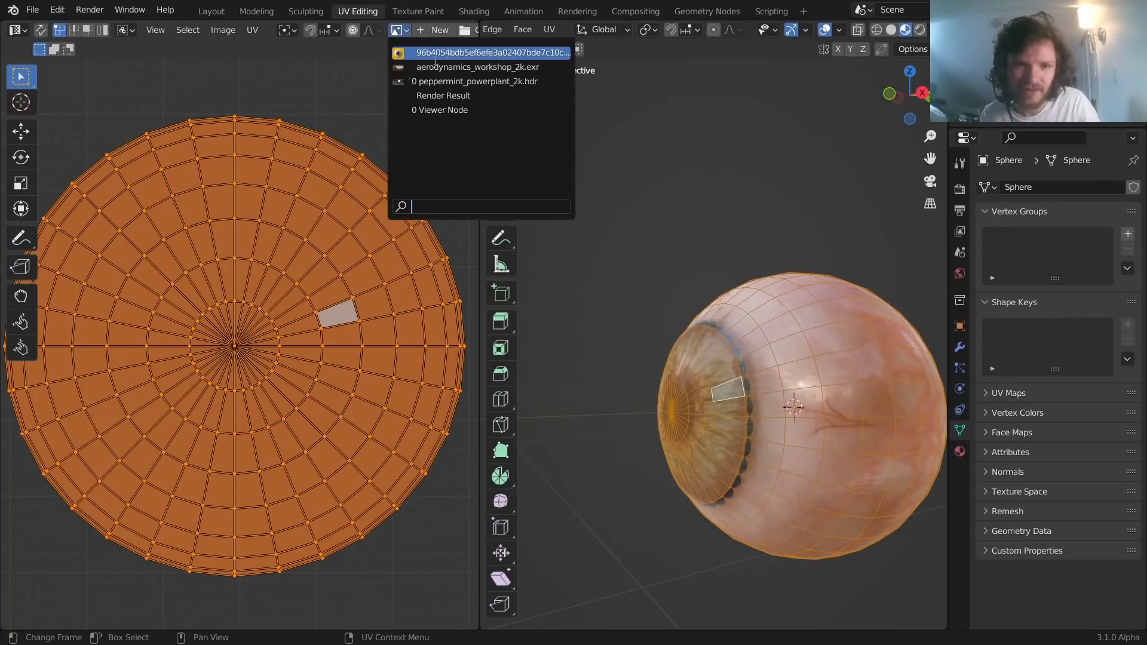
{"action": "left_click", "coordinate": [435, 55]}
Try moving and scaling the sphere's UV layout over the eye photo, and undo the changes
{"action": "middle_click_drag", "start_coordinate": [729, 338], "coordinate": [831, 338]}
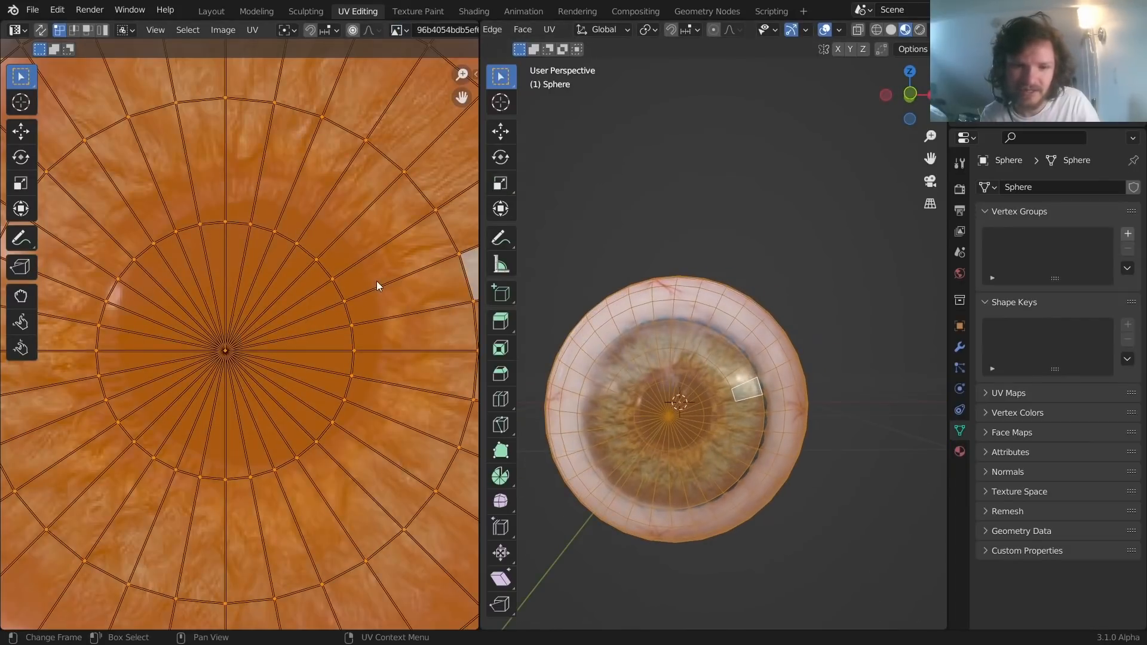
{"action": "key", "text": "Home"}
{"action": "key", "text": "g"}
{"action": "left_click", "coordinate": [383, 260]}
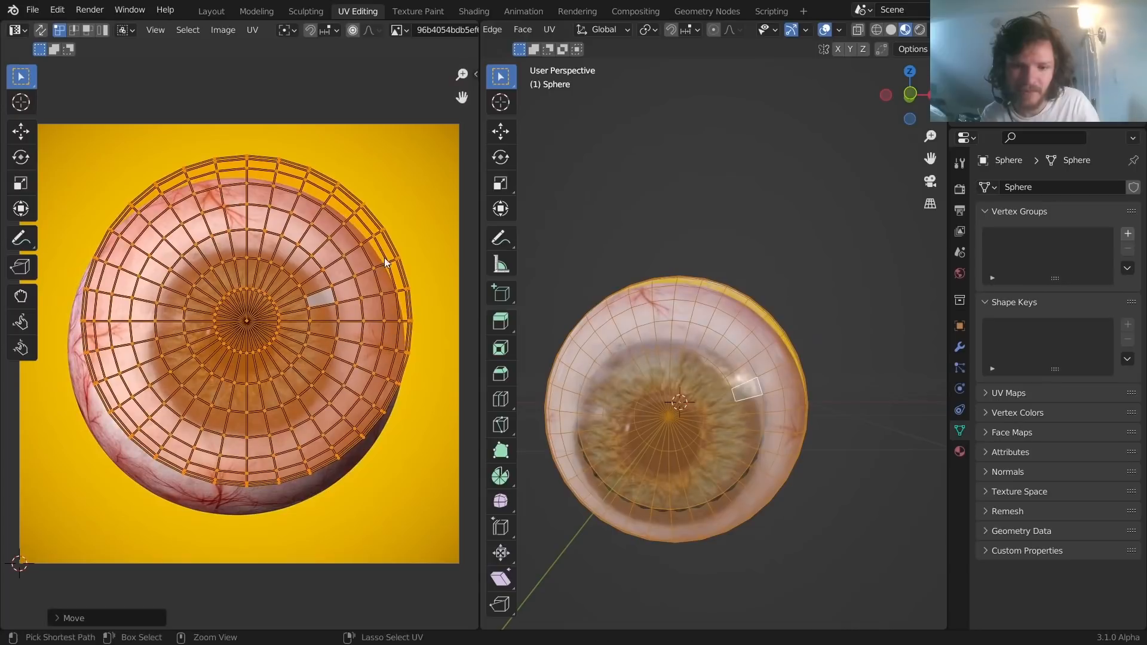
{"action": "key", "text": "s"}
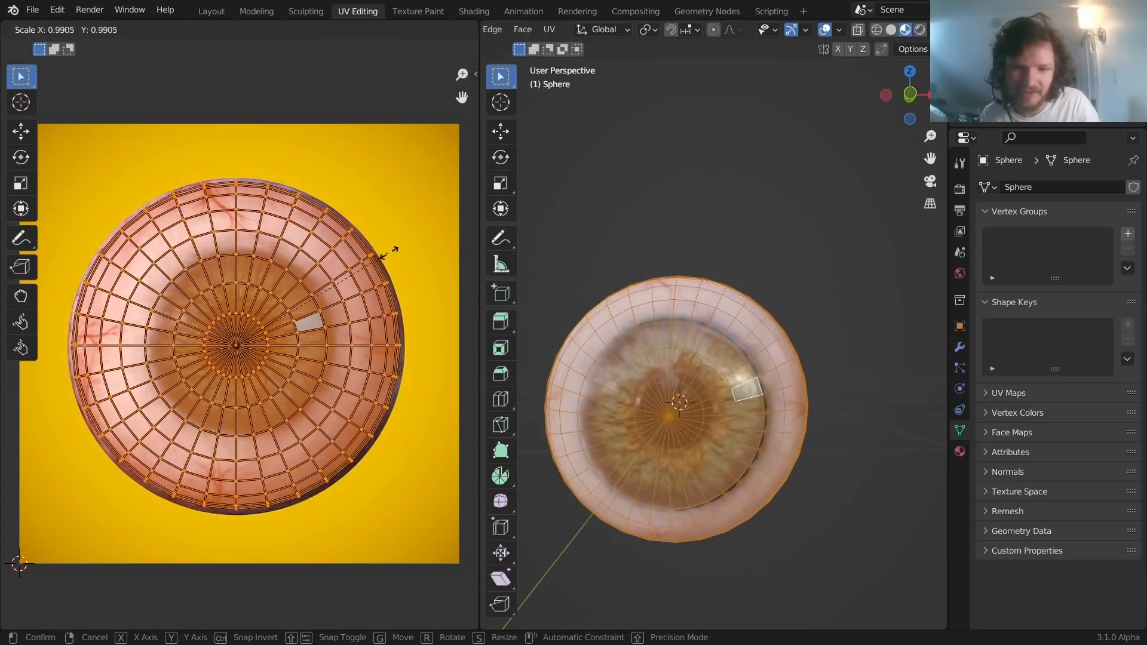
{"action": "left_click", "coordinate": [421, 223]}
{"action": "key", "text": "s"}
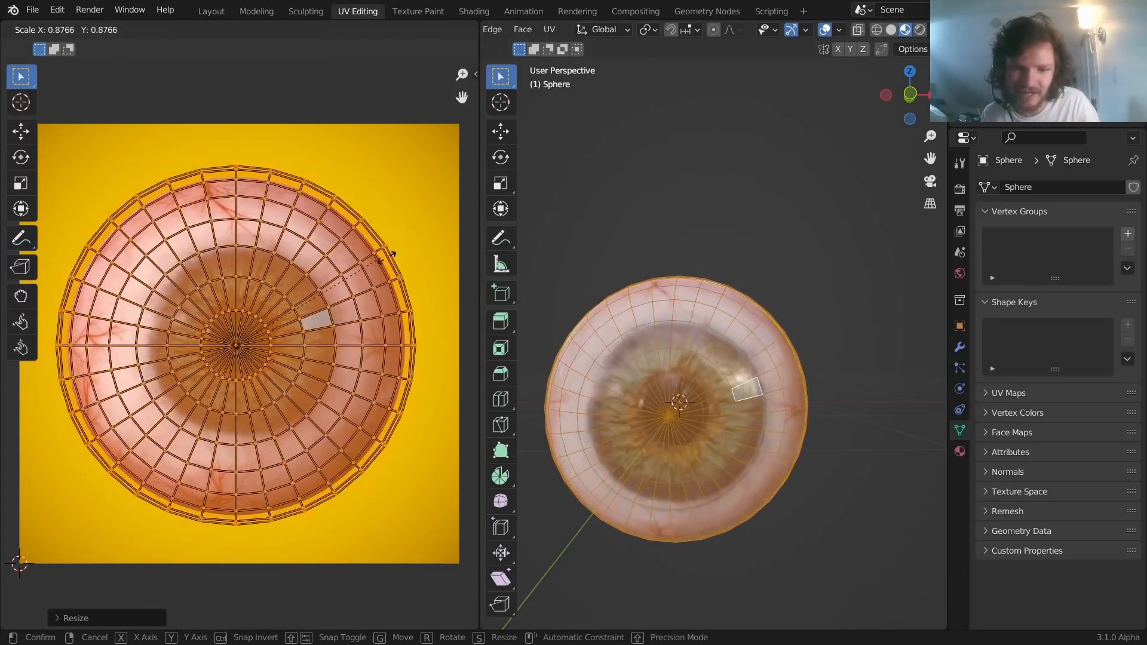
{"action": "left_click", "coordinate": [412, 259]}
{"action": "key", "text": "ctrl+z"}
{"action": "key", "text": "ctrl+z"}
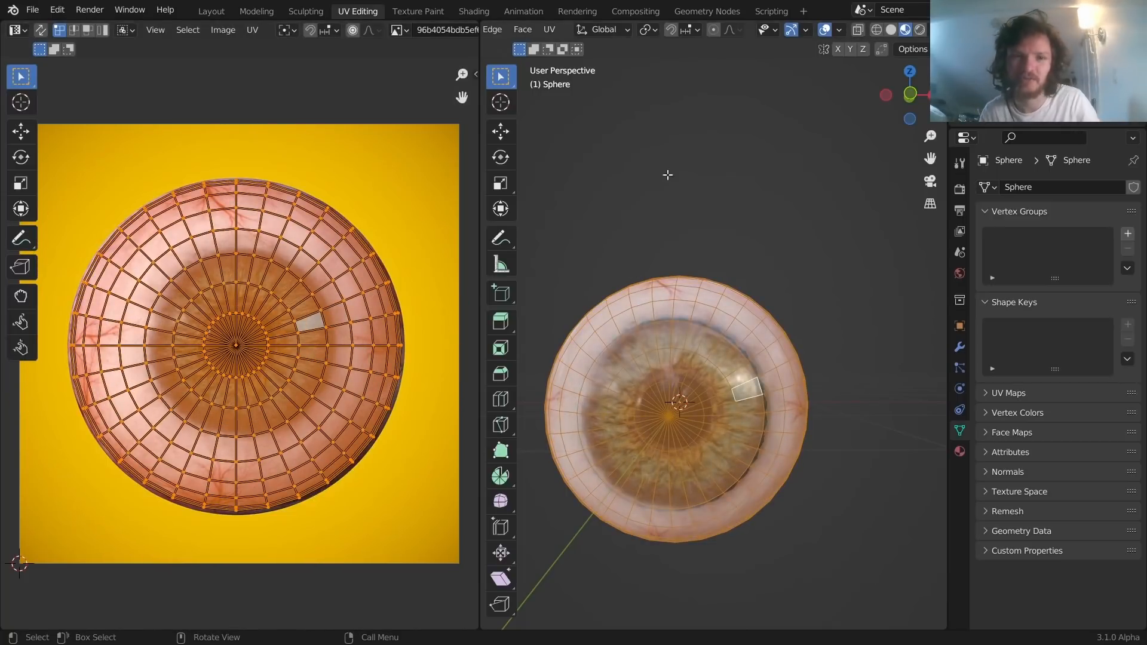
Return to the Shading workspace and add a second Texture Coordinate node outside the node frame, ahead of the Noise Texture
{"action": "left_click", "coordinate": [473, 12]}
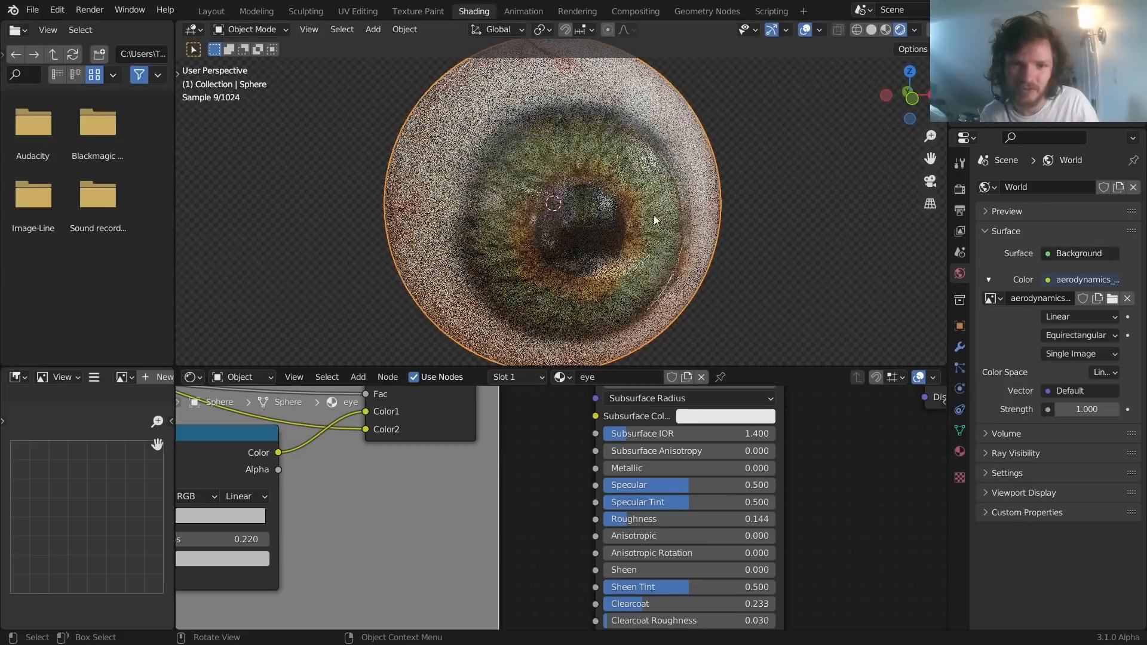
{"action": "scroll", "coordinate": [540, 400], "scroll_direction": "down", "scroll_amount": 14}
{"action": "middle_click_drag", "start_coordinate": [362, 439], "coordinate": [692, 429]}
{"action": "middle_click_drag", "start_coordinate": [326, 432], "coordinate": [623, 439]}
{"action": "scroll", "coordinate": [614, 445], "scroll_direction": "up", "scroll_amount": 4}
{"action": "middle_click_drag", "start_coordinate": [528, 436], "coordinate": [480, 522]}
{"action": "key", "text": "shift+a"}
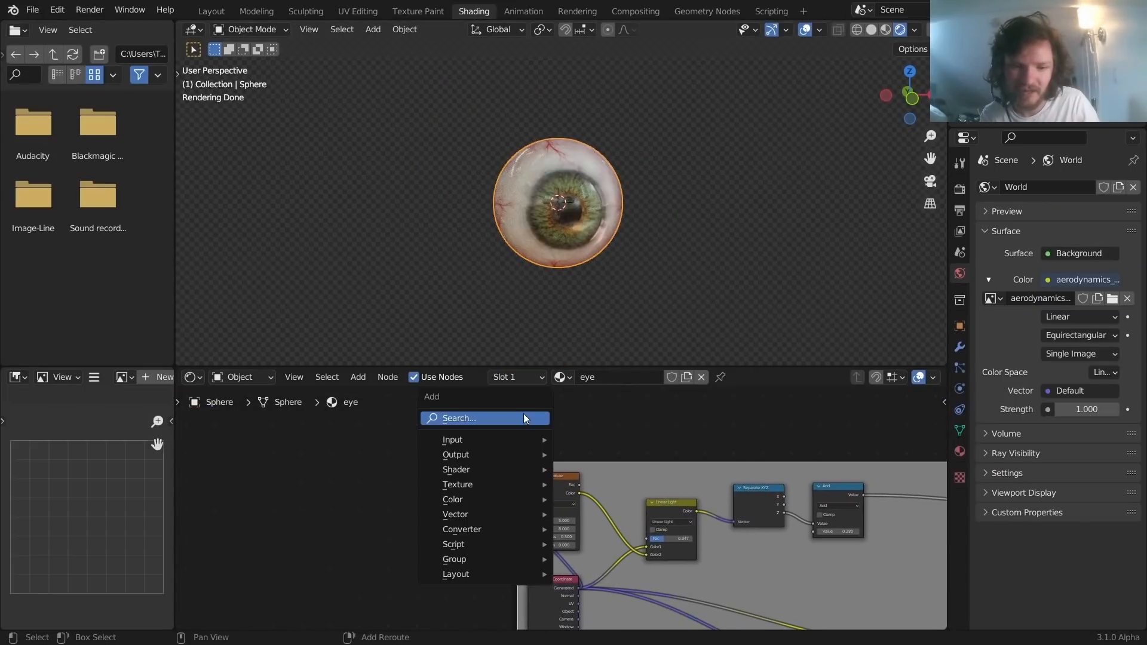
{"action": "left_click", "coordinate": [524, 414]}
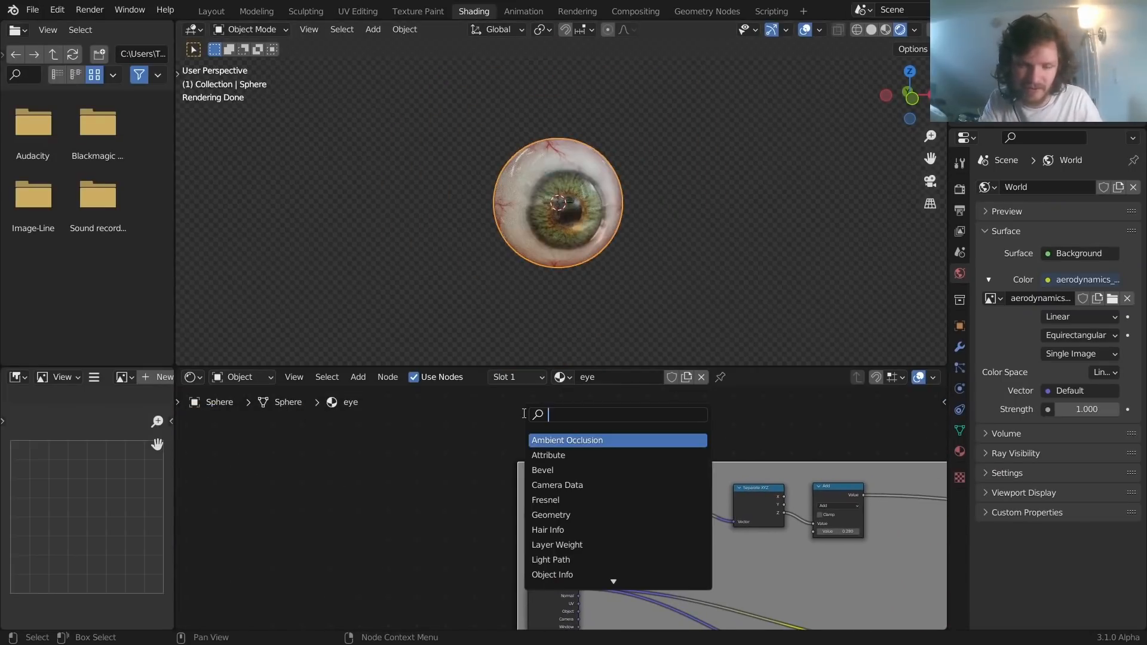
{"action": "type", "text": "coor"}
{"action": "key", "text": "Return"}
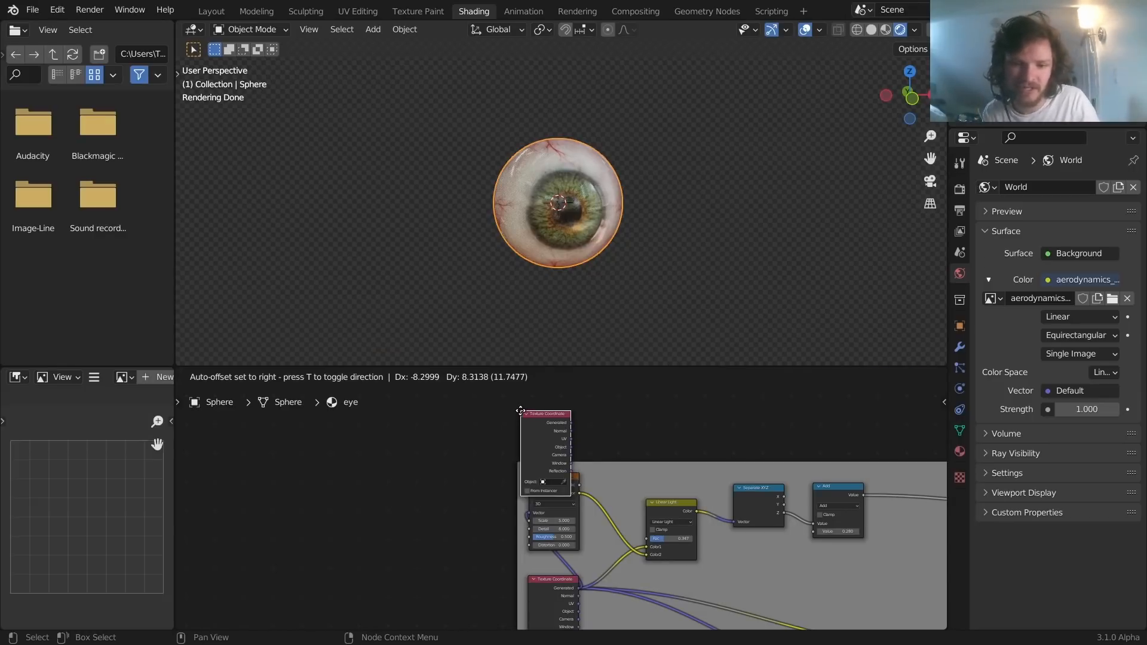
{"action": "left_click", "coordinate": [362, 417]}
Preview the new Texture Coordinate node's UV output on the sphere
{"action": "left_click", "coordinate": [380, 426], "text": "ctrl+shift"}
{"action": "left_click", "coordinate": [380, 427], "text": "ctrl+shift"}
{"action": "left_click", "coordinate": [380, 426], "text": "ctrl+shift"}
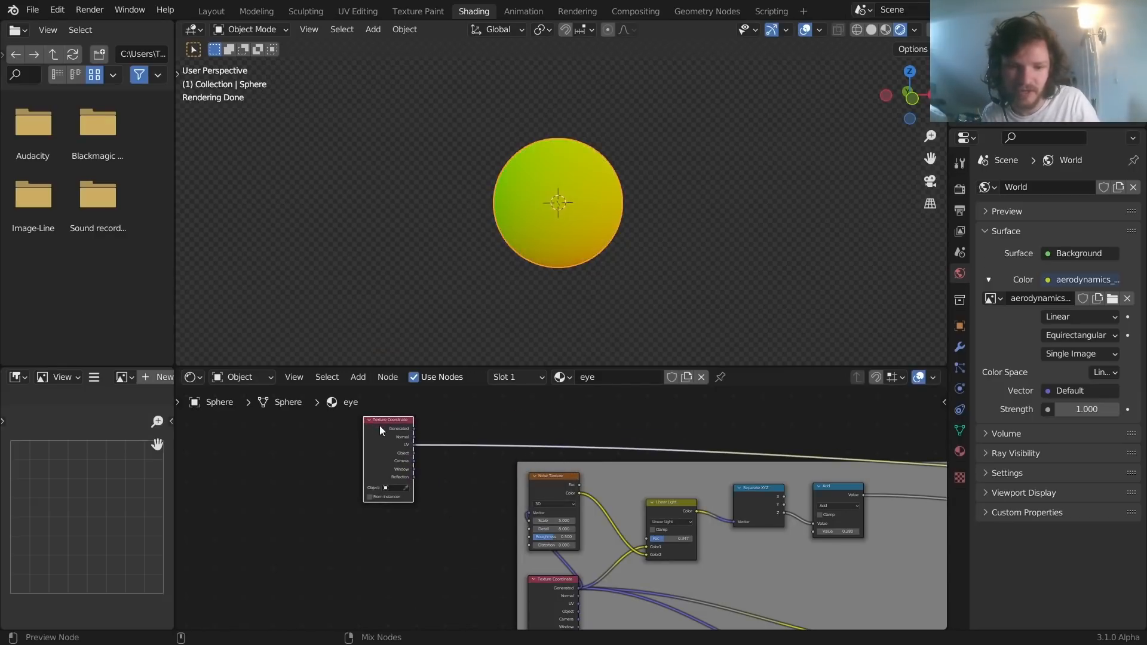
Turn the small image area into a UV Editor, enter Edit Mode and show the eye photo behind the UV layout
{"action": "left_click", "coordinate": [17, 377]}
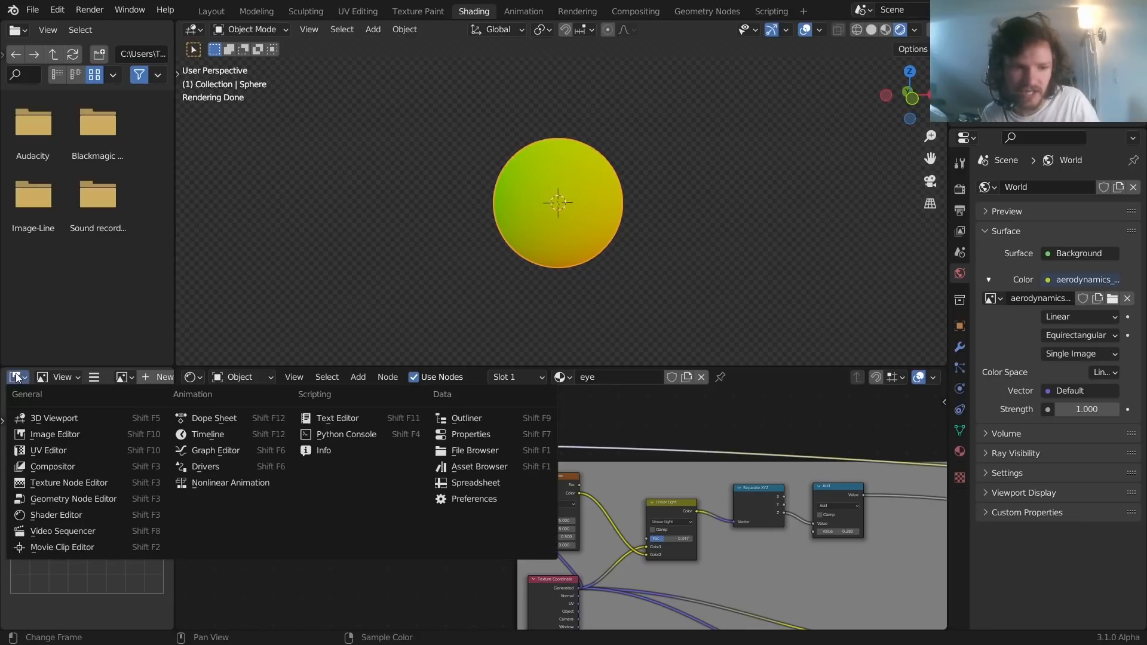
{"action": "left_click", "coordinate": [53, 451]}
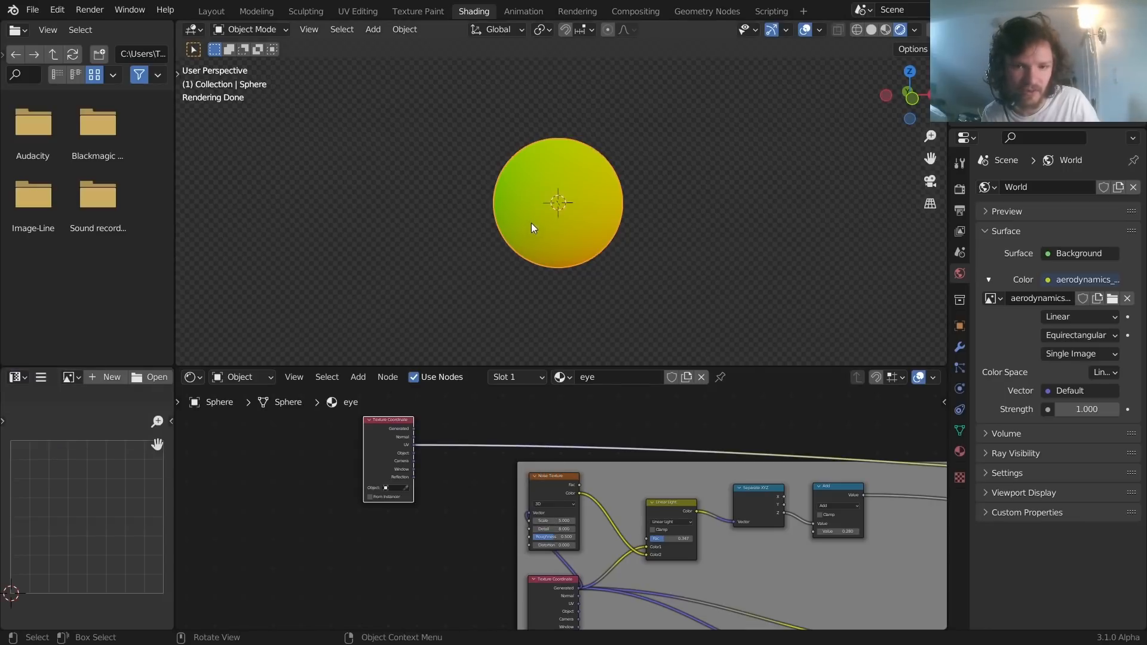
{"action": "key", "text": "Tab"}
{"action": "scroll", "coordinate": [124, 375], "scroll_direction": "down", "scroll_amount": 5}
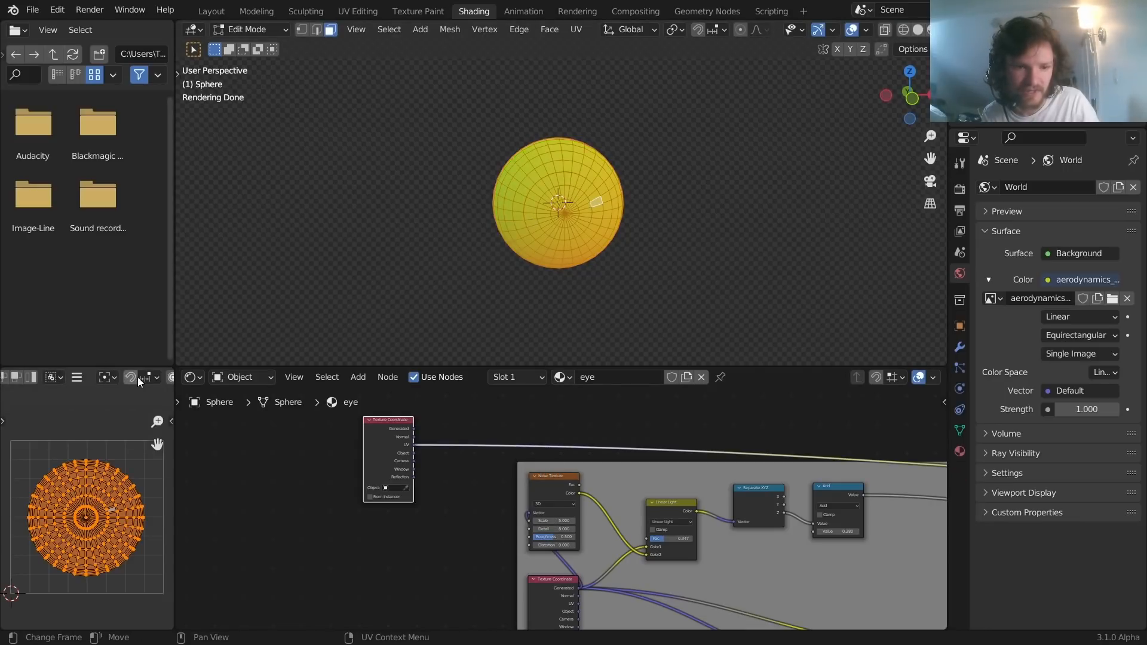
{"action": "left_click", "coordinate": [145, 377]}
{"action": "left_click", "coordinate": [239, 399]}
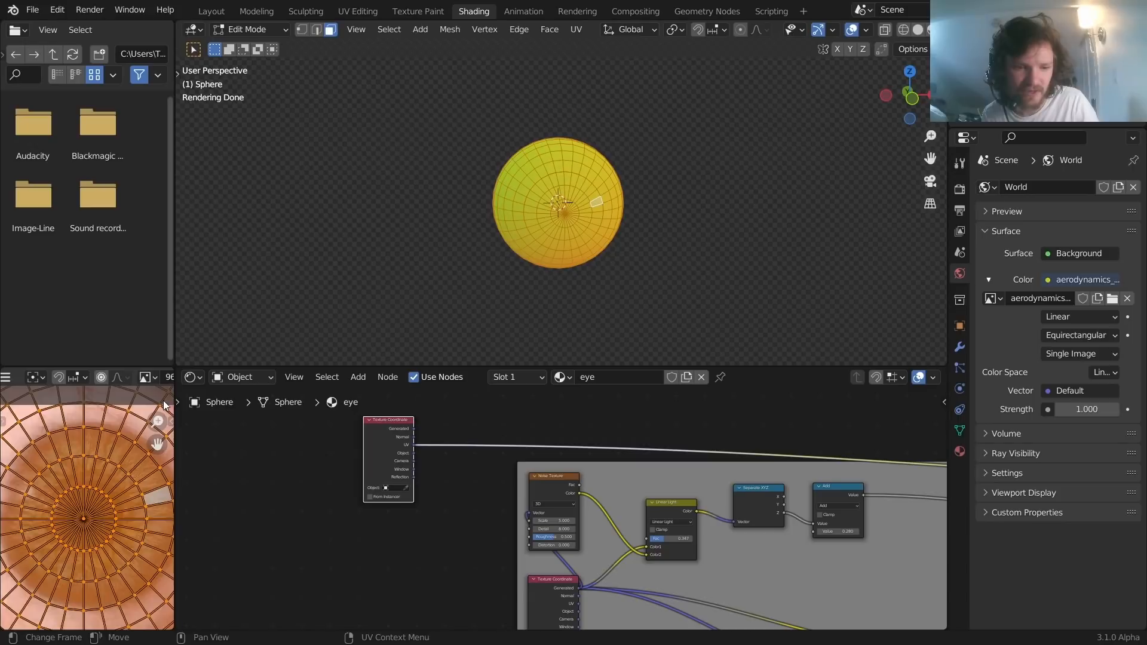
{"action": "scroll", "coordinate": [86, 470], "scroll_direction": "down", "scroll_amount": 1}
{"action": "scroll", "coordinate": [82, 524], "scroll_direction": "down", "scroll_amount": 1}
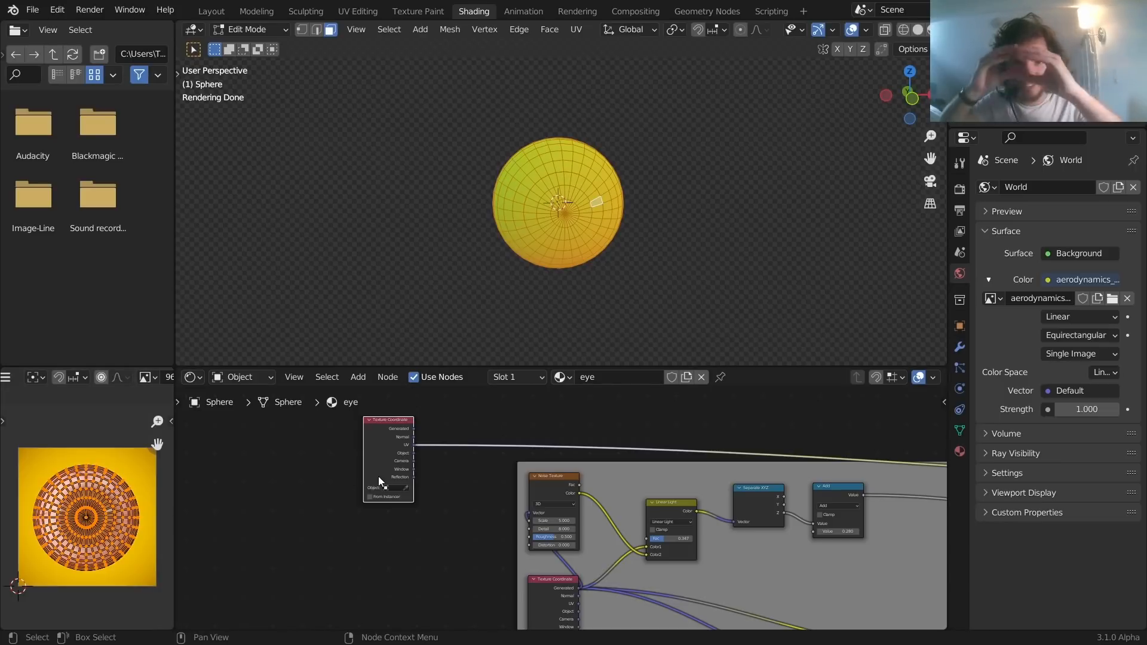
Insert a Vector Math node on the new Texture Coordinate's UV output and set its operation to Scale
{"action": "scroll", "coordinate": [449, 448], "scroll_direction": "up", "scroll_amount": 1}
{"action": "scroll", "coordinate": [454, 454], "scroll_direction": "up", "scroll_amount": 1}
{"action": "key", "text": "shift+a"}
{"action": "left_click", "coordinate": [434, 407]}
{"action": "type", "text": "vec"}
{"action": "left_click", "coordinate": [463, 435]}
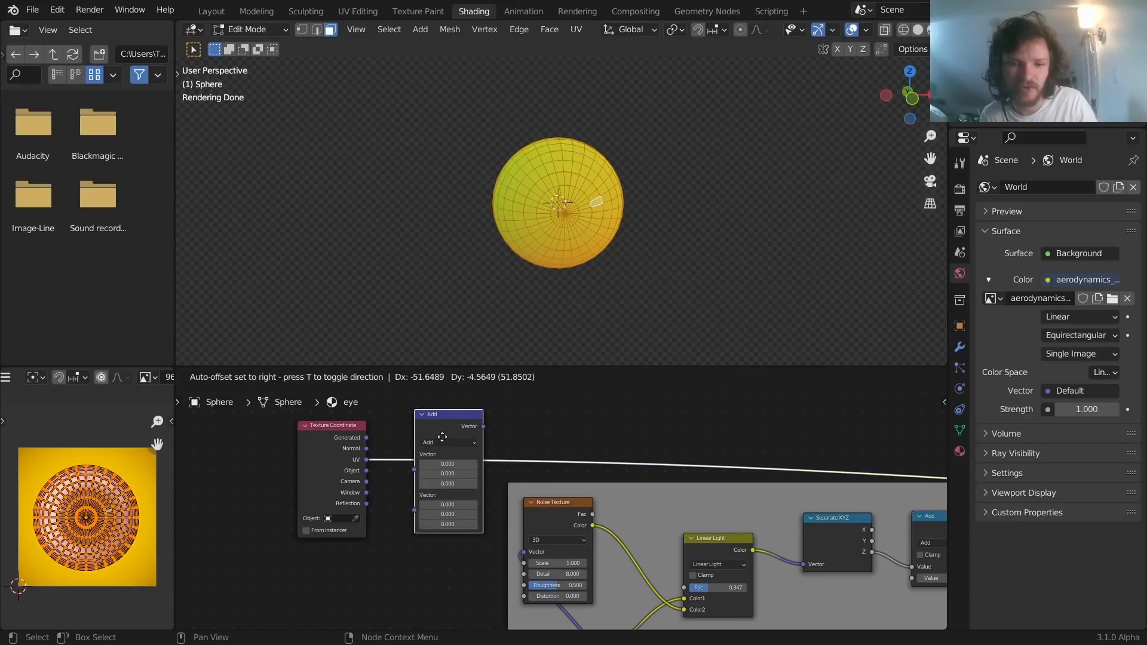
{"action": "left_click", "coordinate": [445, 440]}
{"action": "left_click", "coordinate": [445, 442]}
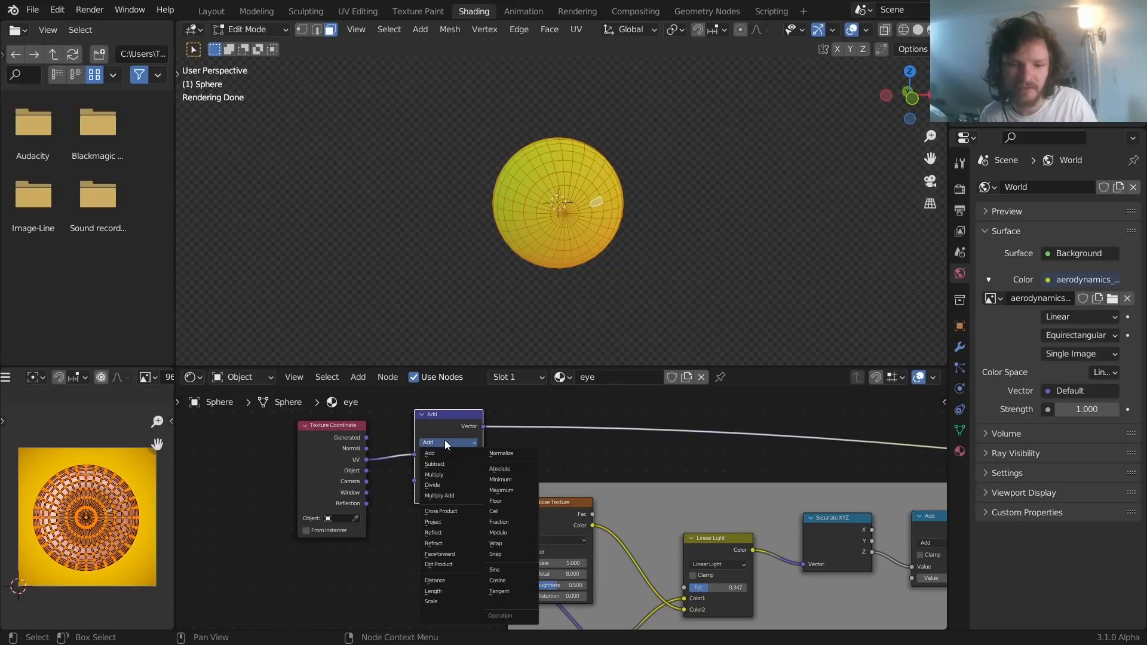
{"action": "left_click", "coordinate": [433, 599]}
Restore the full eye material on the sphere in place of the UV preview and return to Object Mode
{"action": "scroll", "coordinate": [481, 511], "scroll_direction": "down", "scroll_amount": 3}
{"action": "middle_click_drag", "start_coordinate": [639, 490], "coordinate": [265, 435]}
{"action": "middle_click_drag", "start_coordinate": [591, 450], "coordinate": [747, 466]}
{"action": "left_click", "coordinate": [643, 461], "text": "ctrl+shift"}
{"action": "key", "text": "Tab"}
Connect the Scale node's Vector output to the Vector input of the eye photo's Image Texture node
{"action": "scroll", "coordinate": [338, 428], "scroll_direction": "up", "scroll_amount": 1}
{"action": "middle_click_drag", "start_coordinate": [217, 431], "coordinate": [521, 443]}
{"action": "scroll", "coordinate": [508, 457], "scroll_direction": "up", "scroll_amount": 2}
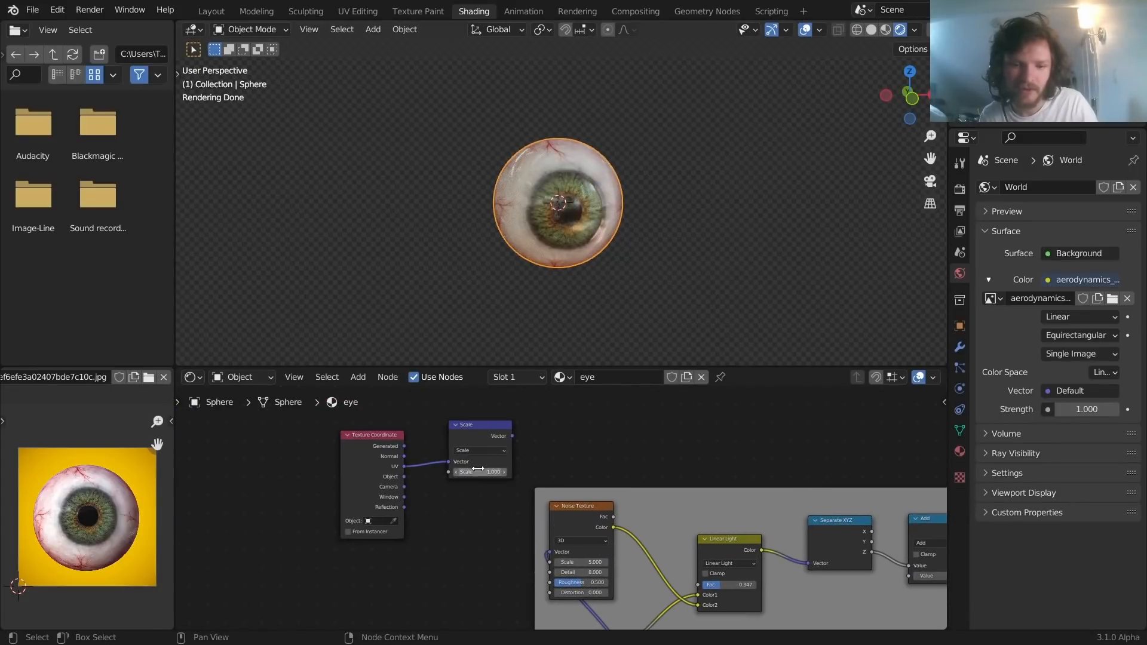
{"action": "right_click", "coordinate": [500, 472]}
{"action": "middle_click_drag", "start_coordinate": [523, 460], "coordinate": [471, 482]}
{"action": "scroll", "coordinate": [452, 476], "scroll_direction": "down", "scroll_amount": 5}
{"action": "scroll", "coordinate": [521, 454], "scroll_direction": "up", "scroll_amount": 2}
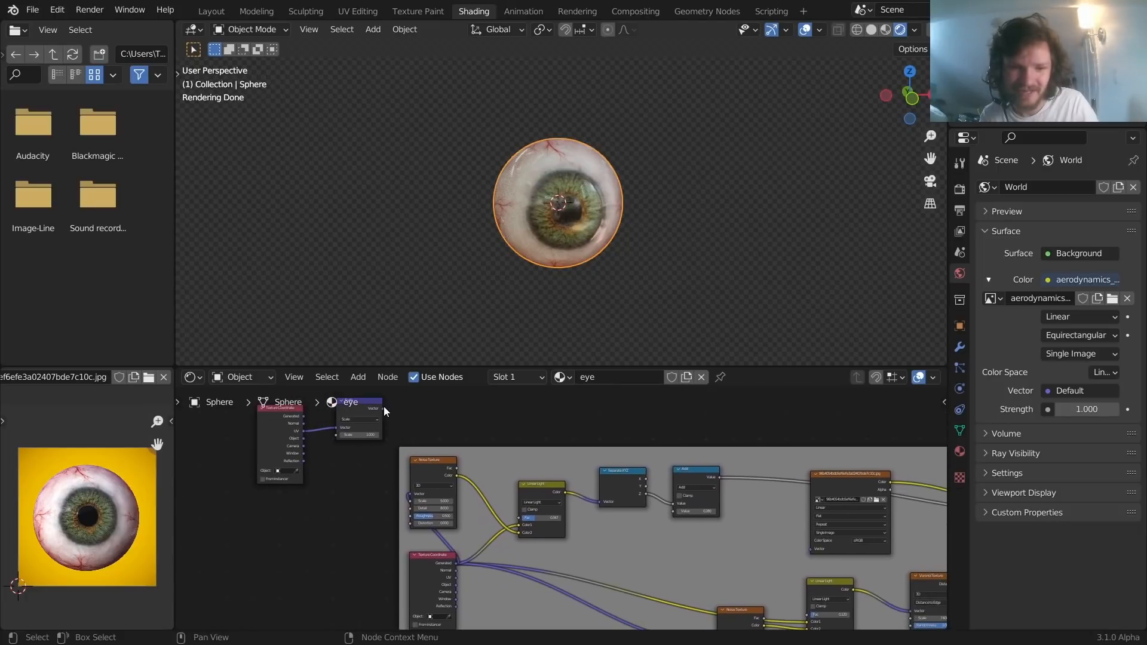
{"action": "left_click_drag", "start_coordinate": [383, 408], "coordinate": [816, 548]}
Set the Scale value of the vector Scale node to 1.800
{"action": "middle_click_drag", "start_coordinate": [414, 426], "coordinate": [584, 459]}
{"action": "scroll", "coordinate": [553, 449], "scroll_direction": "up", "scroll_amount": 2}
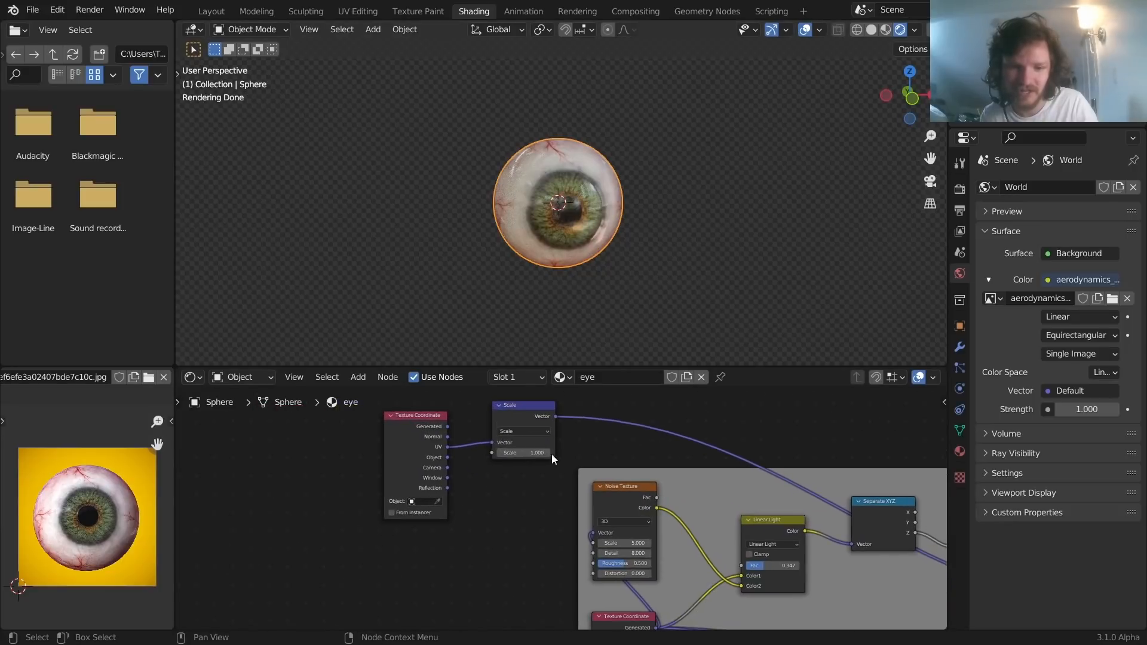
{"action": "left_click_drag", "start_coordinate": [529, 454], "coordinate": [577, 453]}
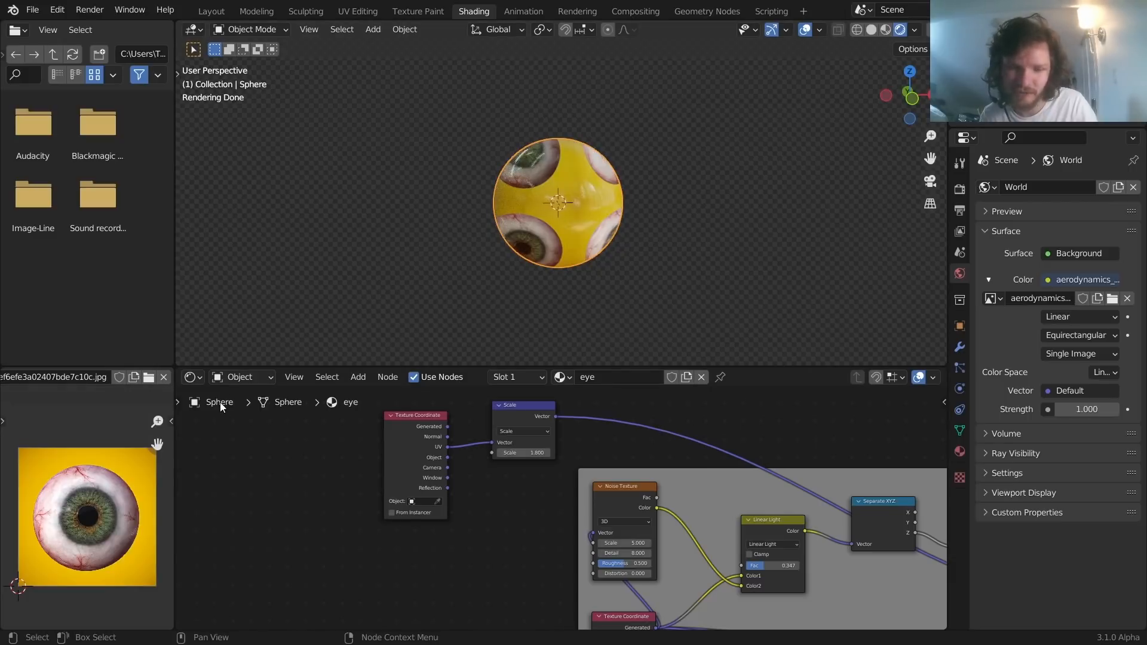
Undo the last Scale value change and move the UV Texture Coordinate node farther from the vector Scale node
{"action": "key", "text": "ctrl+z"}
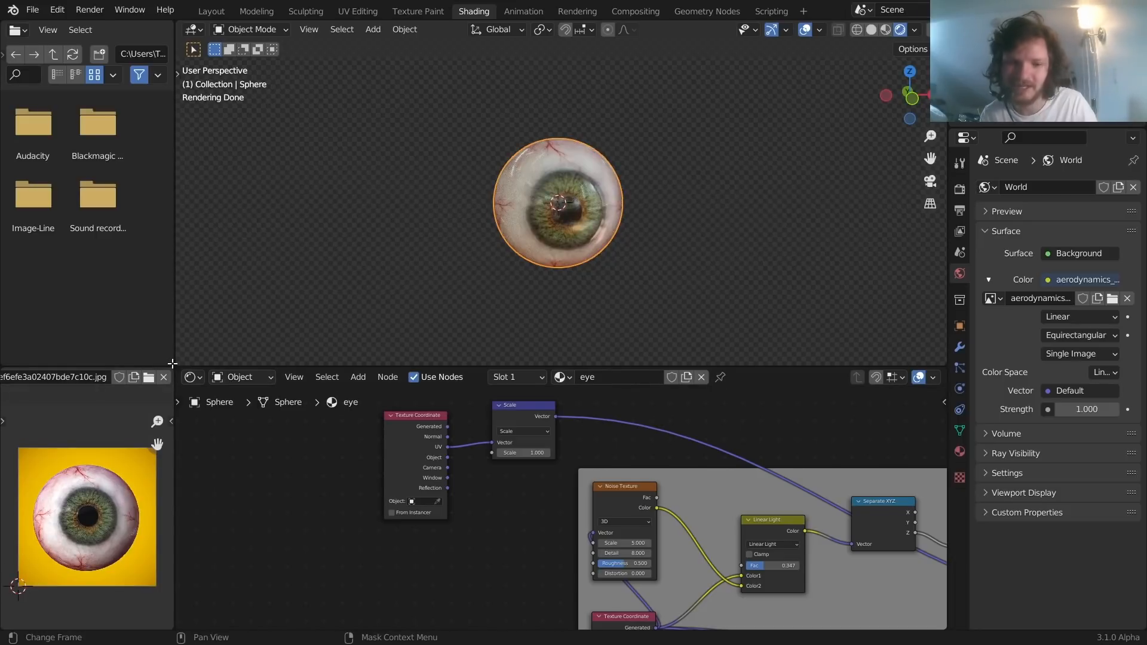
{"action": "left_click_drag", "start_coordinate": [424, 430], "coordinate": [287, 434]}
{"action": "scroll", "coordinate": [493, 447], "scroll_direction": "up", "scroll_amount": 4}
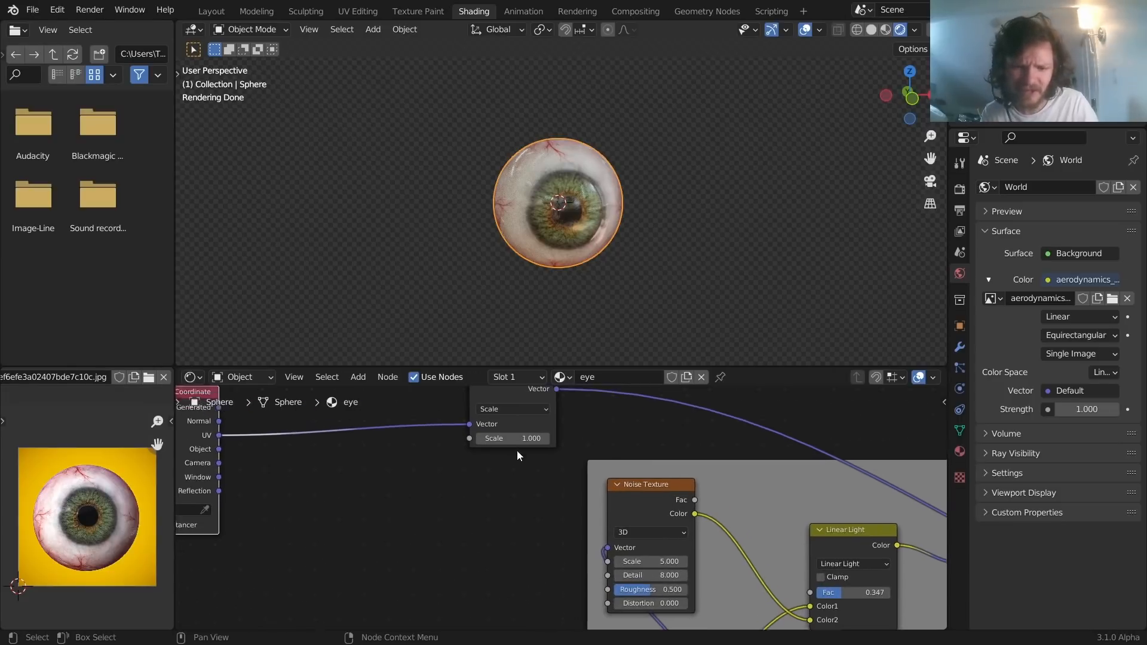
{"action": "middle_click_drag", "start_coordinate": [511, 440], "coordinate": [539, 506]}
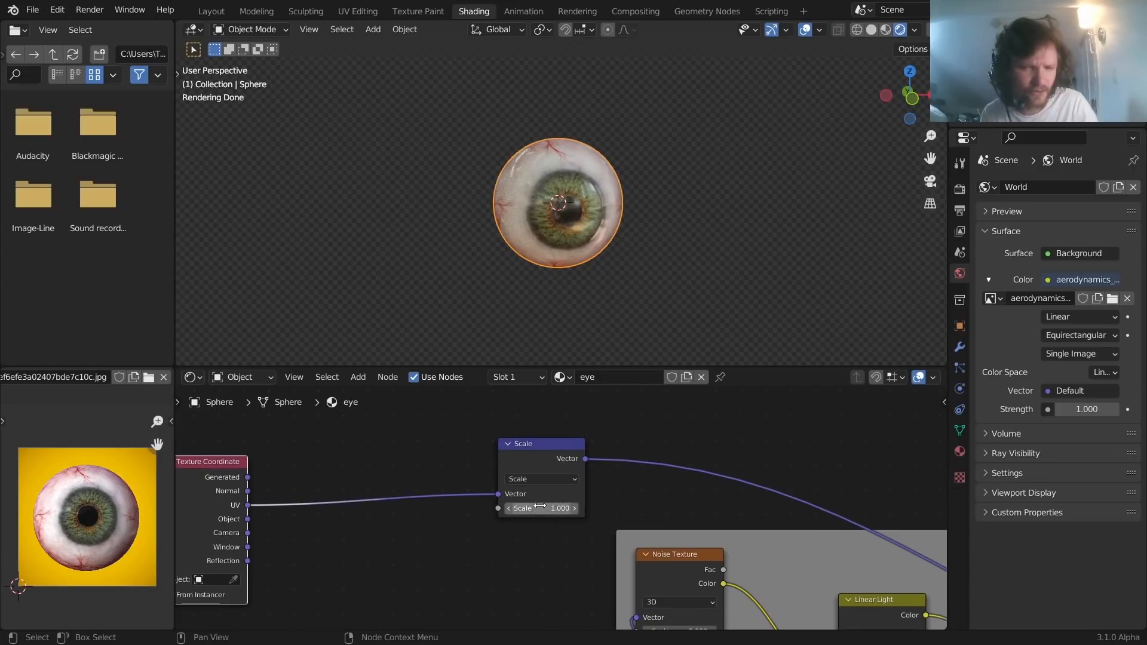
Duplicate the Scale node onto the link between Texture Coordinate and Scale, and set the copy's operation to Add
{"action": "left_click", "coordinate": [553, 446]}
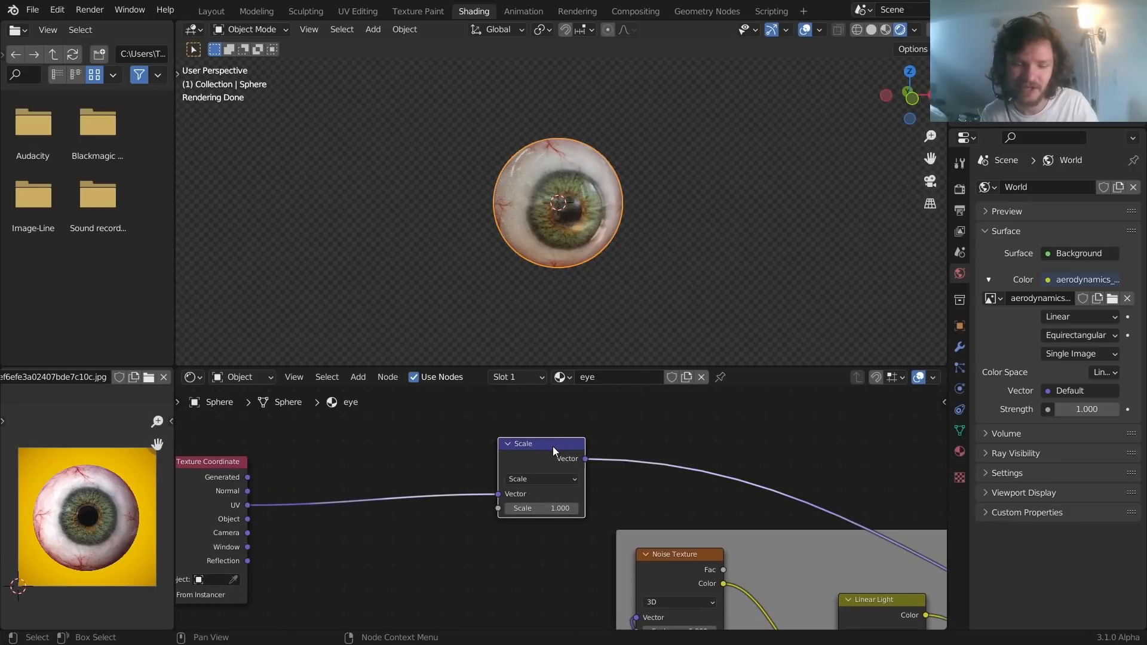
{"action": "key", "text": "shift+d"}
{"action": "left_click", "coordinate": [404, 480]}
{"action": "left_click", "coordinate": [392, 498]}
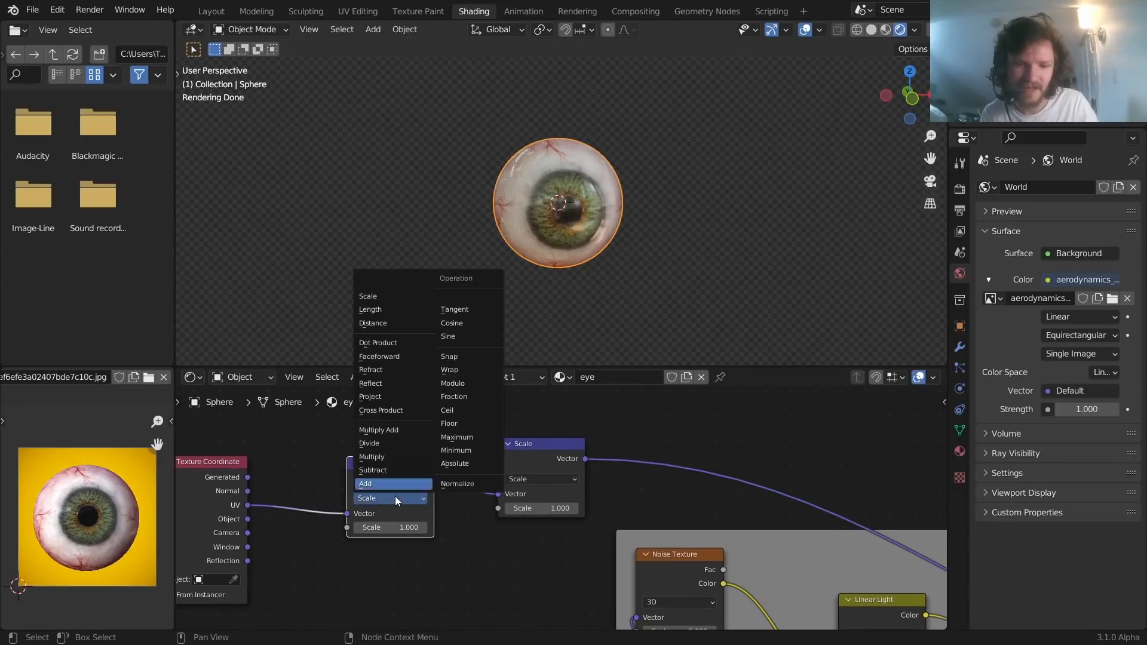
{"action": "left_click", "coordinate": [376, 295]}
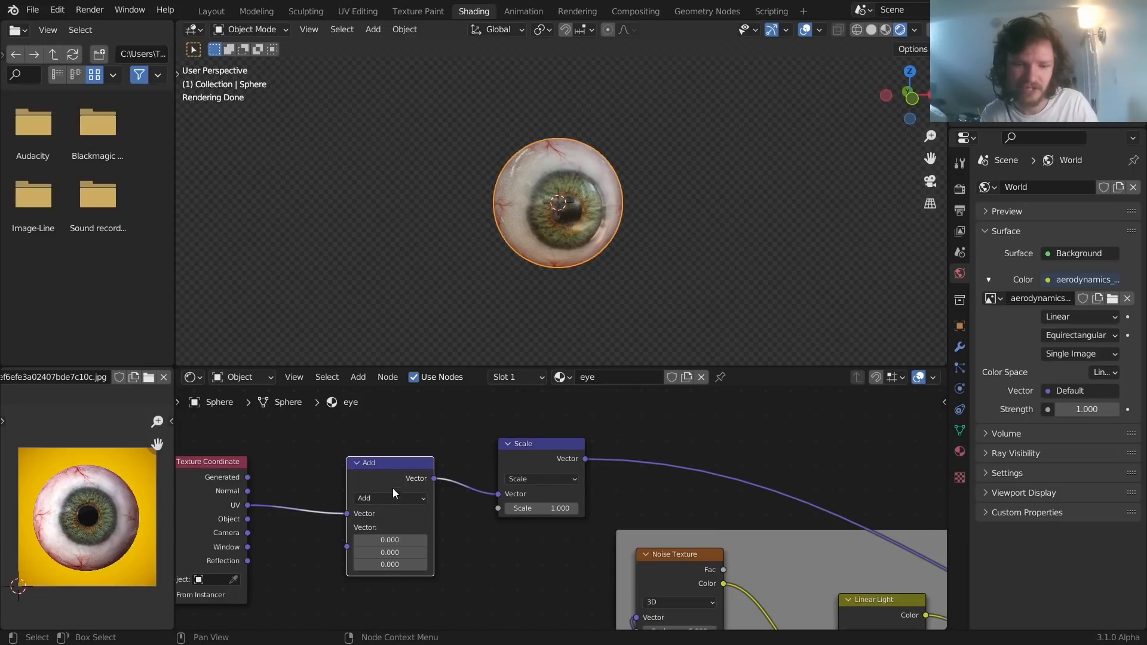
Duplicate the Add node onto the link after the Scale node and space out the three vector nodes
{"action": "key", "text": "shift+d"}
{"action": "left_click", "coordinate": [665, 410]}
{"action": "left_click_drag", "start_coordinate": [548, 451], "coordinate": [522, 429]}
{"action": "left_click_drag", "start_coordinate": [393, 466], "coordinate": [363, 441]}
{"action": "left_click", "coordinate": [528, 424]}
{"action": "left_click", "coordinate": [684, 404]}
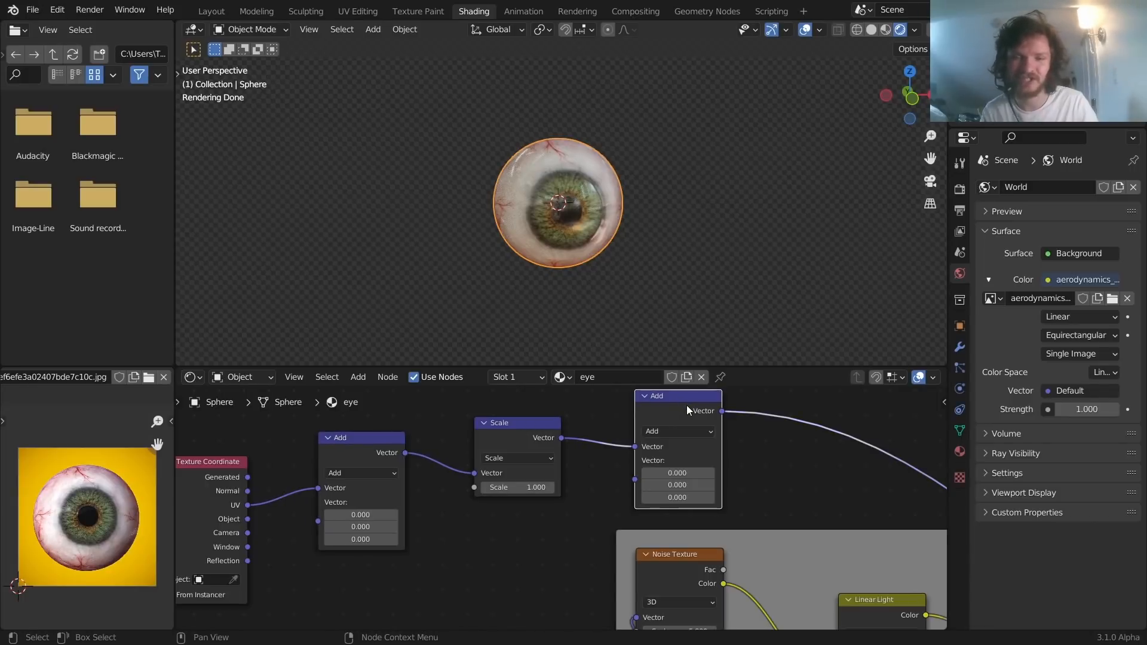
Set the X and Y values of the Add node before Scale to -0.5
{"action": "left_click_drag", "start_coordinate": [360, 527], "coordinate": [360, 524]}
{"action": "type", "text": "-0"}
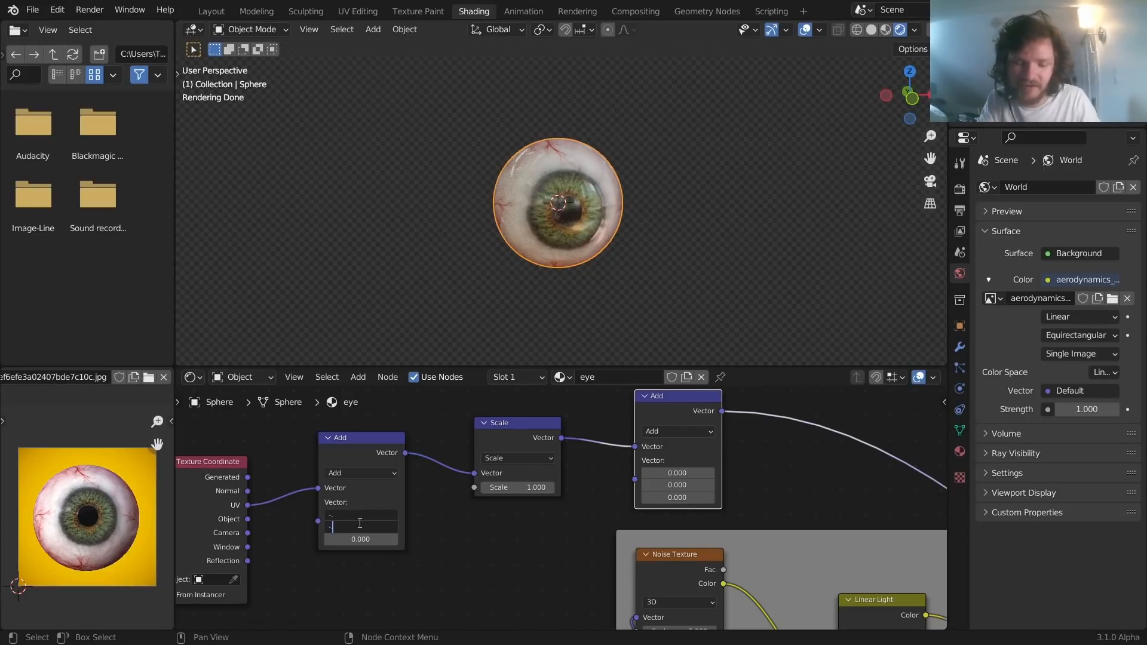
{"action": "type", "text": ".5"}
{"action": "key", "text": "Return"}
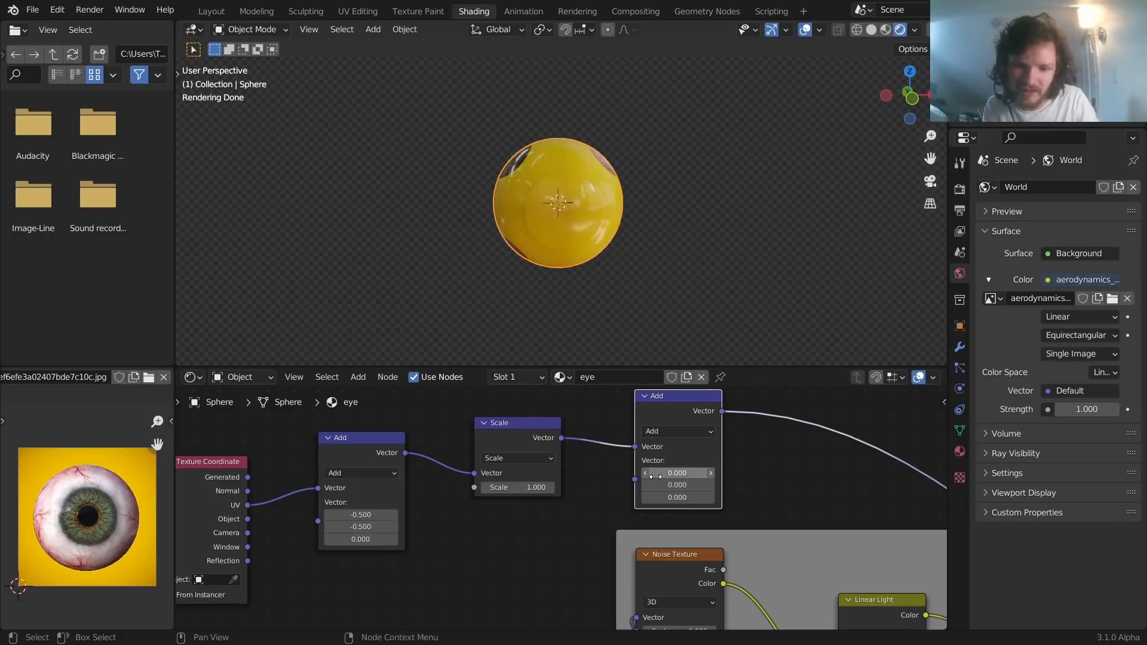
Set X and Y of the Add node after Scale to 0.5 and move the Texture Coordinate node farther away
{"action": "left_click_drag", "start_coordinate": [671, 482], "coordinate": [670, 472]}
{"action": "type", "text": "."}
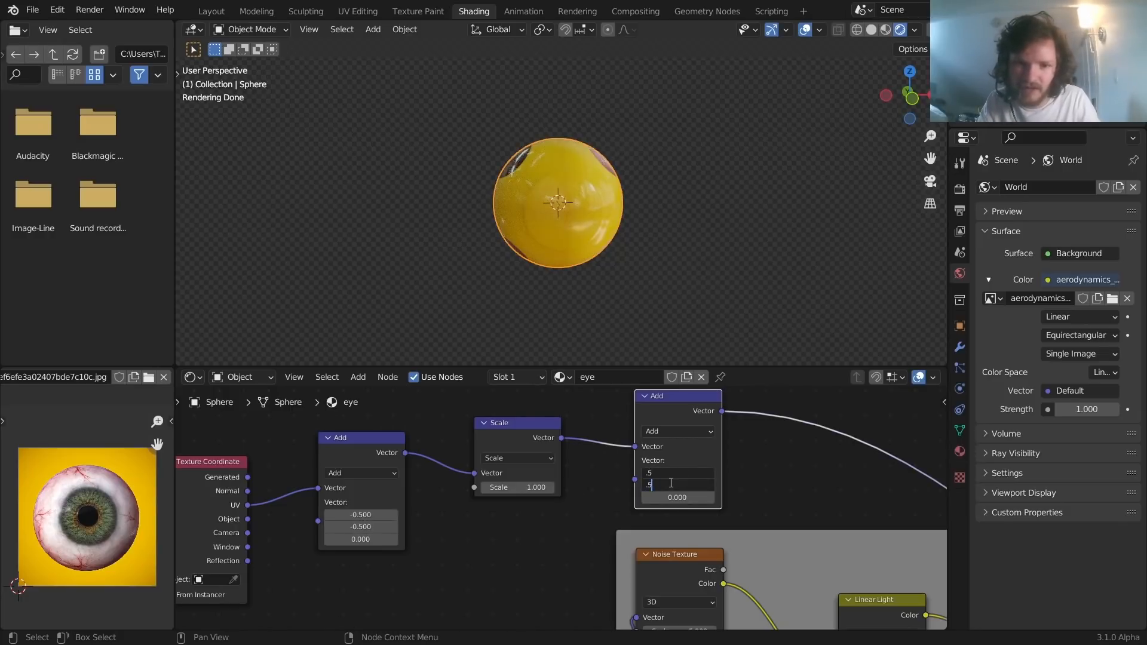
{"action": "type", "text": "5"}
{"action": "key", "text": "Return"}
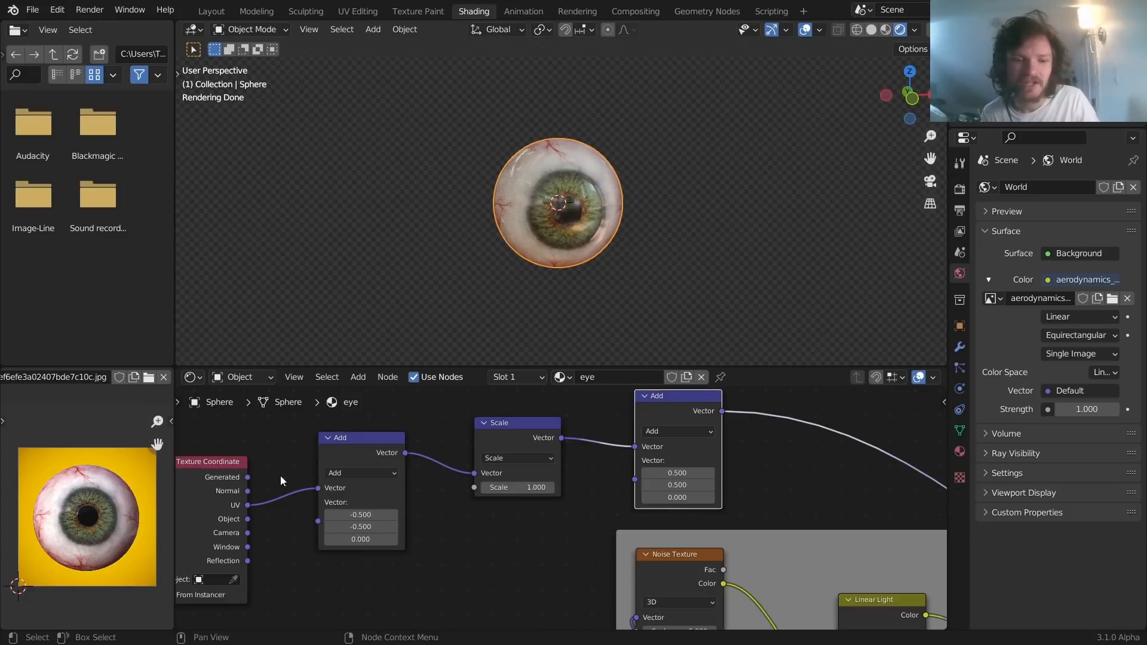
{"action": "middle_click_drag", "start_coordinate": [294, 475], "coordinate": [459, 456]}
{"action": "left_click_drag", "start_coordinate": [406, 489], "coordinate": [369, 458]}
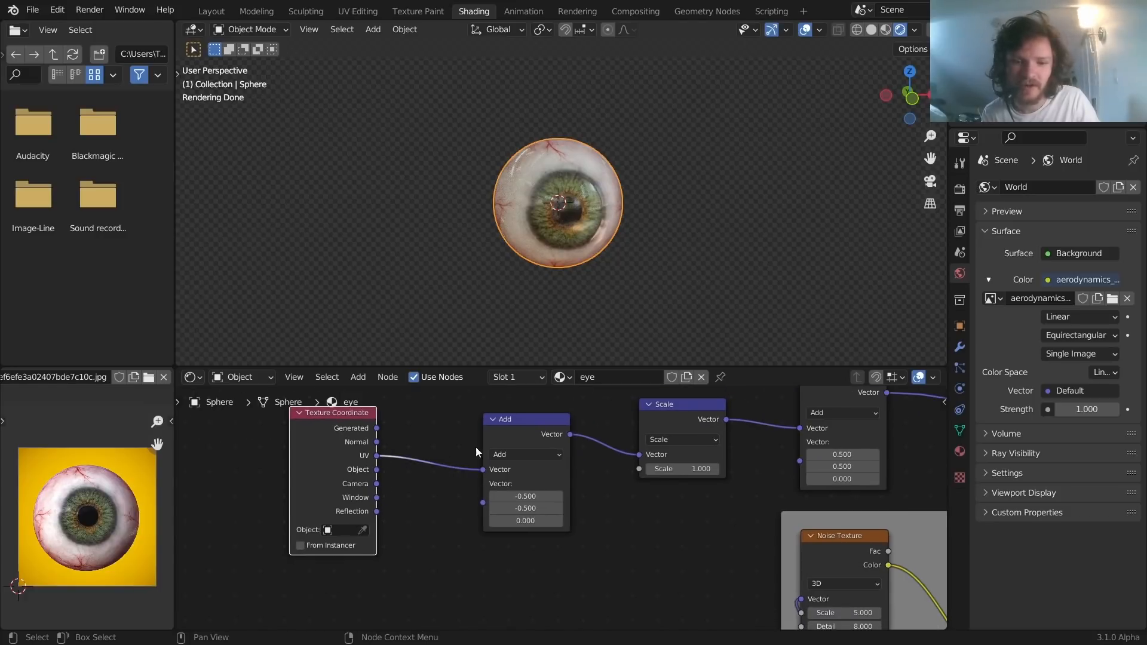
Mute the Scale node and the Add node after it so only the -0.5 offset acts on the UVs
{"action": "middle_click_drag", "start_coordinate": [700, 418], "coordinate": [662, 435]}
{"action": "left_click", "coordinate": [669, 440]}
{"action": "key", "text": "m"}
{"action": "left_click", "coordinate": [520, 468]}
{"action": "key", "text": "m"}
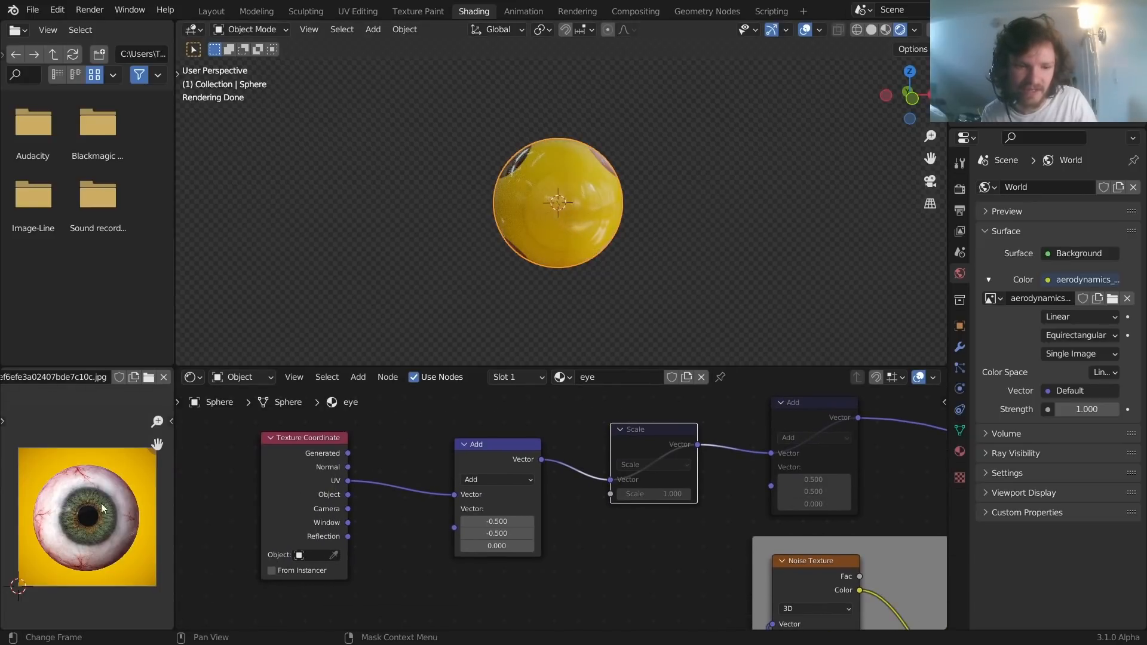
In Edit Mode, shift the eye's UV island to the image's lower-left corner, then undo the move
{"action": "key", "text": "Tab"}
{"action": "key", "text": "g"}
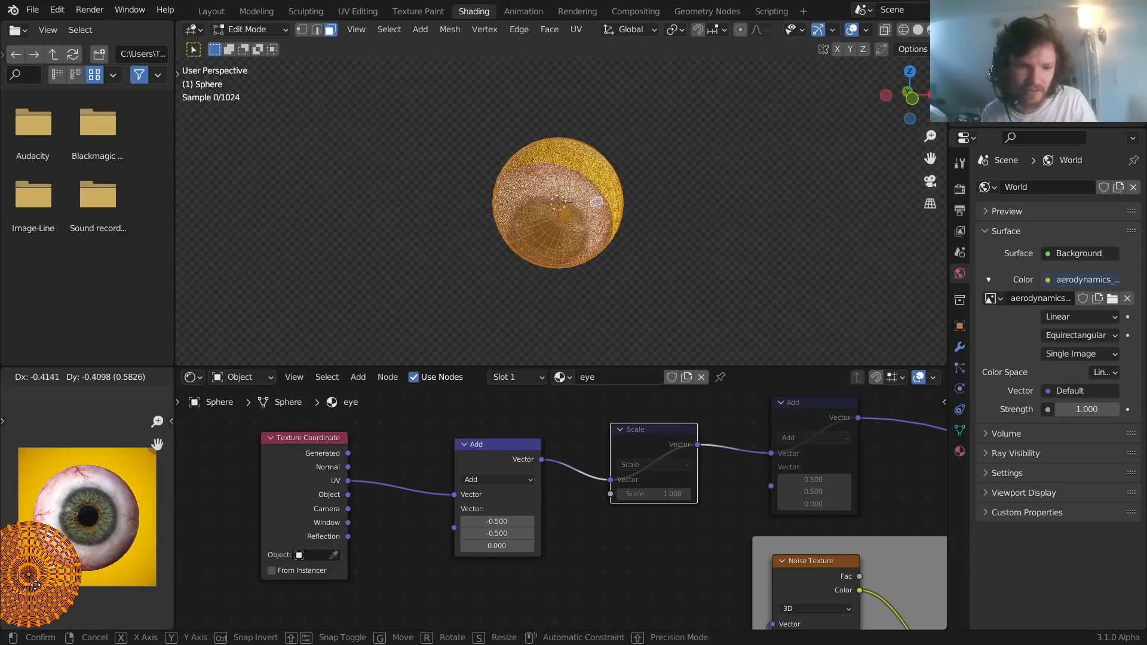
{"action": "left_click", "coordinate": [27, 593]}
{"action": "key", "text": "ctrl+z"}
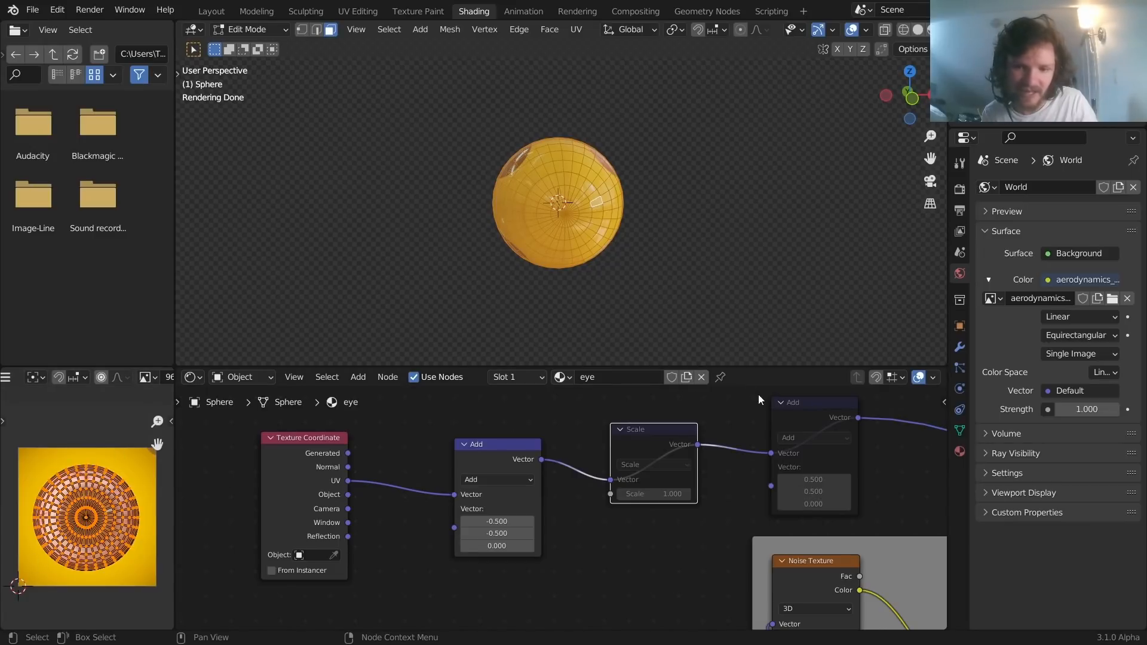
Unmute the Scale node and the Add node after it, then clear the node selection
{"action": "key", "text": "m"}
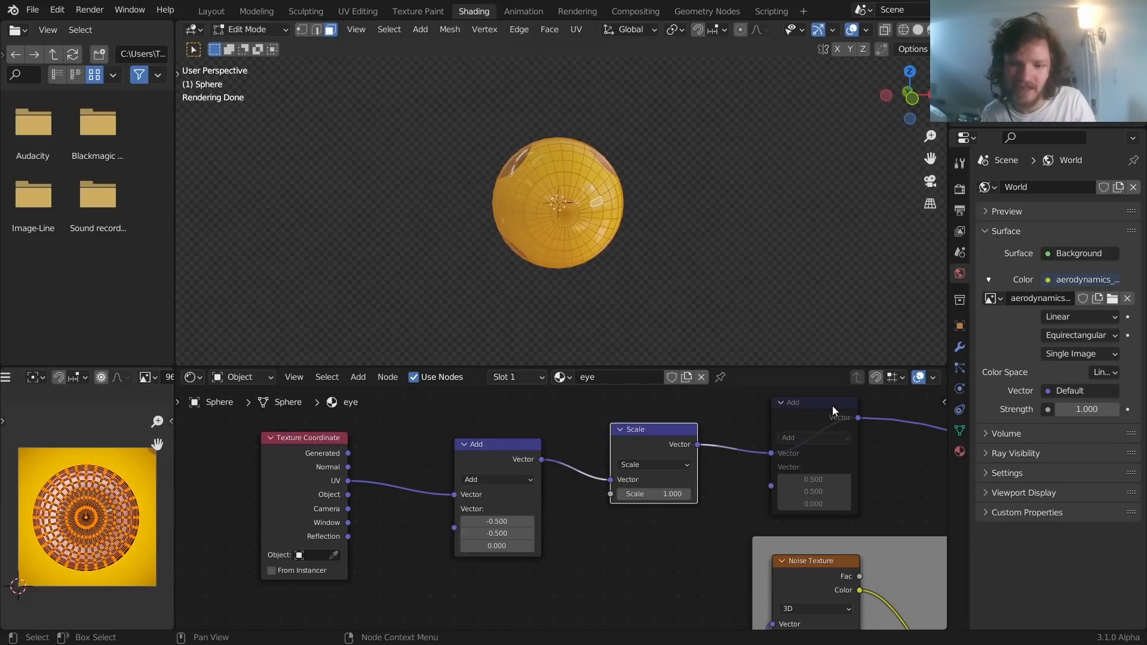
{"action": "left_click", "coordinate": [833, 406]}
{"action": "key", "text": "m"}
{"action": "left_click_drag", "start_coordinate": [500, 411], "coordinate": [846, 464]}
{"action": "left_click", "coordinate": [903, 453]}
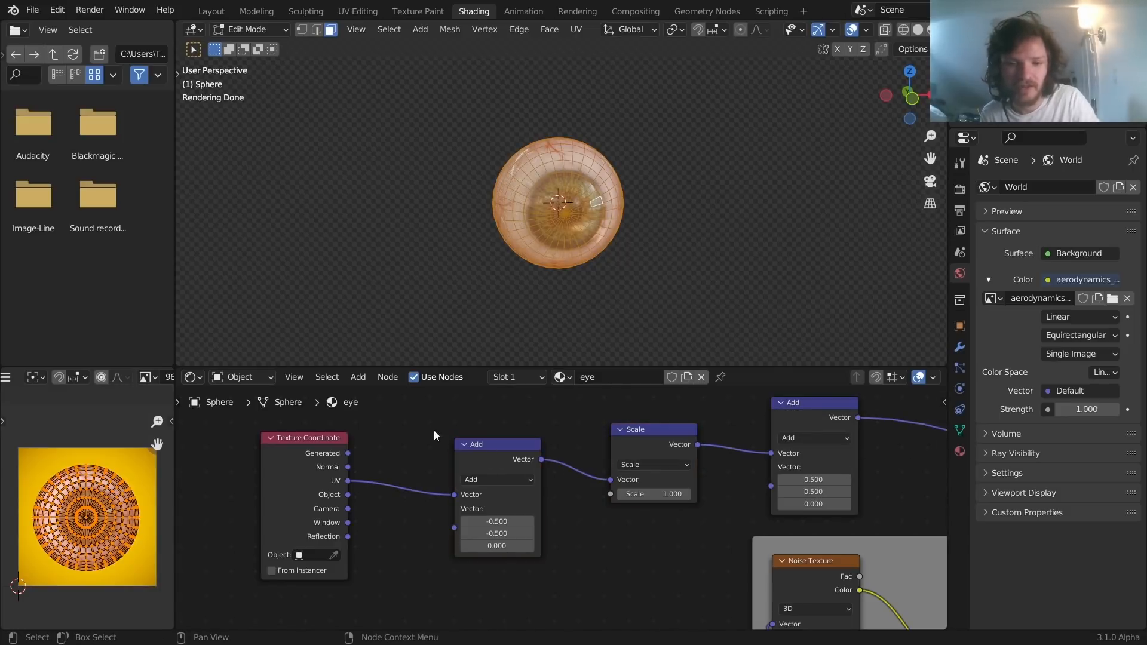
Try placing a Combine XYZ node below the first Add node and entering its X and Y values
{"action": "key", "text": "shift+a"}
{"action": "type", "text": "vec"}
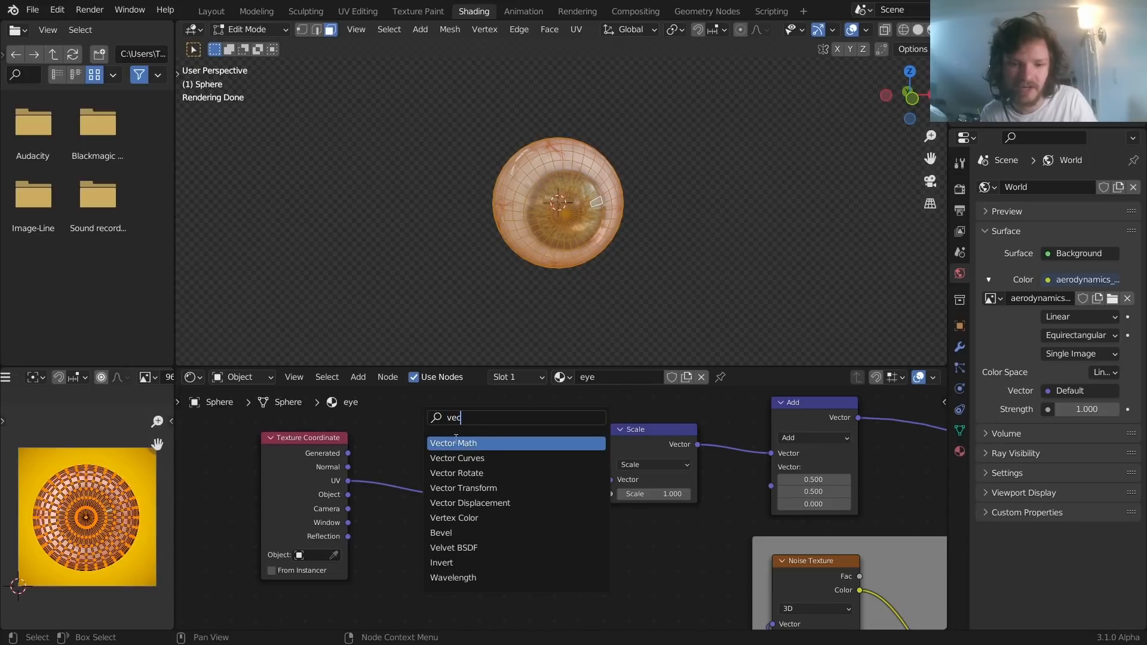
{"action": "key", "text": "BackSpace"}
{"action": "key", "text": "BackSpace"}
{"action": "key", "text": "BackSpace"}
{"action": "type", "text": "comb"}
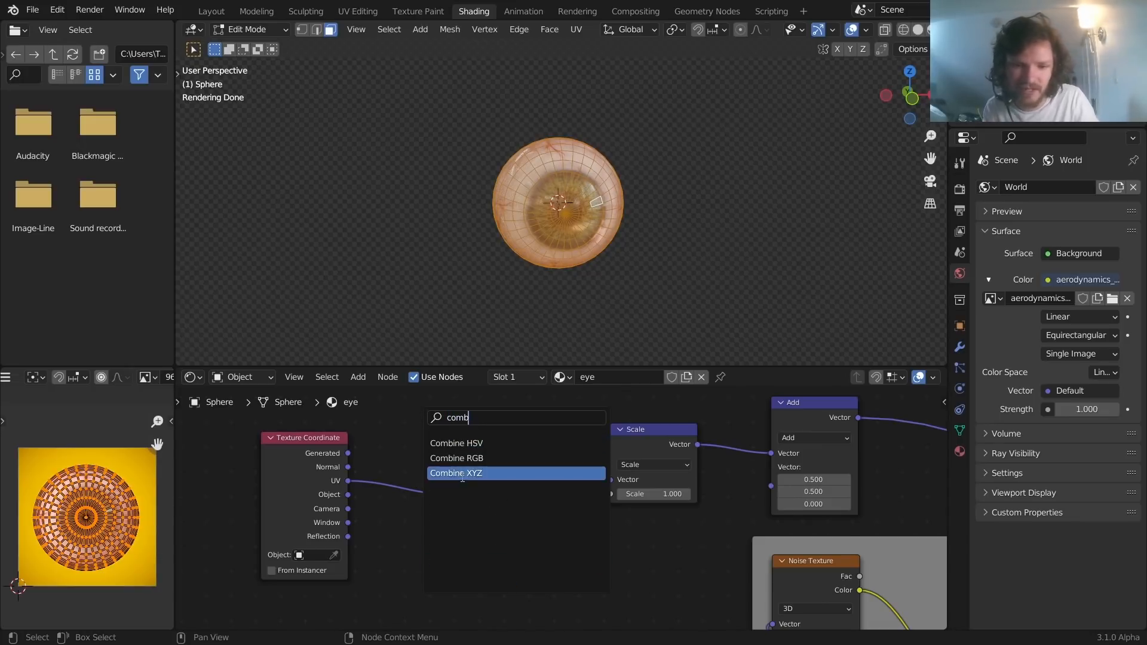
{"action": "left_click", "coordinate": [460, 472]}
{"action": "left_click", "coordinate": [414, 616]}
{"action": "left_click_drag", "start_coordinate": [411, 618], "coordinate": [411, 603]}
{"action": "key", "text": "BackSpace"}
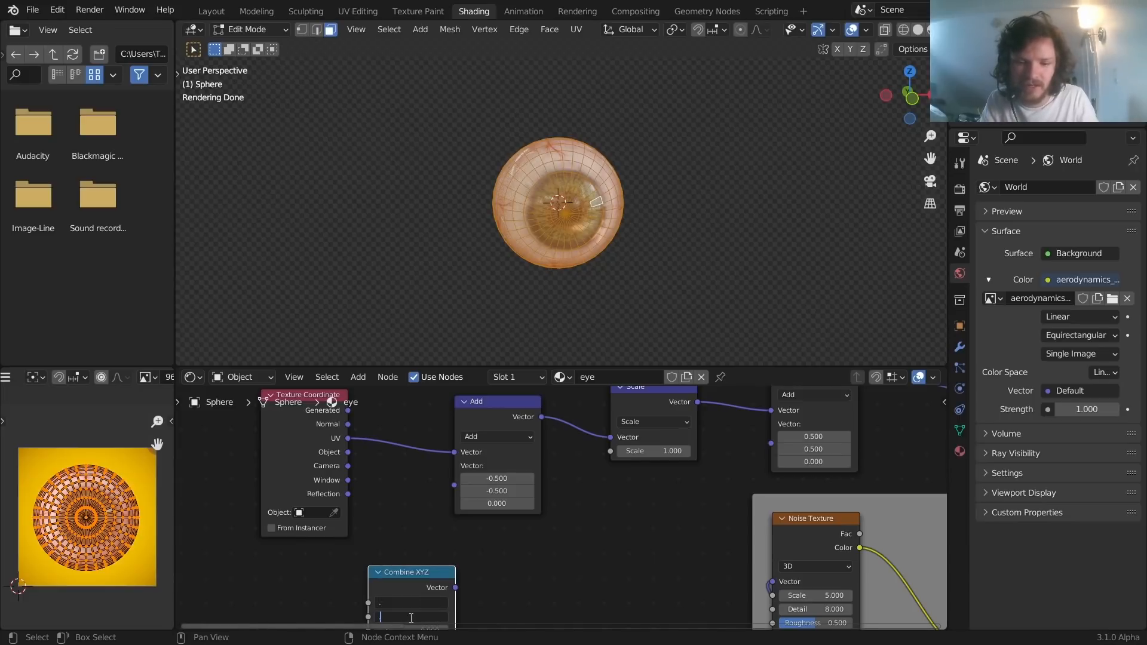
{"action": "key", "text": "Return"}
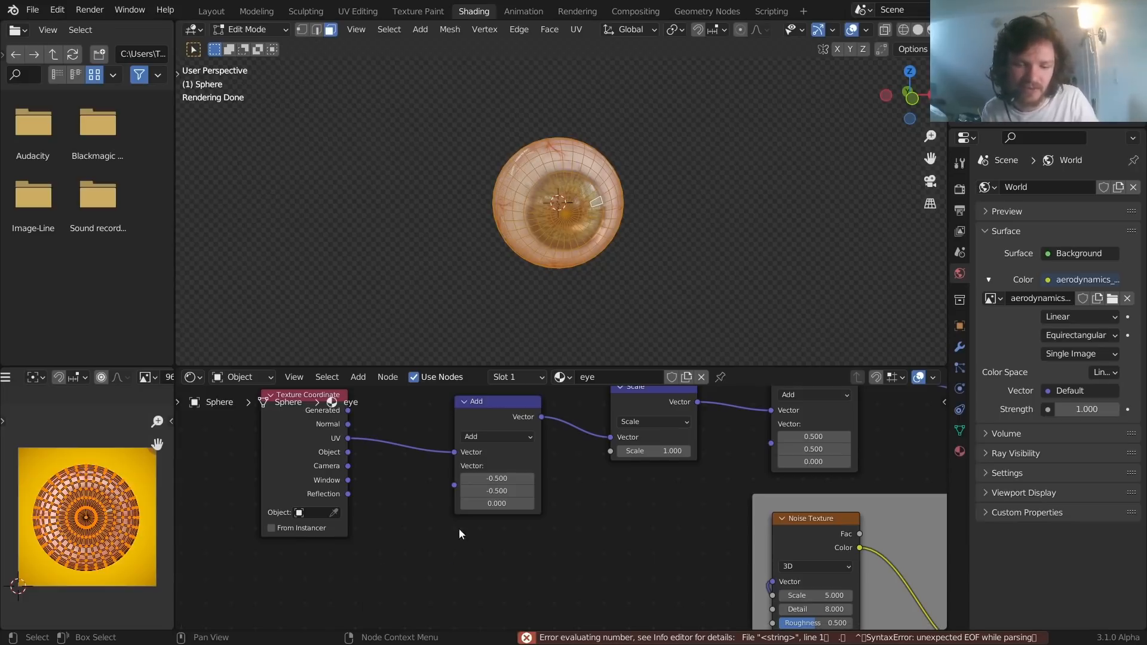
Return to Object Mode and test different Scale values on the vector Scale node, ending at 1.000
{"action": "middle_click_drag", "start_coordinate": [516, 491], "coordinate": [429, 534]}
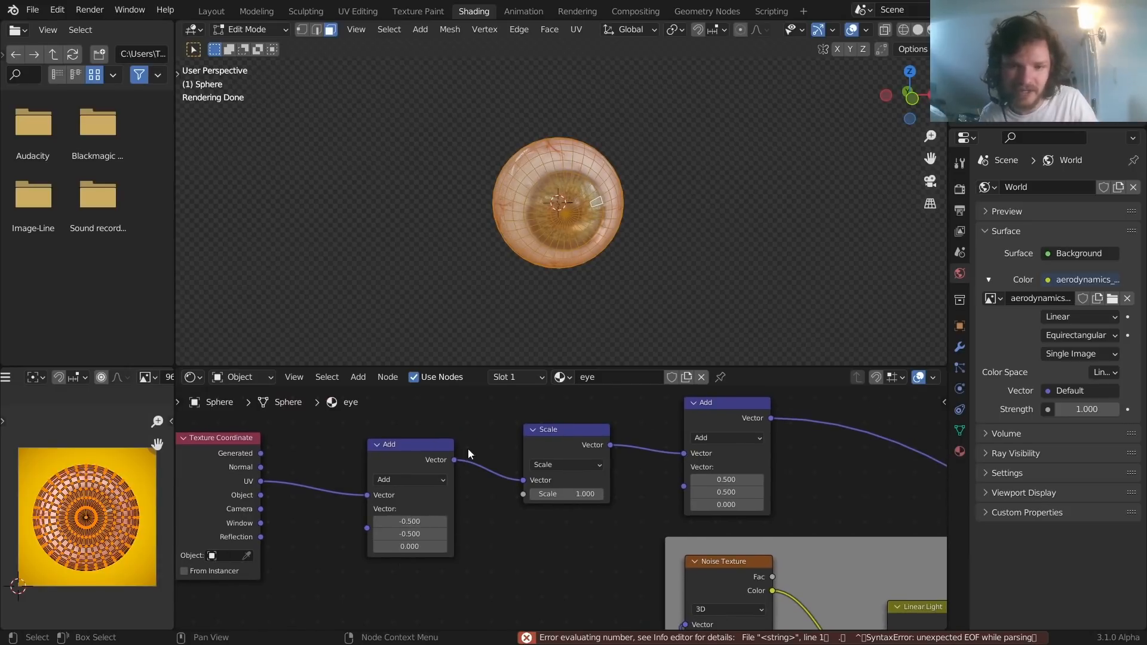
{"action": "key", "text": "Tab"}
{"action": "scroll", "coordinate": [566, 503], "scroll_direction": "up", "scroll_amount": 1}
{"action": "mouse_move", "coordinate": [583, 491]}
{"action": "left_mouse_down", "text": "ctrl"}
{"action": "mouse_move", "coordinate": [597, 491]}
{"action": "mouse_move", "coordinate": [529, 491]}
{"action": "mouse_move", "coordinate": [659, 491]}
{"action": "mouse_move", "coordinate": [580, 493]}
{"action": "left_mouse_up", "text": "ctrl"}
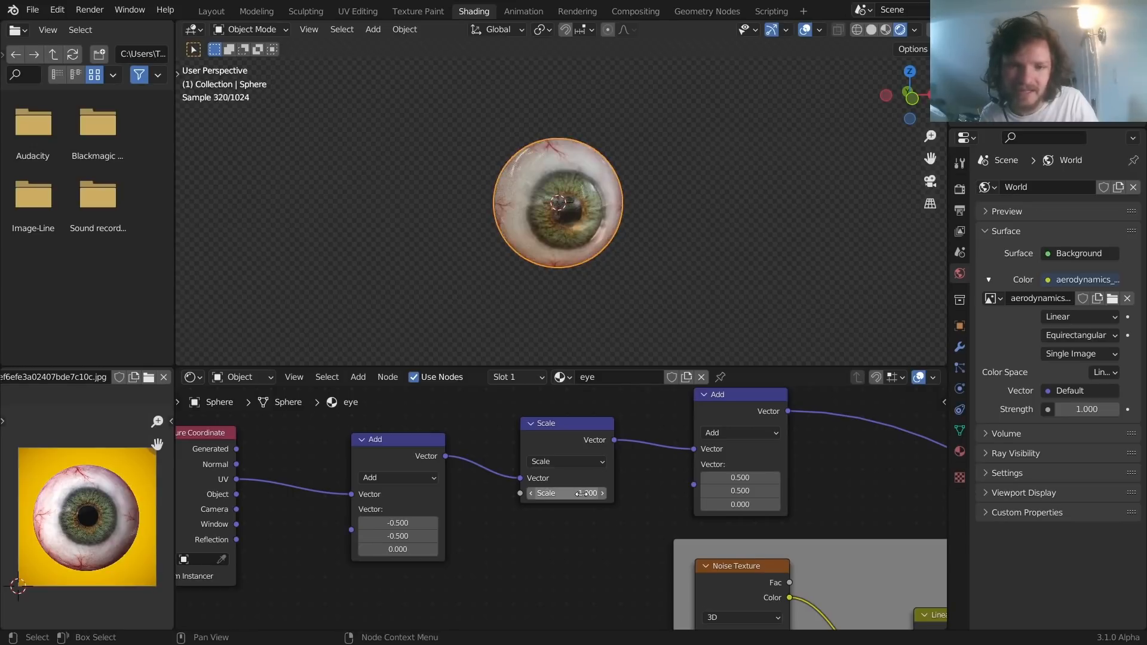
{"action": "scroll", "coordinate": [579, 270], "scroll_direction": "up", "scroll_amount": 3}
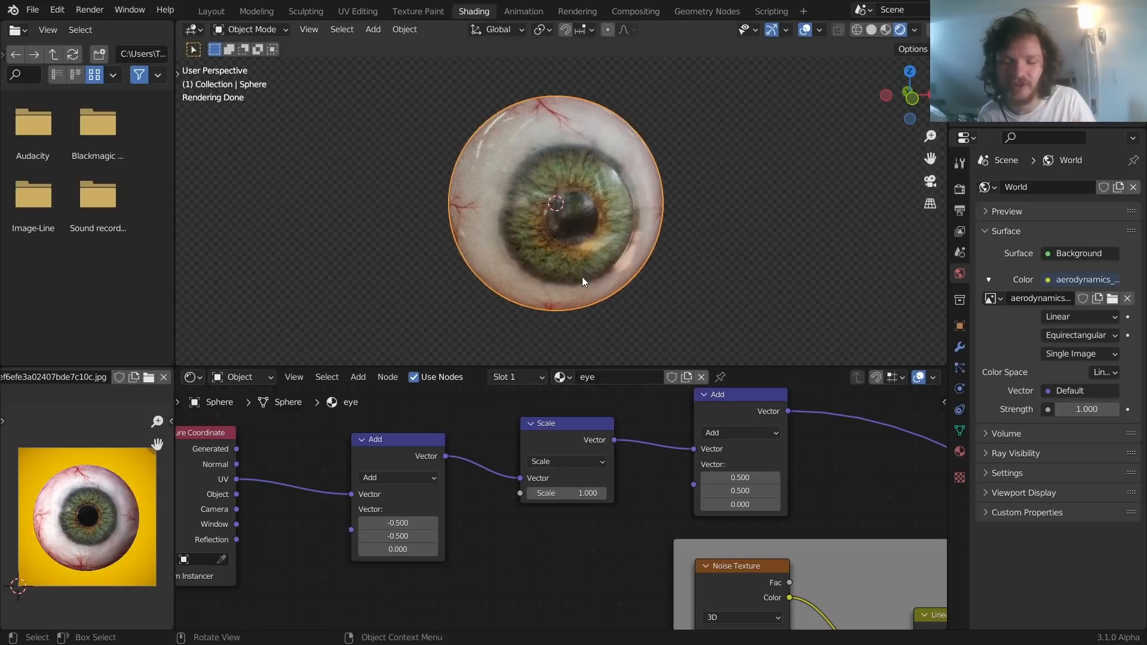
{"action": "mouse_move", "coordinate": [583, 493]}
{"action": "left_mouse_down", "text": "ctrl"}
{"action": "mouse_move", "coordinate": [592, 493]}
{"action": "mouse_move", "coordinate": [582, 492]}
{"action": "left_mouse_up", "text": "ctrl"}
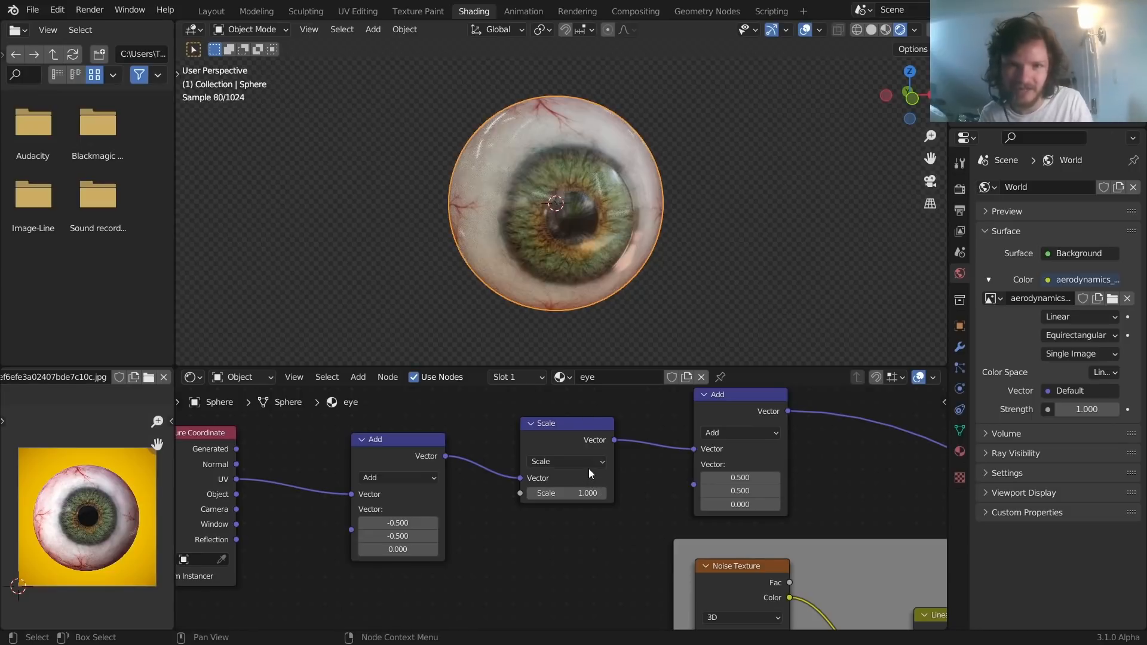
Move the Texture Coordinate node farther from the first Add node, test a larger Scale value and reset it to 1.000
{"action": "scroll", "coordinate": [589, 474], "scroll_direction": "down", "scroll_amount": 2}
{"action": "middle_click_drag", "start_coordinate": [411, 469], "coordinate": [551, 482]}
{"action": "left_click_drag", "start_coordinate": [438, 493], "coordinate": [381, 505]}
{"action": "left_click_drag", "start_coordinate": [708, 511], "coordinate": [746, 510], "text": "shift"}
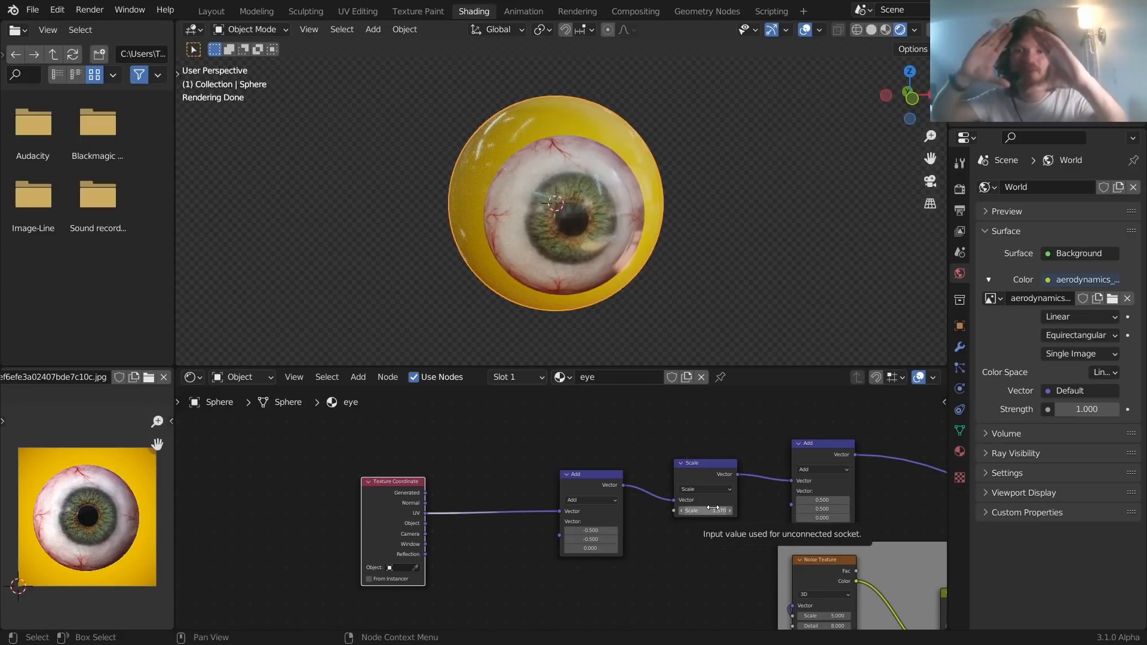
{"action": "key", "text": "BackSpace"}
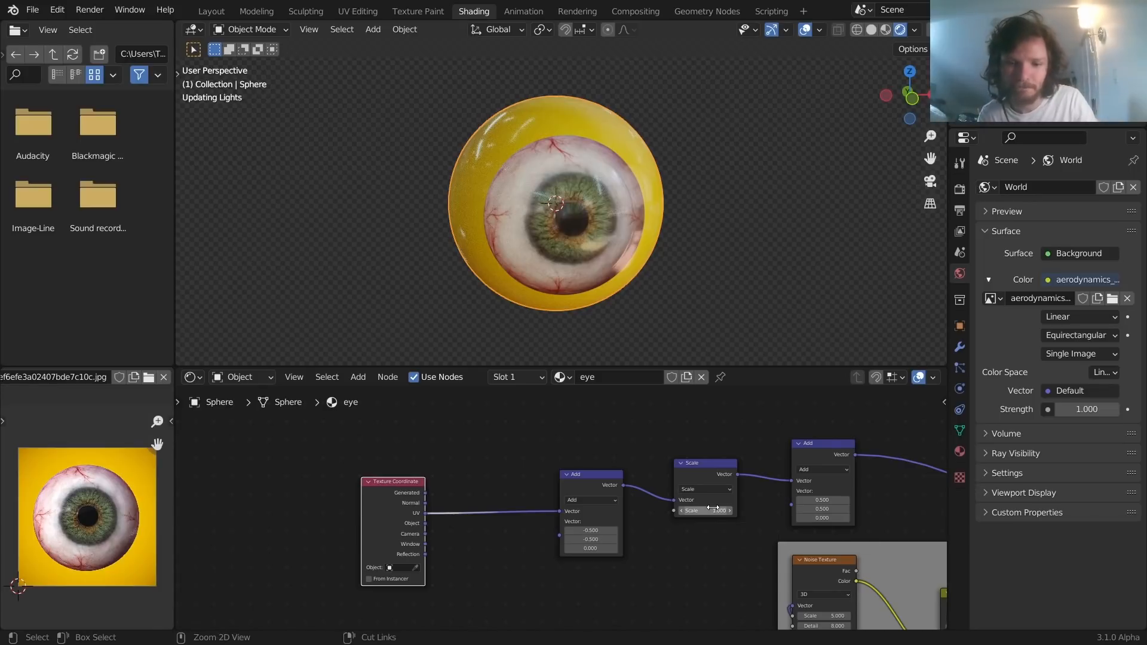
Duplicate the first Add node, place the copy above the node chain and set its operation to Distance
{"action": "scroll", "coordinate": [533, 485], "scroll_direction": "up", "scroll_amount": 3}
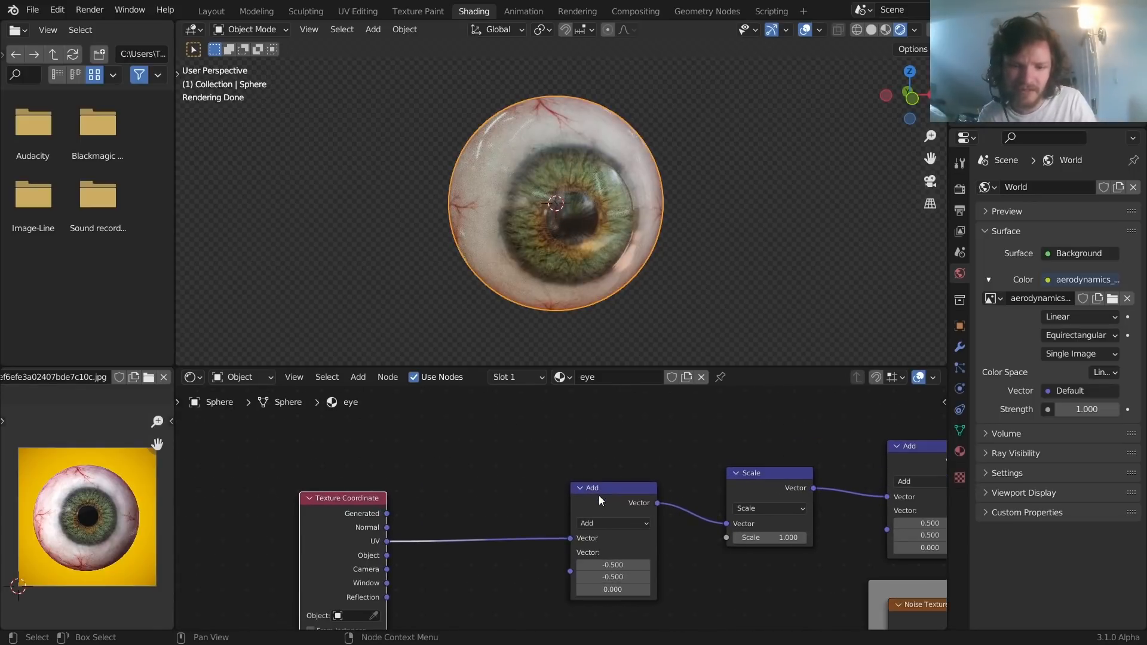
{"action": "middle_click_drag", "start_coordinate": [600, 501], "coordinate": [614, 542]}
{"action": "key", "text": "shift+d"}
{"action": "left_click", "coordinate": [533, 429]}
{"action": "left_click", "coordinate": [530, 434]}
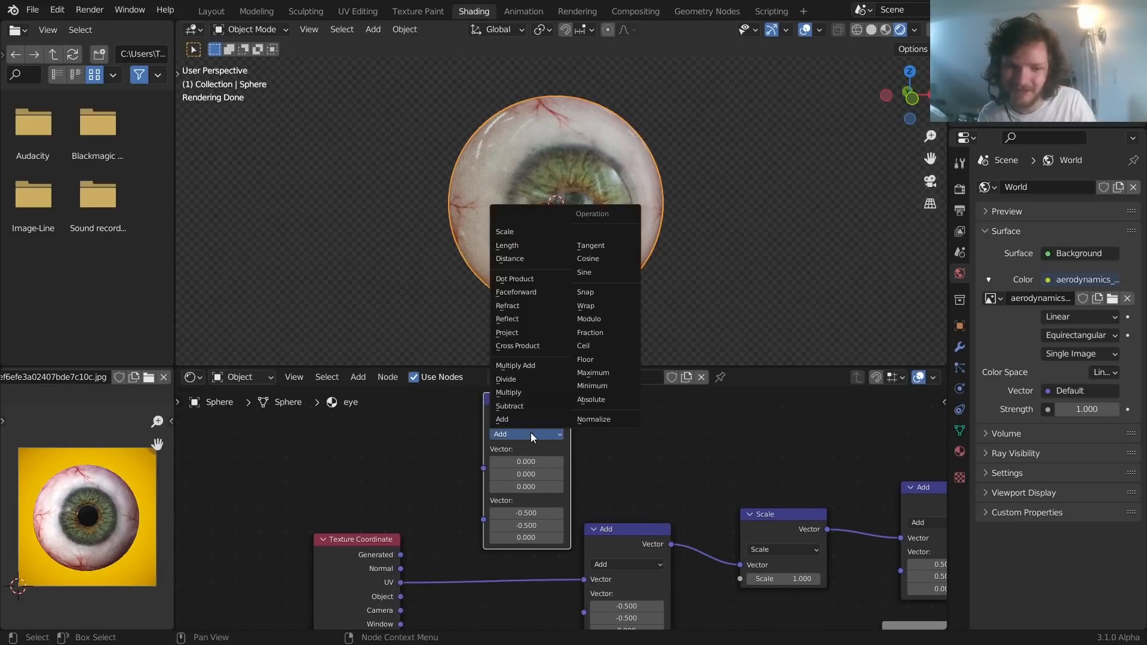
{"action": "left_click", "coordinate": [510, 260]}
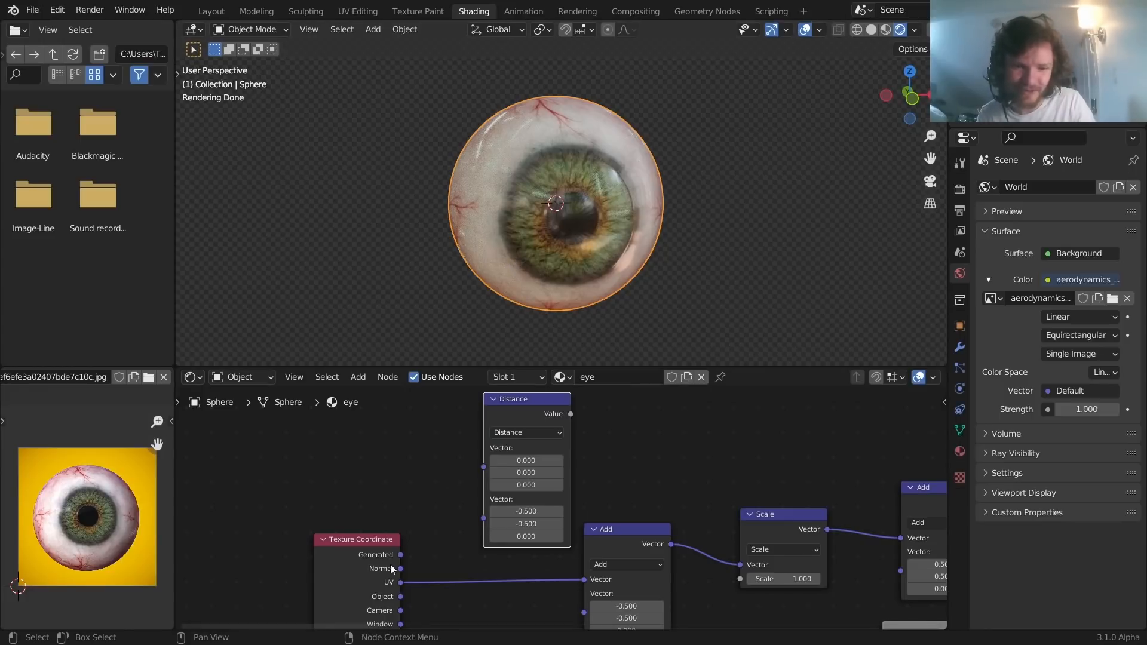
Connect the Texture Coordinate's UV output to the Distance node's first Vector input, replacing the trial link from Generated
{"action": "left_click_drag", "start_coordinate": [400, 554], "coordinate": [484, 467]}
{"action": "middle_click_drag", "start_coordinate": [537, 446], "coordinate": [529, 471]}
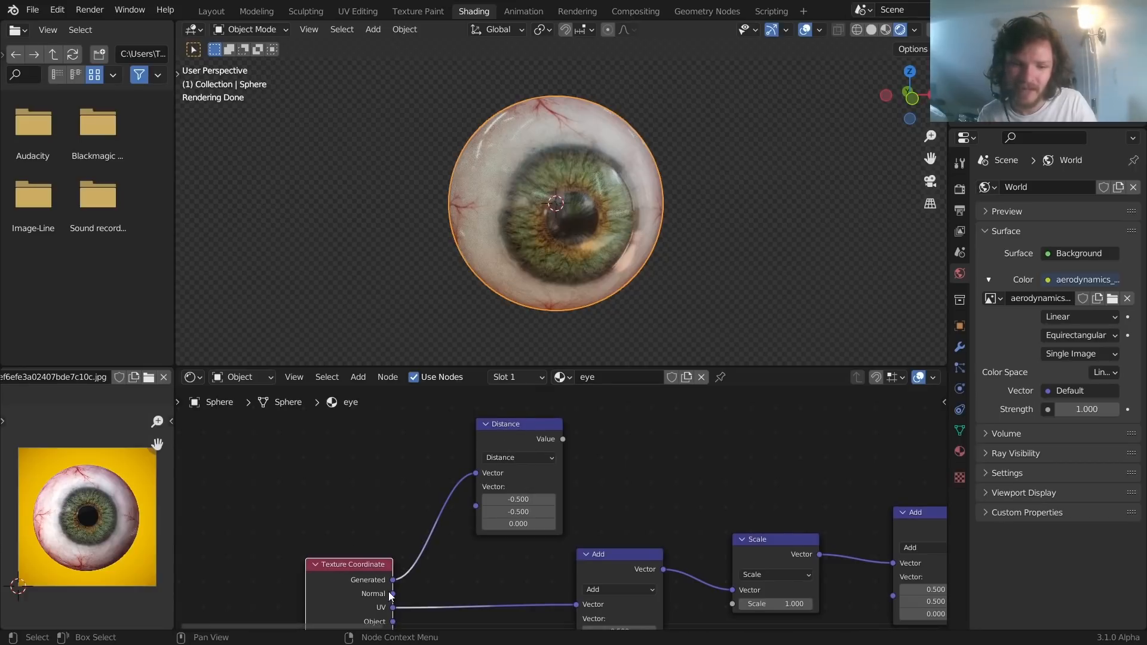
{"action": "right_click_drag", "start_coordinate": [411, 563], "coordinate": [399, 596], "text": "ctrl"}
{"action": "left_click_drag", "start_coordinate": [392, 607], "coordinate": [476, 491]}
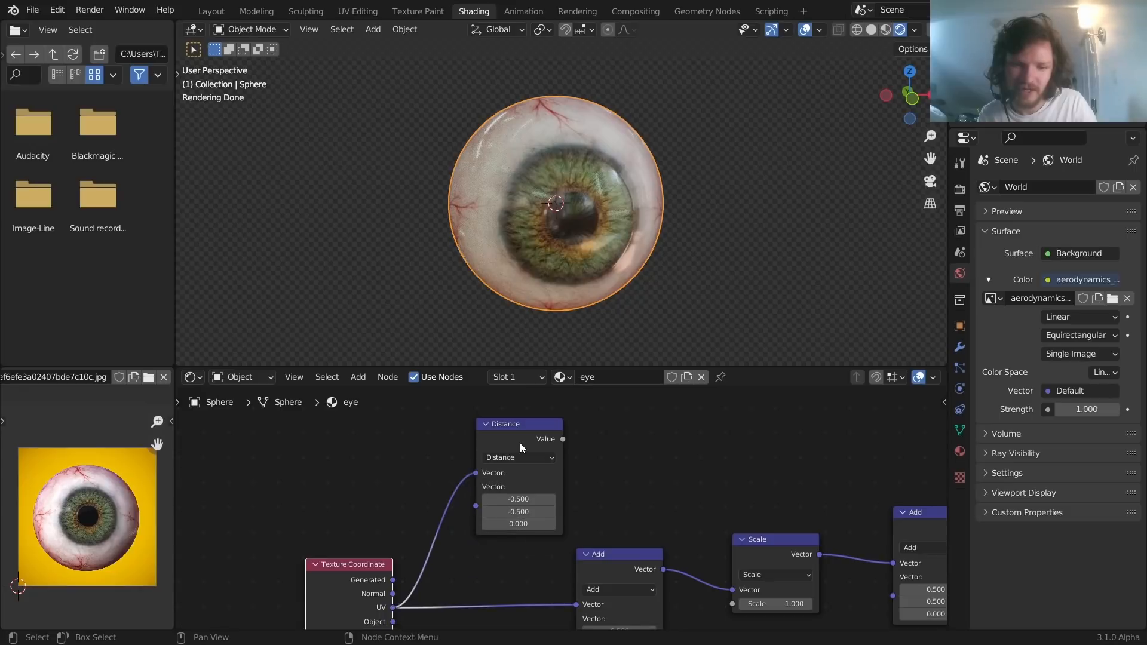
Shift the Distance node slightly upward and preview its Value output on the sphere
{"action": "left_click_drag", "start_coordinate": [514, 433], "coordinate": [514, 425]}
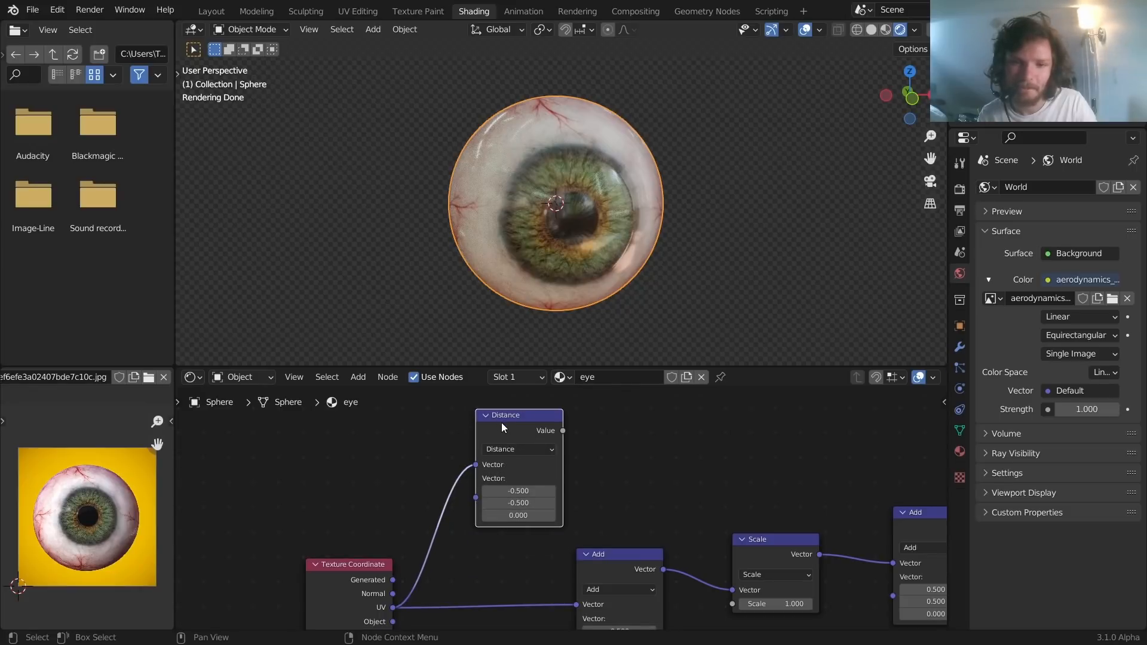
{"action": "left_click", "coordinate": [510, 414], "text": "ctrl+shift"}
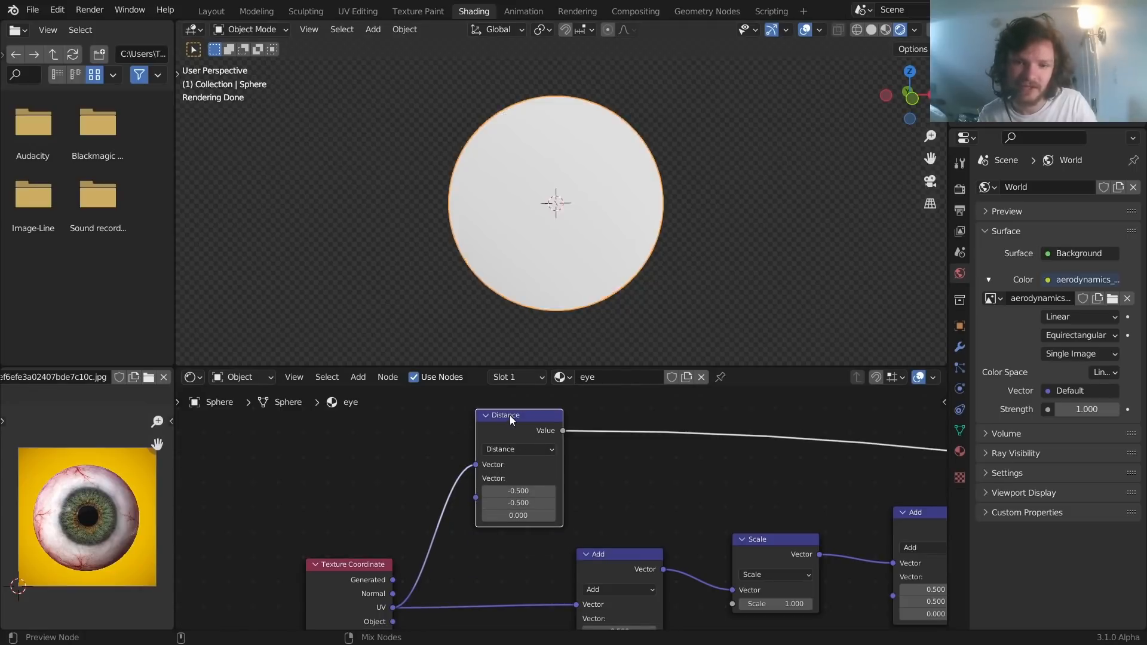
{"action": "middle_click_drag", "start_coordinate": [518, 492], "coordinate": [523, 455]}
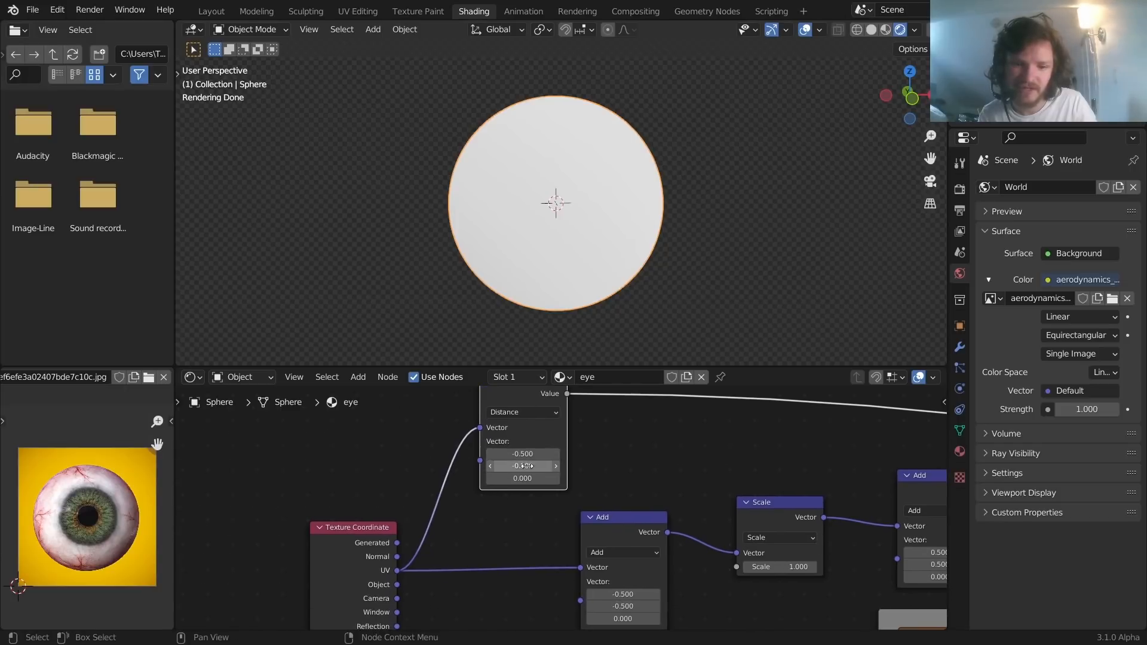
Set the Distance node's second vector X and Y values to 0.500
{"action": "left_click_drag", "start_coordinate": [527, 466], "coordinate": [527, 454]}
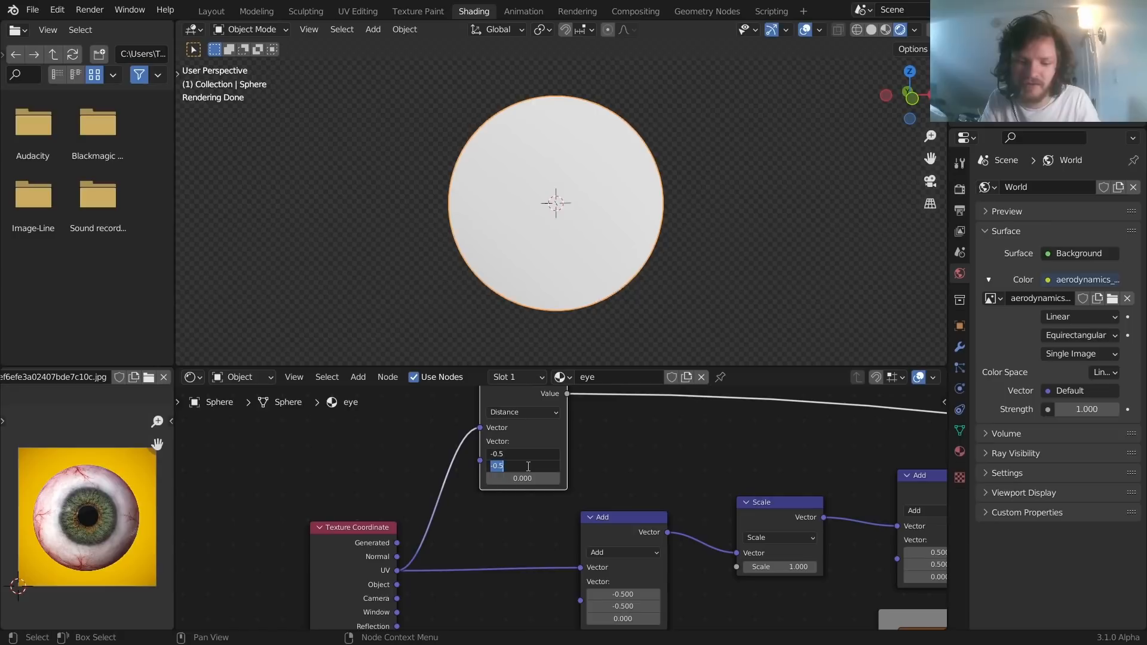
{"action": "type", "text": "0.5"}
{"action": "key", "text": "Return"}
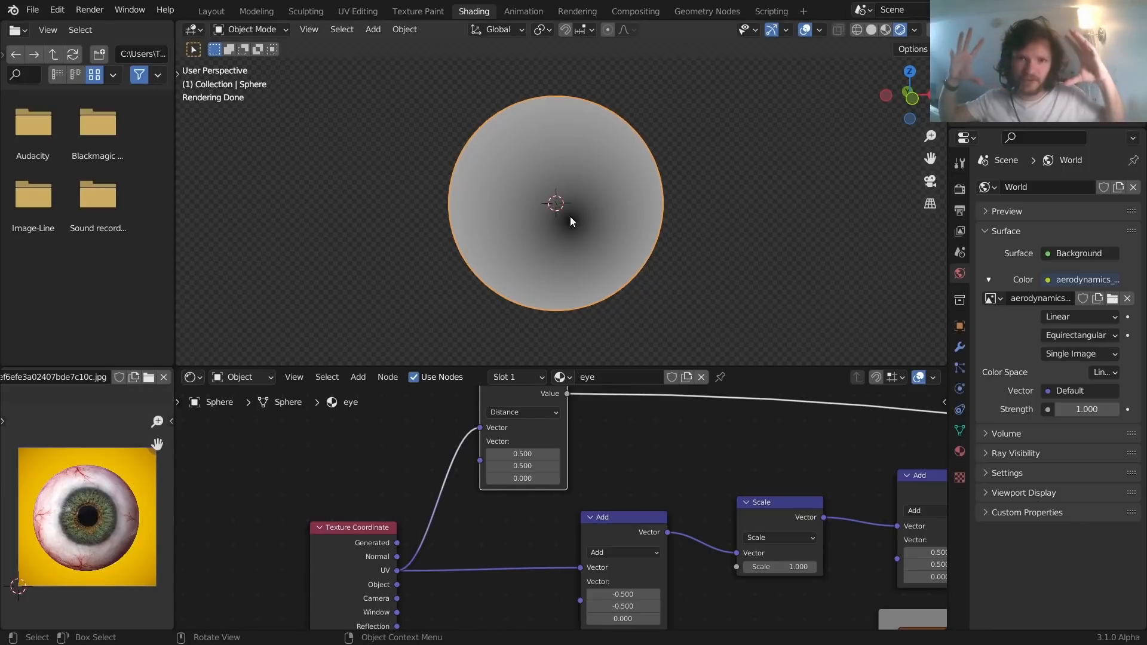
Add a Map Range node onto the link leaving the Distance node's Value output and place it slightly above that node
{"action": "middle_click_drag", "start_coordinate": [686, 417], "coordinate": [556, 443]}
{"action": "key", "text": "shift+a"}
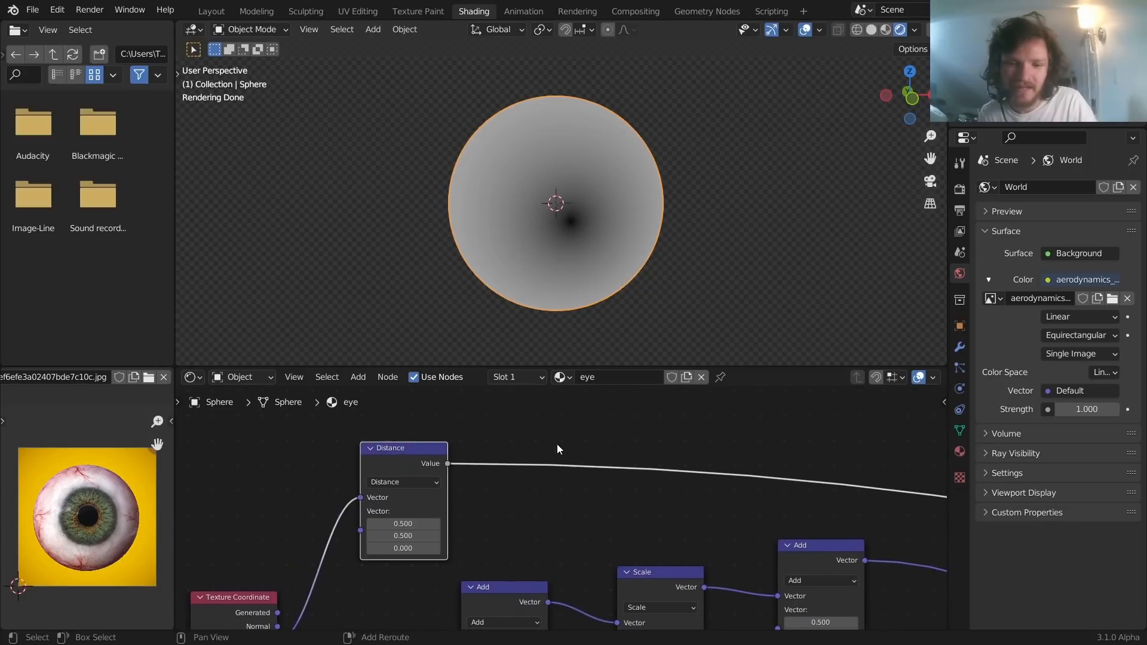
{"action": "type", "text": "rang"}
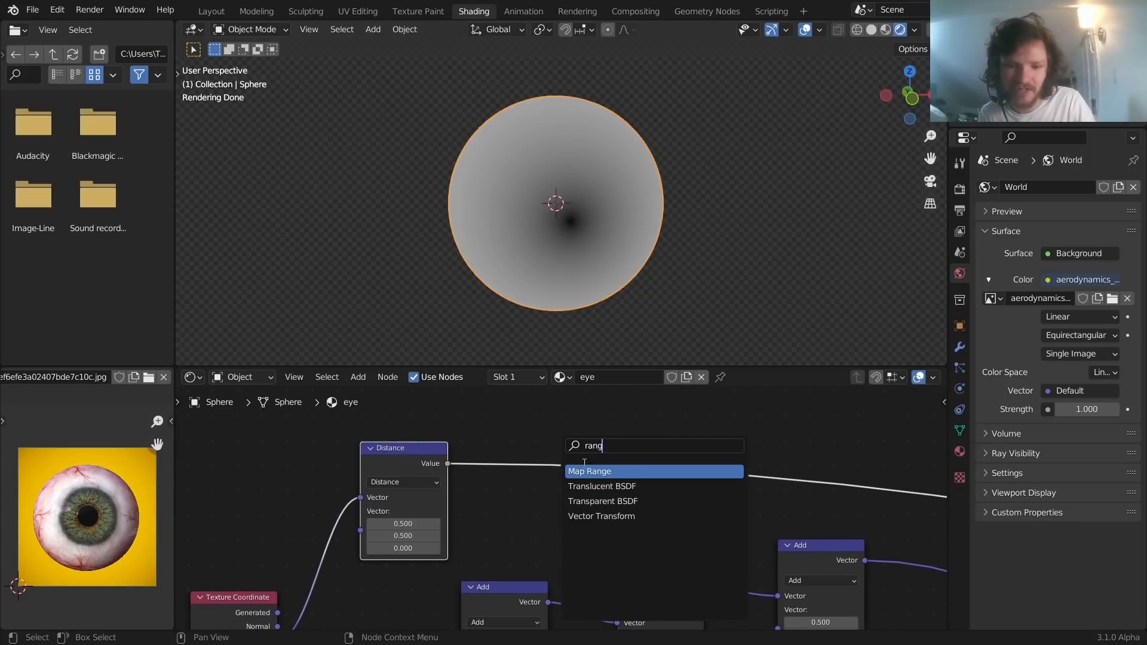
{"action": "key", "text": "Return"}
{"action": "left_click", "coordinate": [538, 453]}
{"action": "left_click_drag", "start_coordinate": [540, 438], "coordinate": [544, 428]}
Set the Map Range node's To Min to 1.000, To Max to 0.000 and From Max to 0.140
{"action": "left_click", "coordinate": [557, 528]}
{"action": "type", "text": "1"}
{"action": "key", "text": "Tab"}
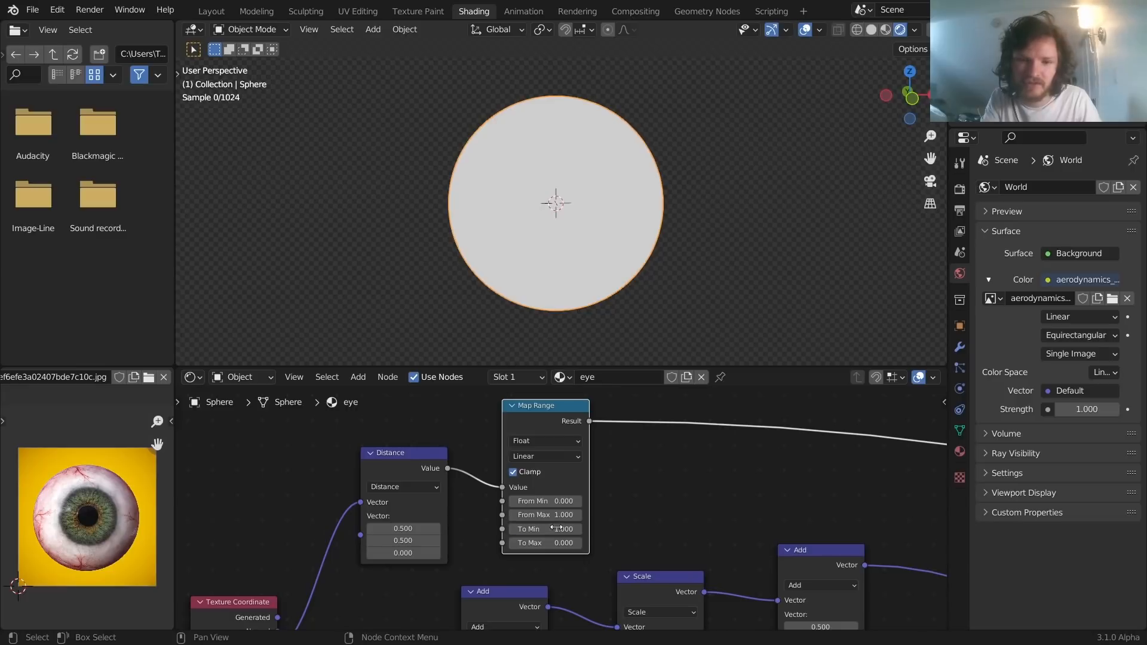
{"action": "type", "text": "0"}
{"action": "key", "text": "Return"}
{"action": "left_click_drag", "start_coordinate": [561, 514], "coordinate": [503, 514], "text": "shift"}
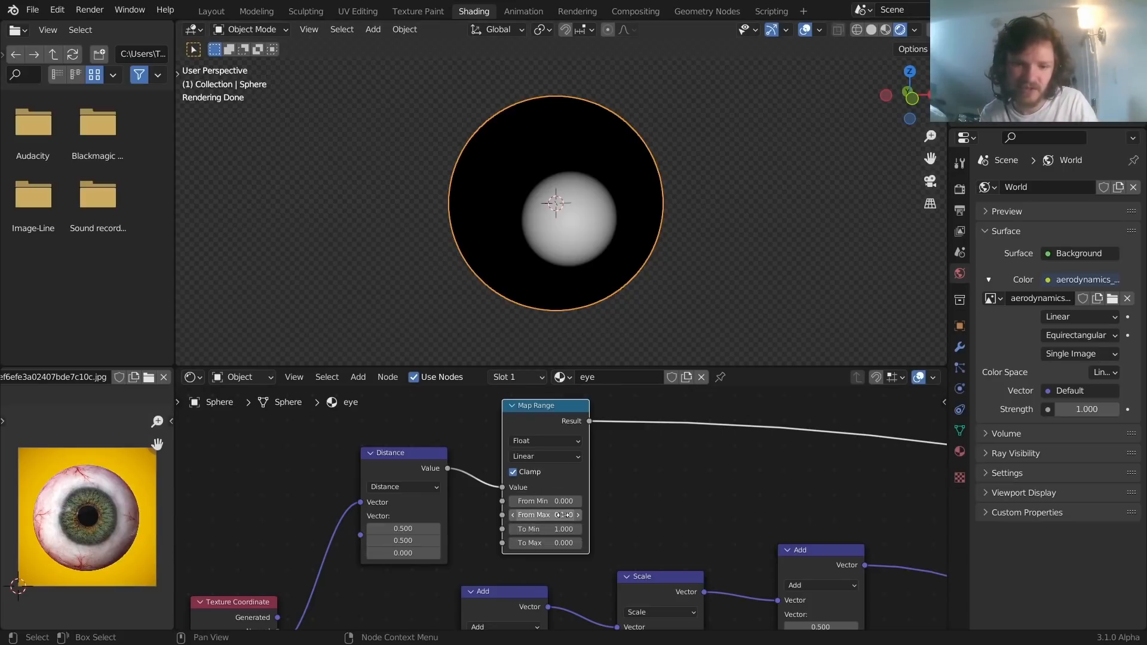
Try toggling Clamp and changing From Max on the Map Range node, restoring both settings
{"action": "left_click", "coordinate": [512, 475]}
{"action": "left_click", "coordinate": [511, 474]}
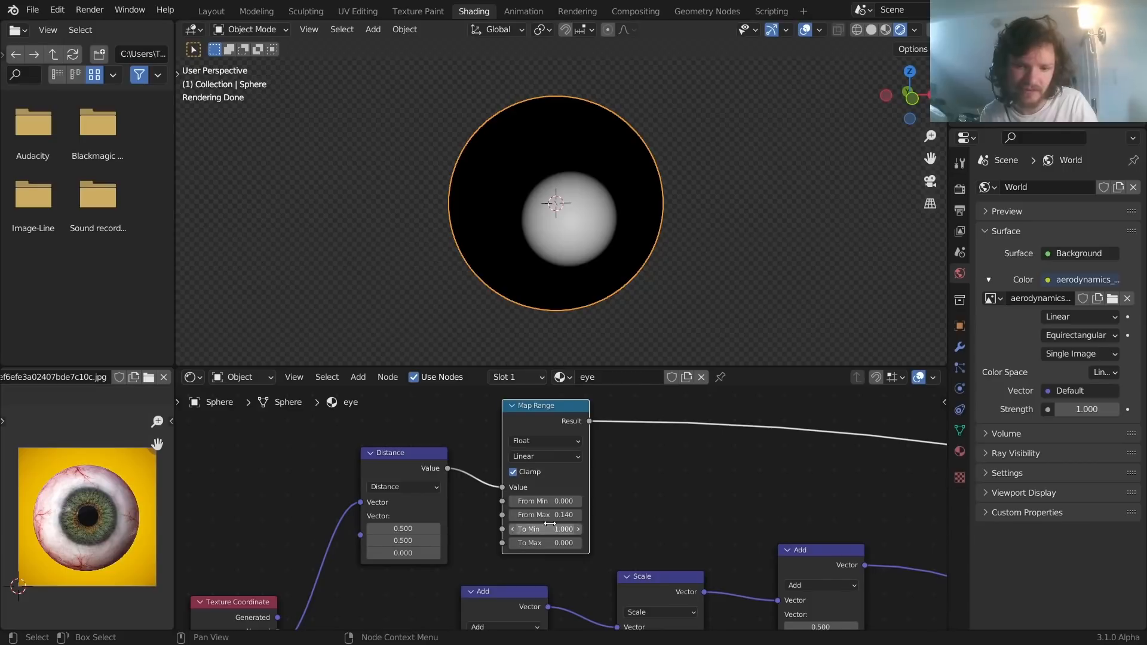
{"action": "left_click_drag", "start_coordinate": [548, 516], "coordinate": [577, 516]}
{"action": "key", "text": "ctrl+z"}
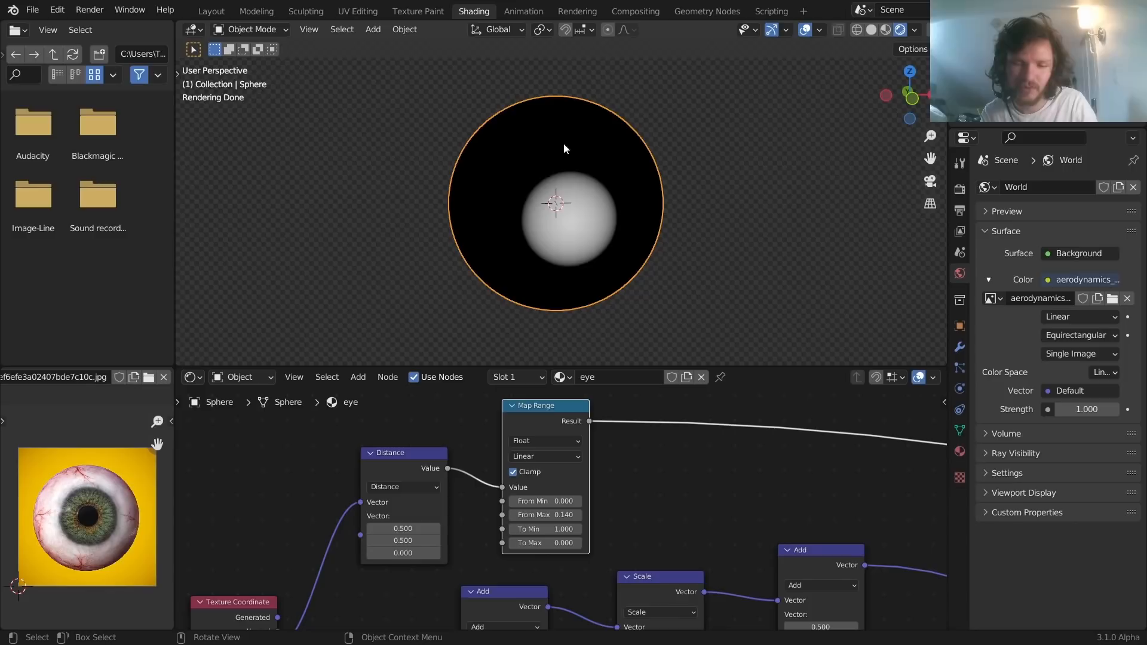
Move the Texture Coordinate, Distance and Map Range nodes as a group farther from the first vector Add node
{"action": "scroll", "coordinate": [592, 478], "scroll_direction": "down", "scroll_amount": 6}
{"action": "middle_click_drag", "start_coordinate": [477, 484], "coordinate": [653, 406]}
{"action": "left_click_drag", "start_coordinate": [471, 532], "coordinate": [564, 475]}
{"action": "key", "text": "g"}
{"action": "left_click", "coordinate": [380, 481]}
{"action": "left_click_drag", "start_coordinate": [503, 440], "coordinate": [710, 401]}
{"action": "key", "text": "g"}
{"action": "left_click", "coordinate": [506, 422]}
{"action": "scroll", "coordinate": [619, 431], "scroll_direction": "up", "scroll_amount": 2}
{"action": "left_click", "coordinate": [619, 429]}
{"action": "middle_click_drag", "start_coordinate": [619, 420], "coordinate": [555, 475]}
Add a Math node onto the link leaving the Map Range node's Result output
{"action": "key", "text": "shift+a"}
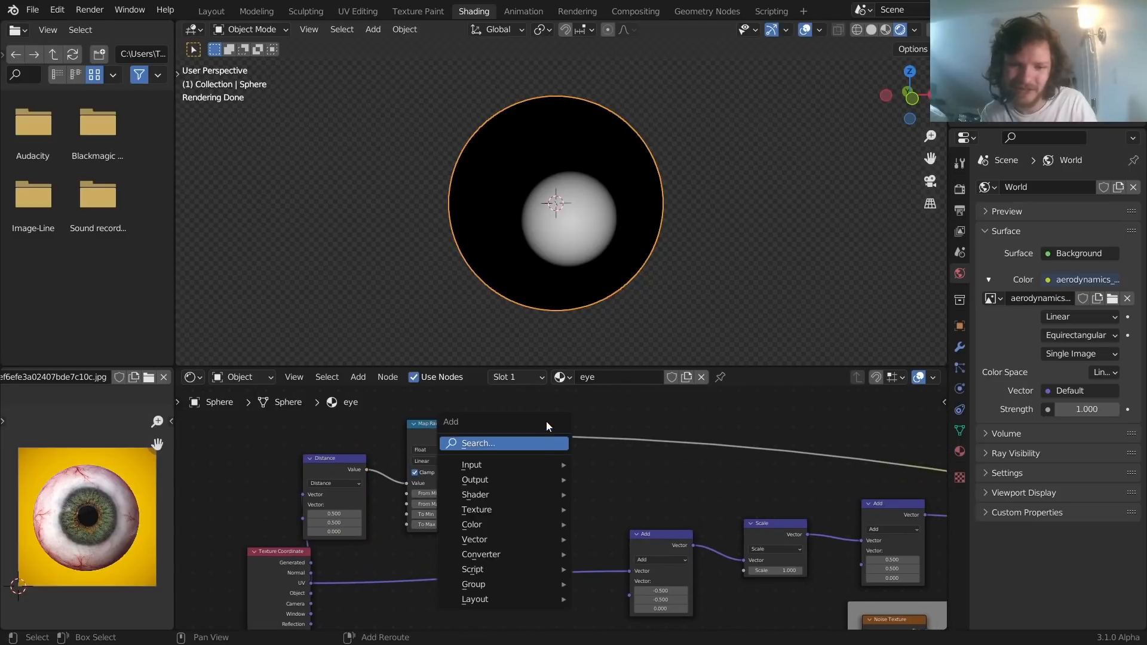
{"action": "left_click", "coordinate": [536, 444]}
{"action": "type", "text": "math"}
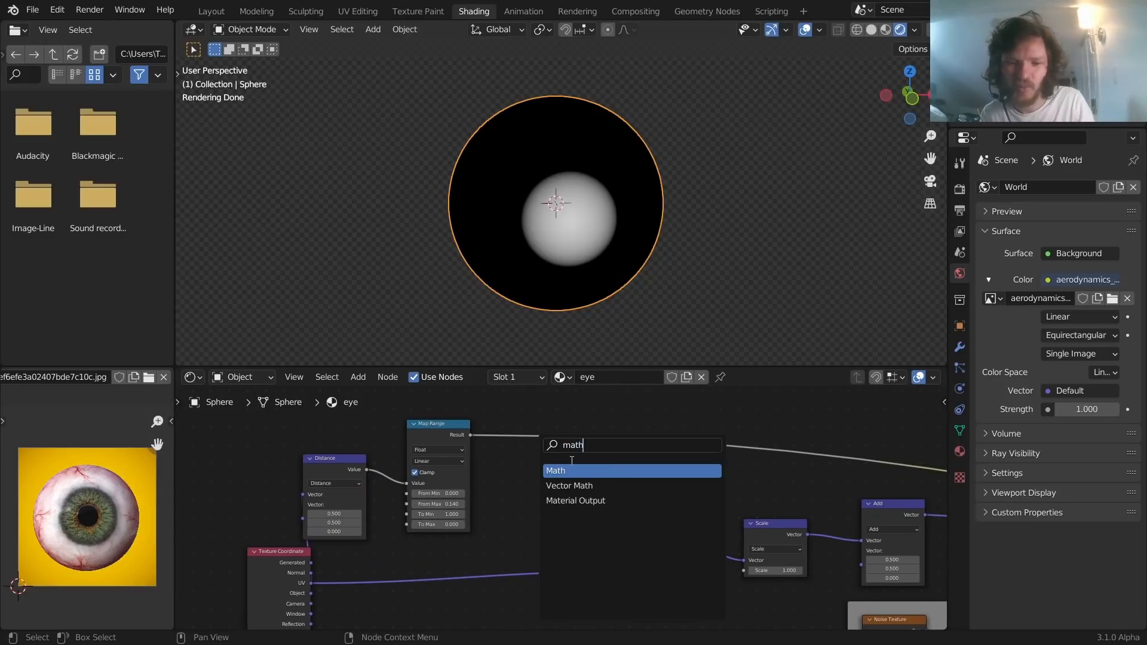
{"action": "key", "text": "Return"}
{"action": "left_click", "coordinate": [555, 430]}
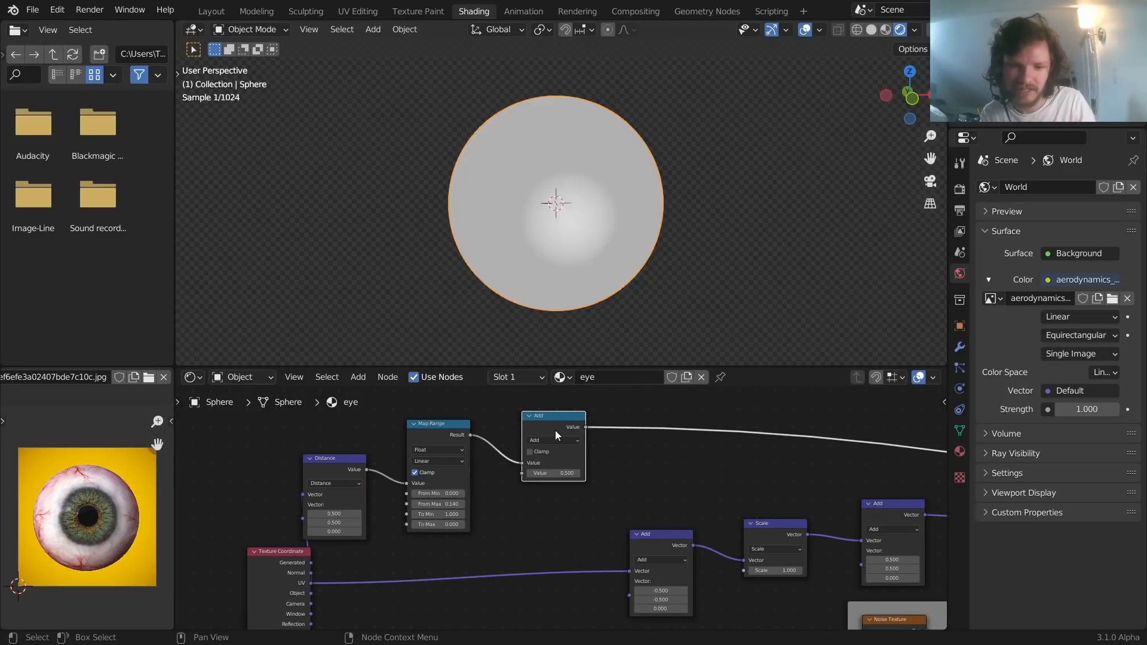
Set the math Add node's second Value to 1.000 and compare the result with the node muted and unmuted
{"action": "left_click", "coordinate": [561, 472]}
{"action": "type", "text": "1"}
{"action": "key", "text": "Return"}
{"action": "key", "text": "m"}
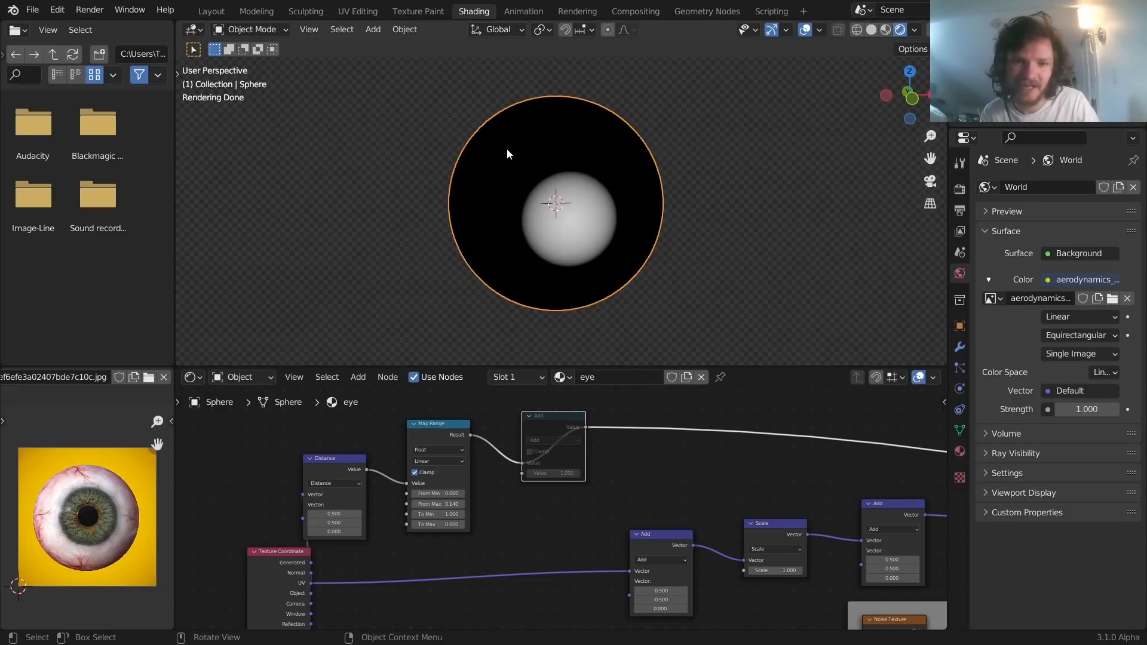
{"action": "key", "text": "m"}
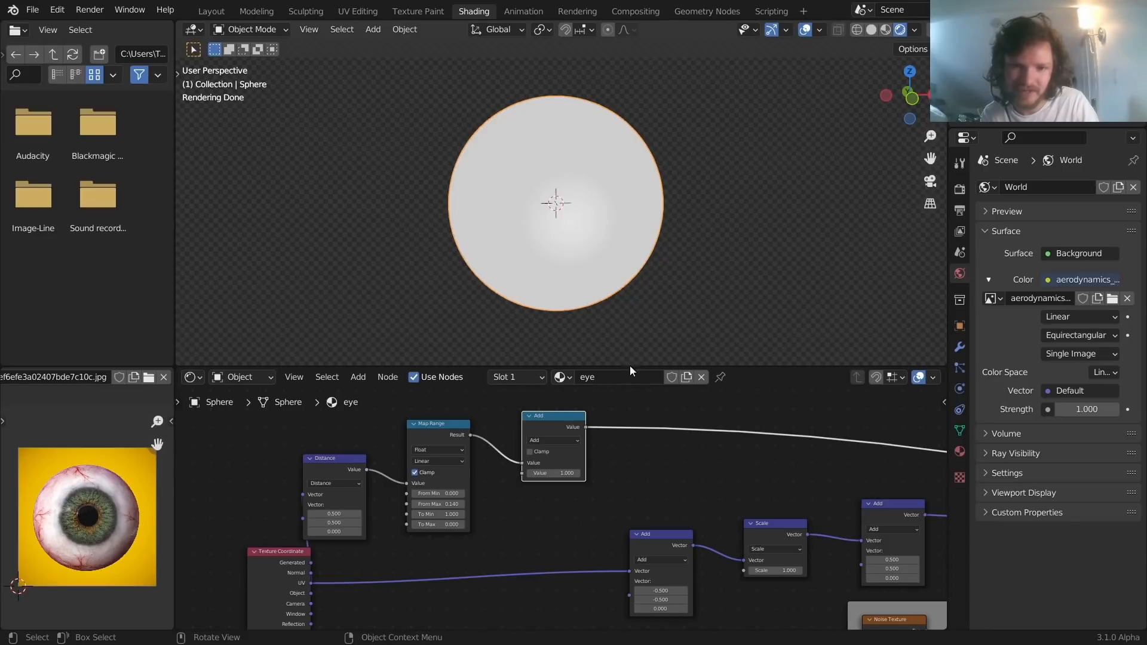
Connect the math Add node's Value output to the Scale node's Scale input and preview the Principled BSDF on the sphere
{"action": "middle_click_drag", "start_coordinate": [608, 445], "coordinate": [554, 433]}
{"action": "left_click_drag", "start_coordinate": [532, 415], "coordinate": [695, 560]}
{"action": "scroll", "coordinate": [695, 561], "scroll_direction": "down", "scroll_amount": 3}
{"action": "middle_click_drag", "start_coordinate": [829, 526], "coordinate": [487, 506]}
{"action": "middle_click_drag", "start_coordinate": [800, 514], "coordinate": [724, 427]}
{"action": "left_click", "coordinate": [697, 474], "text": "ctrl+shift"}
Try a Map Range From Max of 0.290 and a From Min of -0.250, undoing each change
{"action": "middle_click_drag", "start_coordinate": [479, 448], "coordinate": [865, 474]}
{"action": "scroll", "coordinate": [613, 478], "scroll_direction": "up", "scroll_amount": 3}
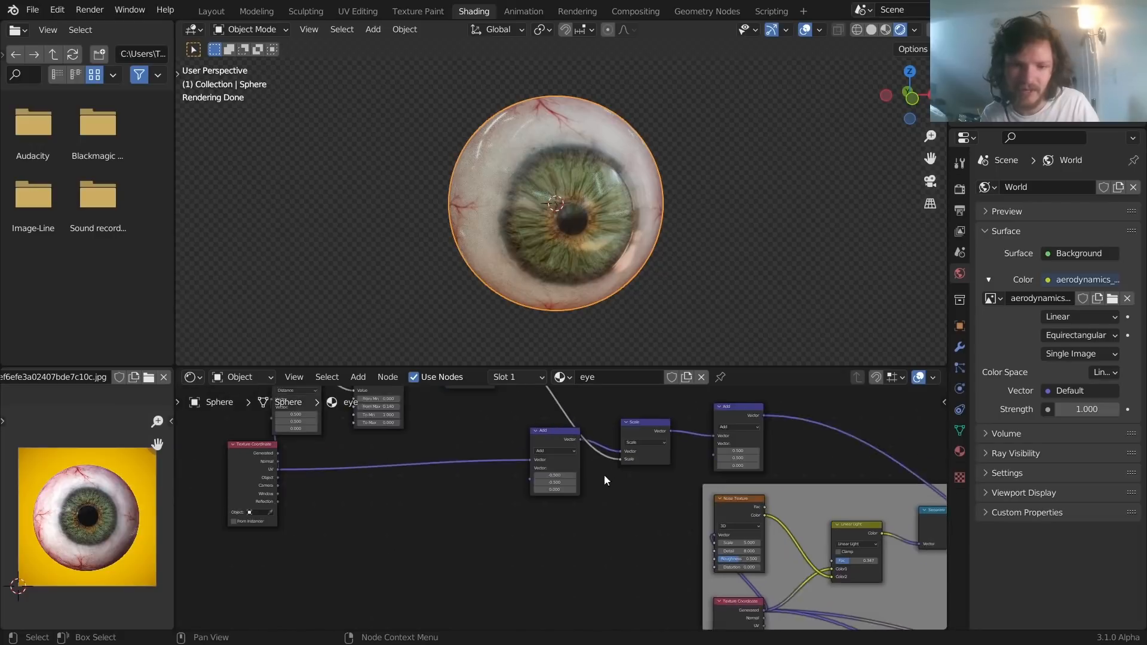
{"action": "middle_click_drag", "start_coordinate": [508, 433], "coordinate": [725, 500]}
{"action": "scroll", "coordinate": [725, 500], "scroll_direction": "up", "scroll_amount": 5}
{"action": "mouse_move", "coordinate": [610, 456]}
{"action": "left_mouse_down"}
{"action": "mouse_move", "coordinate": [625, 456]}
{"action": "mouse_move", "coordinate": [616, 457]}
{"action": "left_mouse_up"}
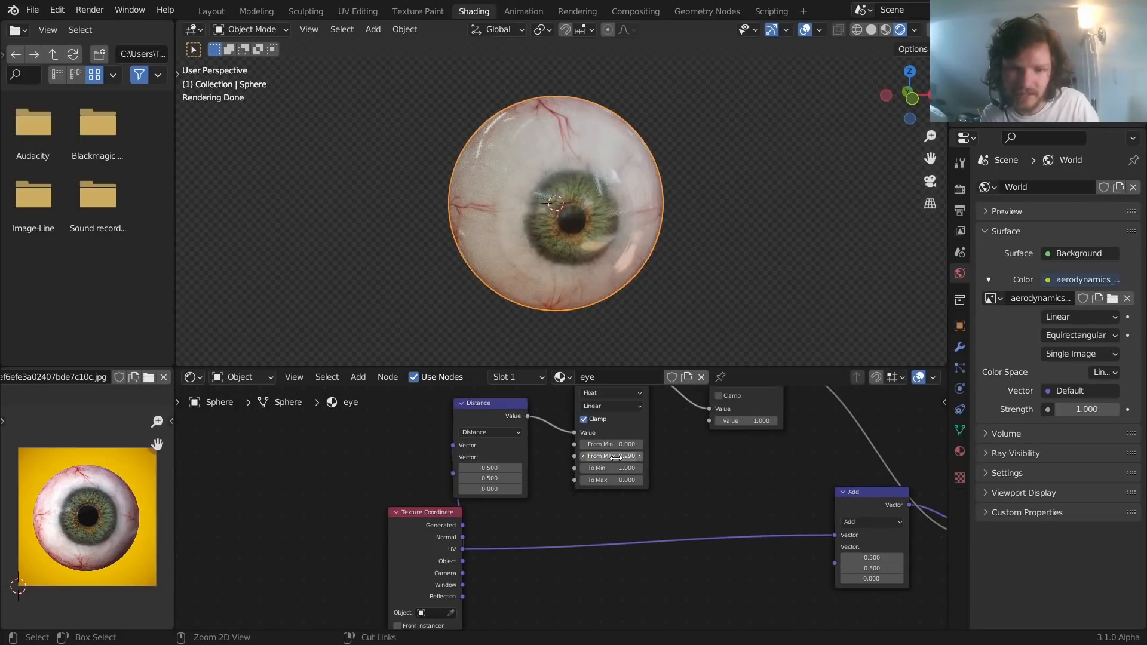
{"action": "key", "text": "ctrl+z"}
{"action": "scroll", "coordinate": [542, 269], "scroll_direction": "up", "scroll_amount": 2}
{"action": "mouse_move", "coordinate": [627, 455]}
{"action": "left_mouse_down", "text": "shift"}
{"action": "mouse_move", "coordinate": [624, 475]}
{"action": "mouse_move", "coordinate": [627, 444]}
{"action": "mouse_move", "coordinate": [611, 444]}
{"action": "left_mouse_up", "text": "shift"}
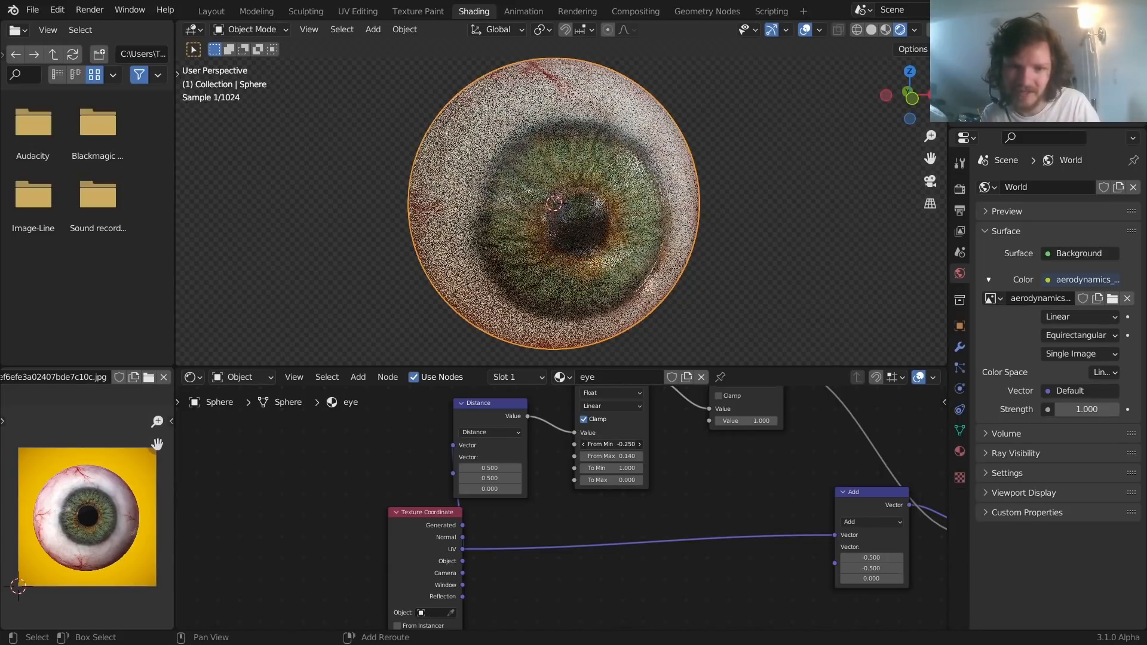
{"action": "key", "text": "ctrl+z"}
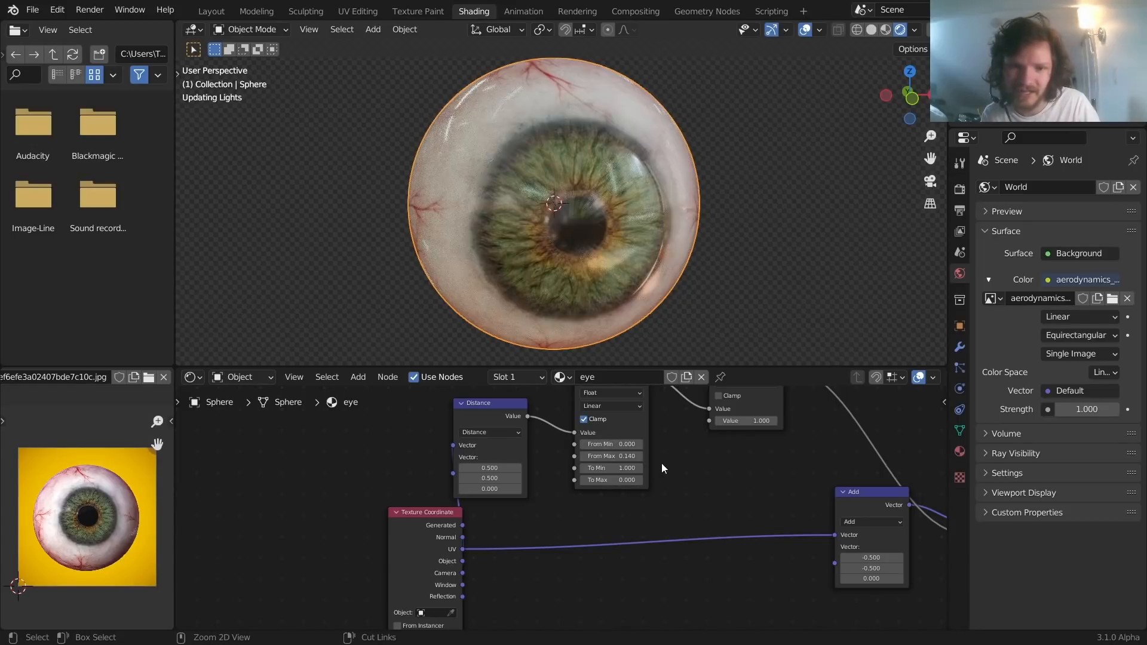
Try a Map Range From Max of 0.230 and undo the change
{"action": "scroll", "coordinate": [586, 240], "scroll_direction": "down", "scroll_amount": 3}
{"action": "middle_click_drag", "start_coordinate": [647, 455], "coordinate": [637, 485]}
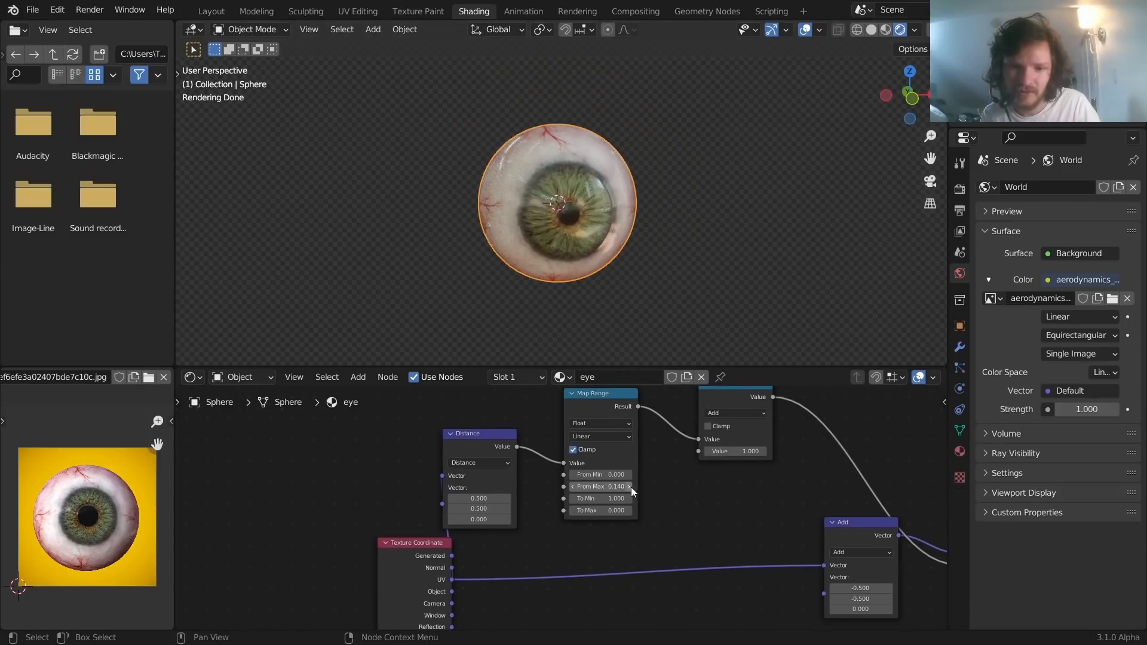
{"action": "left_click_drag", "start_coordinate": [606, 487], "coordinate": [609, 487], "text": "shift"}
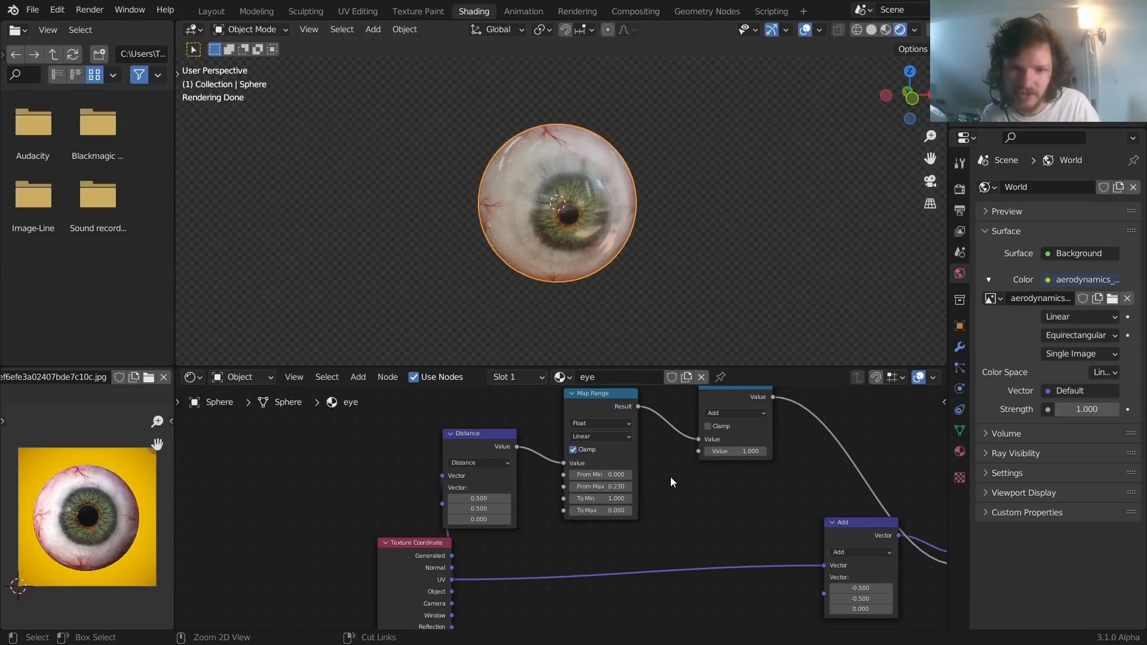
{"action": "key", "text": "ctrl+z"}
Cut the link between the math Add node and the Scale node's Scale input
{"action": "scroll", "coordinate": [742, 469], "scroll_direction": "down", "scroll_amount": 6}
{"action": "middle_click_drag", "start_coordinate": [793, 494], "coordinate": [590, 462]}
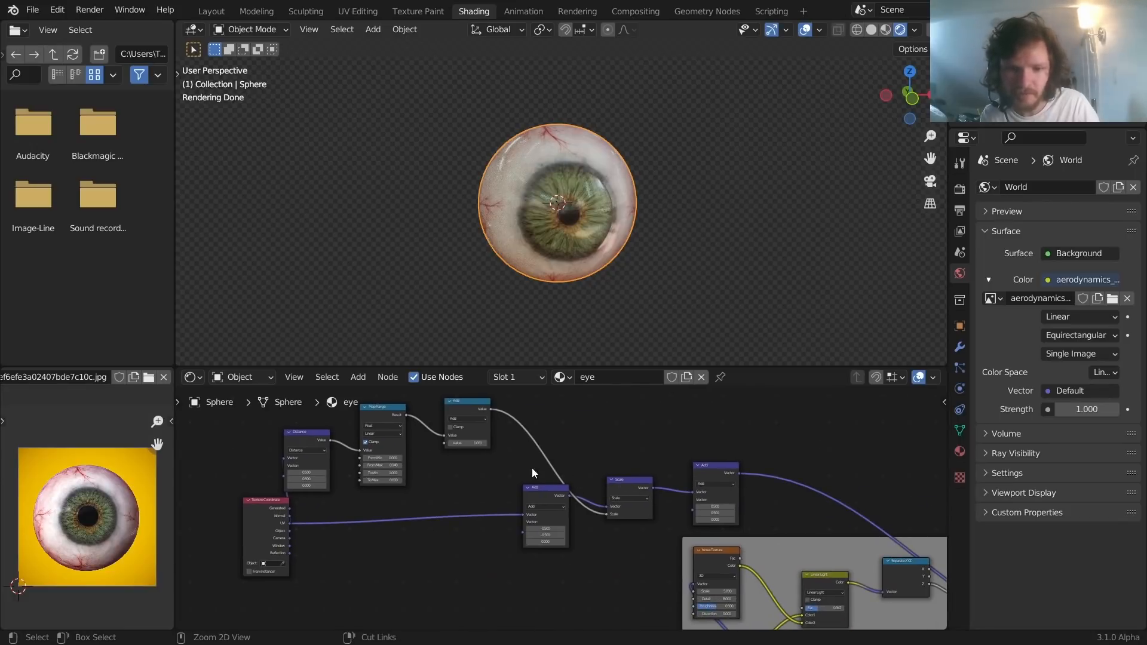
{"action": "right_click_drag", "start_coordinate": [541, 470], "coordinate": [572, 436], "text": "ctrl"}
{"action": "scroll", "coordinate": [641, 474], "scroll_direction": "up", "scroll_amount": 2}
{"action": "scroll", "coordinate": [563, 471], "scroll_direction": "down", "scroll_amount": 4}
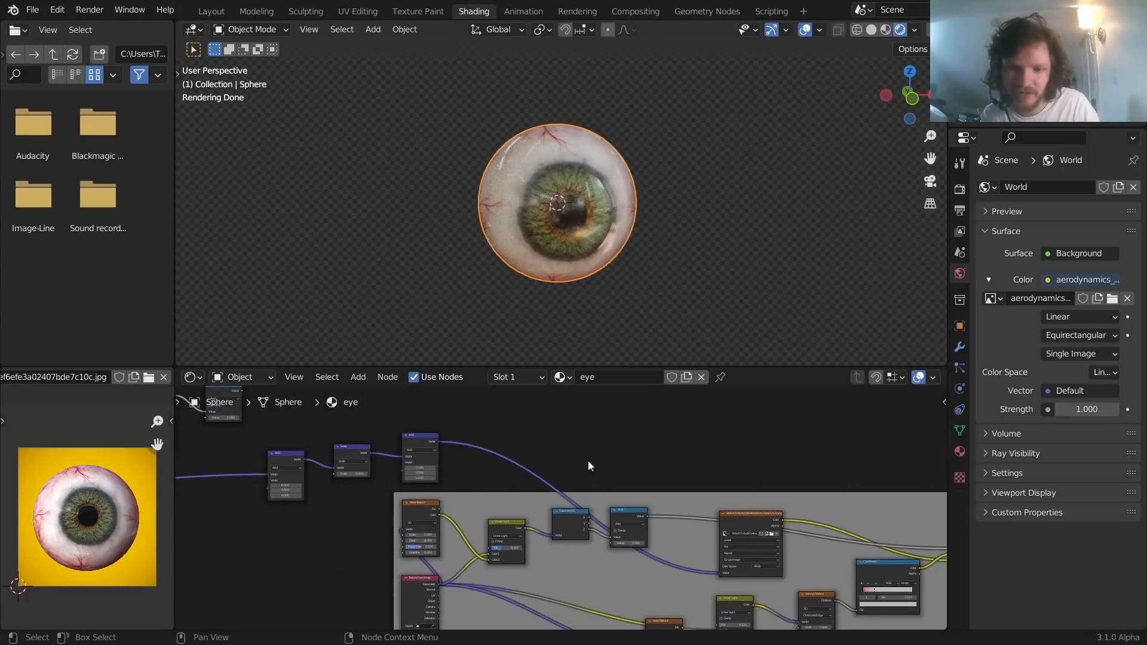
Add a MixRGB node above the eye image texture frame
{"action": "key", "text": "shift+a"}
{"action": "left_click", "coordinate": [712, 428]}
{"action": "type", "text": "mix"}
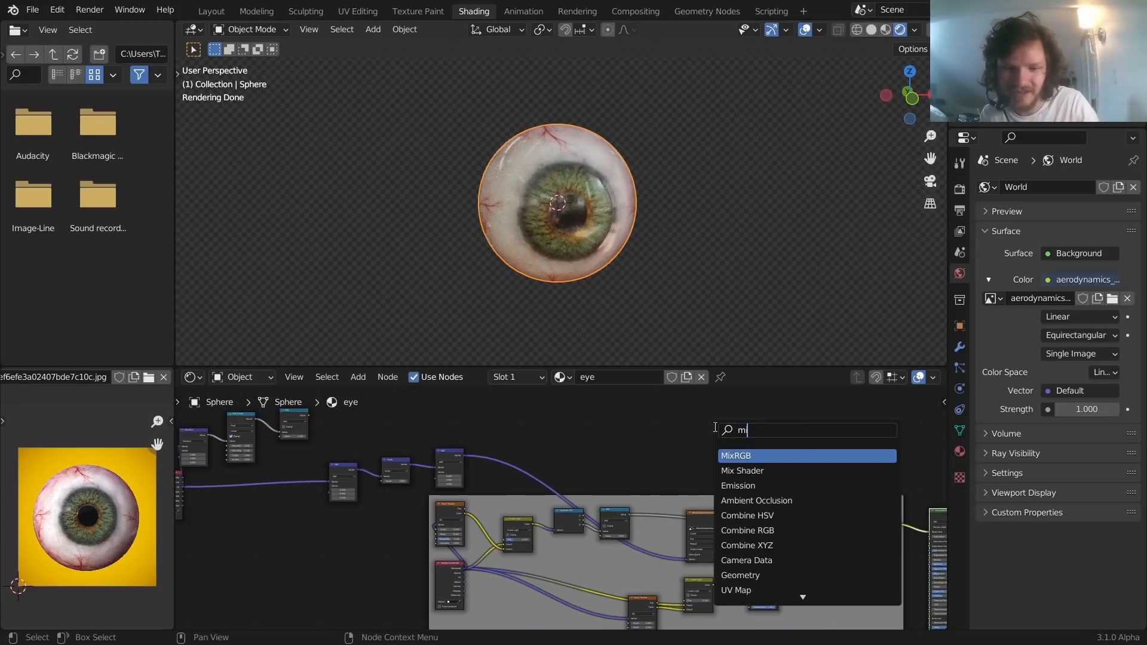
{"action": "key", "text": "Return"}
{"action": "left_click", "coordinate": [796, 460]}
Connect the eye image's Color and the math Add node's Value to the MixRGB node, and preview the mix on the sphere
{"action": "left_click_drag", "start_coordinate": [729, 520], "coordinate": [772, 461]}
{"action": "middle_click_drag", "start_coordinate": [367, 423], "coordinate": [468, 435]}
{"action": "left_click_drag", "start_coordinate": [409, 425], "coordinate": [873, 474]}
{"action": "left_click", "coordinate": [882, 448], "text": "ctrl+shift"}
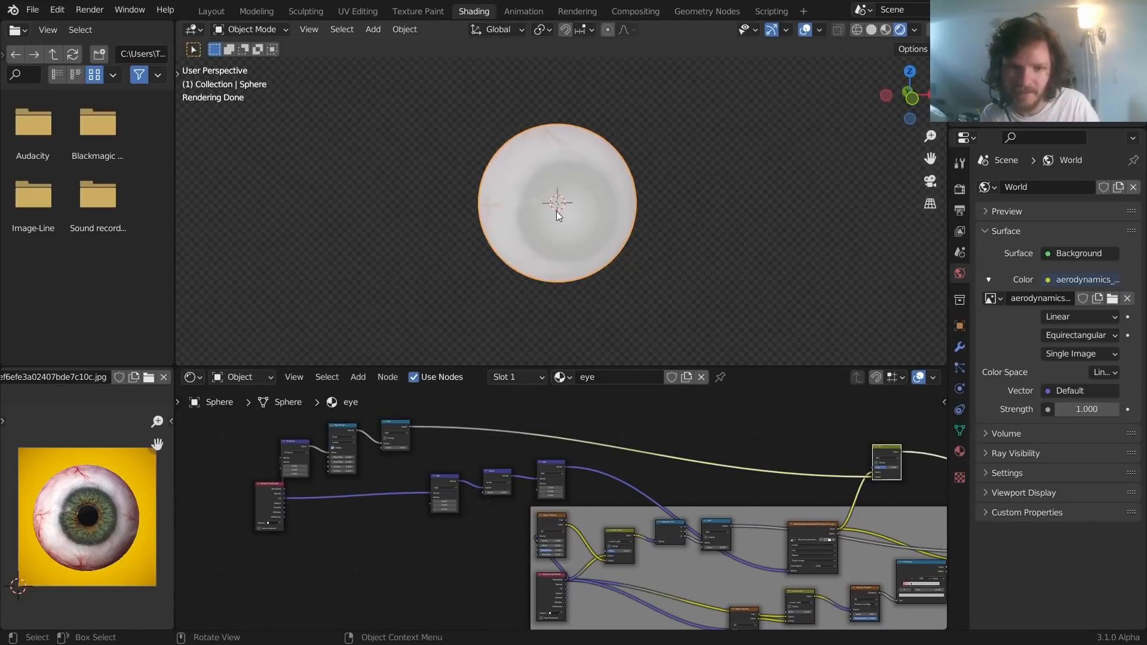
Mute the math Add node that follows the Map Range node
{"action": "scroll", "coordinate": [567, 206], "scroll_direction": "up", "scroll_amount": 4}
{"action": "middle_click_drag", "start_coordinate": [401, 468], "coordinate": [566, 543]}
{"action": "scroll", "coordinate": [560, 476], "scroll_direction": "up", "scroll_amount": 6}
{"action": "left_click", "coordinate": [556, 461]}
{"action": "key", "text": "m"}
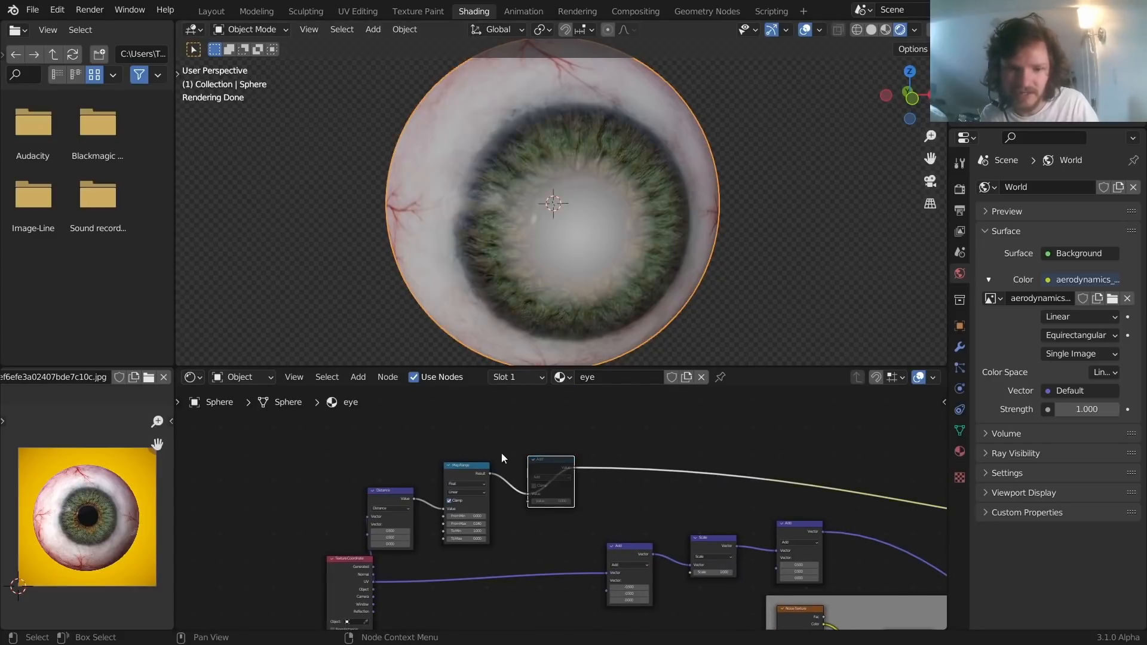
Set the Map Range node's From Max to 0.210 to match the iris edge, and preview its Result on the sphere
{"action": "scroll", "coordinate": [465, 452], "scroll_direction": "up", "scroll_amount": 1}
{"action": "scroll", "coordinate": [468, 534], "scroll_direction": "up", "scroll_amount": 4}
{"action": "left_click_drag", "start_coordinate": [435, 531], "coordinate": [471, 531], "text": "shift"}
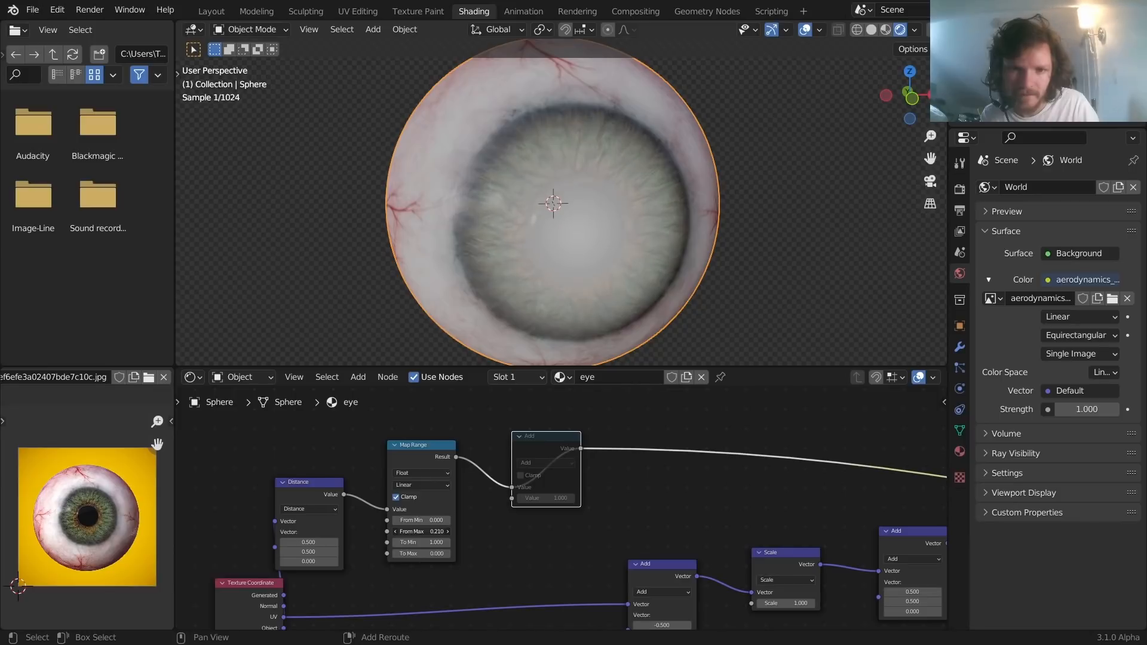
{"action": "left_click", "coordinate": [436, 447], "text": "ctrl+shift"}
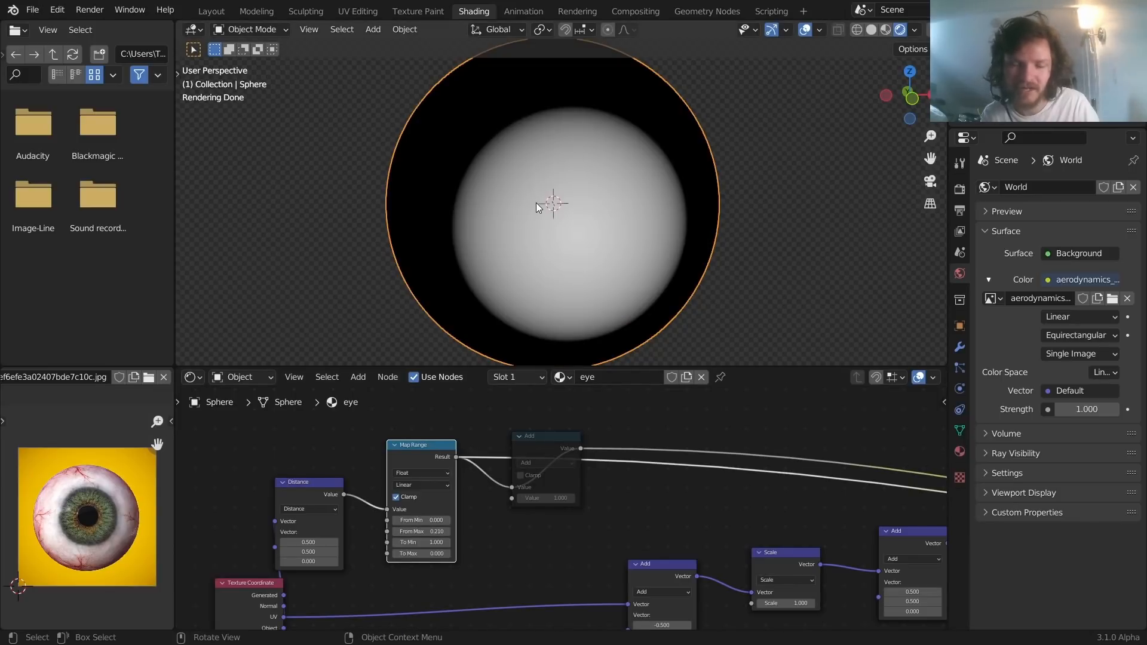
Unmute the math Add node and reconnect its Value output to the Scale node's Scale input
{"action": "scroll", "coordinate": [561, 460], "scroll_direction": "down", "scroll_amount": 3}
{"action": "left_click", "coordinate": [555, 471]}
{"action": "middle_click_drag", "start_coordinate": [553, 467], "coordinate": [450, 444]}
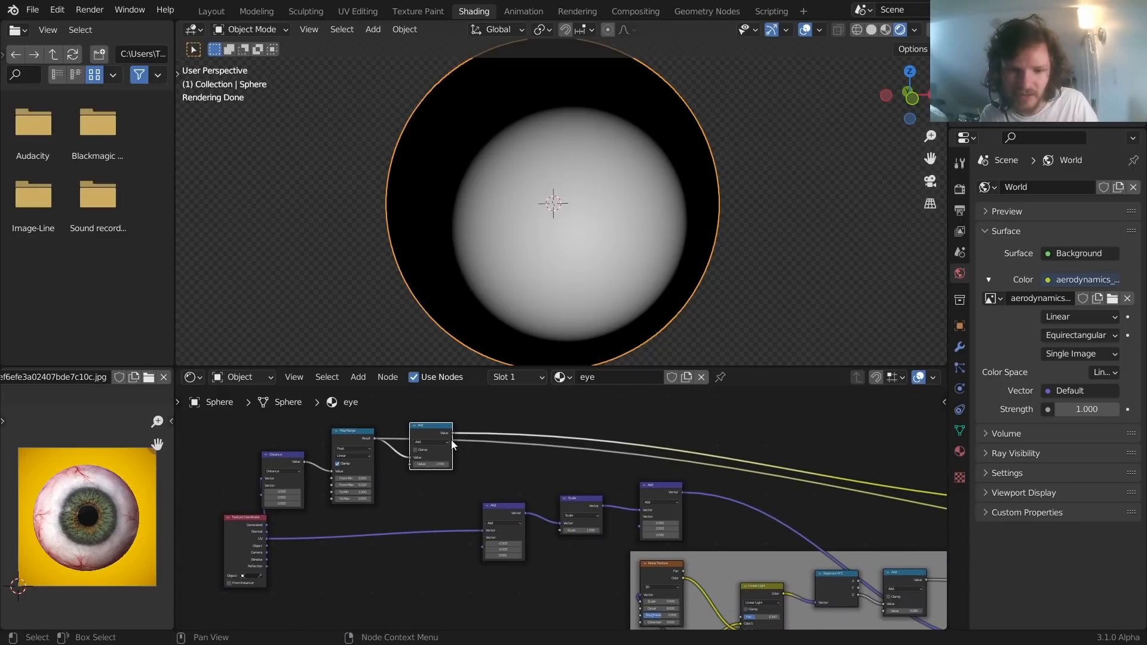
{"action": "left_click_drag", "start_coordinate": [453, 435], "coordinate": [559, 530]}
Preview the Principled BSDF shader on the sphere again
{"action": "middle_click_drag", "start_coordinate": [617, 477], "coordinate": [359, 455]}
{"action": "middle_click_drag", "start_coordinate": [743, 463], "coordinate": [522, 450]}
{"action": "middle_click_drag", "start_coordinate": [750, 459], "coordinate": [432, 397]}
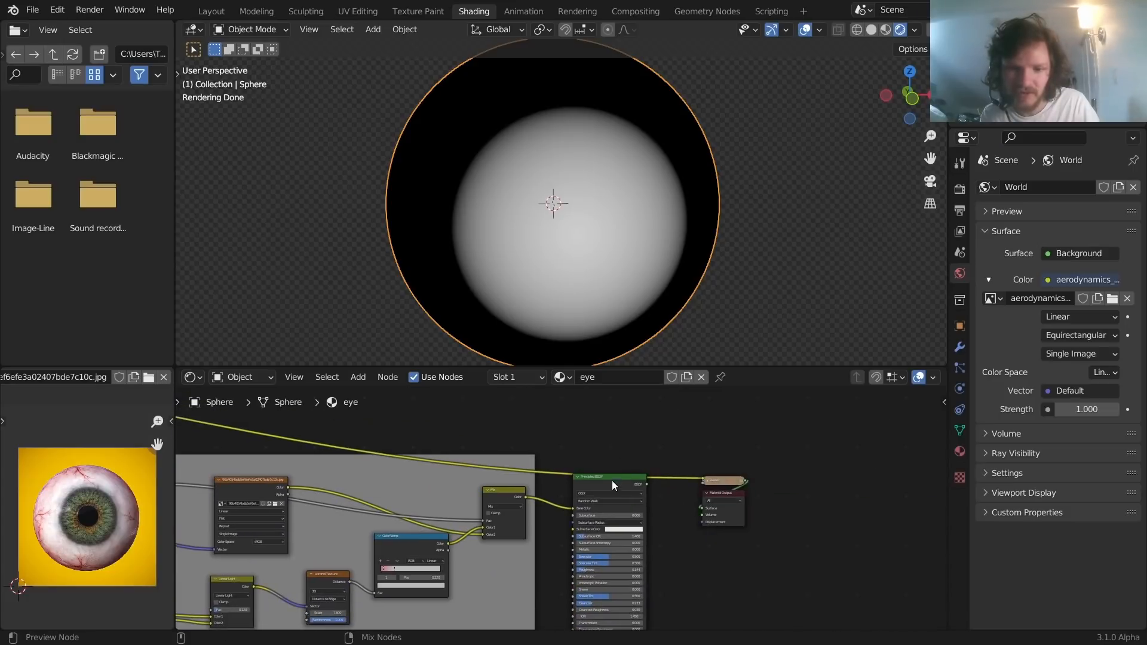
{"action": "left_click", "coordinate": [606, 483], "text": "ctrl+shift"}
{"action": "middle_click_drag", "start_coordinate": [605, 482], "coordinate": [665, 510]}
{"action": "scroll", "coordinate": [568, 471], "scroll_direction": "up", "scroll_amount": 2}
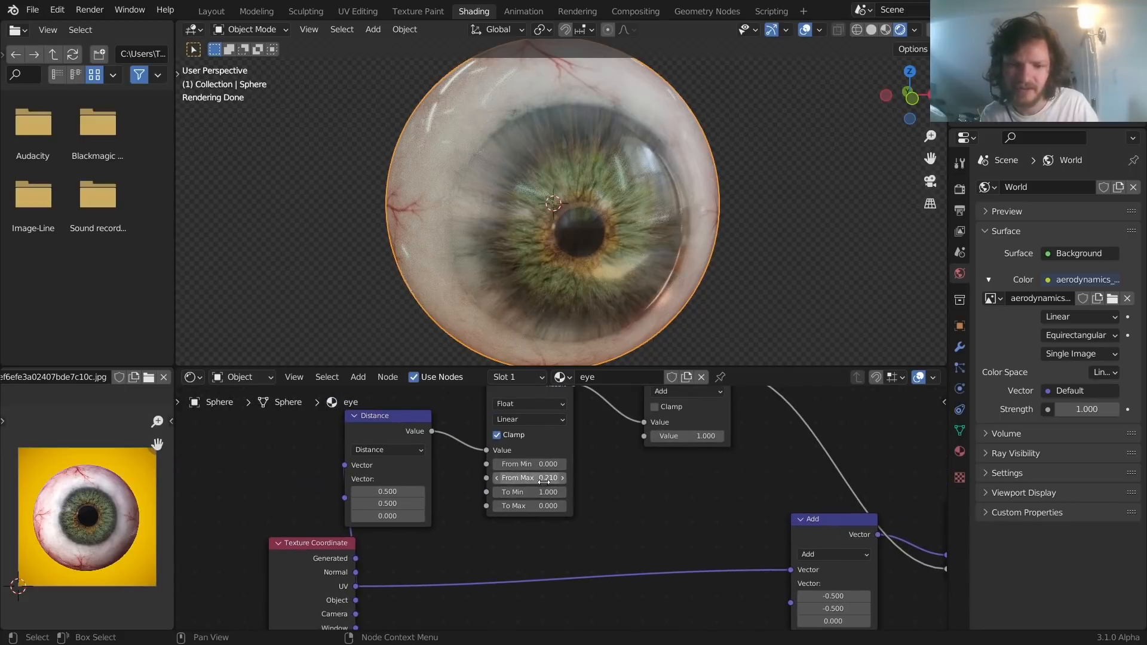
Try other From Max values on the Map Range node and undo the changes
{"action": "left_click", "coordinate": [496, 477]}
{"action": "left_click_drag", "start_coordinate": [529, 478], "coordinate": [517, 465]}
{"action": "key", "text": "ctrl+z"}
{"action": "key", "text": "ctrl+z"}
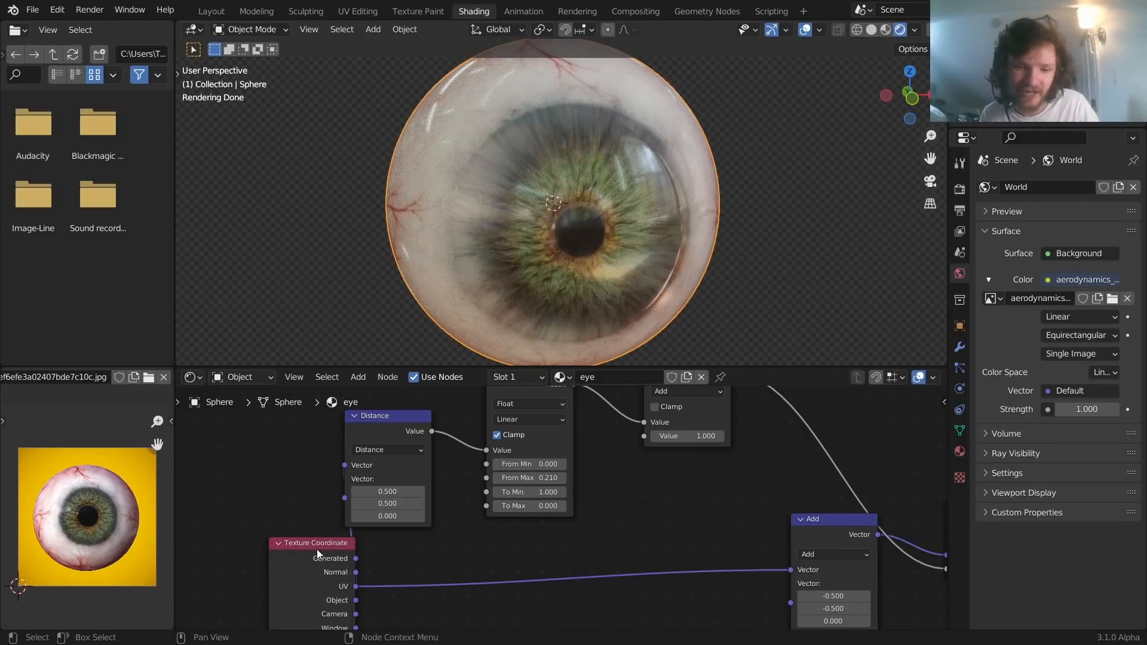
Move the Texture Coordinate node away from the Distance node and set the Map Range's From Min to -0.570
{"action": "left_click_drag", "start_coordinate": [316, 550], "coordinate": [246, 549]}
{"action": "left_click_drag", "start_coordinate": [525, 464], "coordinate": [475, 464]}
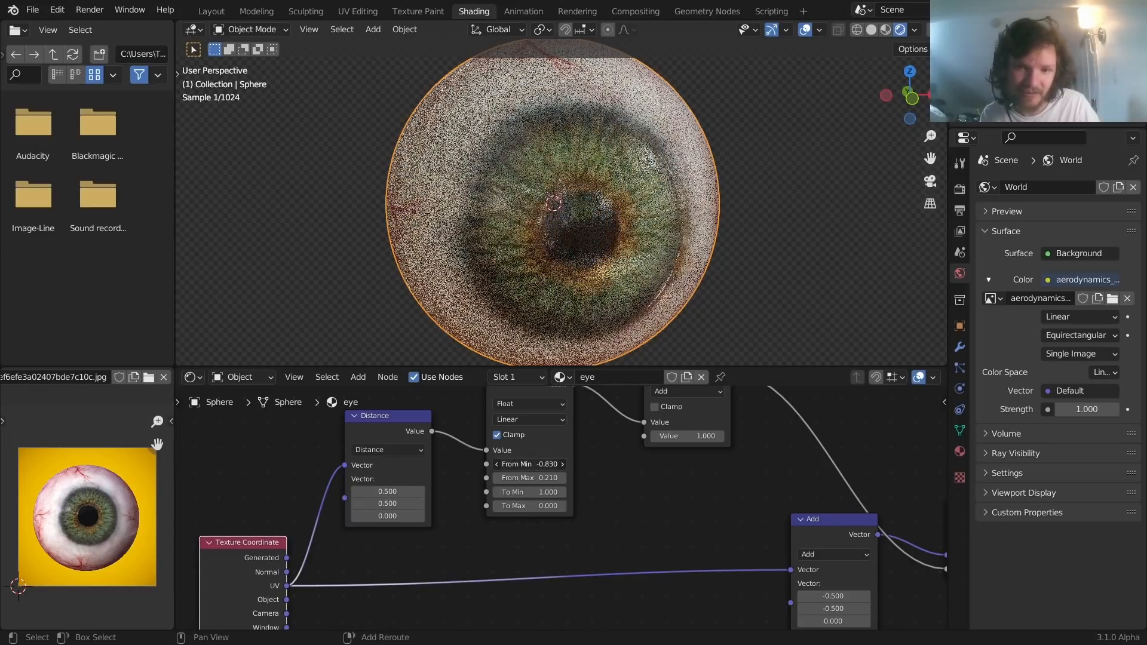
{"action": "left_click_drag", "start_coordinate": [529, 464], "coordinate": [496, 464]}
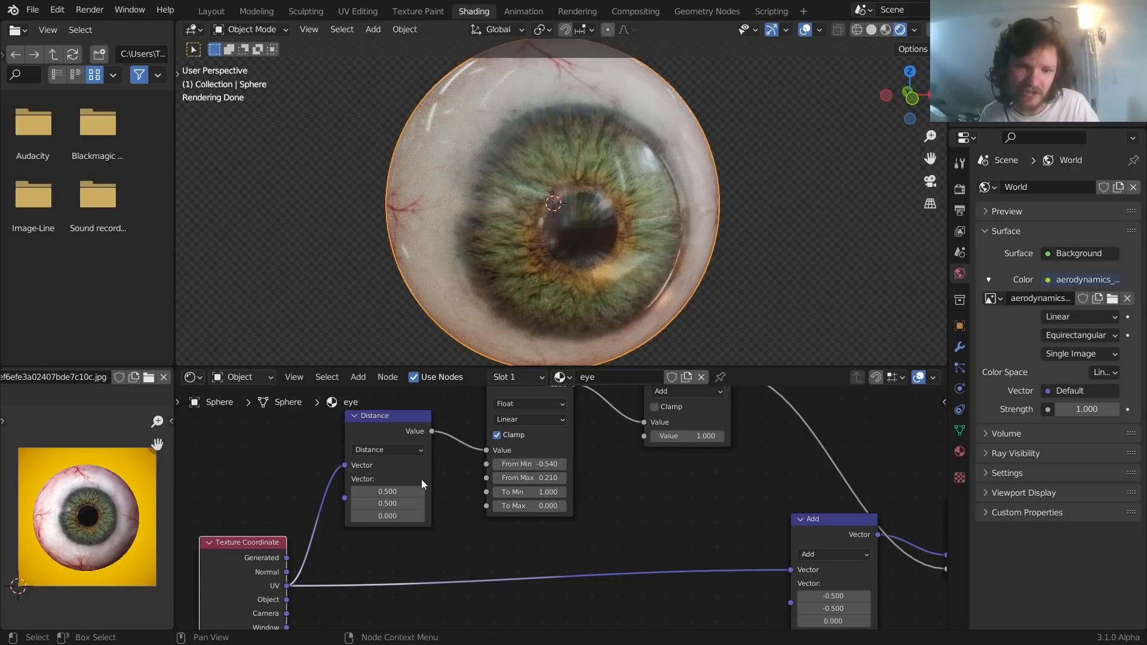
{"action": "middle_click_drag", "start_coordinate": [419, 479], "coordinate": [635, 513]}
{"action": "mouse_move", "coordinate": [745, 494]}
{"action": "left_mouse_down"}
{"action": "mouse_move", "coordinate": [734, 494]}
{"action": "mouse_move", "coordinate": [746, 497]}
{"action": "left_mouse_up"}
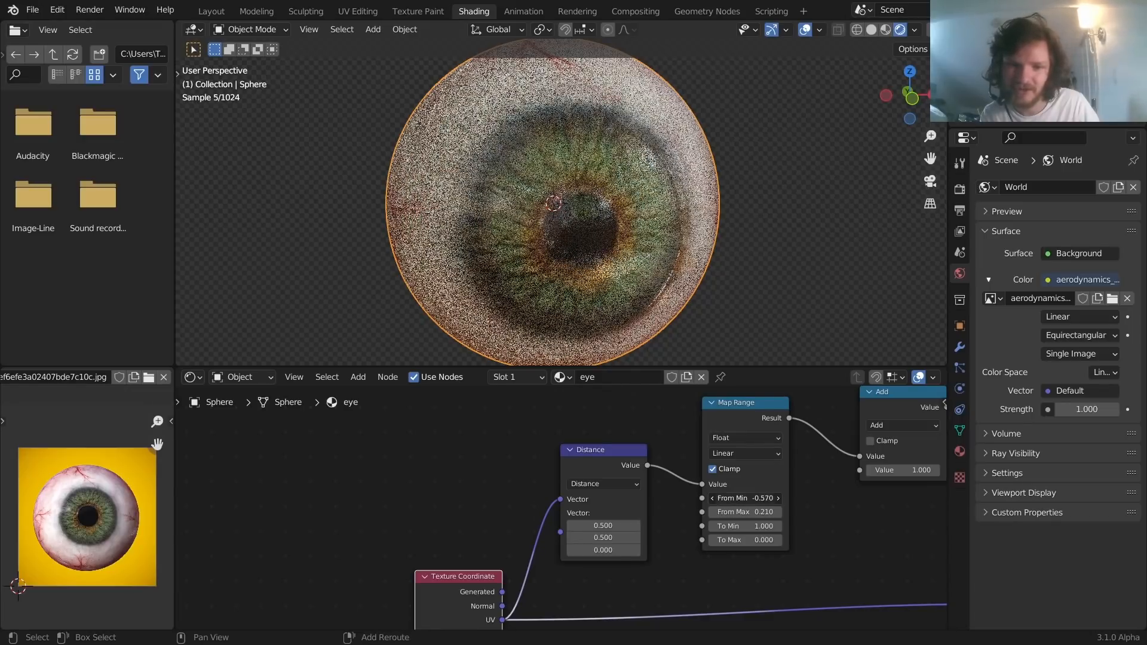
Add a 1D Noise Texture node and place it in the free space before the Distance node
{"action": "middle_click_drag", "start_coordinate": [395, 424], "coordinate": [469, 439]}
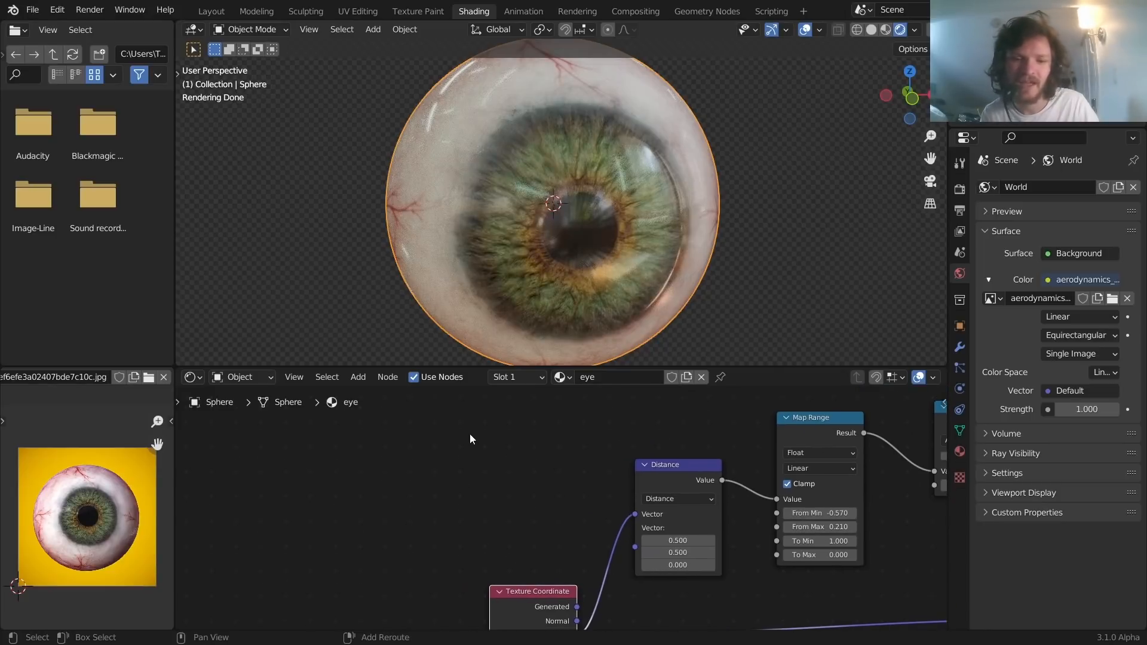
{"action": "key", "text": "shift+a"}
{"action": "left_click", "coordinate": [473, 425]}
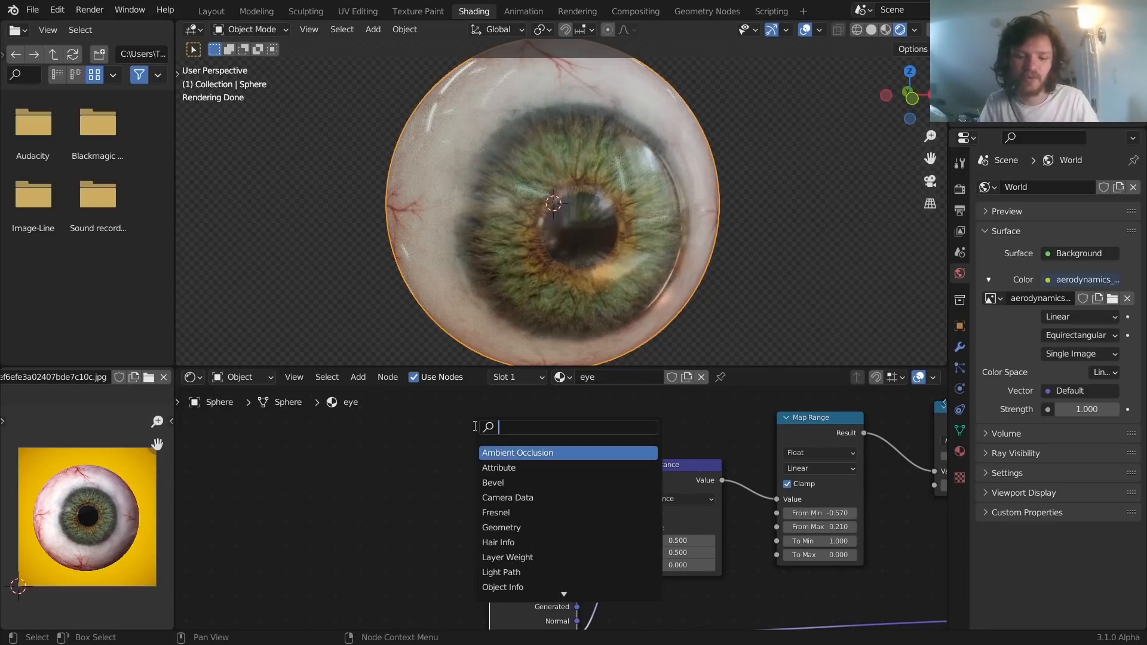
{"action": "type", "text": "noi"}
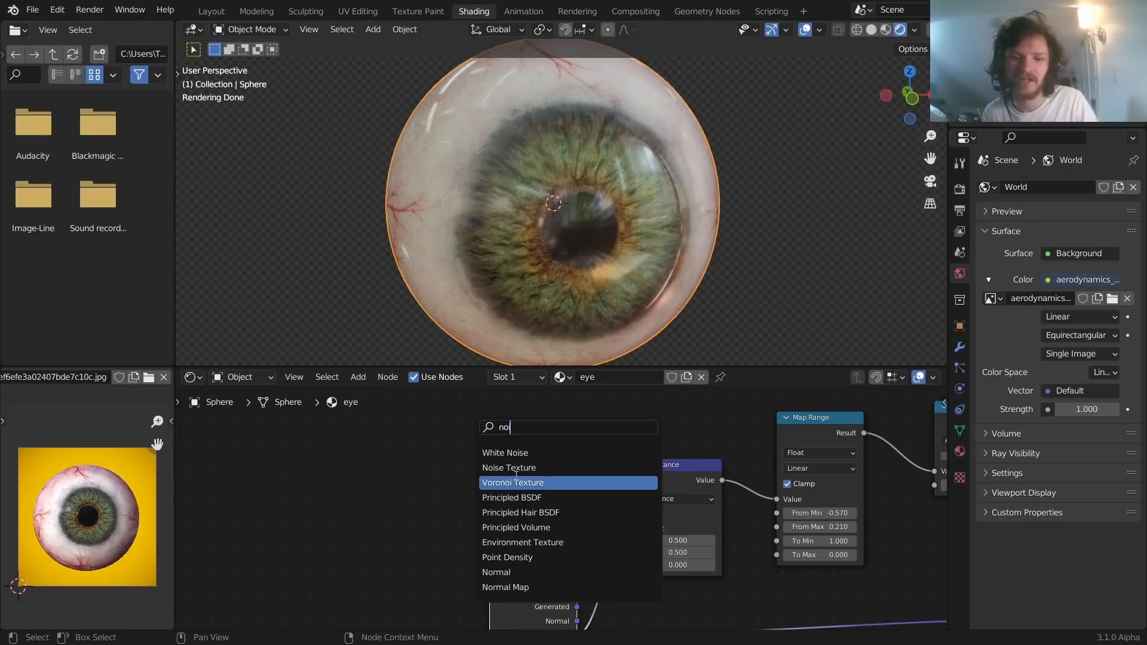
{"action": "left_click", "coordinate": [509, 467]}
{"action": "left_click", "coordinate": [434, 457]}
{"action": "left_click", "coordinate": [425, 471]}
{"action": "left_click_drag", "start_coordinate": [451, 438], "coordinate": [410, 442]}
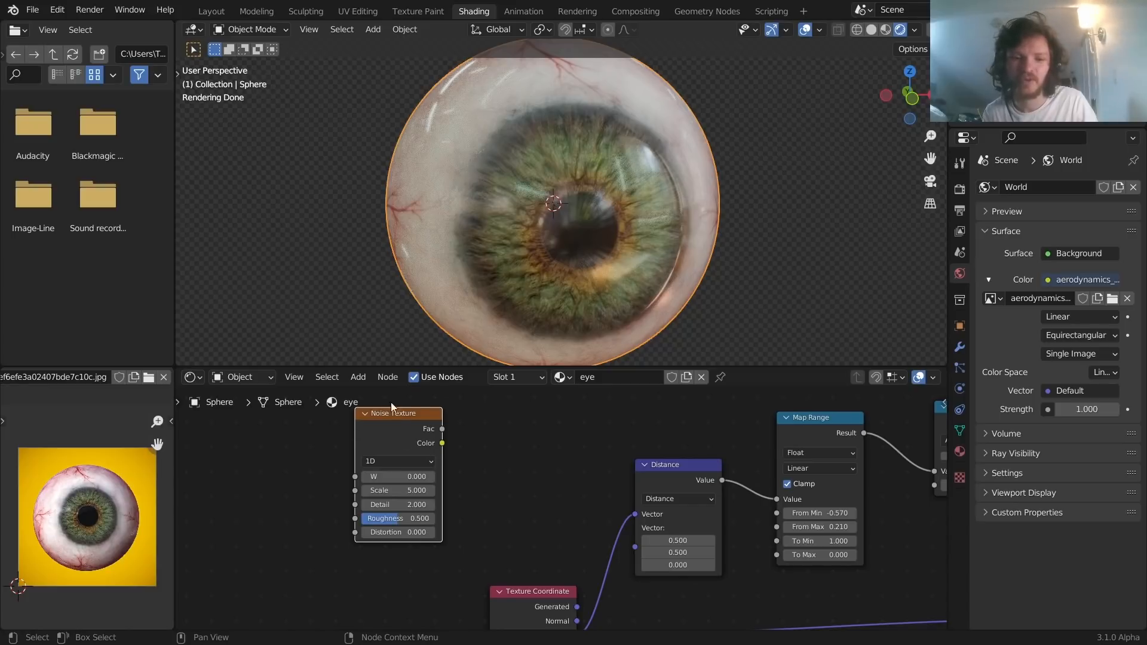
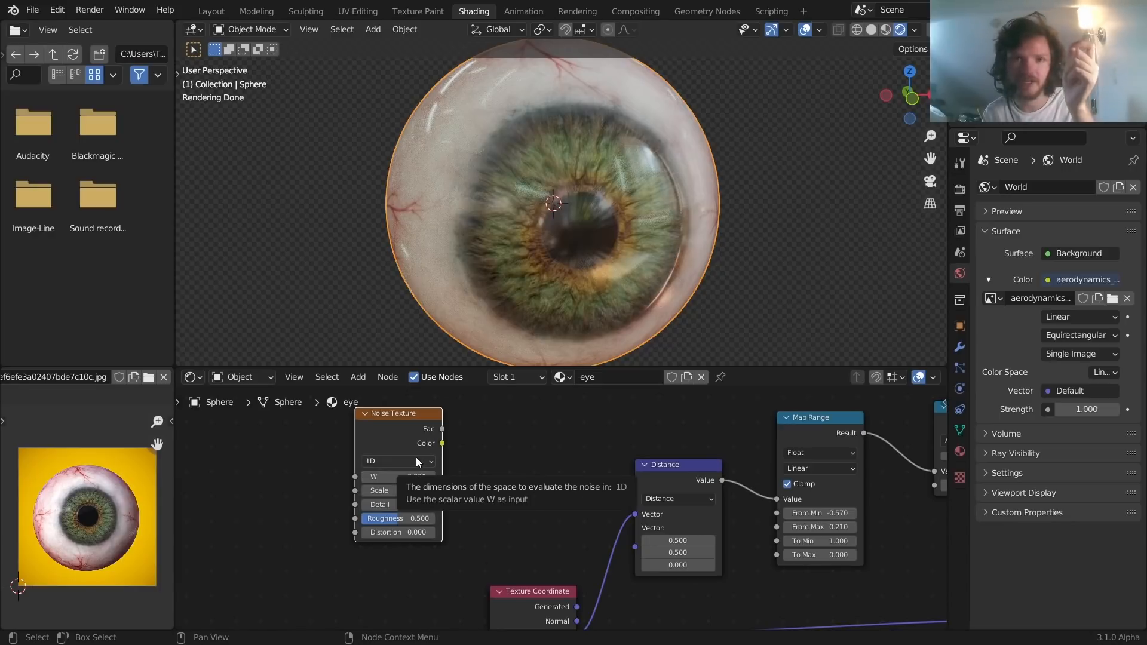
Preview the Noise Texture on the sphere and drive its W value with the expression #frame/100
{"action": "left_click_drag", "start_coordinate": [780, 517], "coordinate": [709, 424]}
{"action": "left_click", "coordinate": [460, 435]}
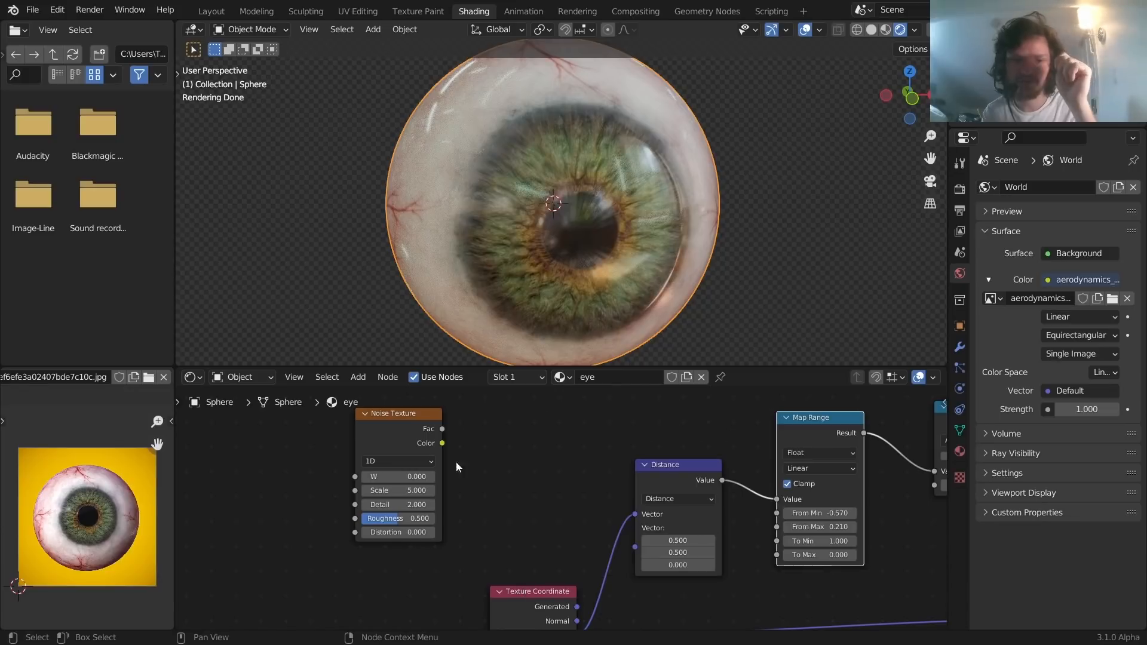
{"action": "left_click", "coordinate": [399, 414], "text": "ctrl+shift"}
{"action": "middle_click_drag", "start_coordinate": [399, 415], "coordinate": [515, 429]}
{"action": "left_click_drag", "start_coordinate": [522, 491], "coordinate": [554, 492]}
{"action": "left_click", "coordinate": [516, 493]}
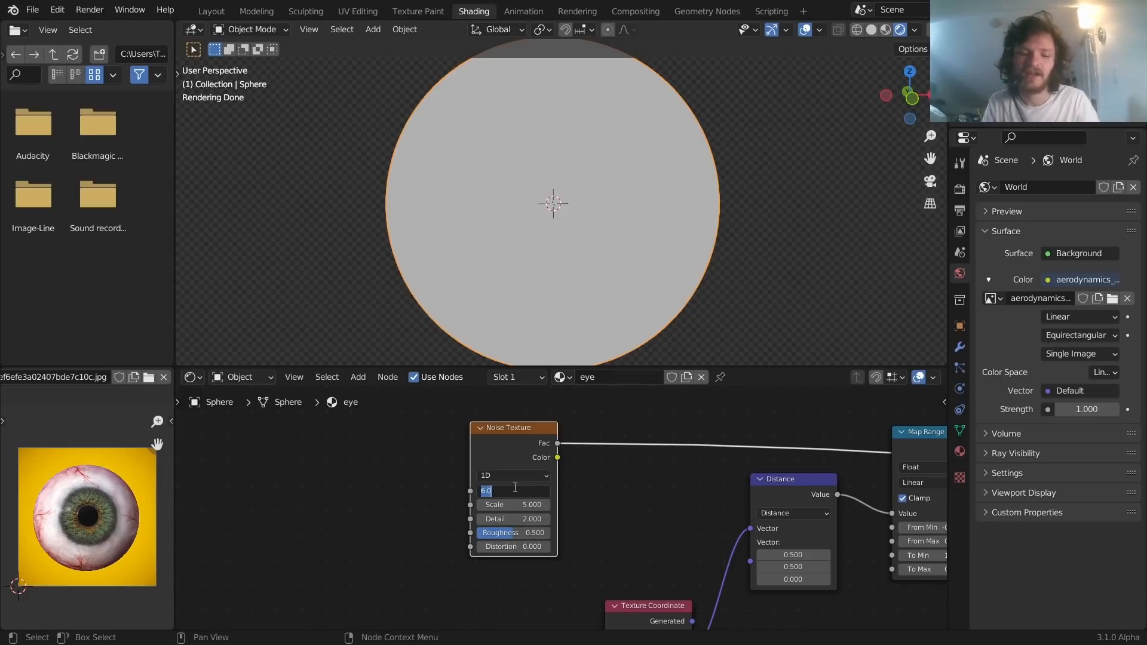
{"action": "type", "text": "#frame/100"}
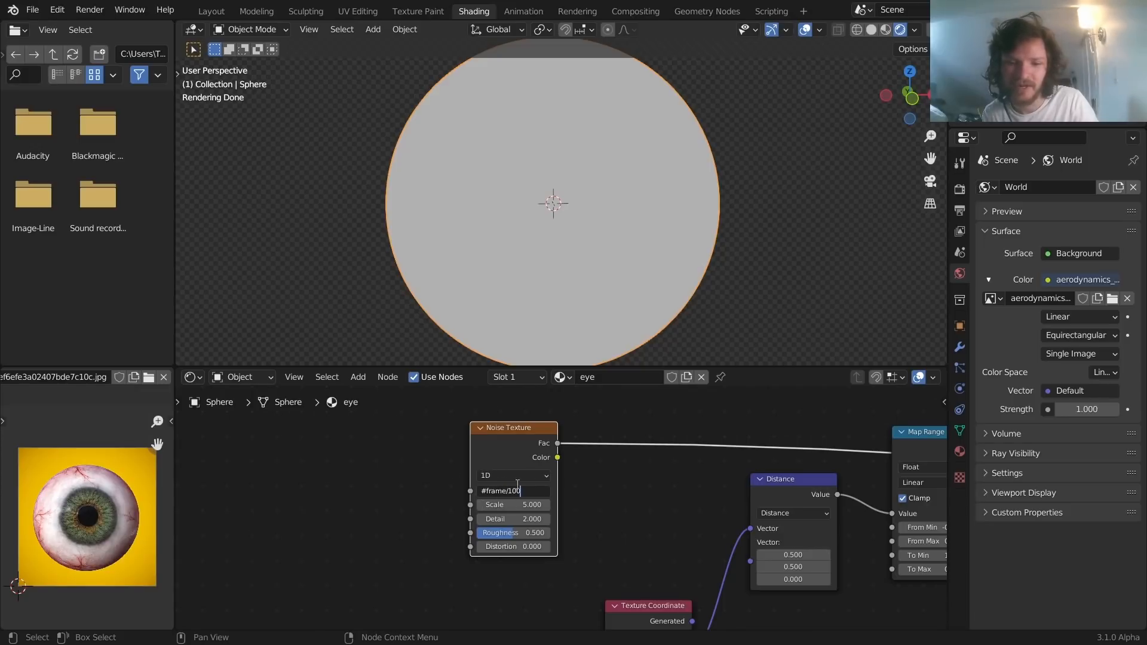
{"action": "key", "text": "Return"}
Try frame/10 as the Noise Texture's W expression during animation playback and restore it to frame/100
{"action": "key", "text": "space"}
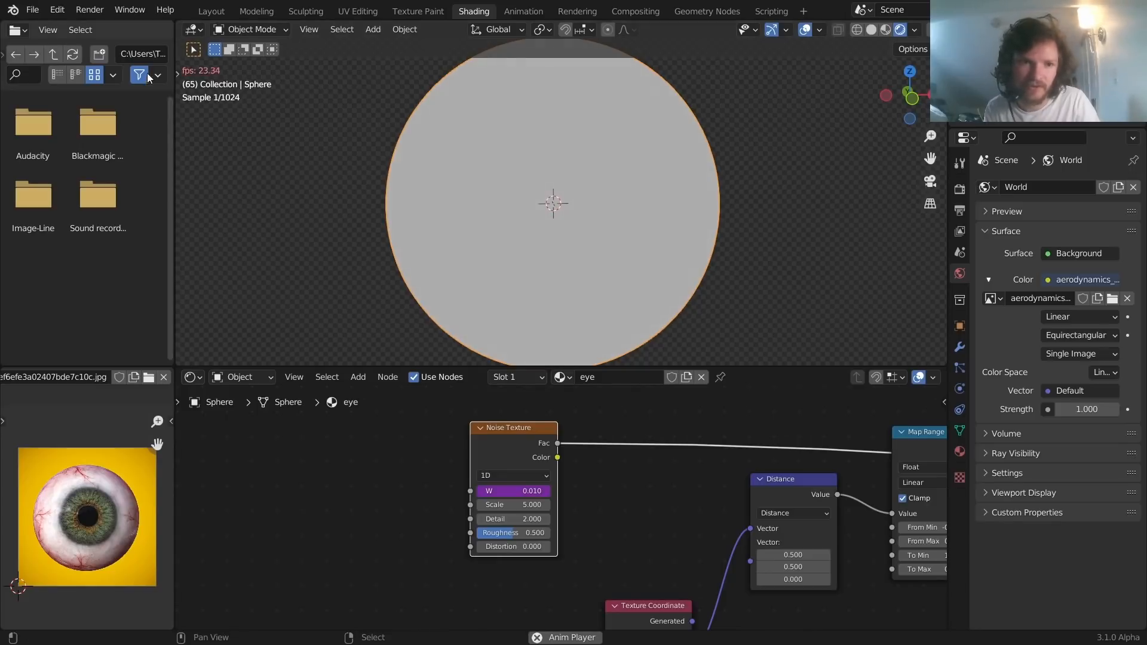
{"action": "key", "text": "space"}
{"action": "left_click", "coordinate": [514, 491]}
{"action": "key", "text": "Return"}
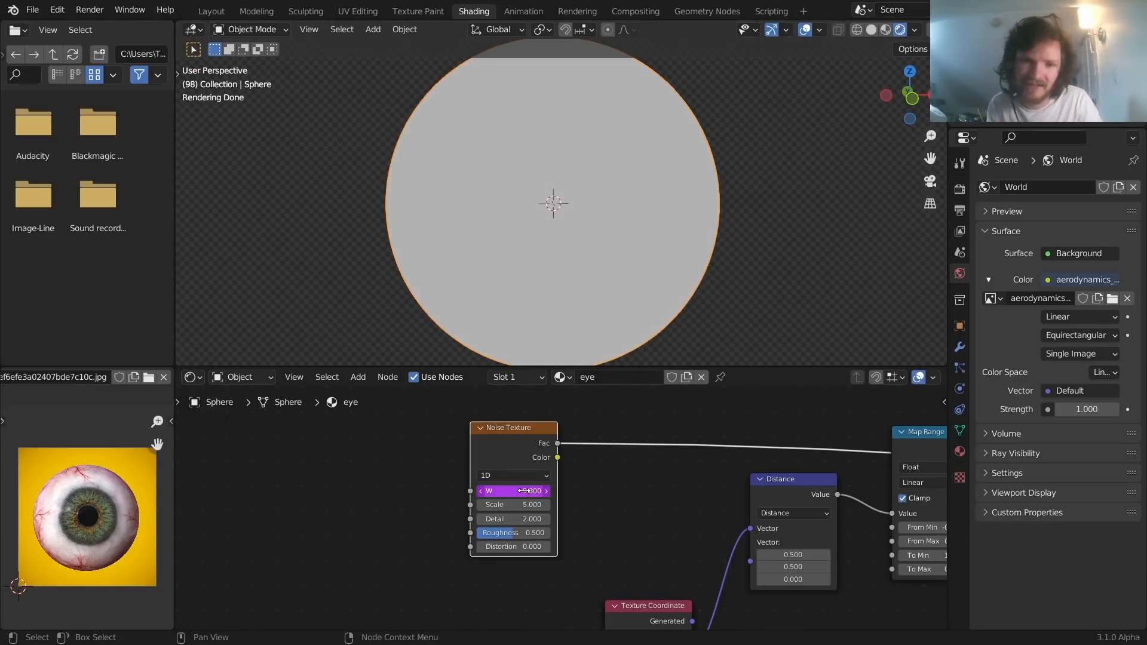
{"action": "key", "text": "space"}
{"action": "key", "text": "space"}
{"action": "left_click", "coordinate": [529, 489]}
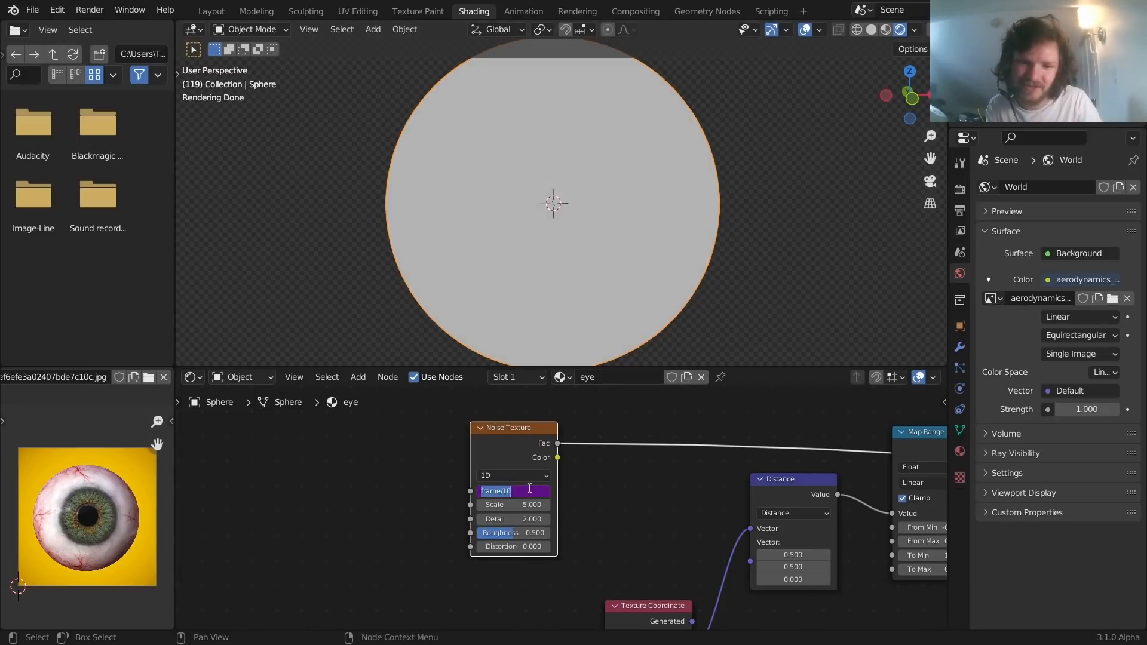
{"action": "type", "text": "0"}
{"action": "key", "text": "Return"}
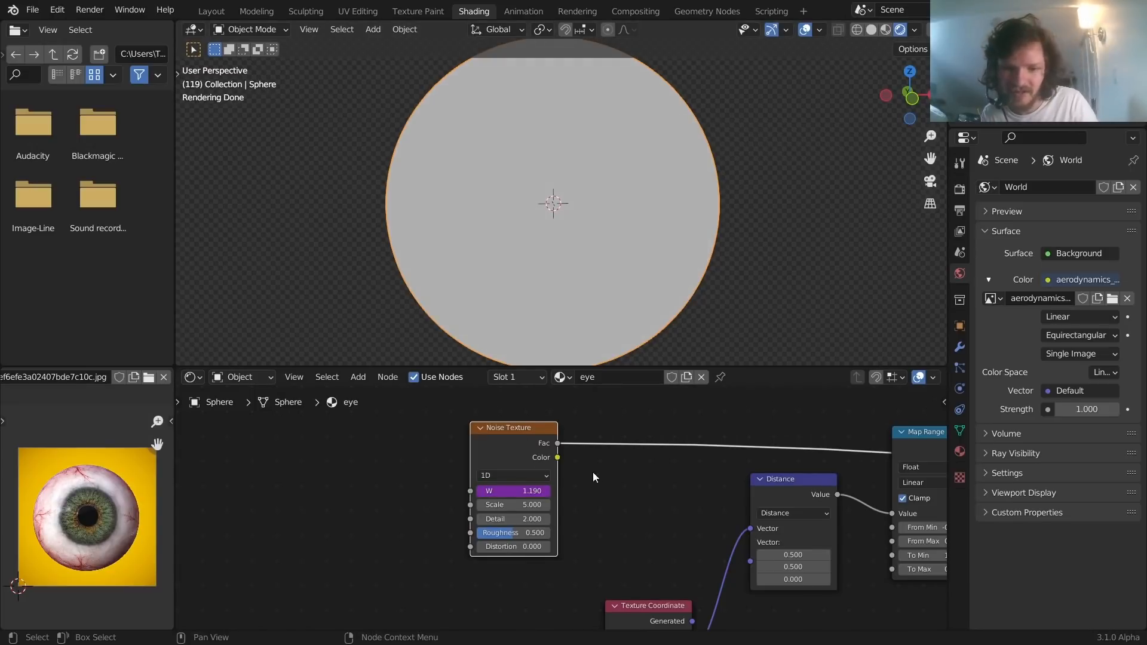
Connect the Noise Texture's Fac to the Map Range's From Min and move the noise node further away from the Distance node
{"action": "middle_click_drag", "start_coordinate": [560, 451], "coordinate": [460, 459]}
{"action": "left_click_drag", "start_coordinate": [458, 451], "coordinate": [788, 539]}
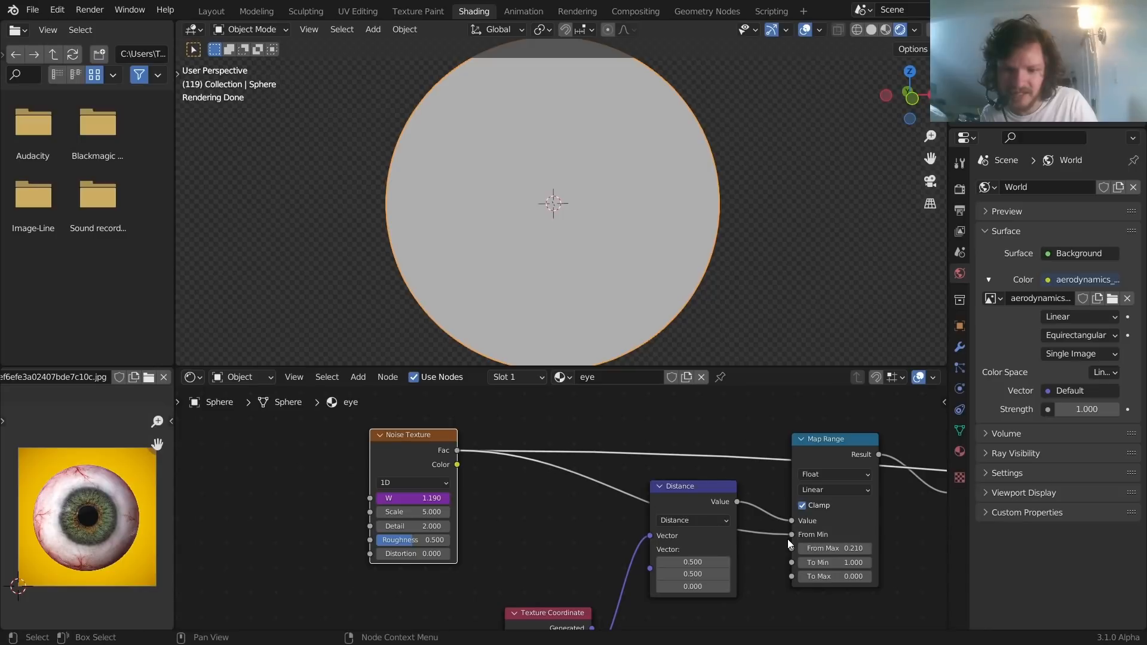
{"action": "left_click_drag", "start_coordinate": [442, 443], "coordinate": [357, 438]}
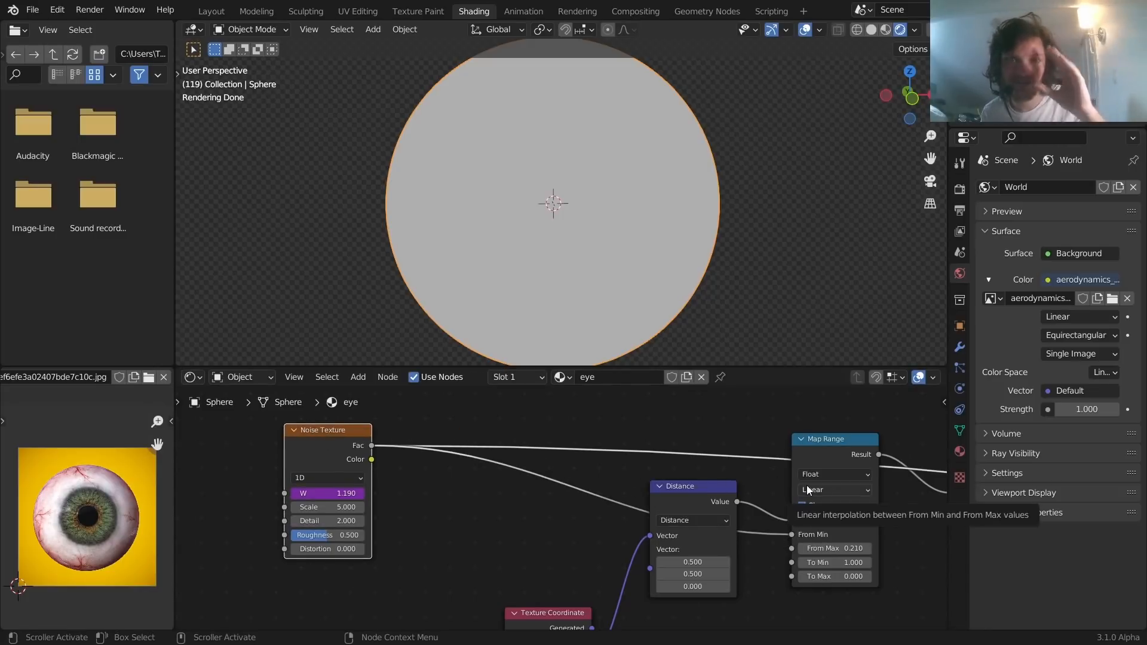
Preview the Principled BSDF shader on the sphere and play the animation to check the pupil motion
{"action": "scroll", "coordinate": [748, 461], "scroll_direction": "down", "scroll_amount": 3}
{"action": "middle_click_drag", "start_coordinate": [747, 463], "coordinate": [478, 439]}
{"action": "scroll", "coordinate": [478, 472], "scroll_direction": "down", "scroll_amount": 5}
{"action": "middle_click_drag", "start_coordinate": [806, 509], "coordinate": [468, 441]}
{"action": "left_click", "coordinate": [825, 504], "text": "ctrl+shift"}
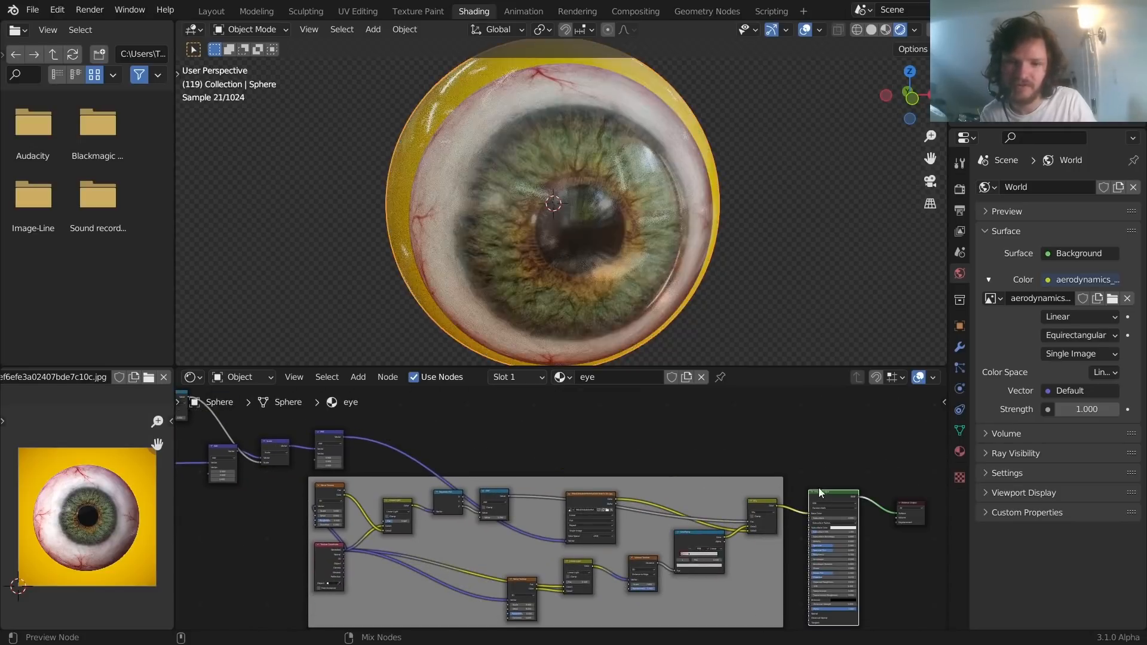
{"action": "key", "text": "space"}
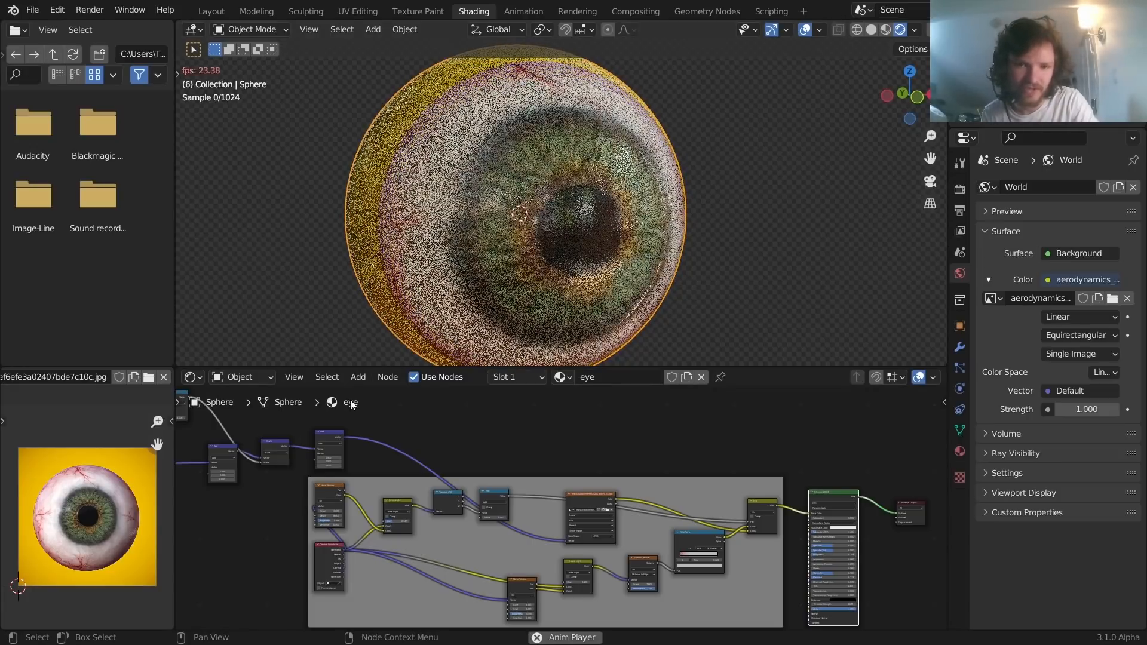
{"action": "middle_click_drag", "start_coordinate": [317, 451], "coordinate": [635, 457]}
{"action": "key", "text": "space"}
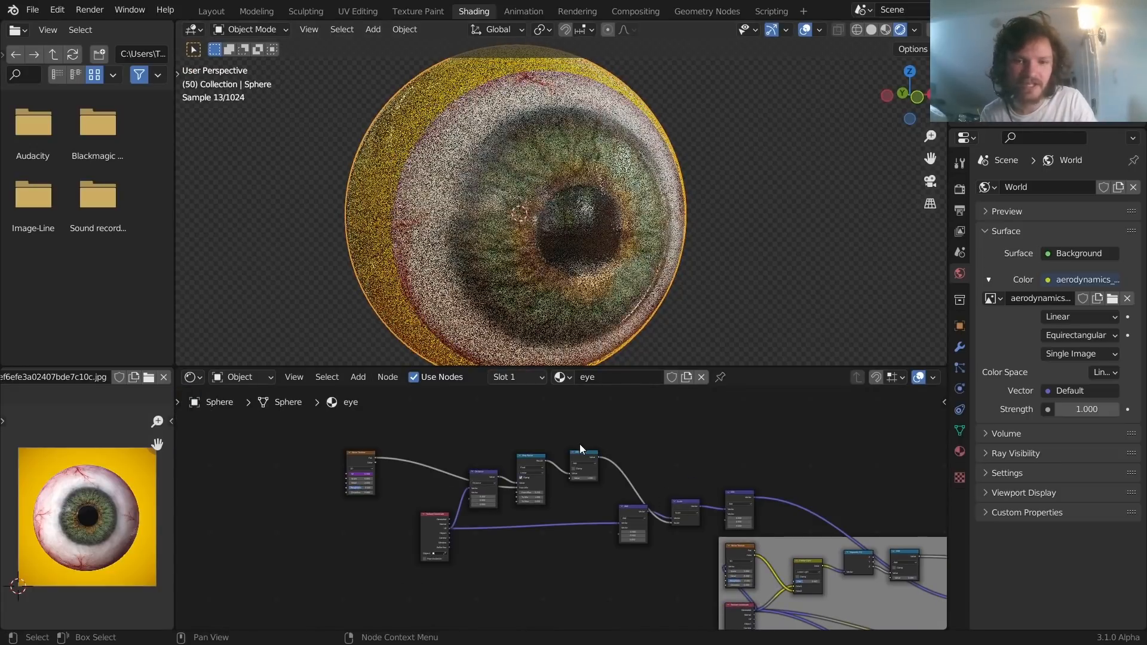
Insert a new Map Range node on the link between the Noise Texture's Fac and the existing Map Range's From Min
{"action": "scroll", "coordinate": [513, 444], "scroll_direction": "up", "scroll_amount": 6}
{"action": "middle_click_drag", "start_coordinate": [422, 455], "coordinate": [667, 489]}
{"action": "scroll", "coordinate": [642, 451], "scroll_direction": "up", "scroll_amount": 3}
{"action": "key", "text": "shift+a"}
{"action": "left_click", "coordinate": [500, 410]}
{"action": "type", "text": "rang"}
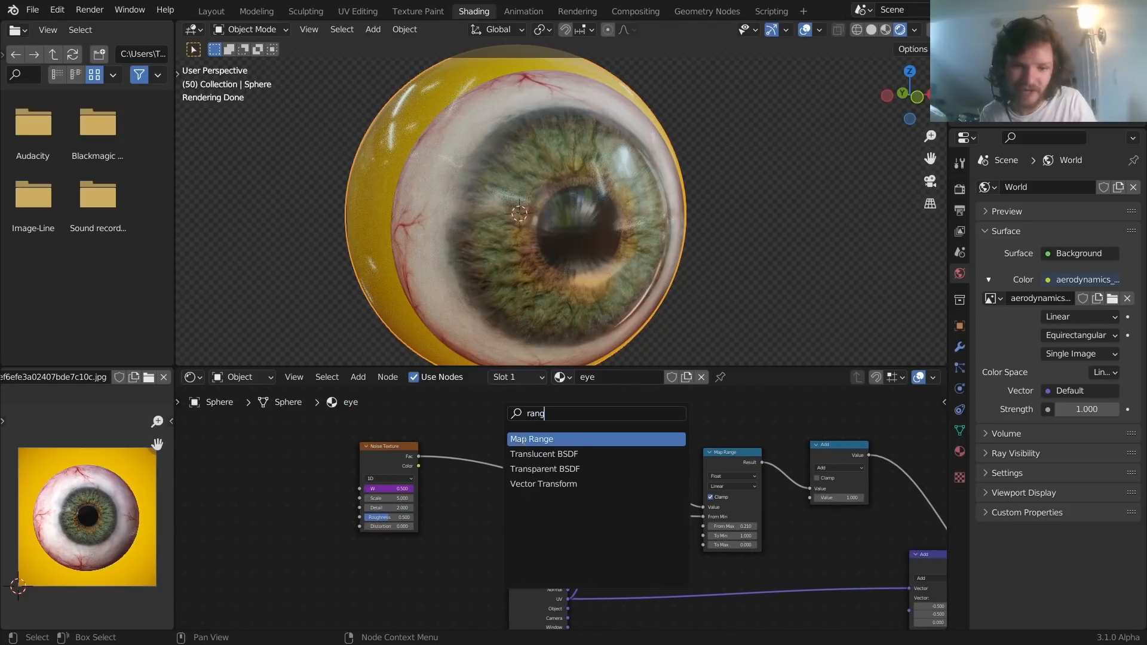
{"action": "left_click", "coordinate": [519, 440]}
{"action": "left_click", "coordinate": [457, 434]}
Set the new Map Range's To Min to -0.200 and To Max to -2.500 and play the animation
{"action": "scroll", "coordinate": [454, 454], "scroll_direction": "up", "scroll_amount": 4}
{"action": "middle_click_drag", "start_coordinate": [453, 460], "coordinate": [516, 479]}
{"action": "scroll", "coordinate": [516, 479], "scroll_direction": "up", "scroll_amount": 2}
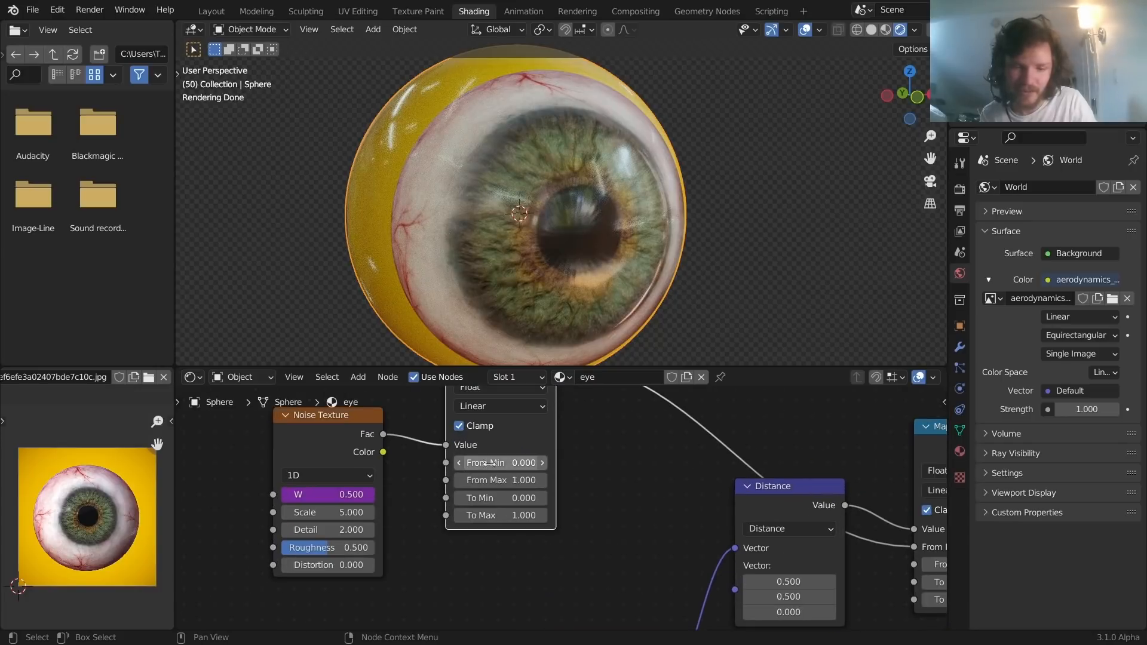
{"action": "left_click", "coordinate": [508, 505]}
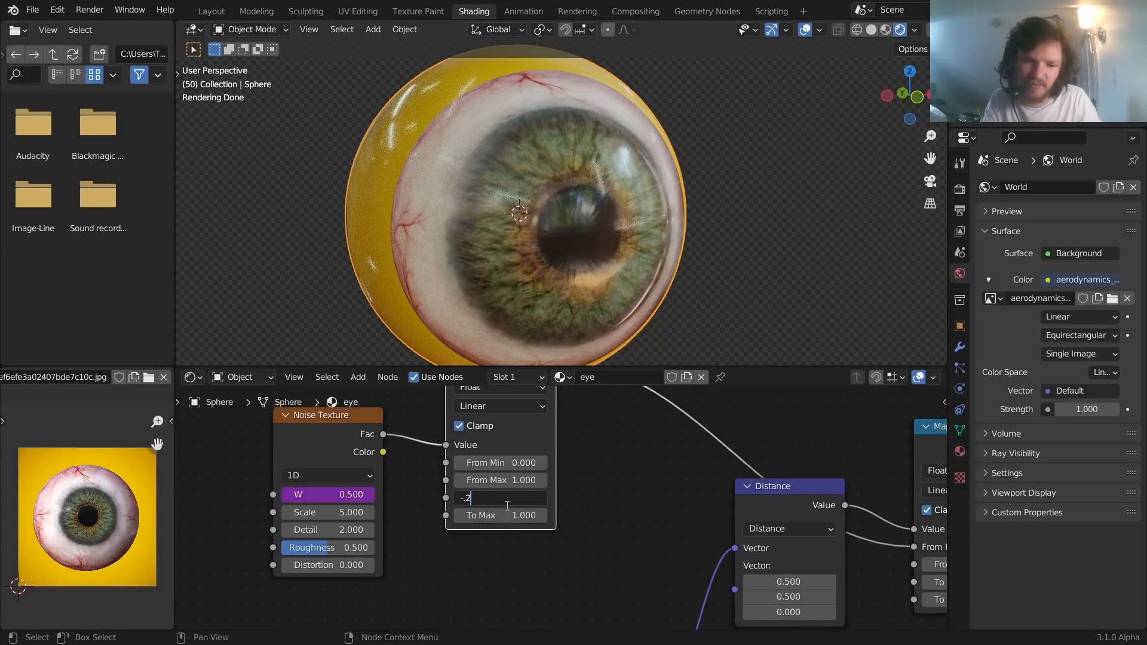
{"action": "key", "text": "Return"}
{"action": "left_click", "coordinate": [520, 512]}
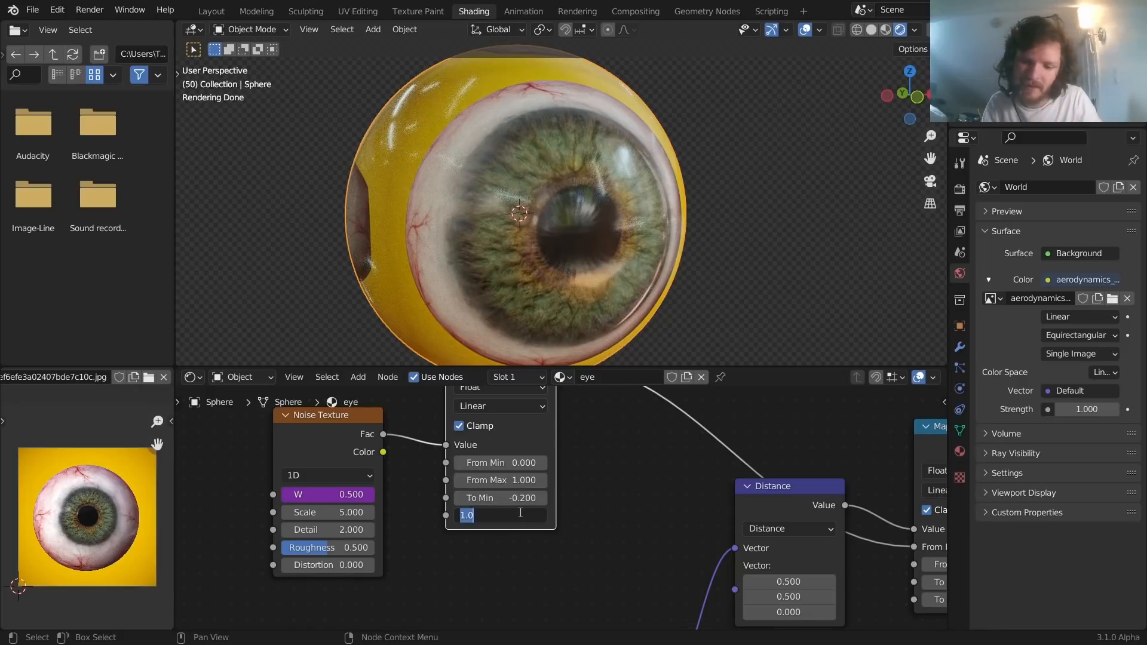
{"action": "type", "text": "-2.5"}
{"action": "key", "text": "Return"}
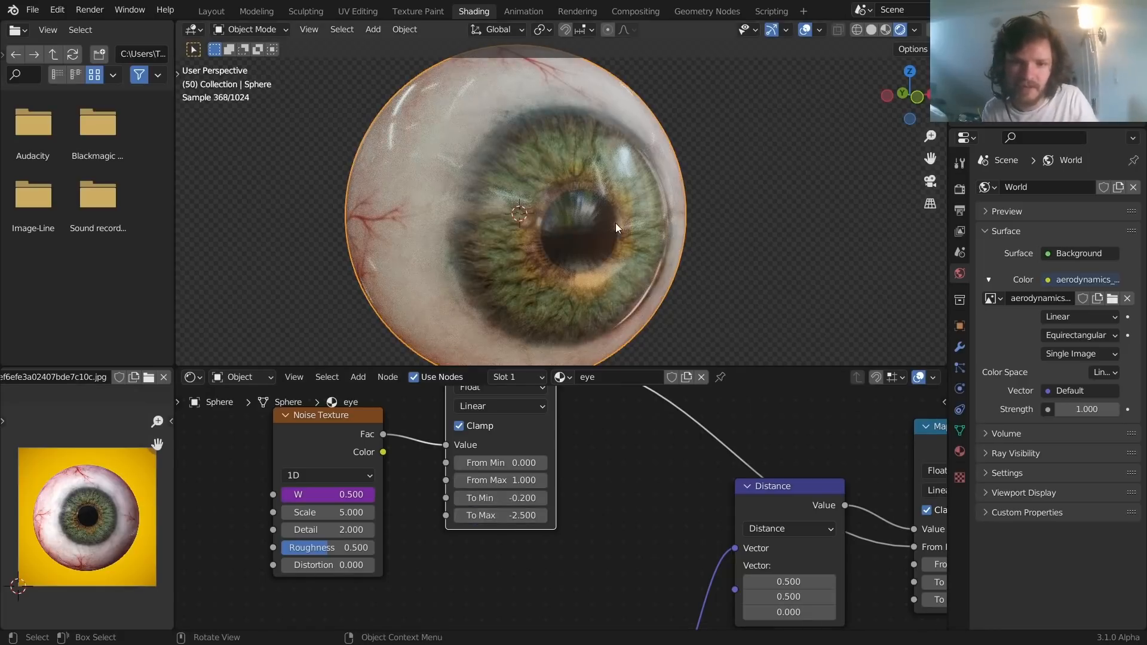
{"action": "key", "text": "space"}
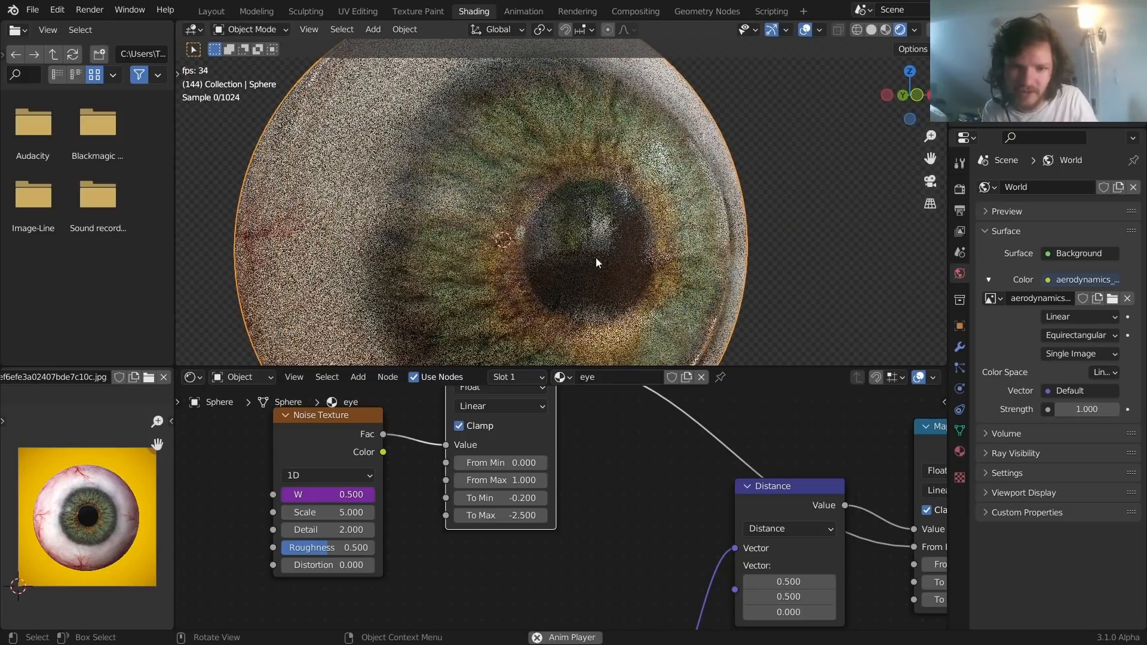
{"action": "key", "text": "space"}
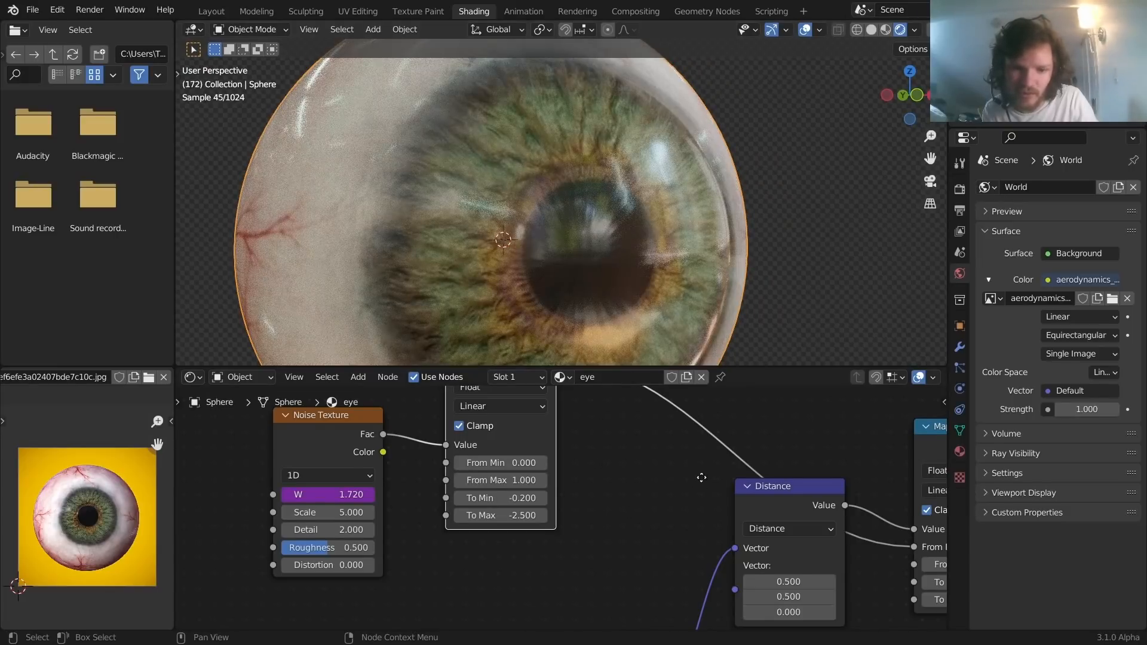
Disconnect the From Min input of the Map Range after the Distance node, try another From Min value and undo it
{"action": "middle_click_drag", "start_coordinate": [707, 478], "coordinate": [512, 477]}
{"action": "left_click_drag", "start_coordinate": [777, 544], "coordinate": [837, 548]}
{"action": "key", "text": "ctrl+z"}
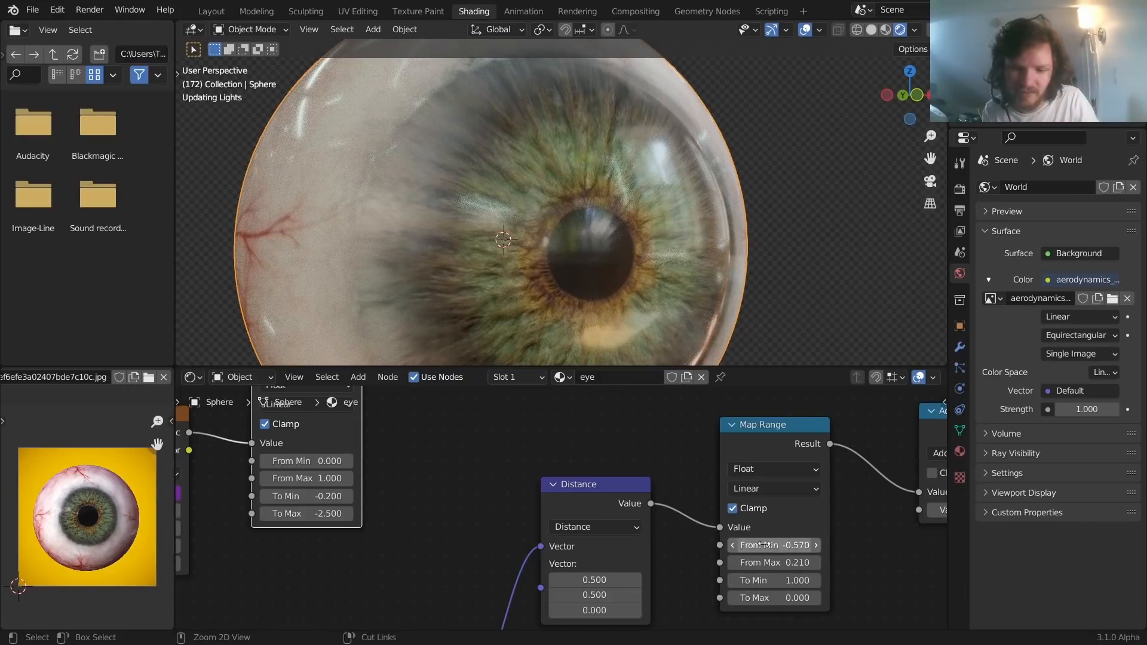
Set the noise Map Range's To Min to 0.030 and To Max to -0.500, and connect its Result to the other Map Range's From Min
{"action": "middle_click_drag", "start_coordinate": [384, 511], "coordinate": [517, 519]}
{"action": "left_click", "coordinate": [448, 505]}
{"action": "type", "text": ".03"}
{"action": "key", "text": "Return"}
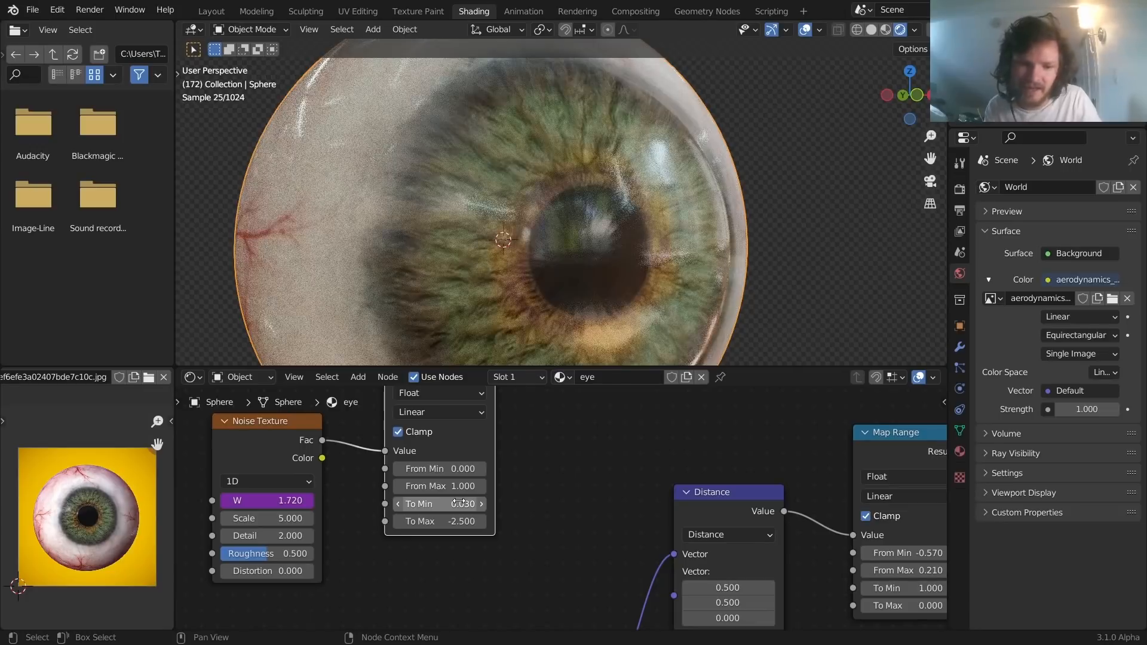
{"action": "scroll", "coordinate": [512, 514], "scroll_direction": "down", "scroll_amount": 1}
{"action": "middle_click_drag", "start_coordinate": [511, 512], "coordinate": [467, 531]}
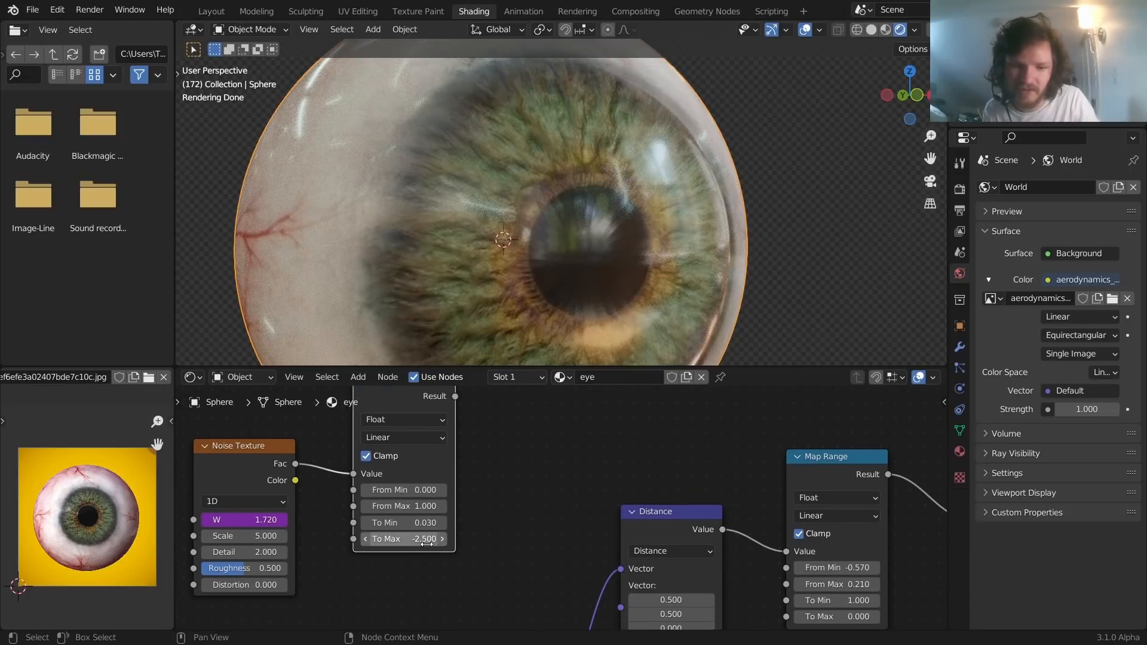
{"action": "left_click", "coordinate": [421, 540]}
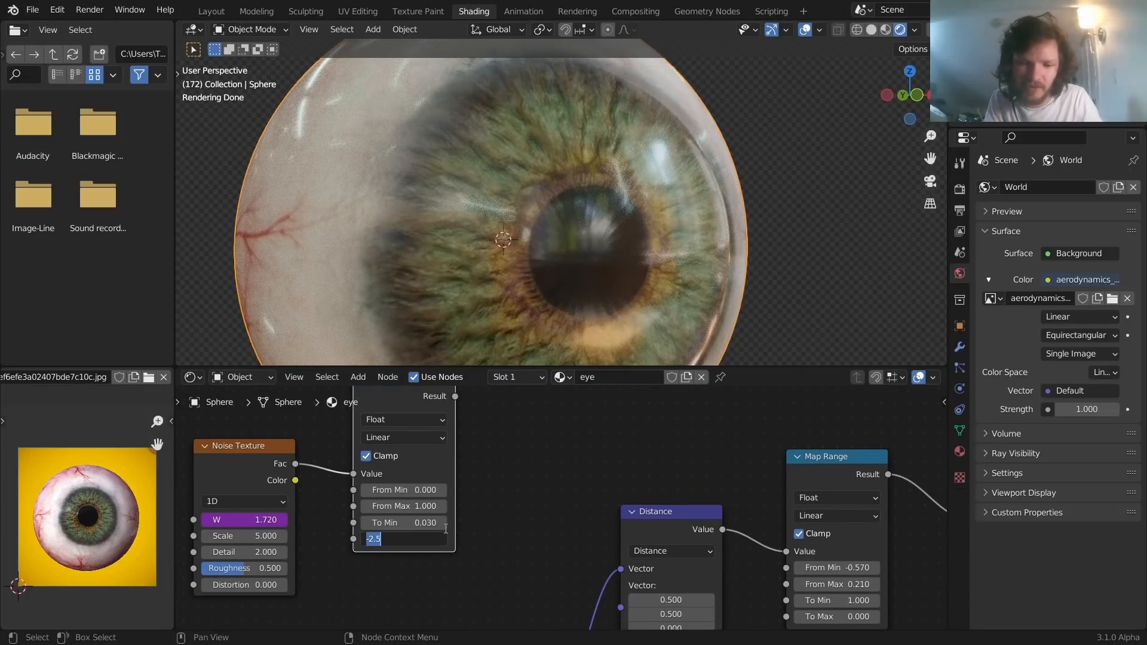
{"action": "type", "text": "-0.5"}
{"action": "key", "text": "Return"}
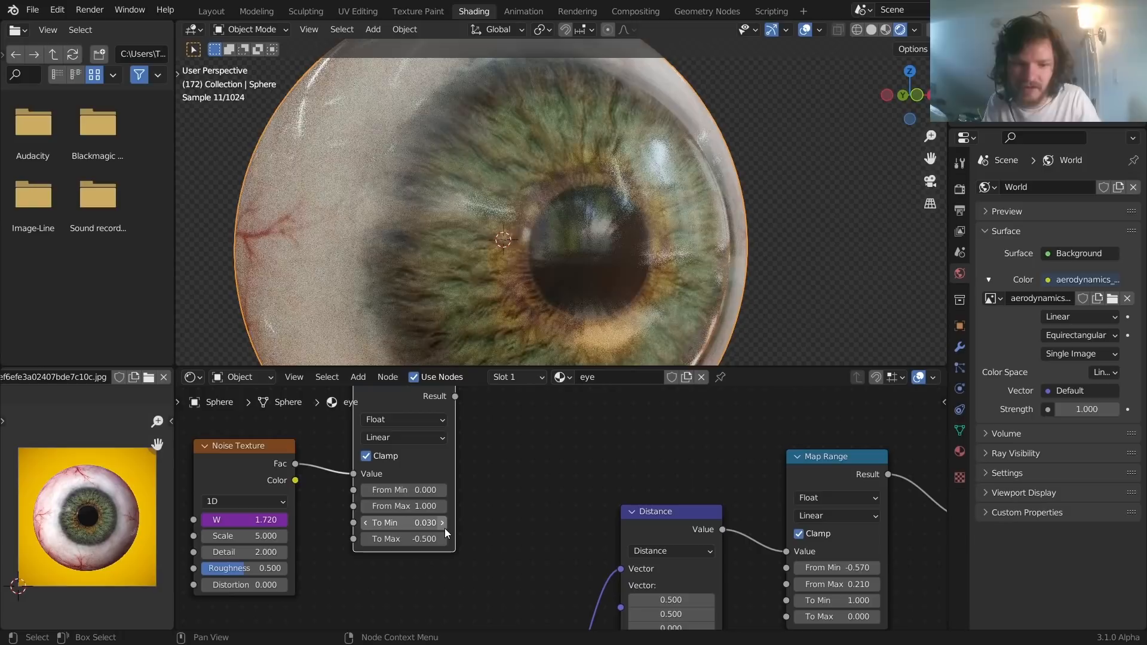
{"action": "scroll", "coordinate": [474, 490], "scroll_direction": "down", "scroll_amount": 1}
{"action": "left_click_drag", "start_coordinate": [477, 420], "coordinate": [751, 557]}
Play the animation and examine the changing pupil size on the whole eyeball from different angles
{"action": "key", "text": "space"}
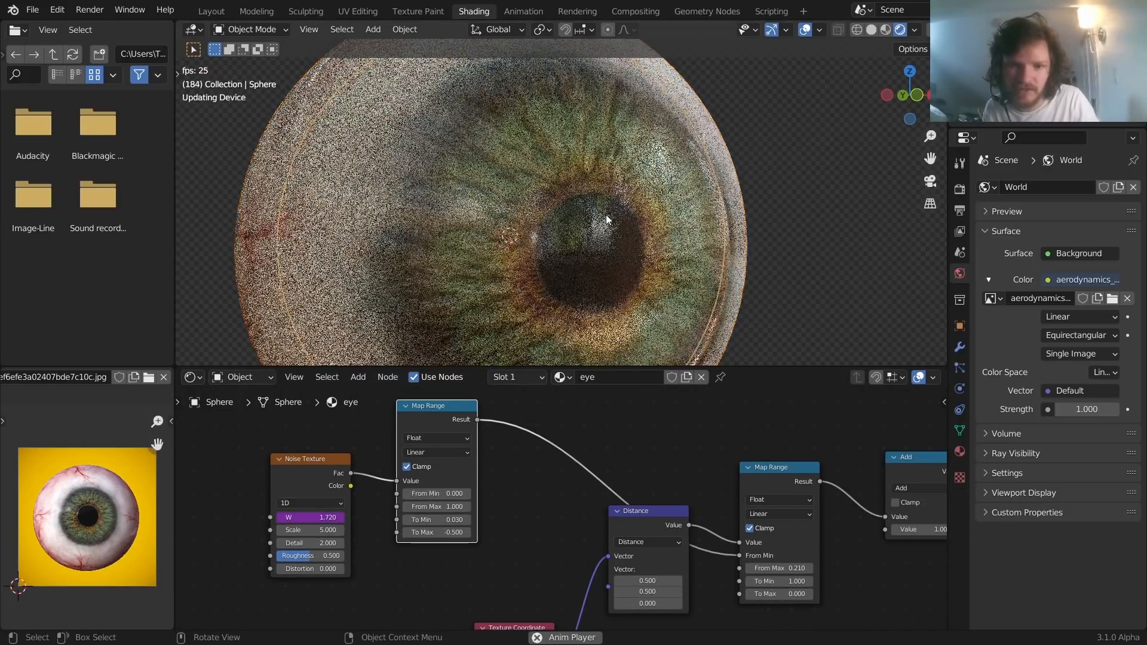
{"action": "scroll", "coordinate": [606, 213], "scroll_direction": "down", "scroll_amount": 3}
{"action": "scroll", "coordinate": [693, 221], "scroll_direction": "down", "scroll_amount": 2}
{"action": "middle_click_drag", "start_coordinate": [605, 233], "coordinate": [564, 246]}
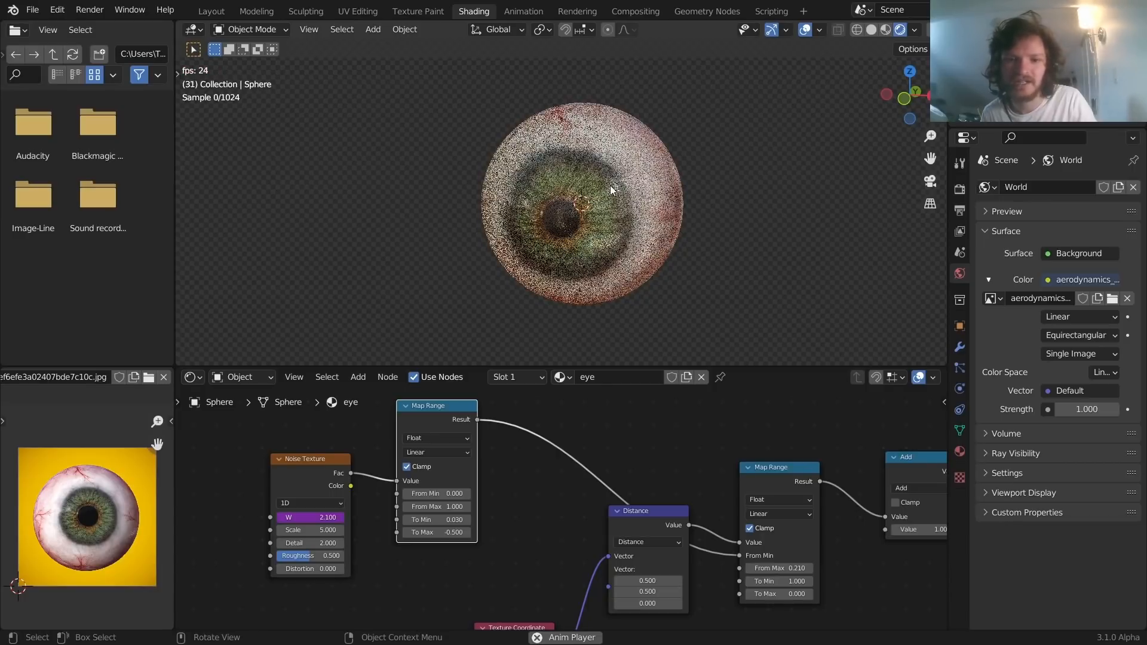
{"action": "middle_click_drag", "start_coordinate": [584, 218], "coordinate": [622, 213]}
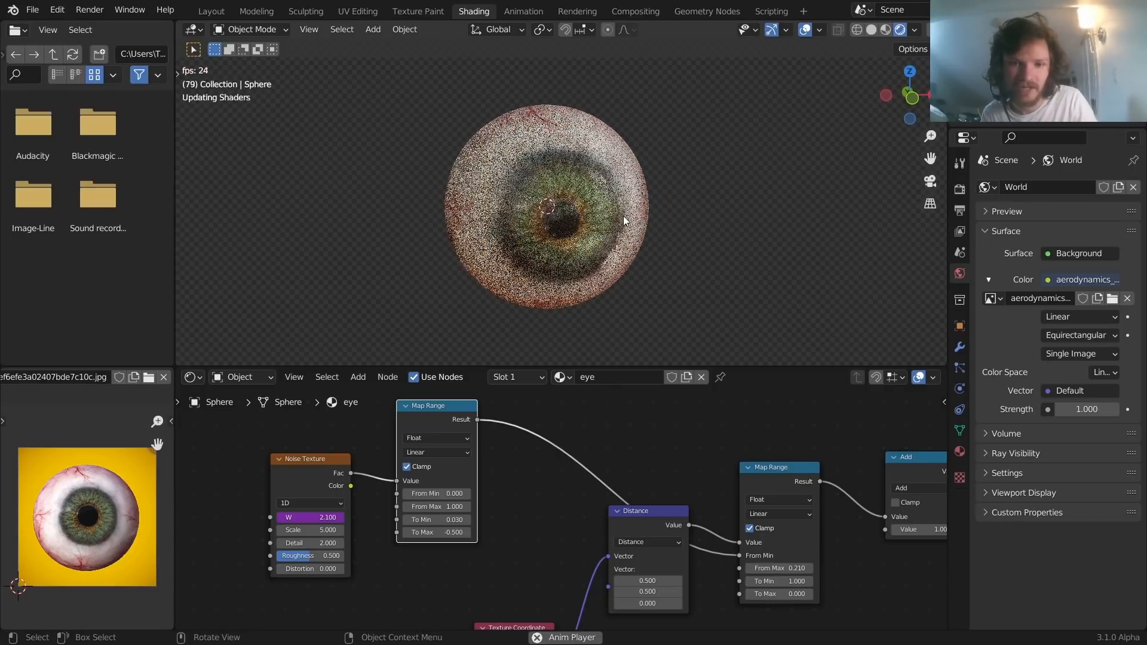
{"action": "key", "text": "space"}
{"action": "scroll", "coordinate": [580, 180], "scroll_direction": "up", "scroll_amount": 2}
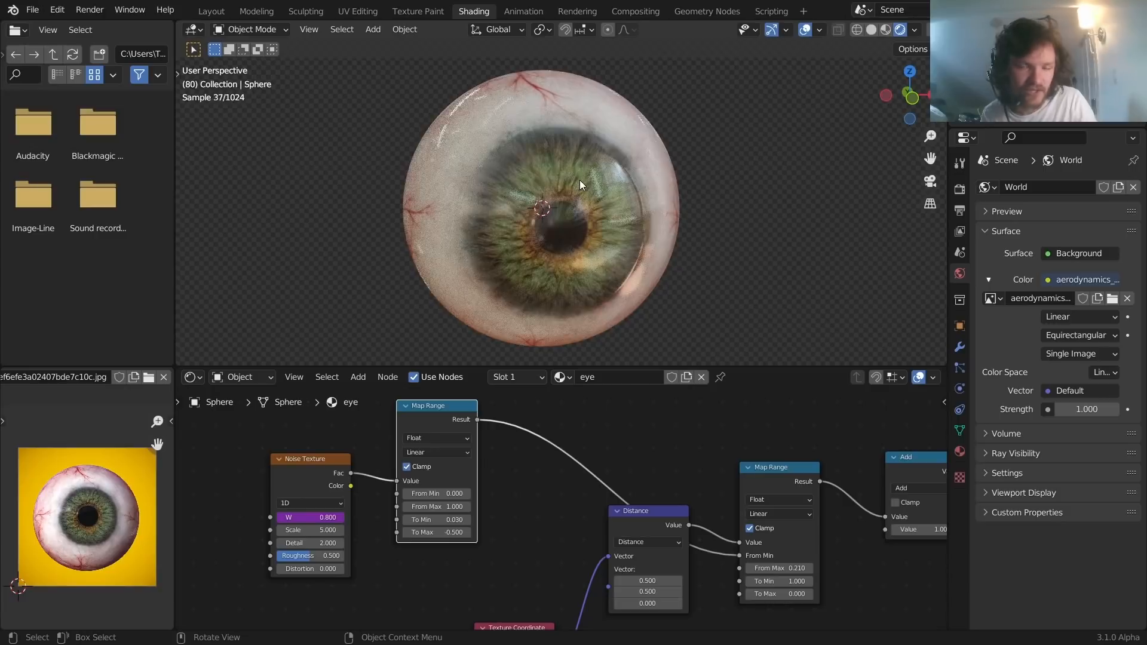
{"action": "scroll", "coordinate": [644, 440], "scroll_direction": "down", "scroll_amount": 5}
{"action": "middle_click_drag", "start_coordinate": [668, 485], "coordinate": [453, 417]}
{"action": "scroll", "coordinate": [500, 429], "scroll_direction": "up", "scroll_amount": 3}
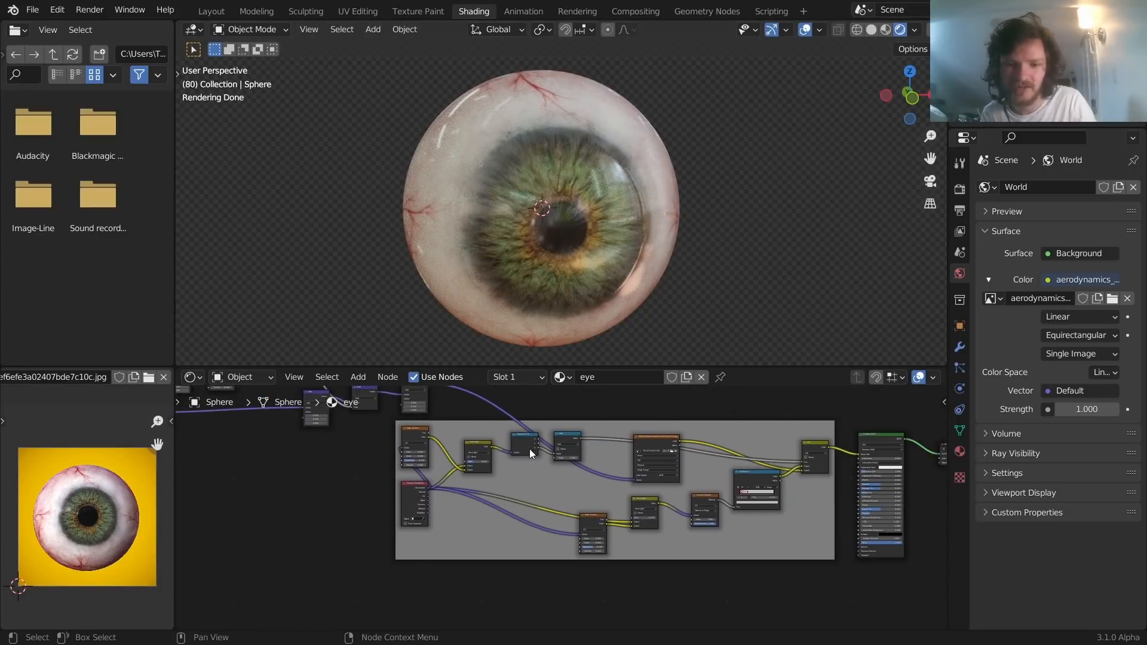
{"action": "scroll", "coordinate": [513, 469], "scroll_direction": "up", "scroll_amount": 5}
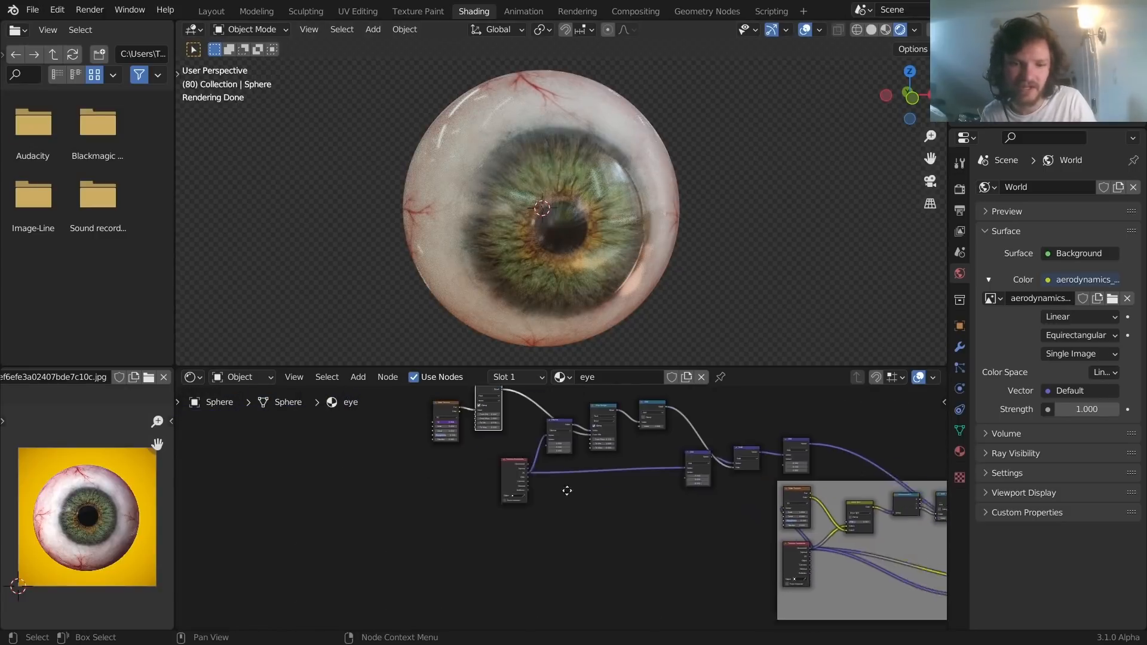
Set the 1D Noise Texture's Detail to 6.000 and play the animation to check the pupil movement
{"action": "scroll", "coordinate": [514, 466], "scroll_direction": "up", "scroll_amount": 4}
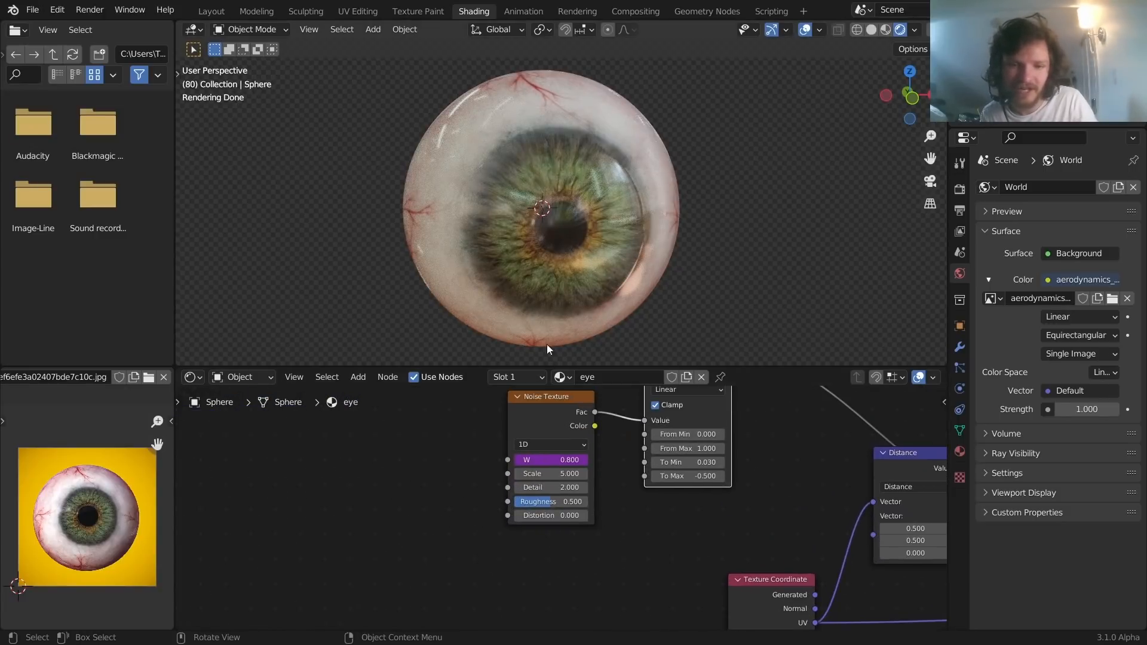
{"action": "scroll", "coordinate": [549, 239], "scroll_direction": "up", "scroll_amount": 2}
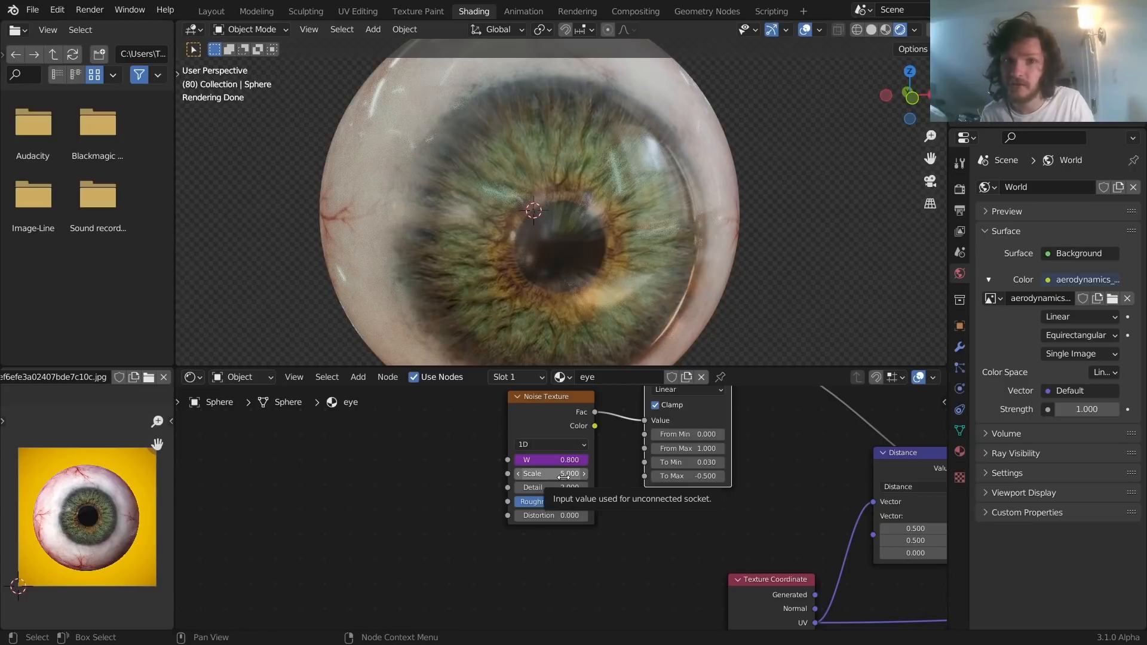
{"action": "scroll", "coordinate": [558, 514], "scroll_direction": "up", "scroll_amount": 2}
{"action": "left_click", "coordinate": [567, 482]}
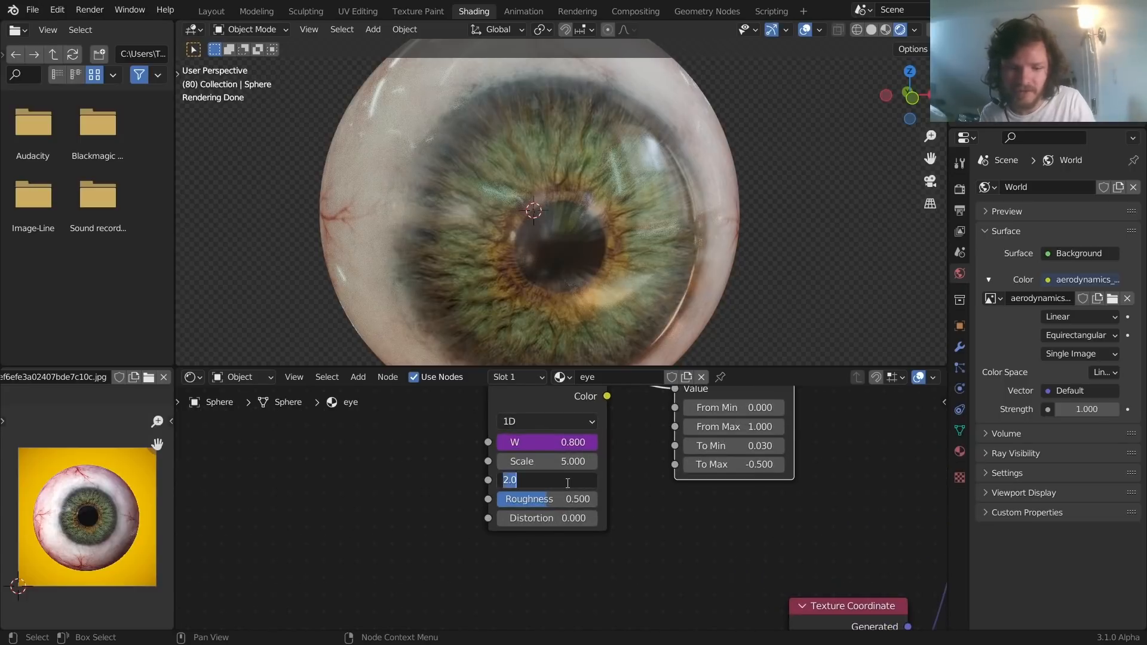
{"action": "type", "text": "6"}
{"action": "key", "text": "Return"}
{"action": "key", "text": "space"}
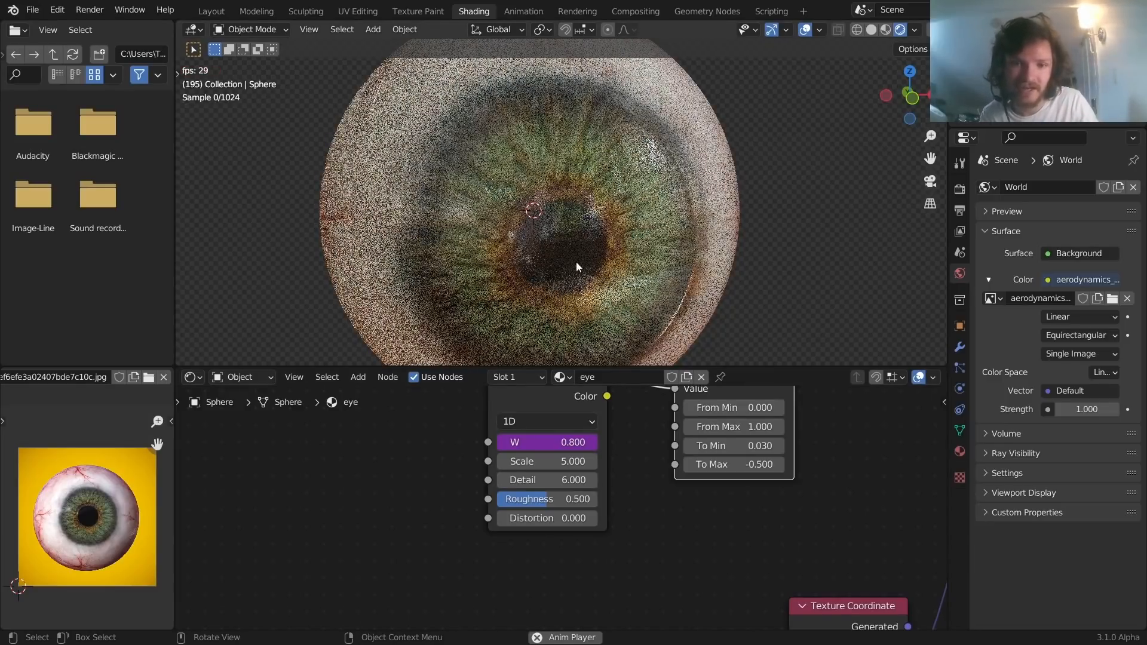
{"action": "scroll", "coordinate": [597, 248], "scroll_direction": "down", "scroll_amount": 4}
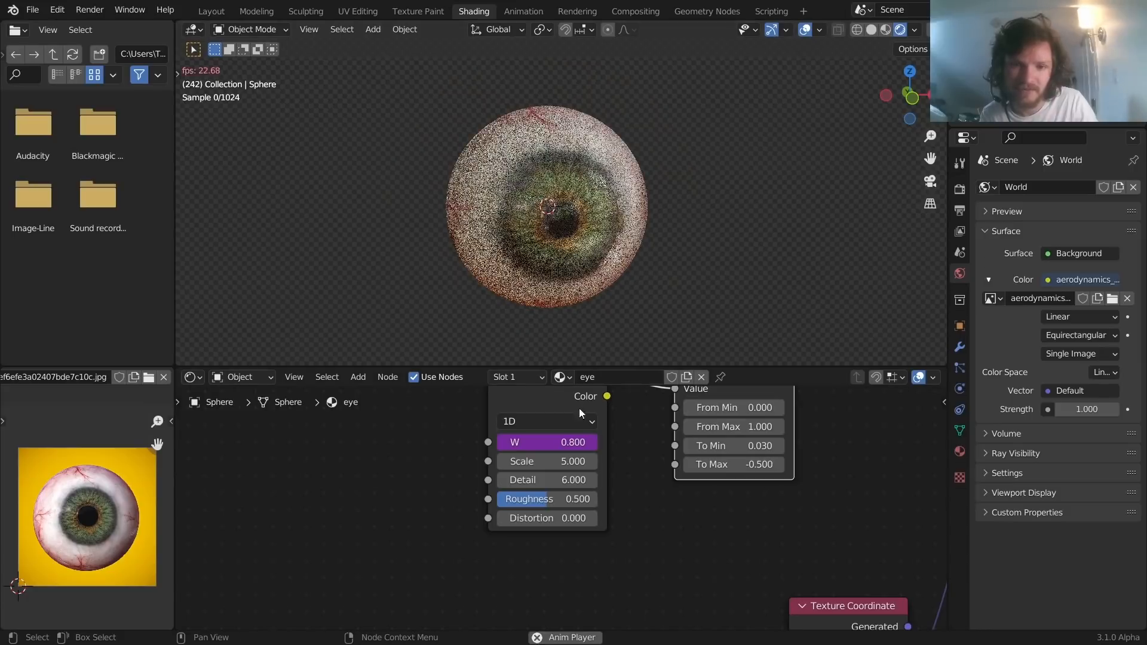
Change the Noise Texture's W driver expression to frame/160, check the pupil motion during playback and stop the animation
{"action": "left_click", "coordinate": [577, 442]}
{"action": "left_click", "coordinate": [577, 442]}
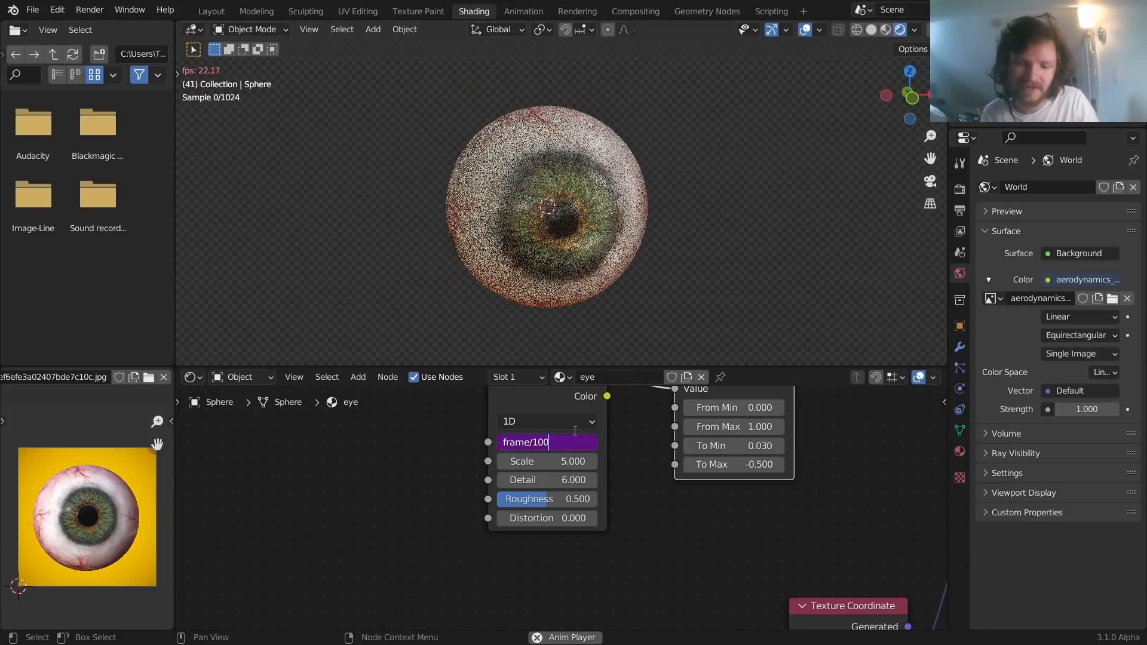
{"action": "key", "text": "BackSpace"}
{"action": "key", "text": "BackSpace"}
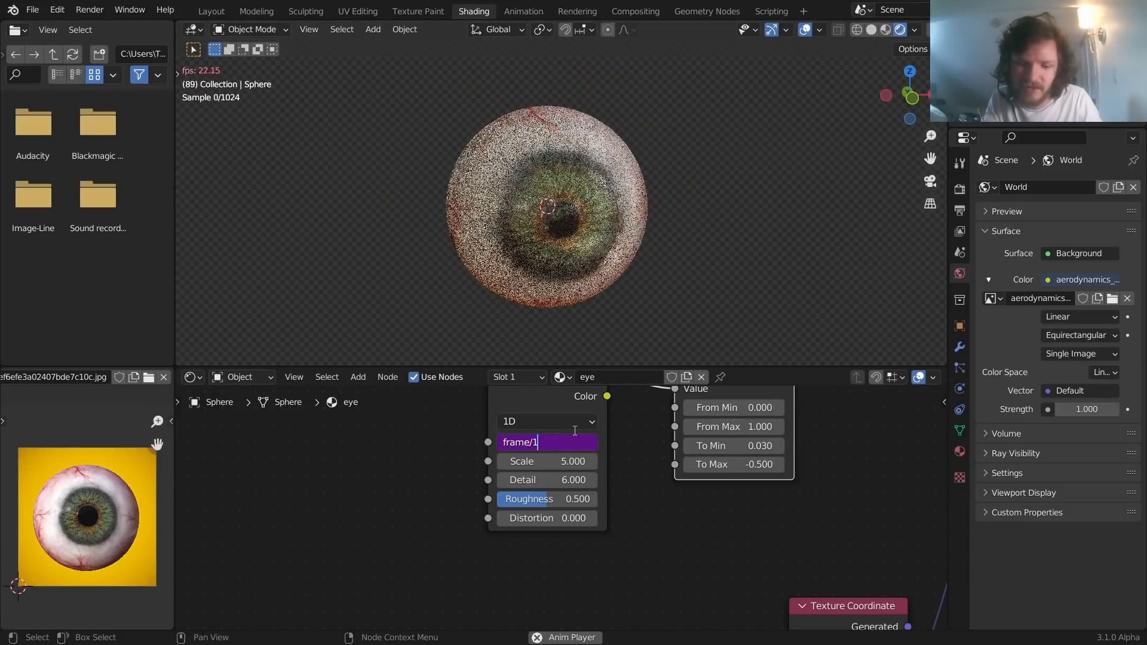
{"action": "type", "text": "60"}
{"action": "key", "text": "Return"}
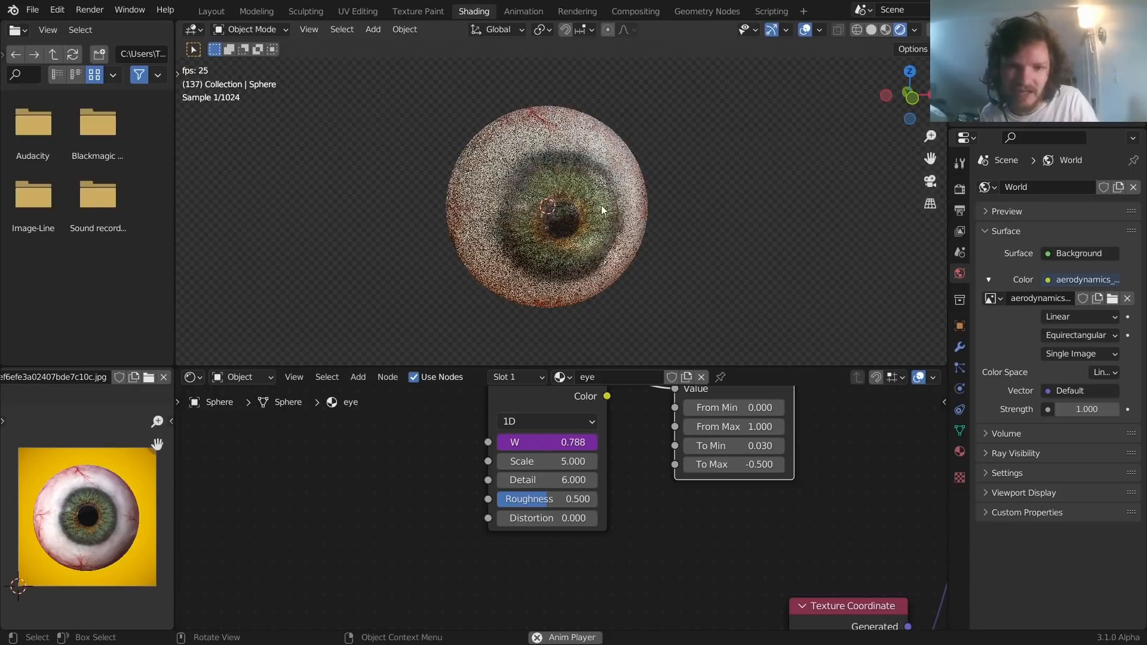
{"action": "middle_click_drag", "start_coordinate": [604, 206], "coordinate": [642, 217]}
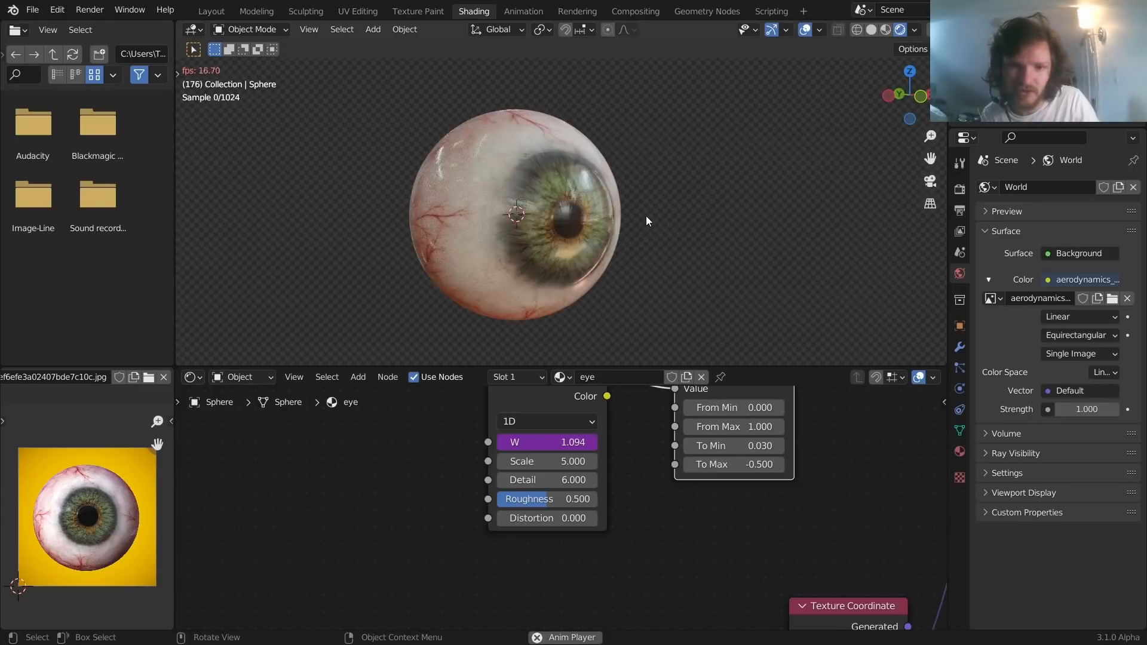
{"action": "key", "text": "space"}
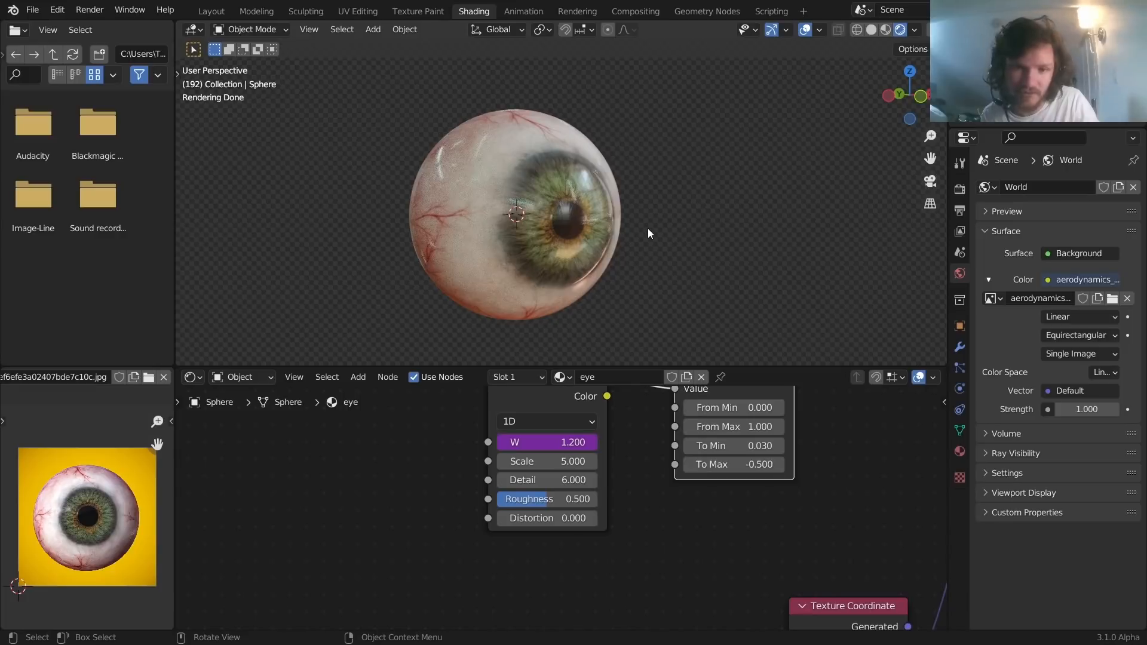
Move the Principled BSDF and Material Output nodes away from the texture frame to make room for another node
{"action": "scroll", "coordinate": [638, 445], "scroll_direction": "down", "scroll_amount": 5}
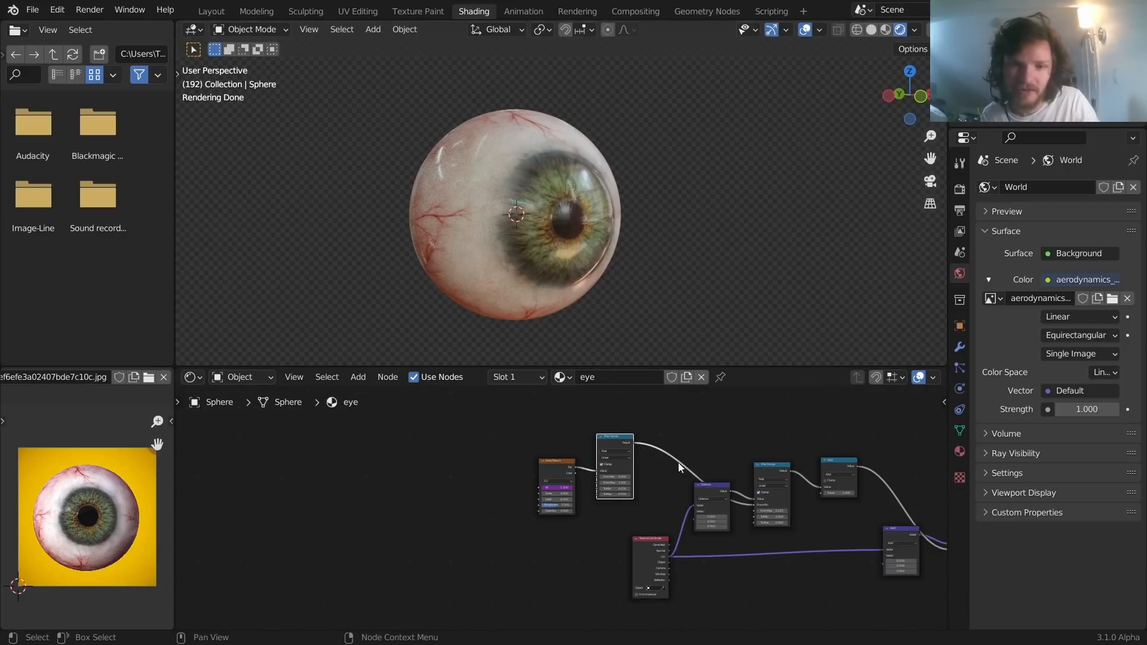
{"action": "middle_click_drag", "start_coordinate": [704, 502], "coordinate": [460, 463]}
{"action": "middle_click_drag", "start_coordinate": [896, 502], "coordinate": [547, 443]}
{"action": "left_click_drag", "start_coordinate": [724, 497], "coordinate": [528, 442]}
{"action": "key", "text": "g"}
{"action": "left_click", "coordinate": [685, 461]}
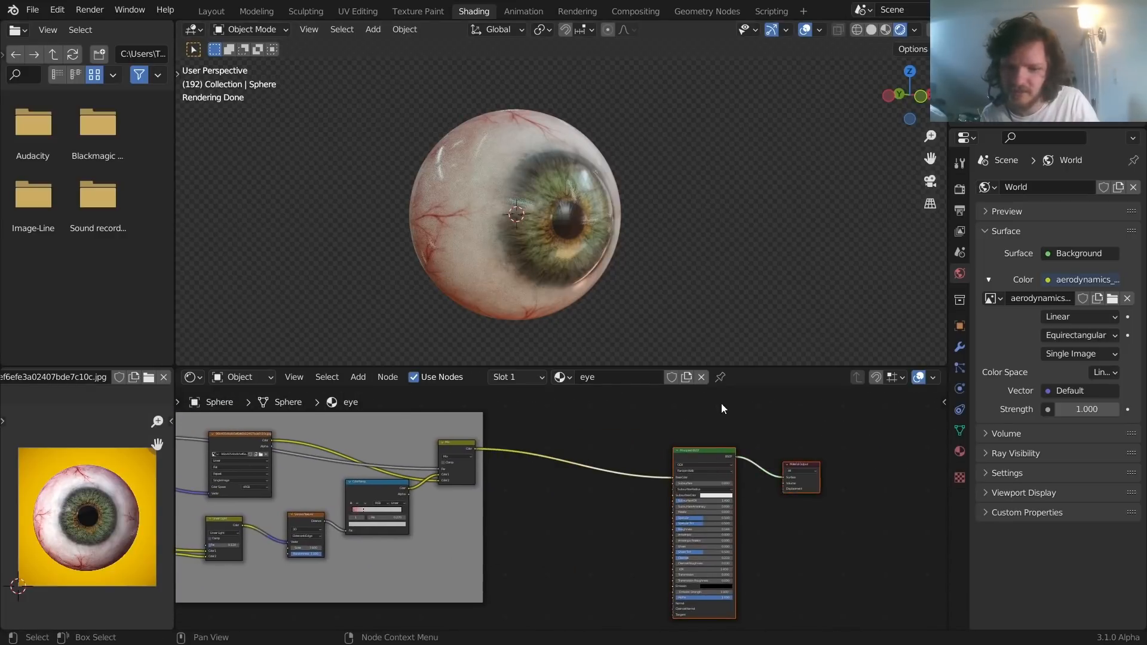
{"action": "scroll", "coordinate": [696, 468], "scroll_direction": "up", "scroll_amount": 2}
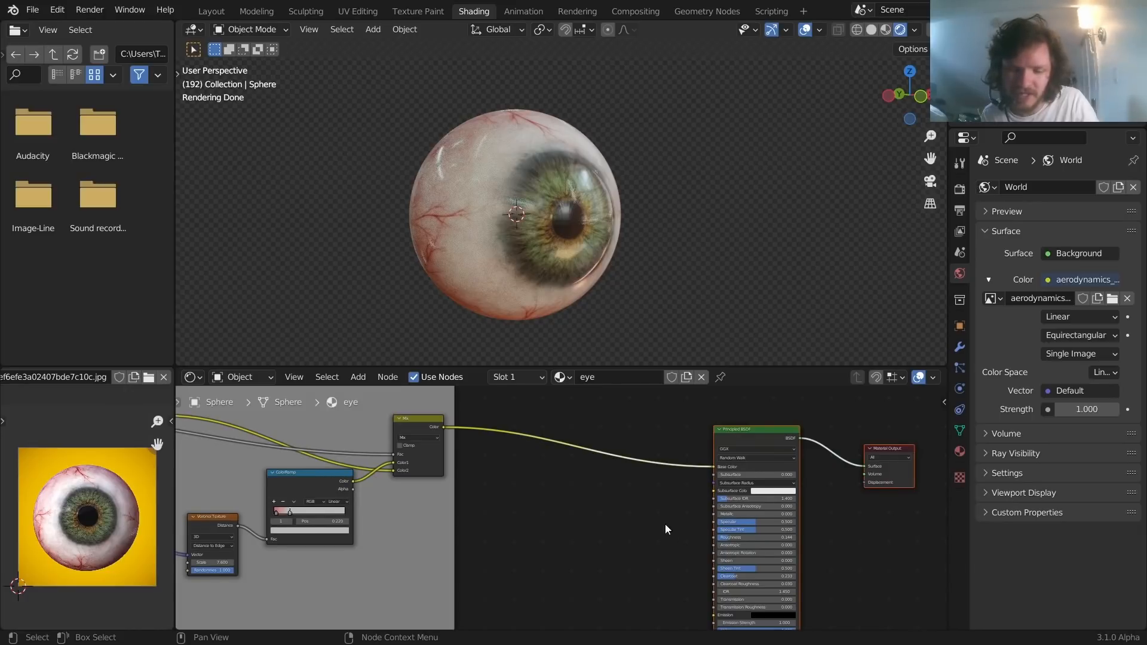
Add a Bump node in the gap between the framed texture nodes and the Principled BSDF
{"action": "scroll", "coordinate": [657, 514], "scroll_direction": "up", "scroll_amount": 2}
{"action": "key", "text": "shift+a"}
{"action": "type", "text": "bum"}
{"action": "key", "text": "Return"}
{"action": "left_click", "coordinate": [562, 467]}
{"action": "middle_click_drag", "start_coordinate": [562, 467], "coordinate": [711, 492]}
{"action": "scroll", "coordinate": [654, 493], "scroll_direction": "down", "scroll_amount": 5}
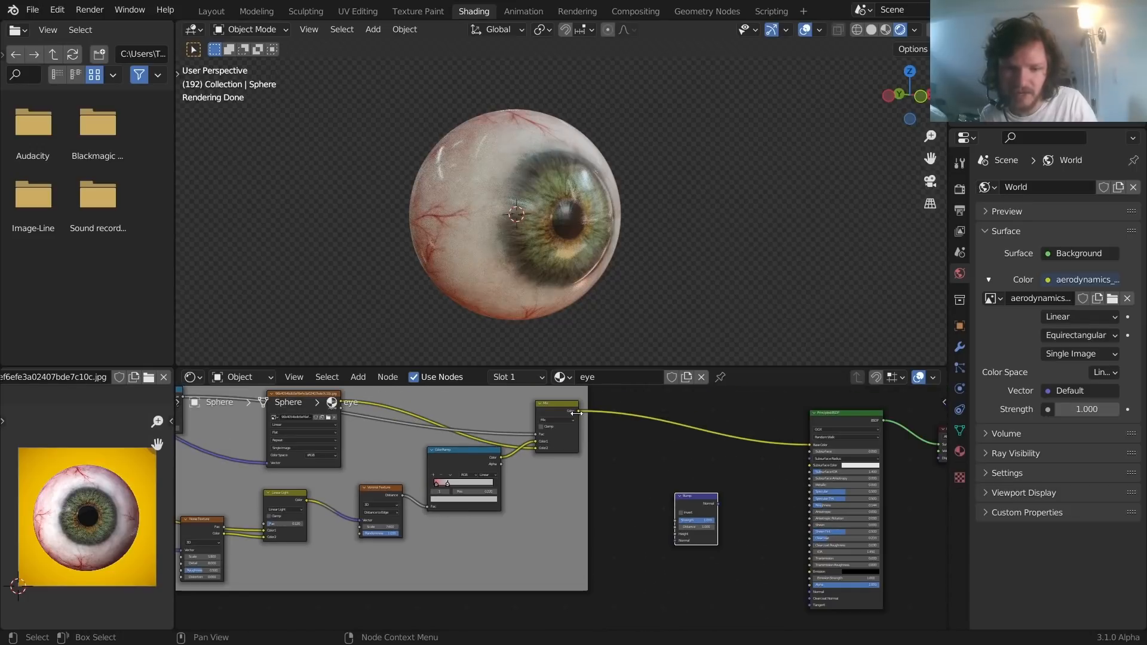
Preview the final Mix node's color on the sphere and examine it from the side and back
{"action": "left_click_drag", "start_coordinate": [577, 411], "coordinate": [681, 460]}
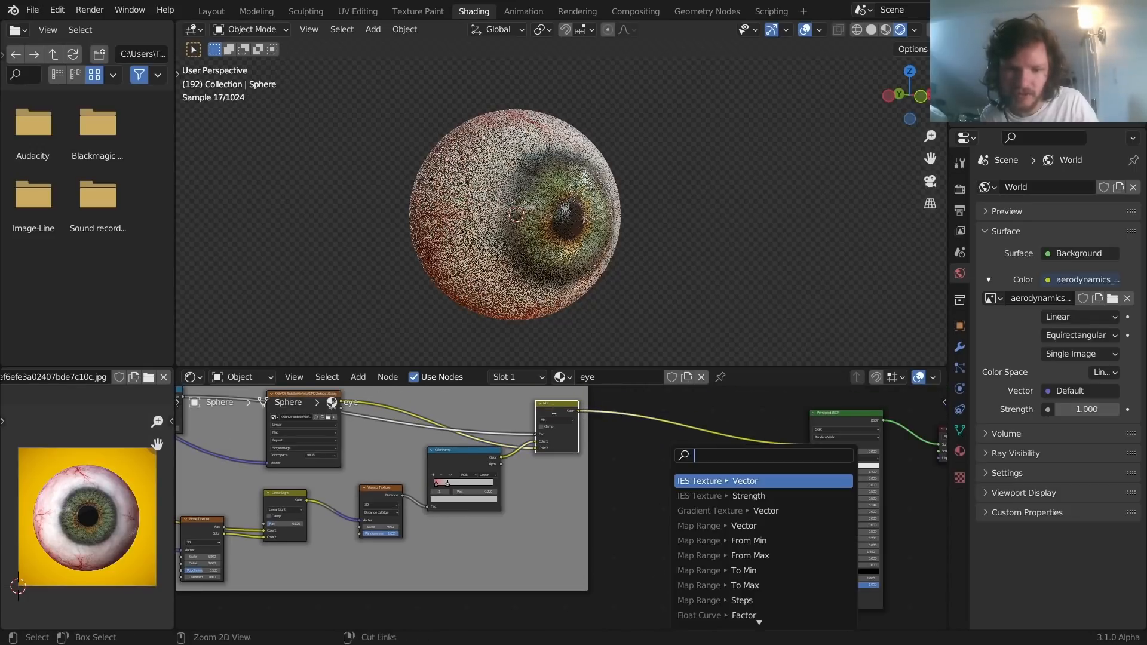
{"action": "left_click", "coordinate": [564, 411], "text": "ctrl+shift"}
{"action": "middle_click_drag", "start_coordinate": [519, 239], "coordinate": [586, 239]}
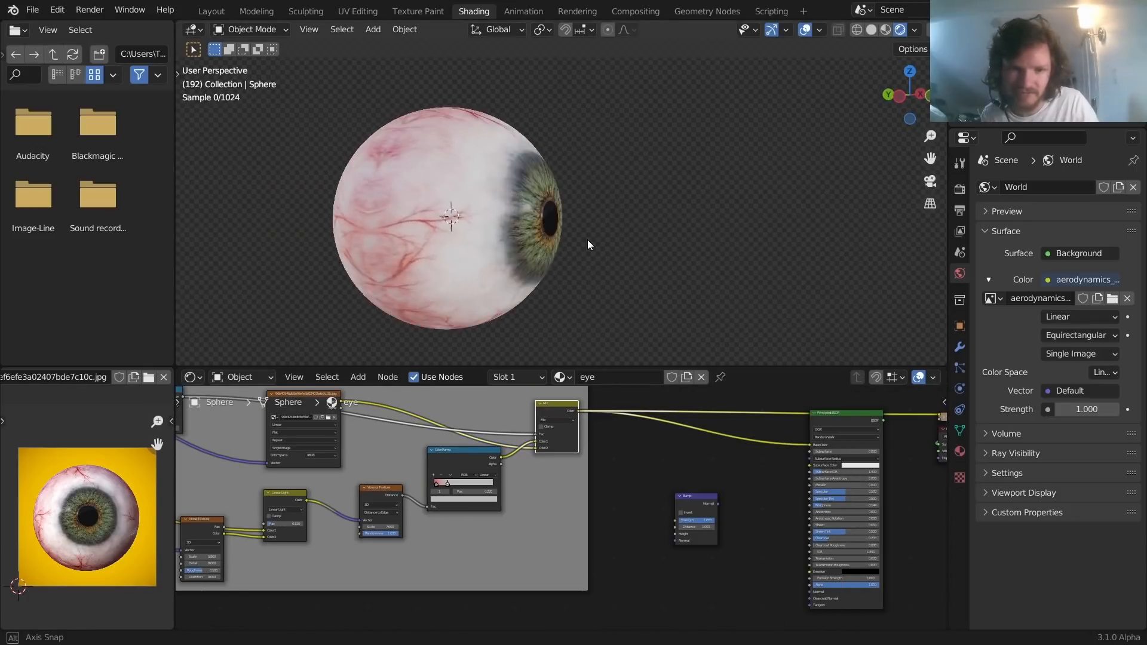
{"action": "scroll", "coordinate": [571, 417], "scroll_direction": "up", "scroll_amount": 3}
{"action": "scroll", "coordinate": [570, 417], "scroll_direction": "down", "scroll_amount": 4}
{"action": "middle_click_drag", "start_coordinate": [382, 250], "coordinate": [531, 246]}
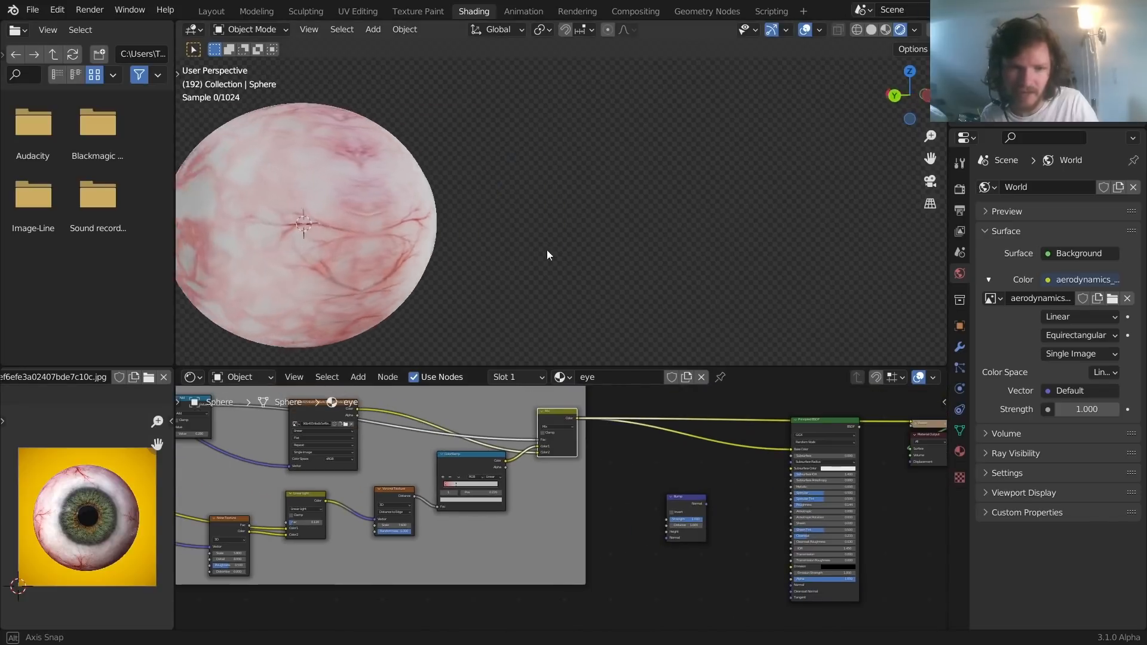
{"action": "scroll", "coordinate": [375, 226], "scroll_direction": "down", "scroll_amount": 3}
{"action": "scroll", "coordinate": [607, 448], "scroll_direction": "up", "scroll_amount": 2}
Connect the final Mix's Color to the Bump's Height, preview the Bump, and link its Normal to the Principled BSDF's Normal
{"action": "left_click_drag", "start_coordinate": [577, 403], "coordinate": [689, 539]}
{"action": "left_click", "coordinate": [696, 501], "text": "ctrl+shift"}
{"action": "middle_click_drag", "start_coordinate": [457, 239], "coordinate": [297, 224]}
{"action": "middle_click_drag", "start_coordinate": [773, 512], "coordinate": [604, 456]}
{"action": "middle_click_drag", "start_coordinate": [519, 253], "coordinate": [463, 253]}
{"action": "left_click_drag", "start_coordinate": [561, 445], "coordinate": [661, 541]}
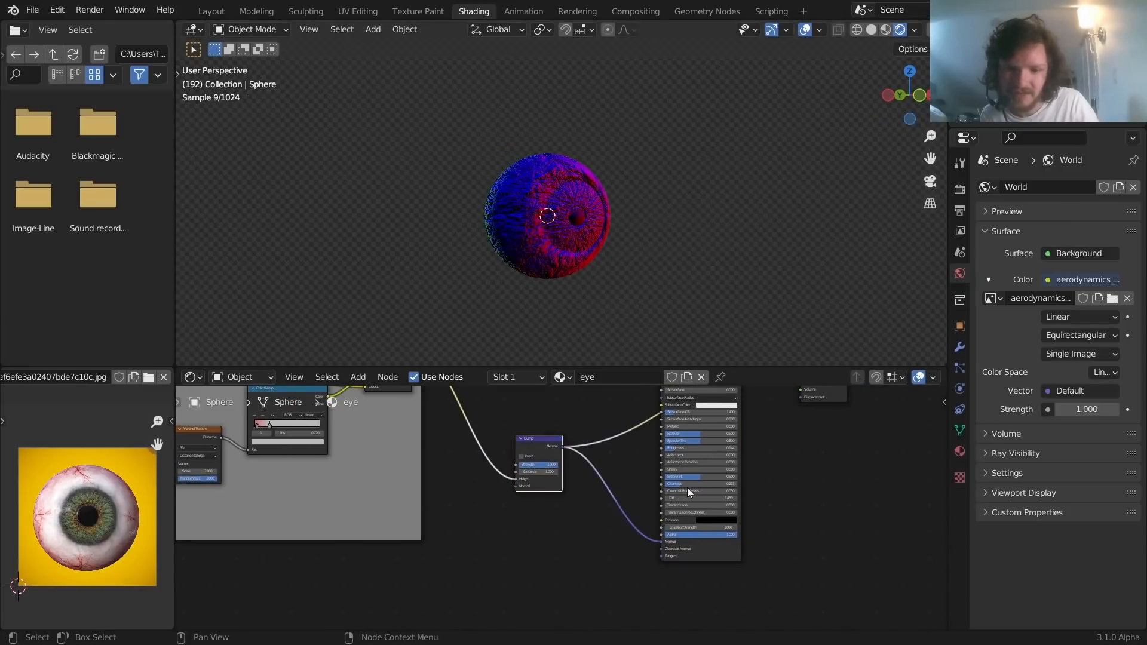
Reconnect the Principled BSDF to the Material Output and examine the bumped eyeball surface up close
{"action": "middle_click_drag", "start_coordinate": [697, 418], "coordinate": [687, 487]}
{"action": "left_click", "coordinate": [677, 417], "text": "ctrl+shift"}
{"action": "scroll", "coordinate": [539, 209], "scroll_direction": "up", "scroll_amount": 4}
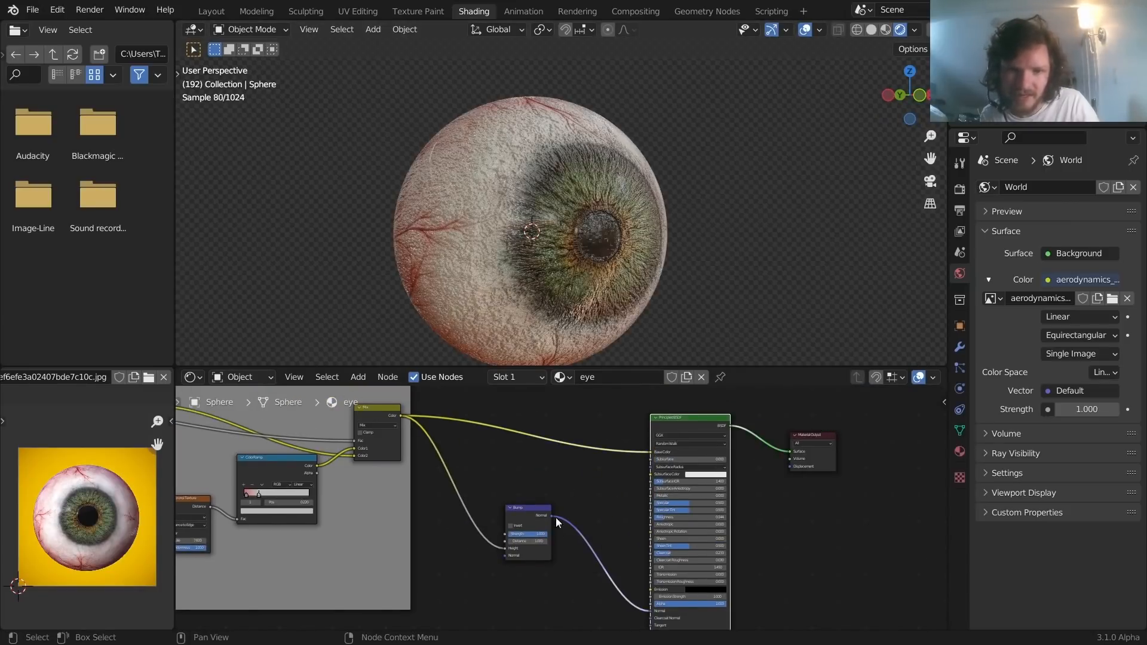
{"action": "scroll", "coordinate": [601, 498], "scroll_direction": "up", "scroll_amount": 3}
{"action": "scroll", "coordinate": [602, 499], "scroll_direction": "up", "scroll_amount": 1}
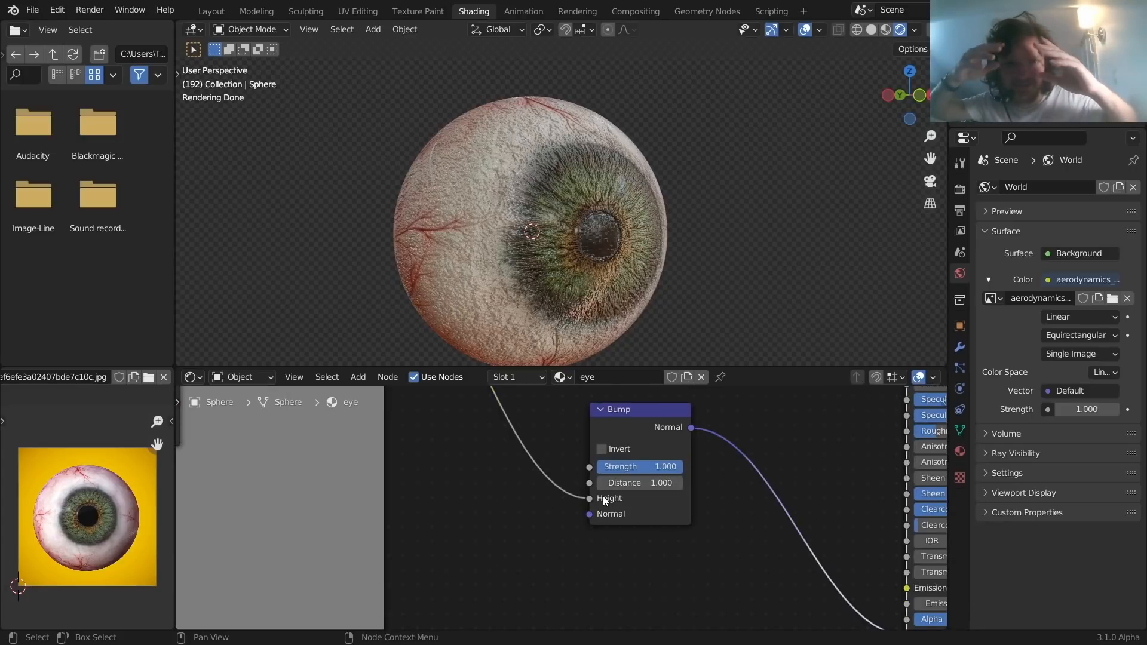
{"action": "scroll", "coordinate": [562, 507], "scroll_direction": "up", "scroll_amount": 2}
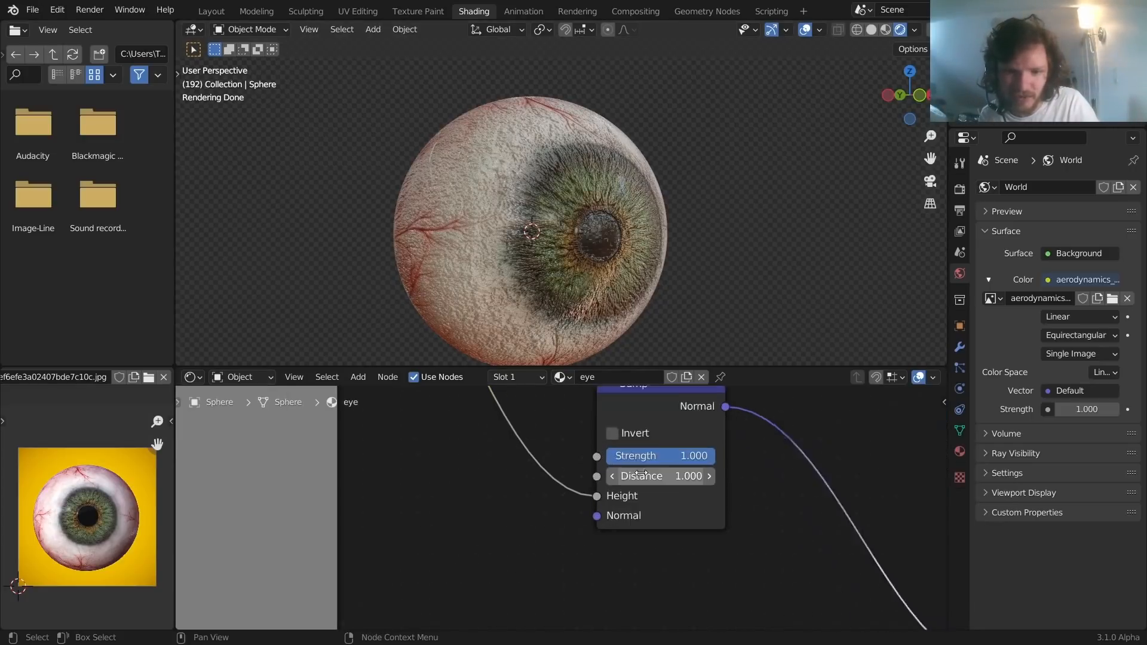
{"action": "scroll", "coordinate": [535, 250], "scroll_direction": "up", "scroll_amount": 3}
{"action": "middle_click_drag", "start_coordinate": [481, 230], "coordinate": [485, 195]}
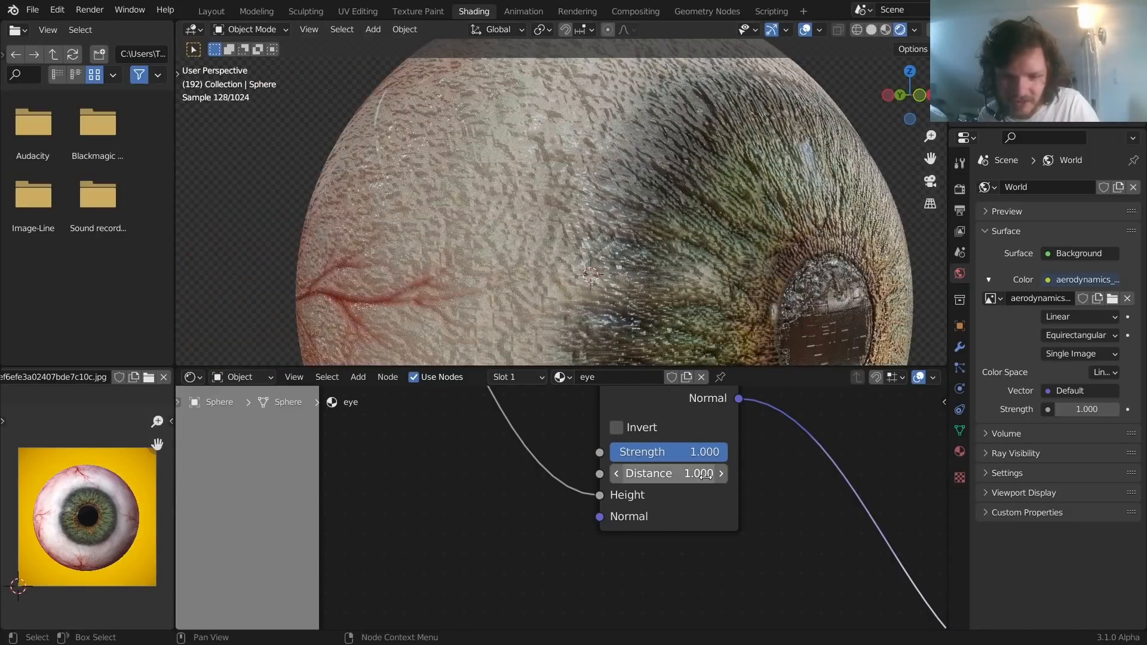
Set the Bump node's Distance to 0.050 and its Strength to 0.500
{"action": "left_click_drag", "start_coordinate": [669, 474], "coordinate": [643, 473]}
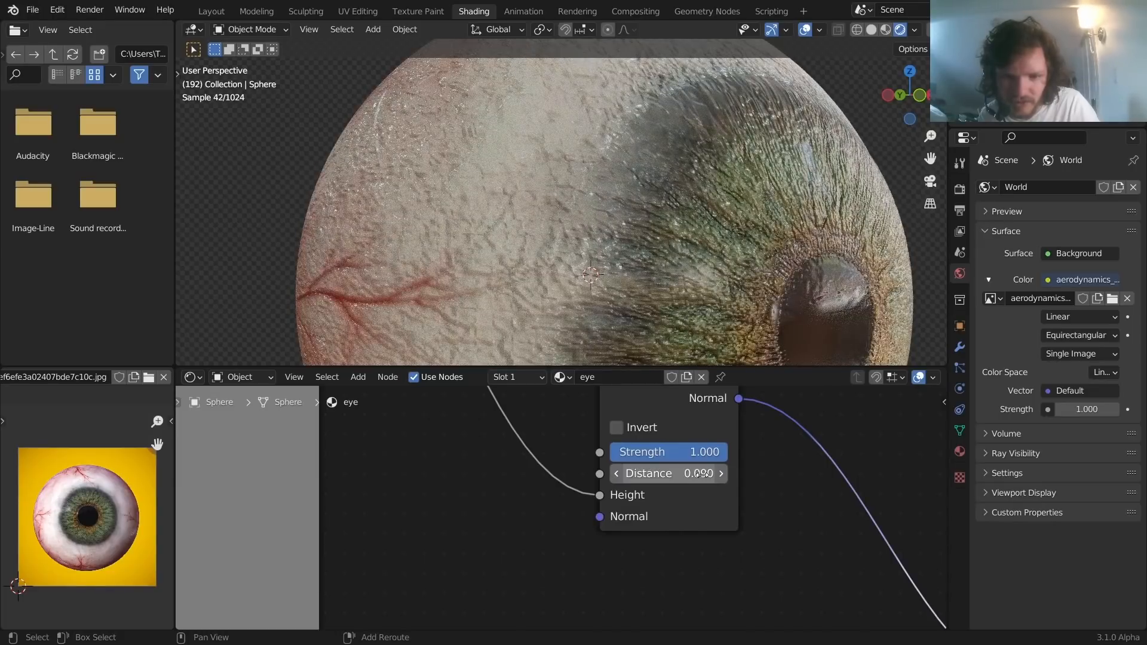
{"action": "left_click", "coordinate": [702, 473]}
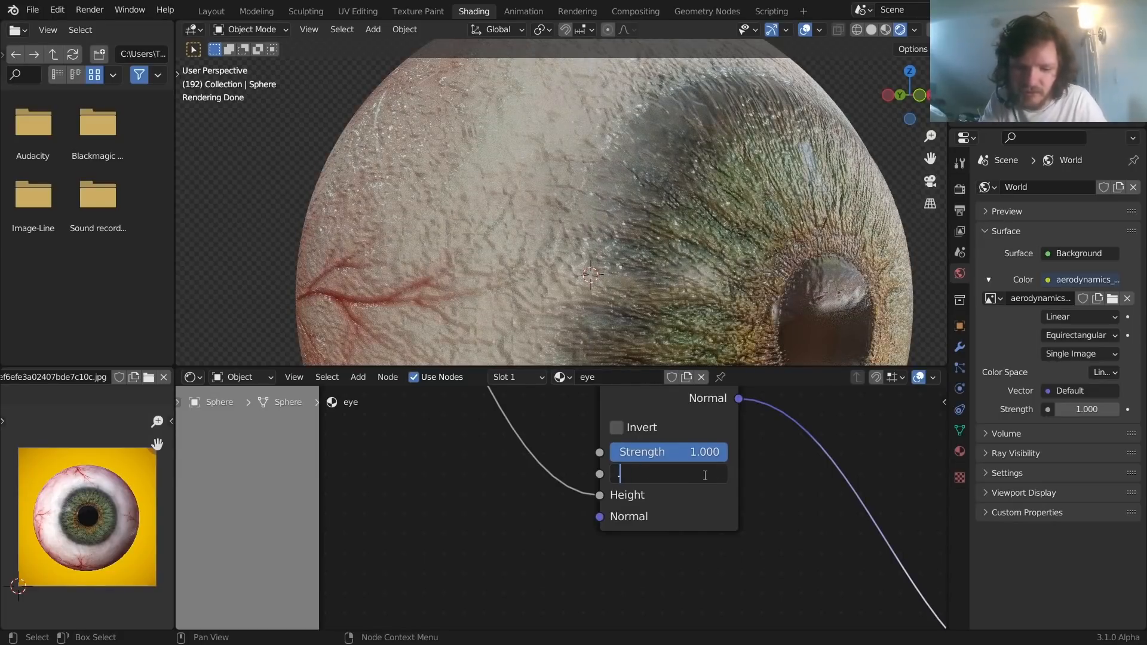
{"action": "type", "text": "0.05"}
{"action": "key", "text": "Return"}
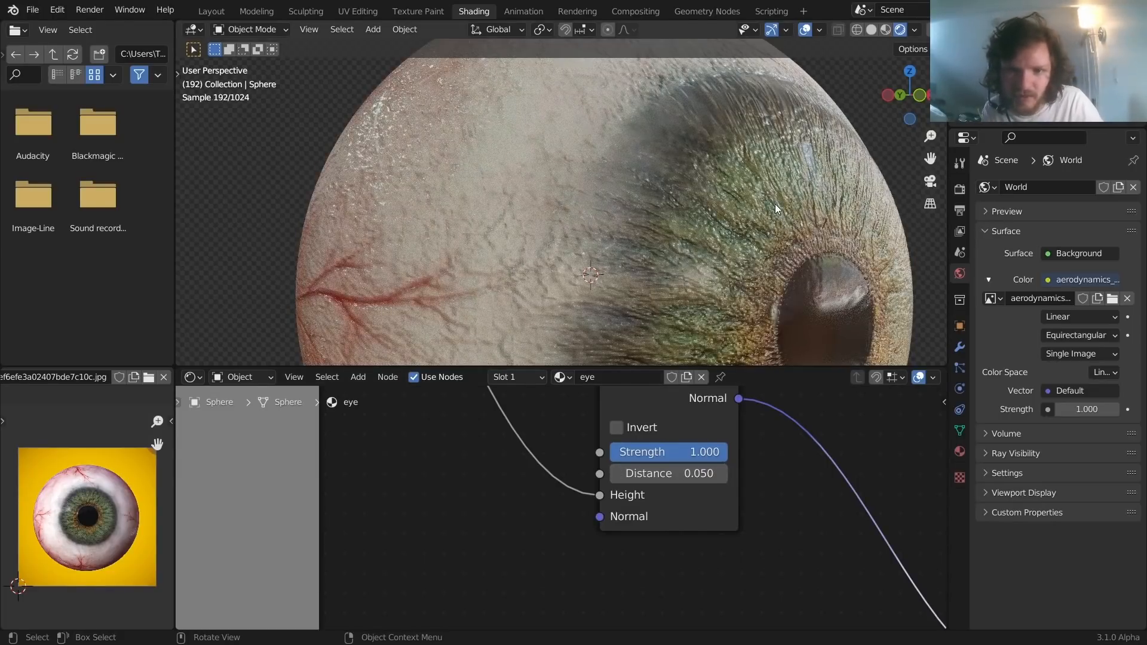
{"action": "scroll", "coordinate": [774, 204], "scroll_direction": "down", "scroll_amount": 2}
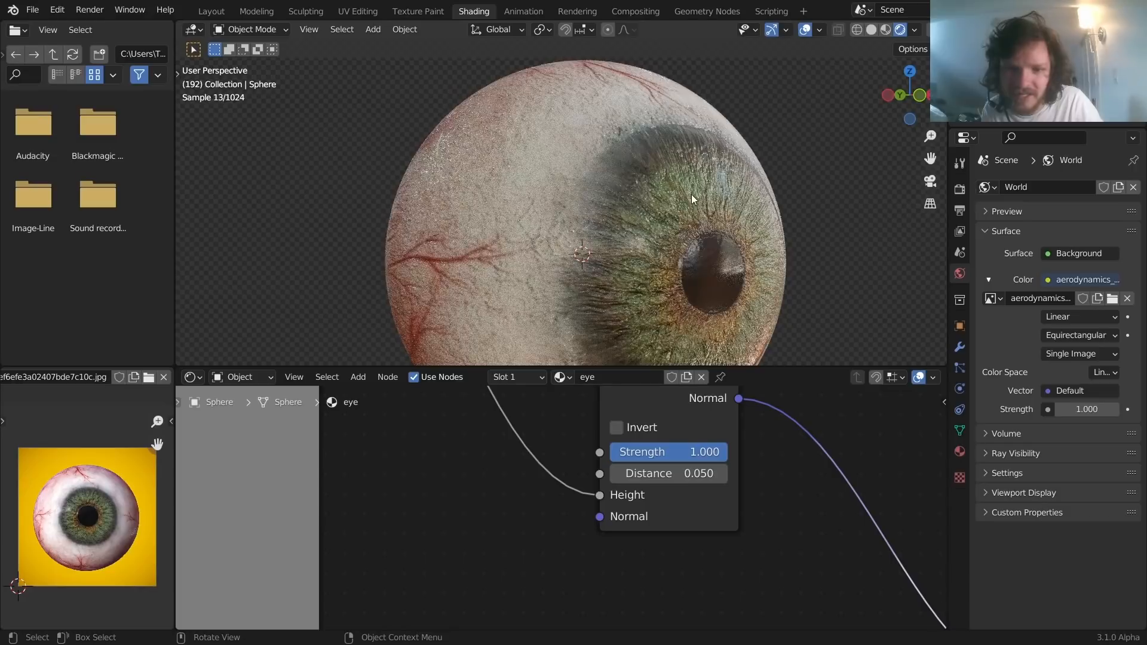
{"action": "left_click", "coordinate": [677, 452]}
{"action": "type", "text": ".5"}
{"action": "key", "text": "Return"}
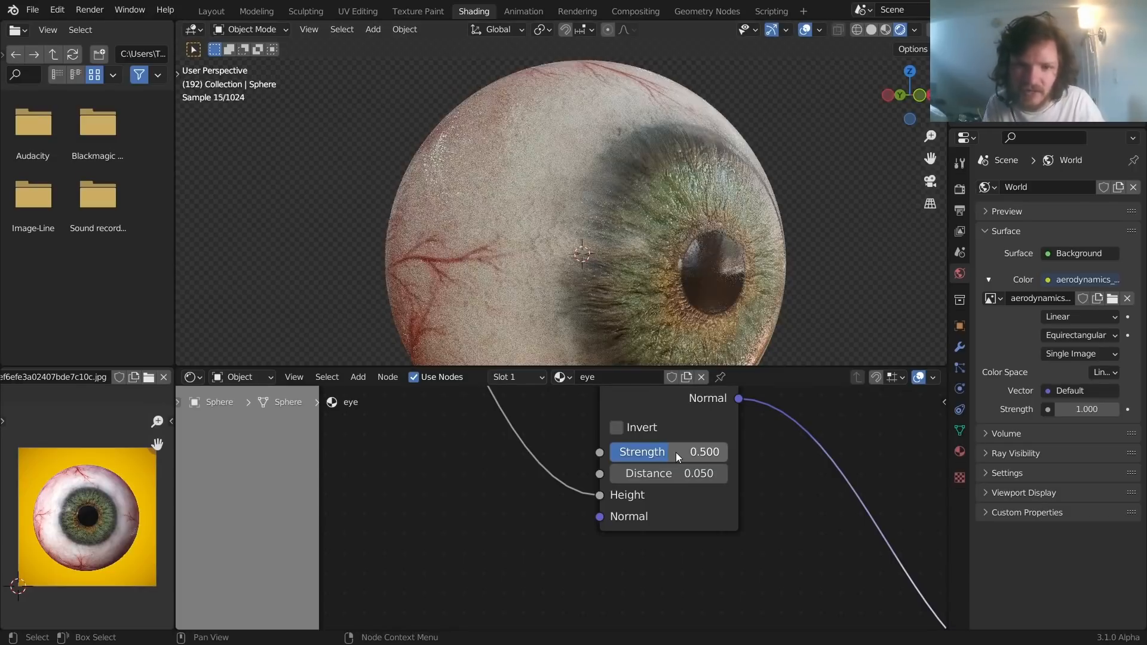
Cut the Bump's Normal link to compare the eyeball without bump, undoing the cut each time
{"action": "right_click_drag", "start_coordinate": [834, 504], "coordinate": [835, 434], "text": "ctrl"}
{"action": "key", "text": "ctrl+z"}
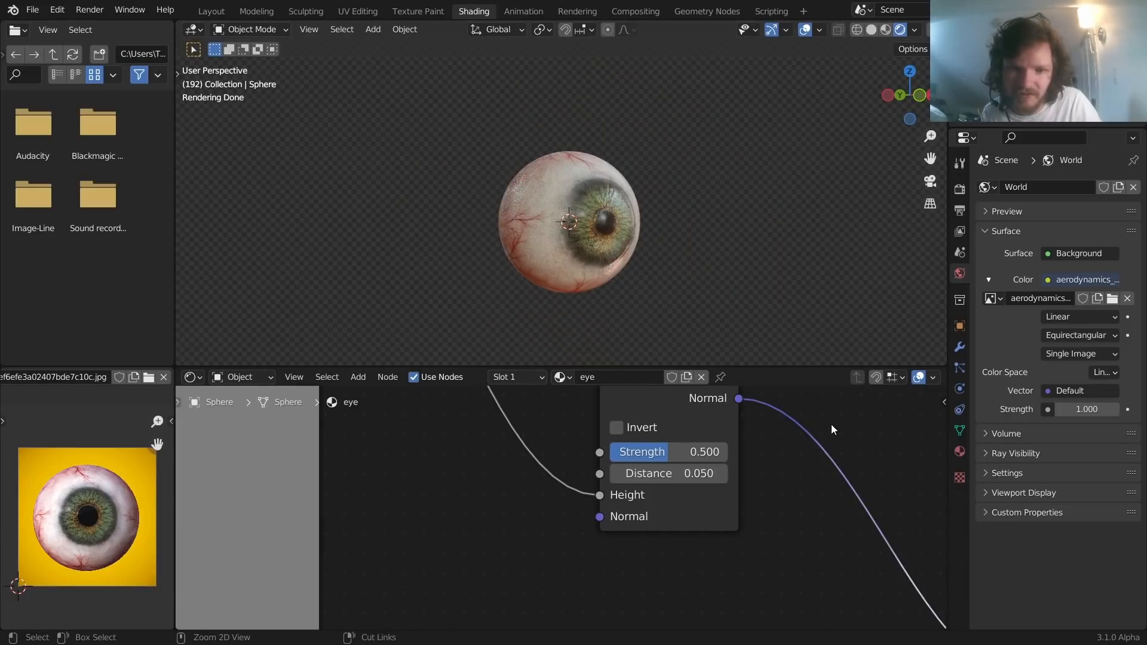
{"action": "scroll", "coordinate": [525, 189], "scroll_direction": "up", "scroll_amount": 4}
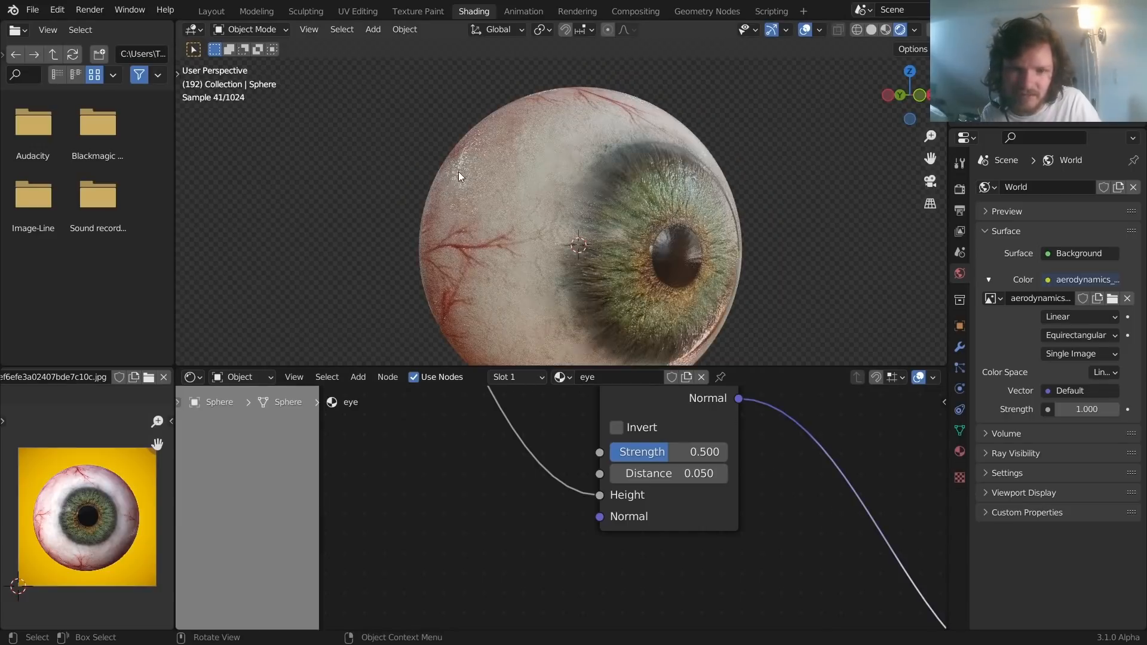
{"action": "right_click_drag", "start_coordinate": [792, 451], "coordinate": [828, 418], "text": "ctrl"}
{"action": "key", "text": "ctrl+z"}
Play the animation and preview the Bump node's normals on the eyeball
{"action": "scroll", "coordinate": [596, 217], "scroll_direction": "down", "scroll_amount": 4}
{"action": "key", "text": "space"}
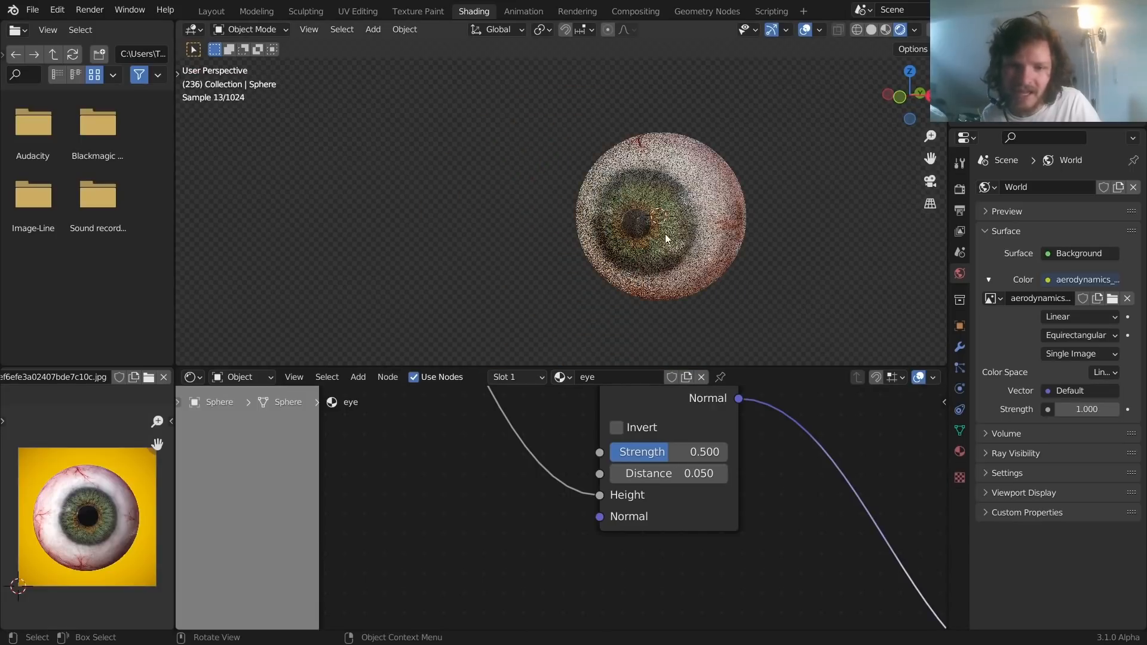
{"action": "left_click", "coordinate": [657, 397], "text": "ctrl+shift"}
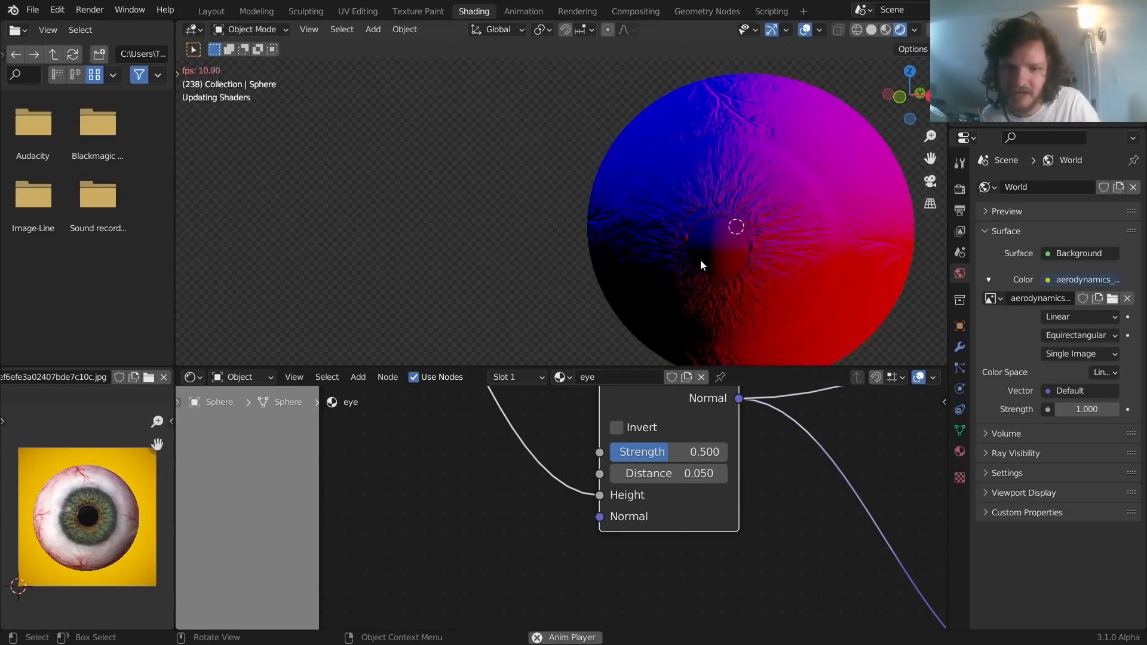
{"action": "scroll", "coordinate": [693, 442], "scroll_direction": "down", "scroll_amount": 6}
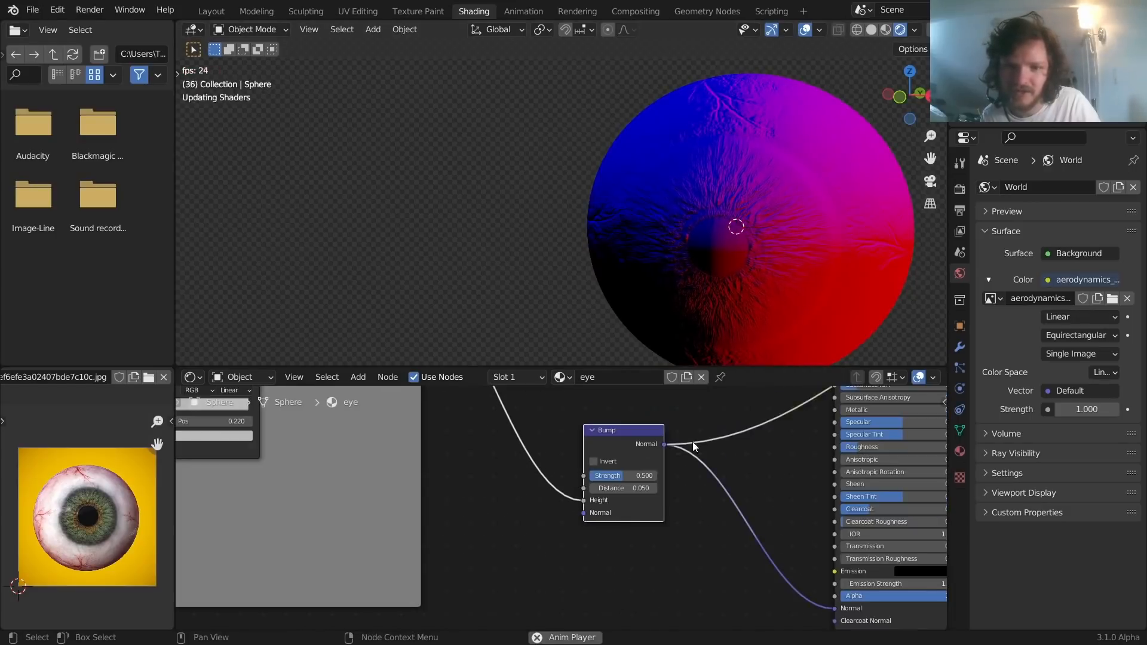
{"action": "key", "text": "space"}
Switch the output back to the Principled BSDF, stop the animation and look at the back of the eyeball
{"action": "left_click", "coordinate": [693, 468], "text": "ctrl+shift"}
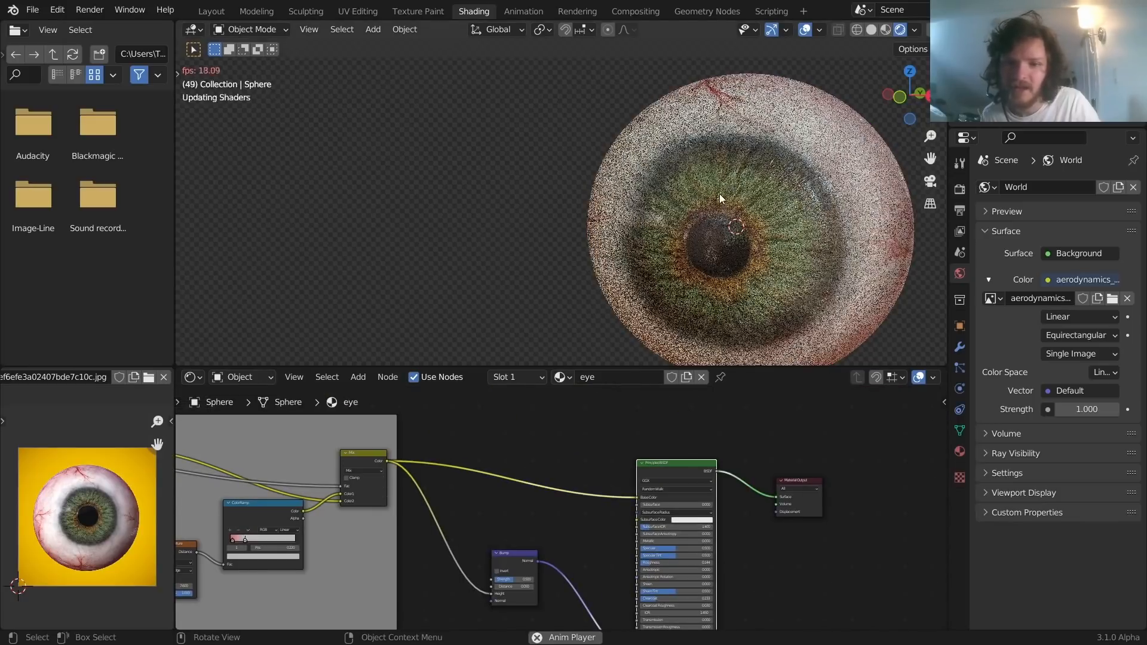
{"action": "key", "text": "space"}
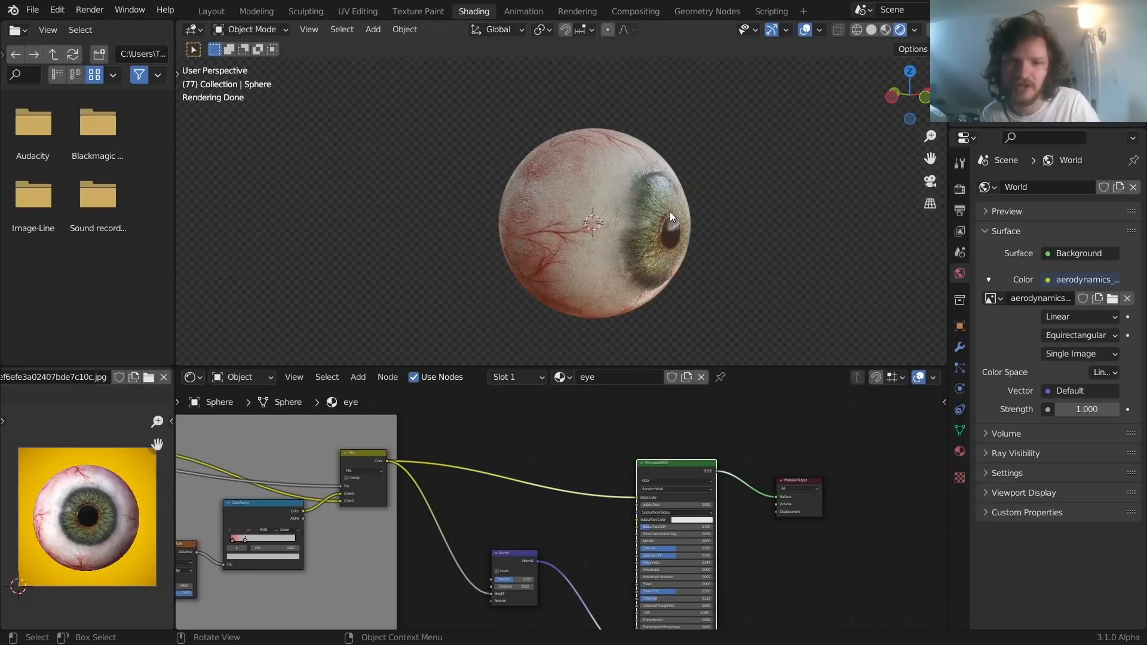
{"action": "middle_click_drag", "start_coordinate": [669, 212], "coordinate": [427, 177]}
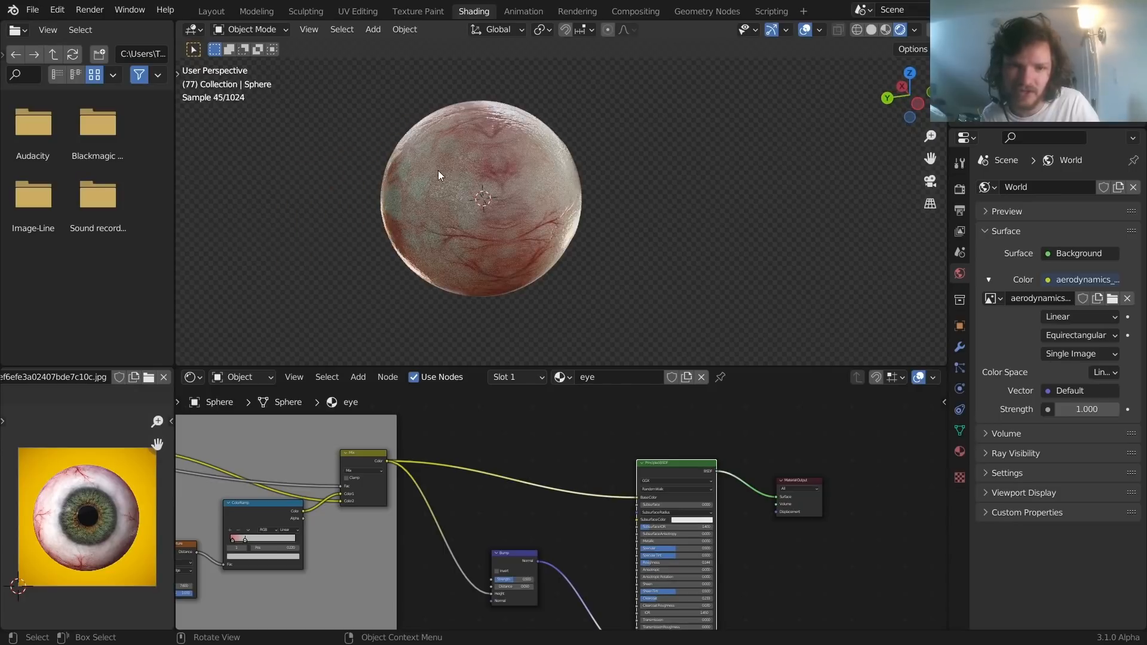
Set the Scale of the Noise Texture feeding the Linear Light node to 11.900 and look over the eyeball
{"action": "middle_click_drag", "start_coordinate": [440, 469], "coordinate": [179, 618]}
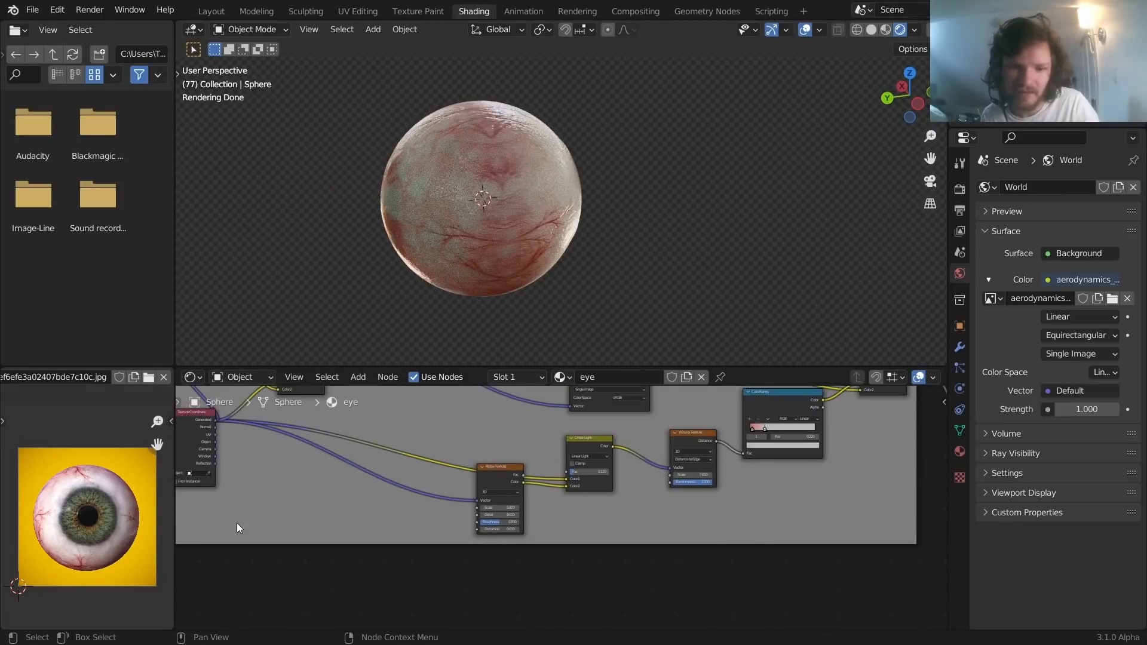
{"action": "scroll", "coordinate": [556, 511], "scroll_direction": "up", "scroll_amount": 2}
{"action": "left_click_drag", "start_coordinate": [463, 507], "coordinate": [499, 507]}
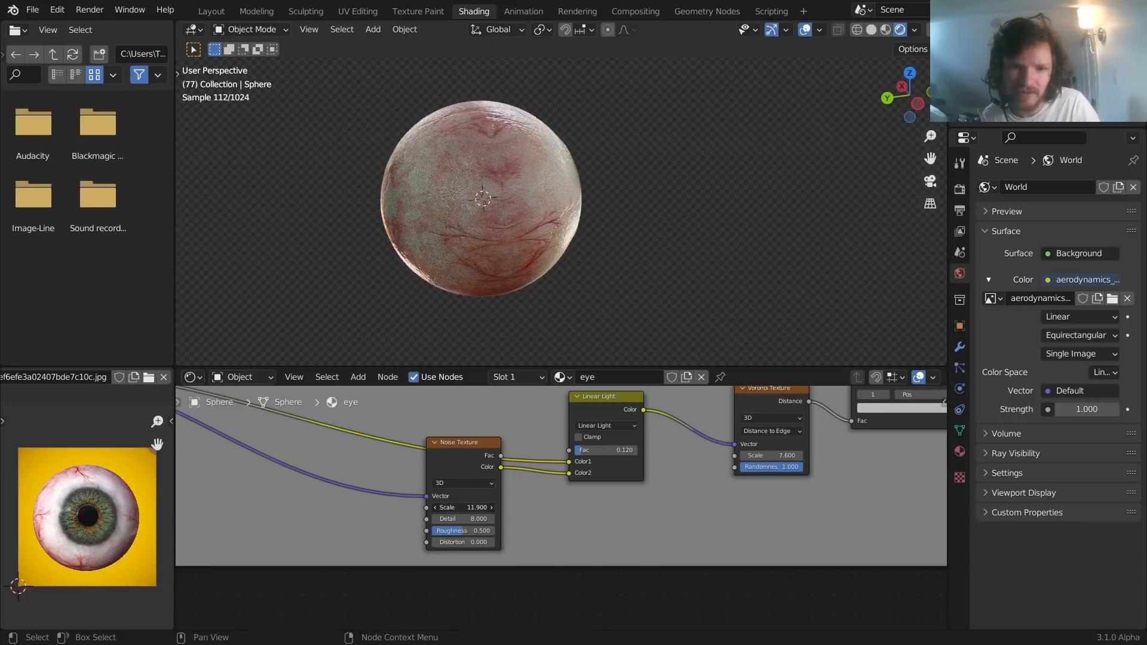
{"action": "middle_click_drag", "start_coordinate": [568, 191], "coordinate": [433, 198]}
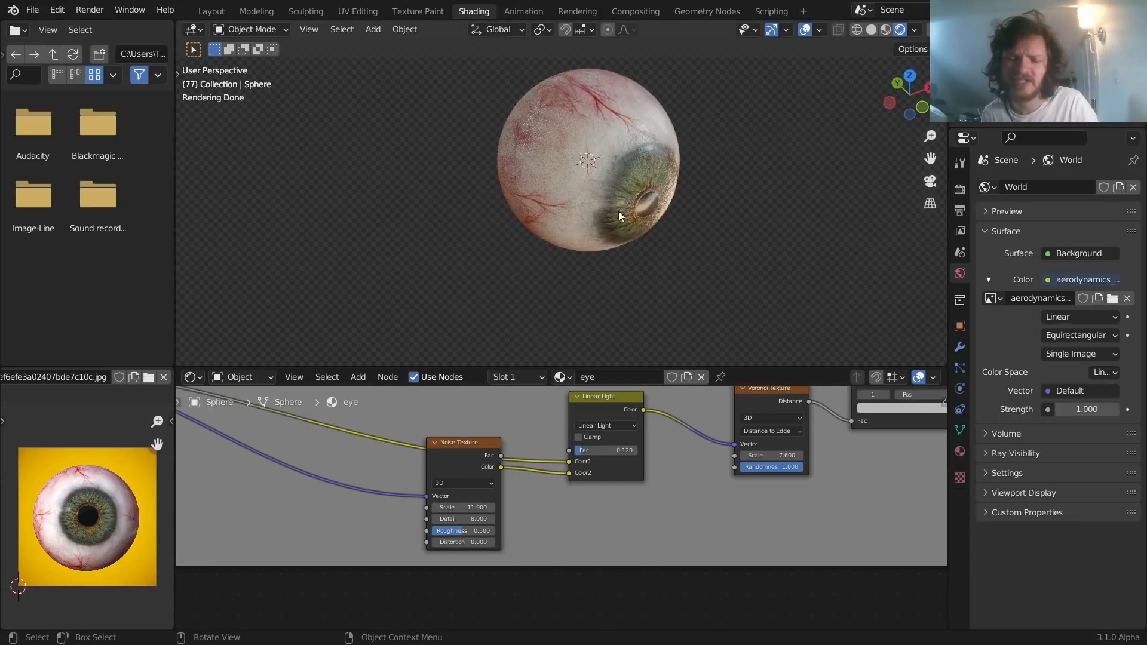
{"action": "middle_click_drag", "start_coordinate": [618, 213], "coordinate": [603, 137]}
Switch to the Layout workspace with material preview shading, return to frame 1 and enlarge the timeline
{"action": "left_click", "coordinate": [212, 11]}
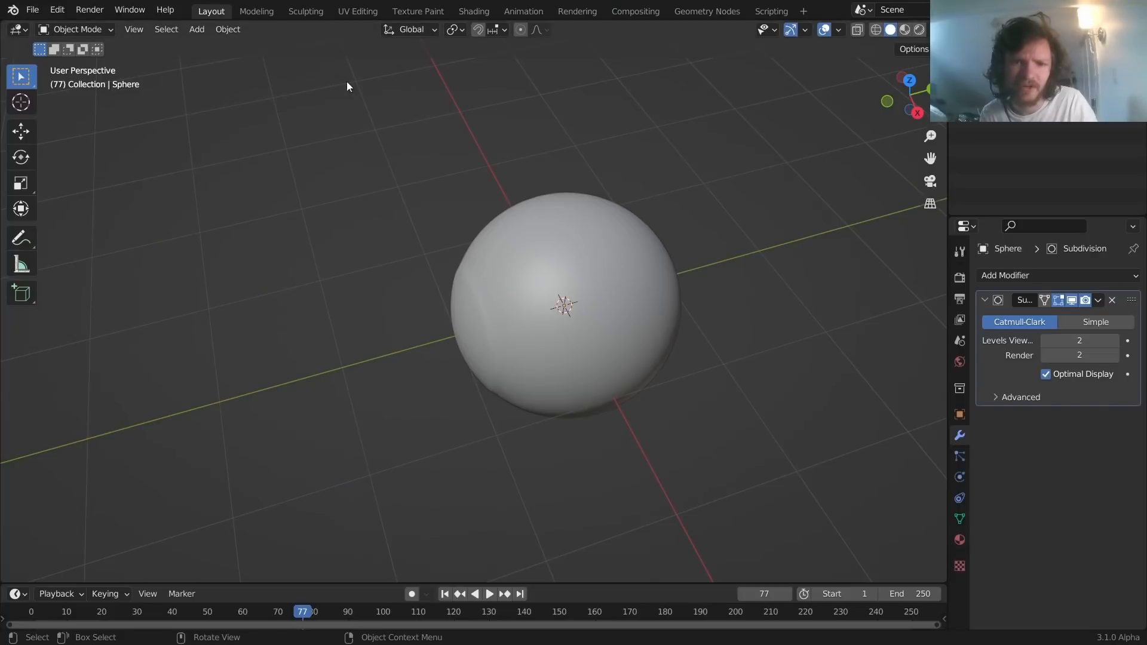
{"action": "left_click", "coordinate": [907, 29]}
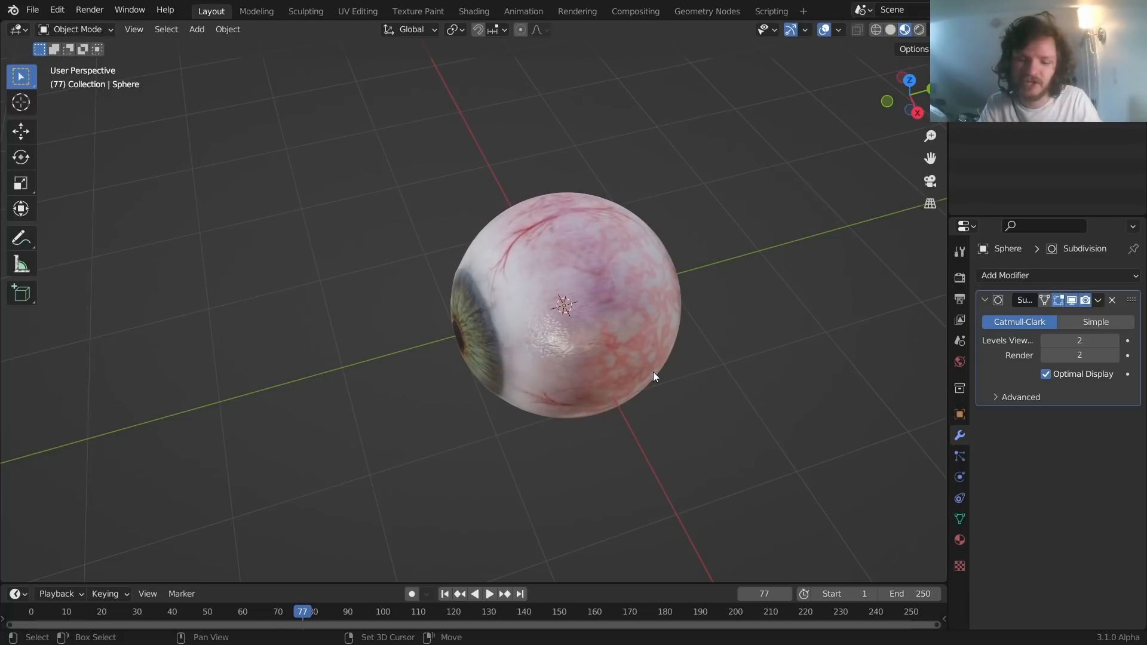
{"action": "key", "text": "shift+Left"}
{"action": "left_click_drag", "start_coordinate": [584, 583], "coordinate": [584, 531]}
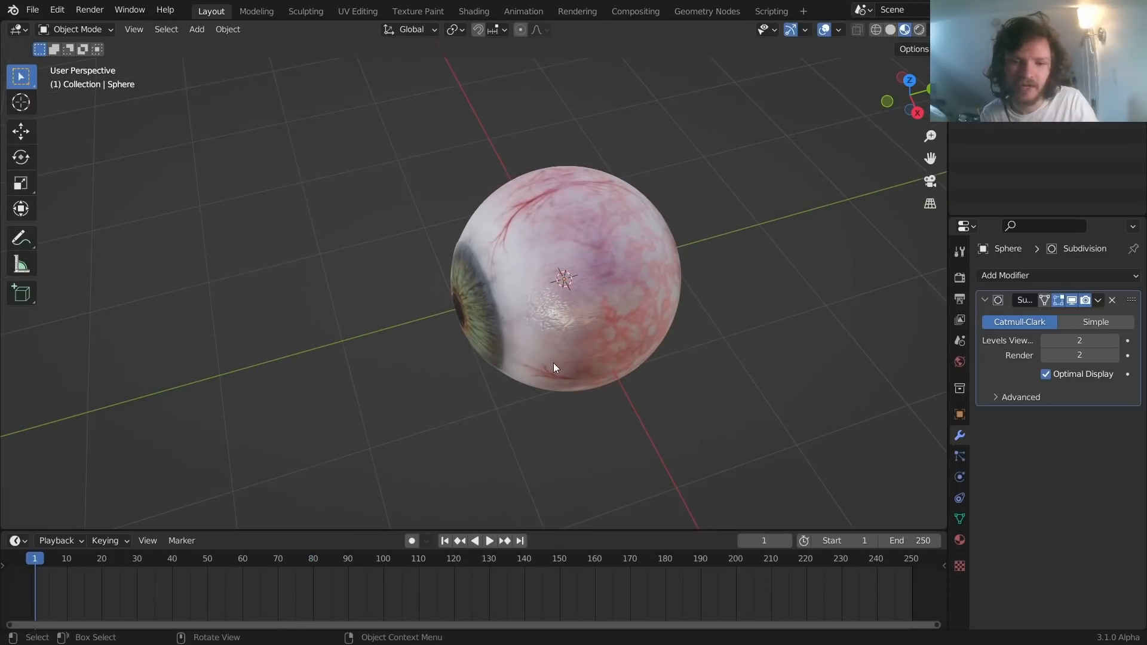
Select the eyeball and show its transform values, viewing it with the iris facing the camera
{"action": "middle_click_drag", "start_coordinate": [565, 400], "coordinate": [643, 318]}
{"action": "left_click", "coordinate": [555, 310]}
{"action": "middle_click_drag", "start_coordinate": [555, 310], "coordinate": [573, 264]}
{"action": "key", "text": "n"}
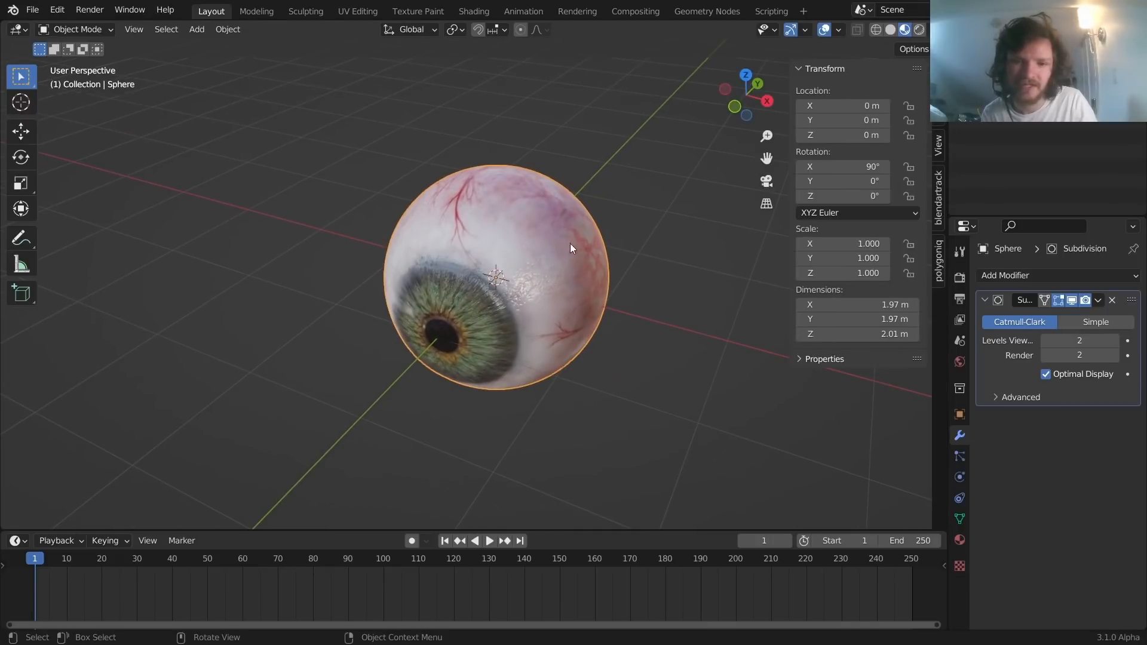
{"action": "key", "text": "r"}
{"action": "key", "text": "r"}
{"action": "right_click", "coordinate": [529, 314]}
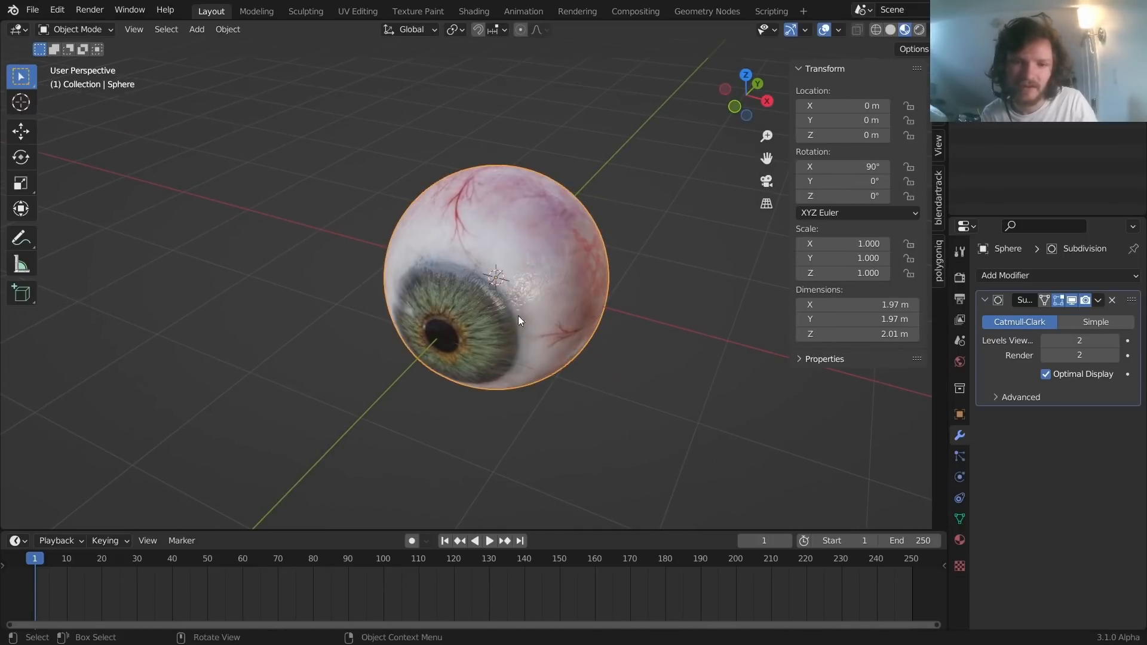
Insert a rotation keyframe for the eyeball at frame 1
{"action": "middle_click_drag", "start_coordinate": [514, 293], "coordinate": [511, 263], "text": "shift"}
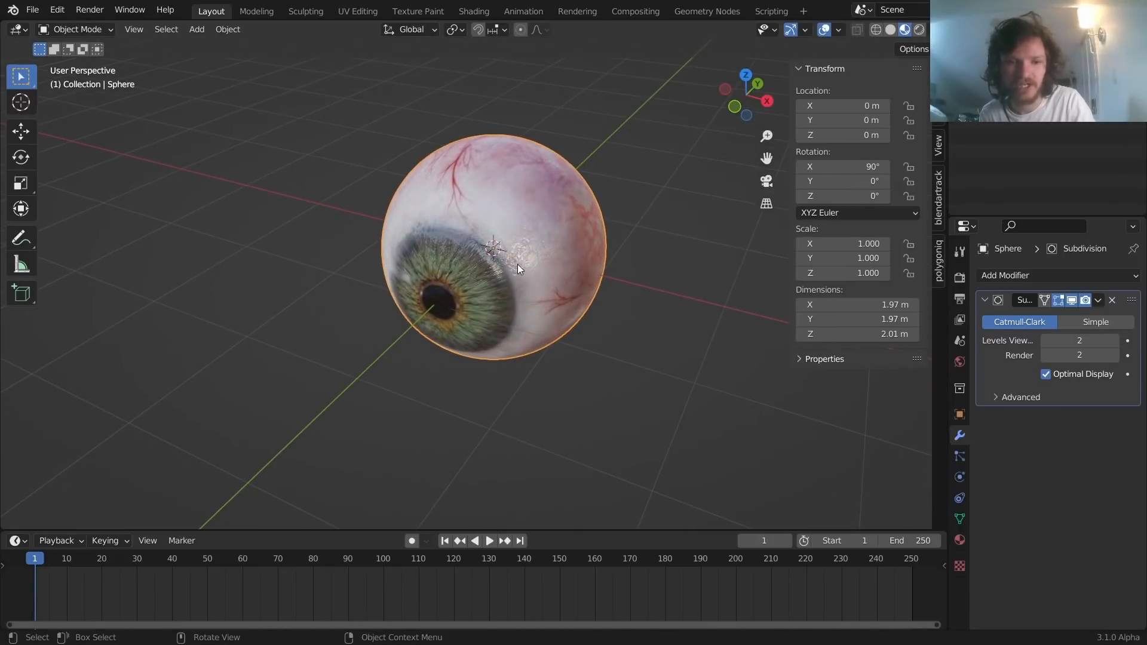
{"action": "key", "text": "i"}
{"action": "left_click", "coordinate": [428, 286]}
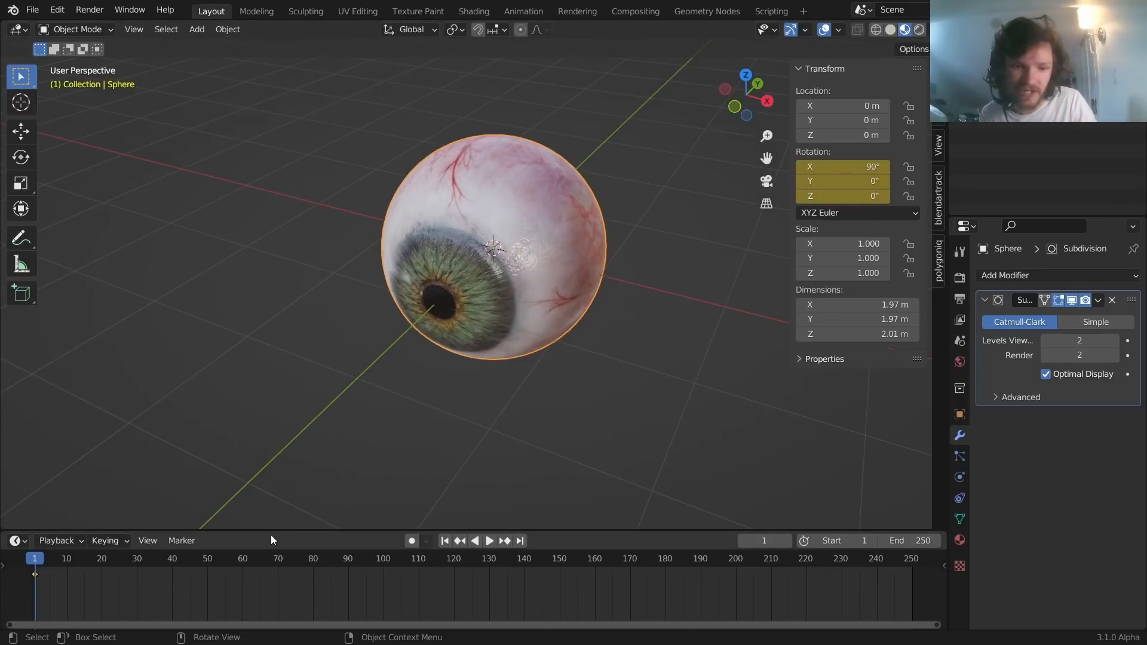
Enlarge the timeline area, change it to the Graph Editor and expand the eyeball's Object Transforms channels
{"action": "left_click_drag", "start_coordinate": [274, 532], "coordinate": [299, 432]}
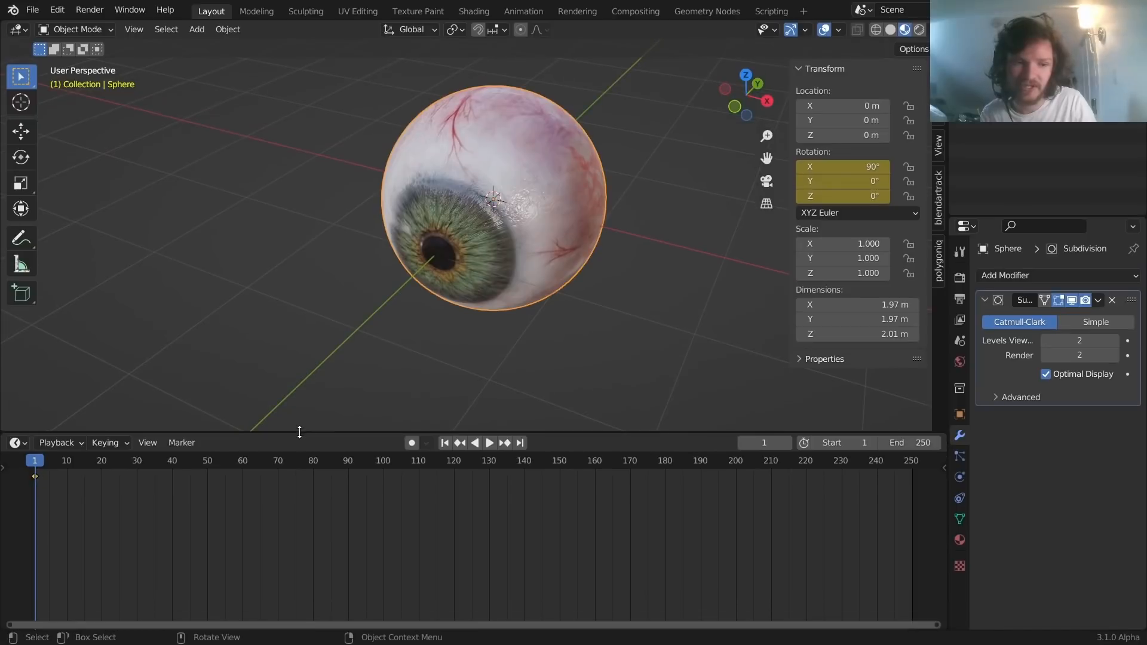
{"action": "left_click", "coordinate": [17, 443]}
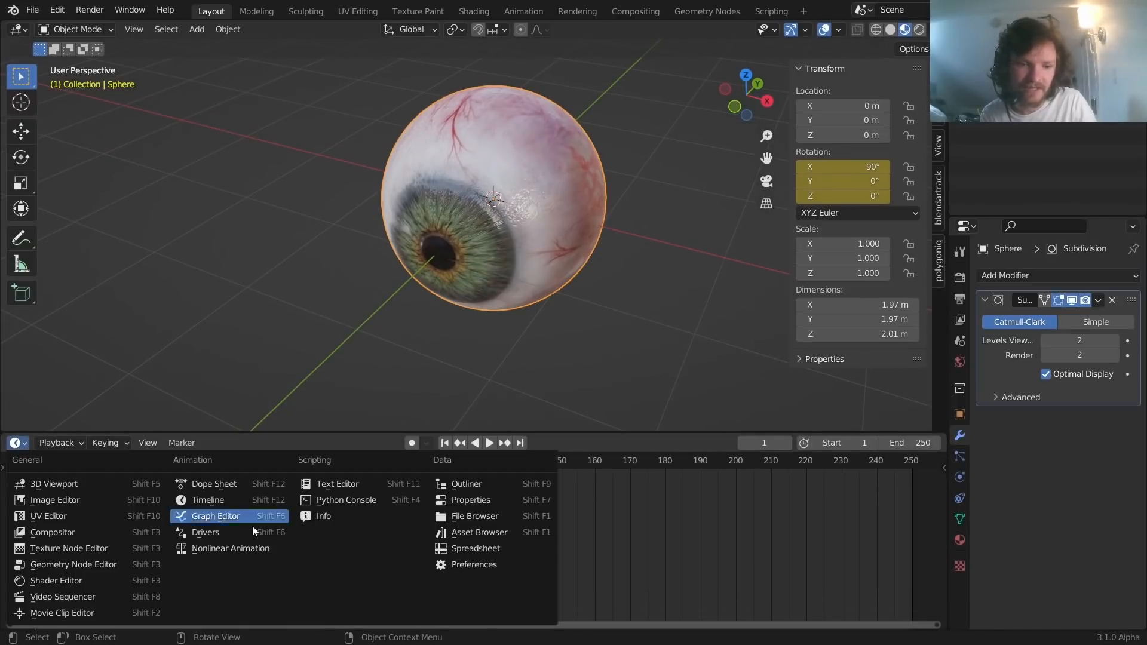
{"action": "left_click", "coordinate": [218, 515]}
{"action": "left_click", "coordinate": [16, 504]}
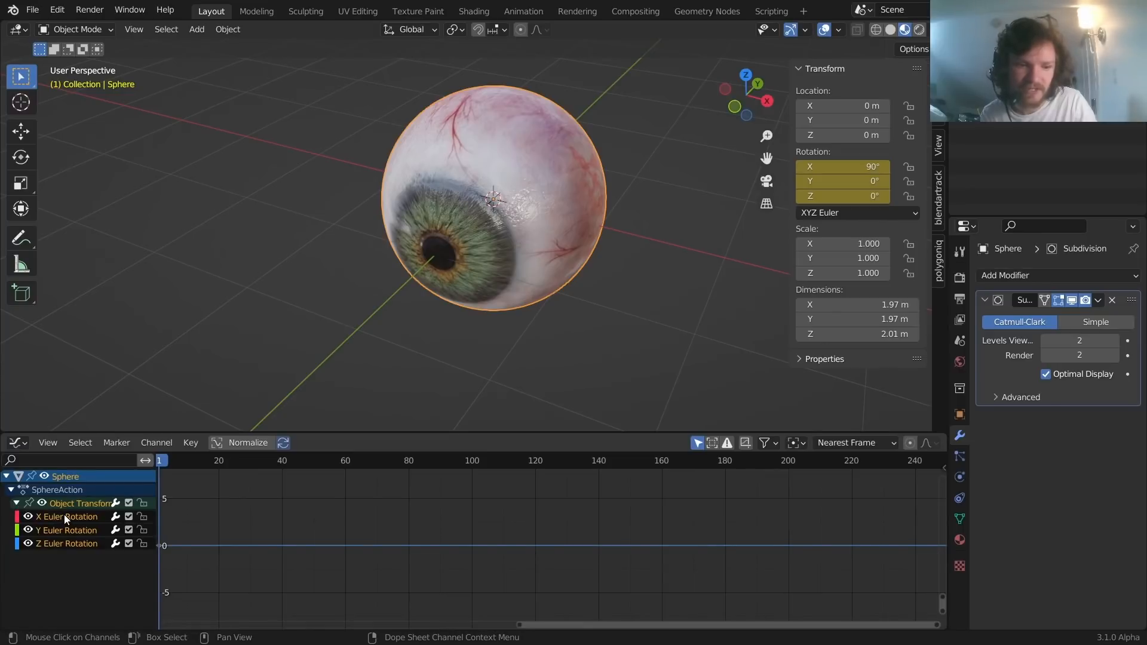
Check the Z, Y and X Euler Rotation channels one by one and try out the X rotation value, cancelling the change
{"action": "left_click", "coordinate": [58, 544]}
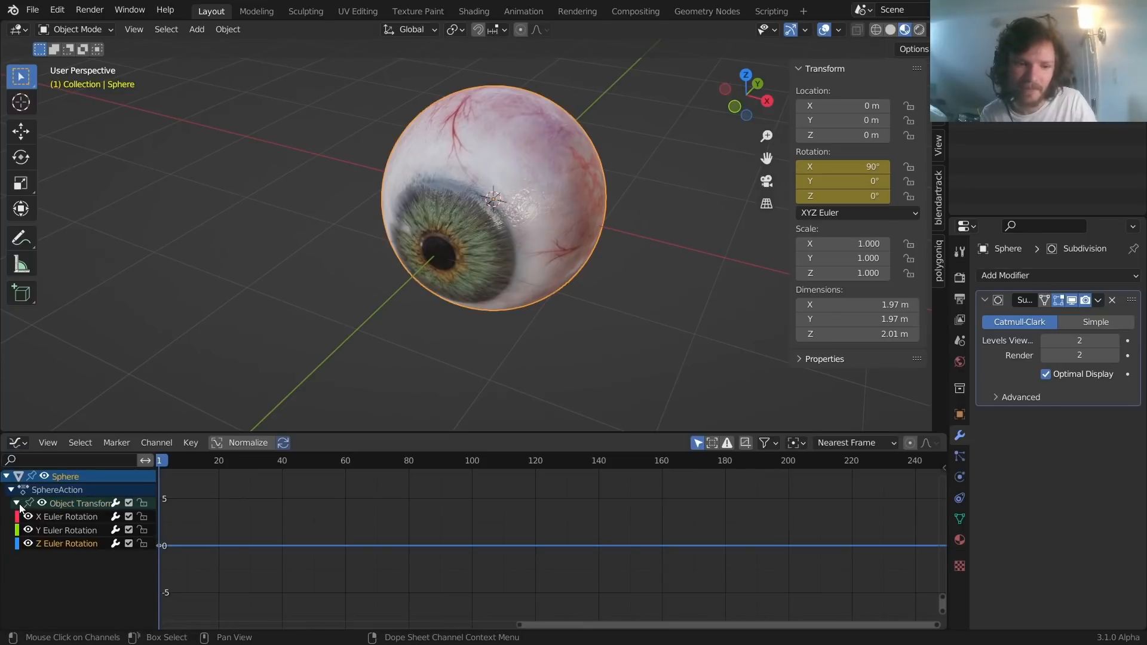
{"action": "left_click", "coordinate": [73, 531]}
{"action": "left_click", "coordinate": [57, 517]}
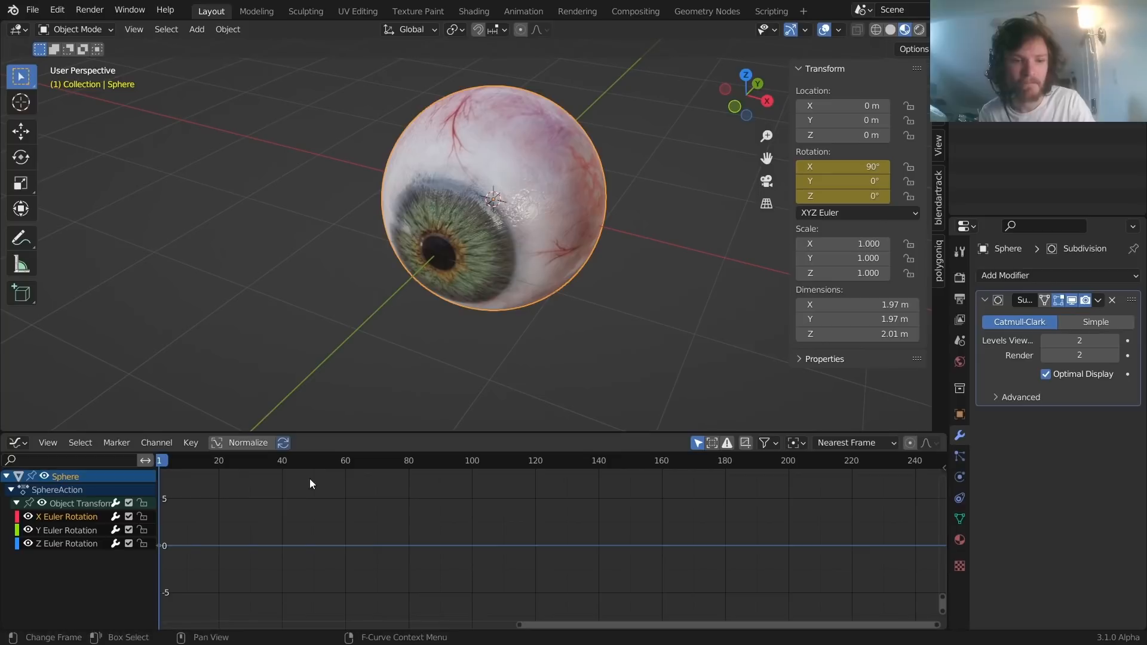
{"action": "left_click", "coordinate": [60, 545], "text": "shift"}
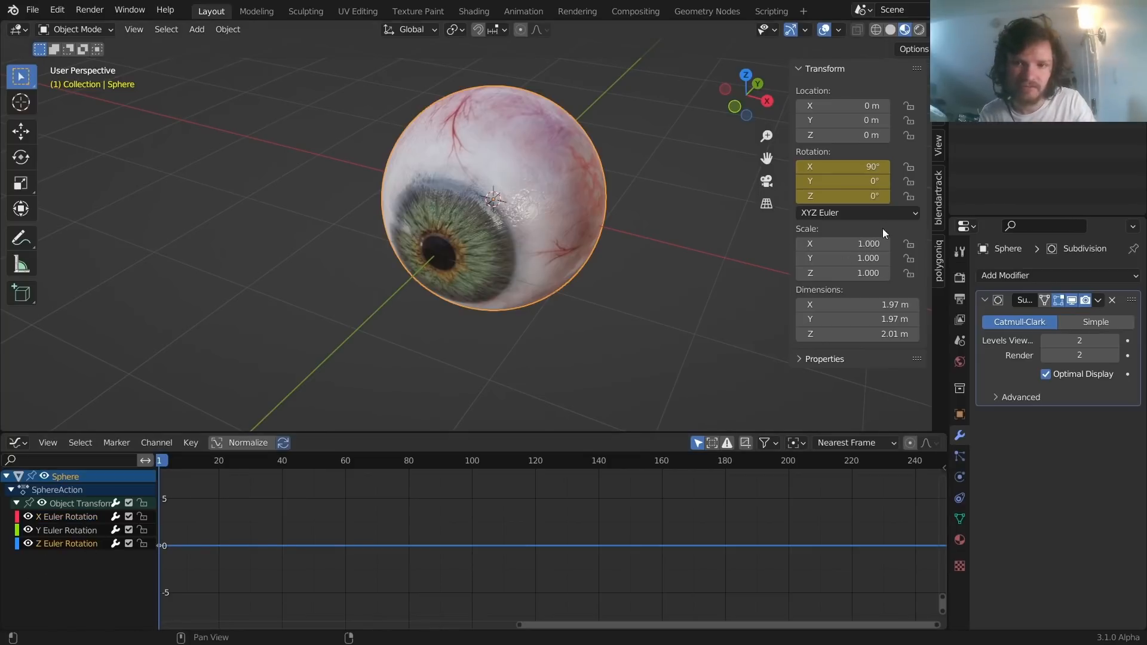
{"action": "left_click_drag", "start_coordinate": [848, 167], "coordinate": [812, 167]}
{"action": "key", "text": "Escape"}
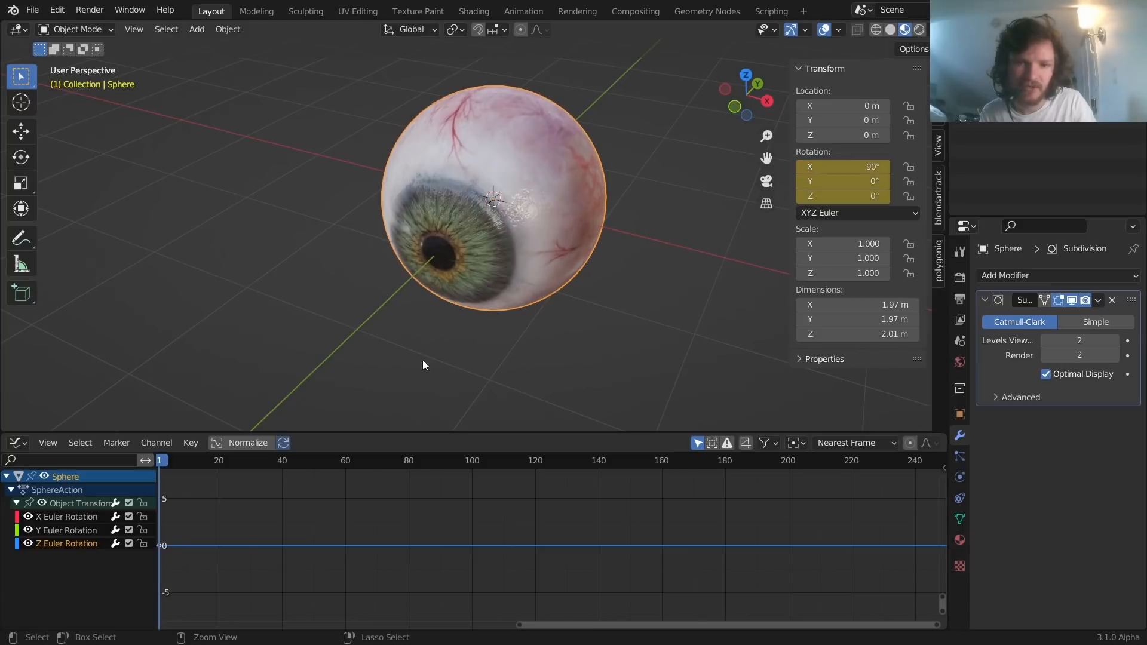
Add a Noise F-curve modifier to the eyeball's X Euler Rotation channel
{"action": "left_click", "coordinate": [63, 519], "text": "shift"}
{"action": "key", "text": "n"}
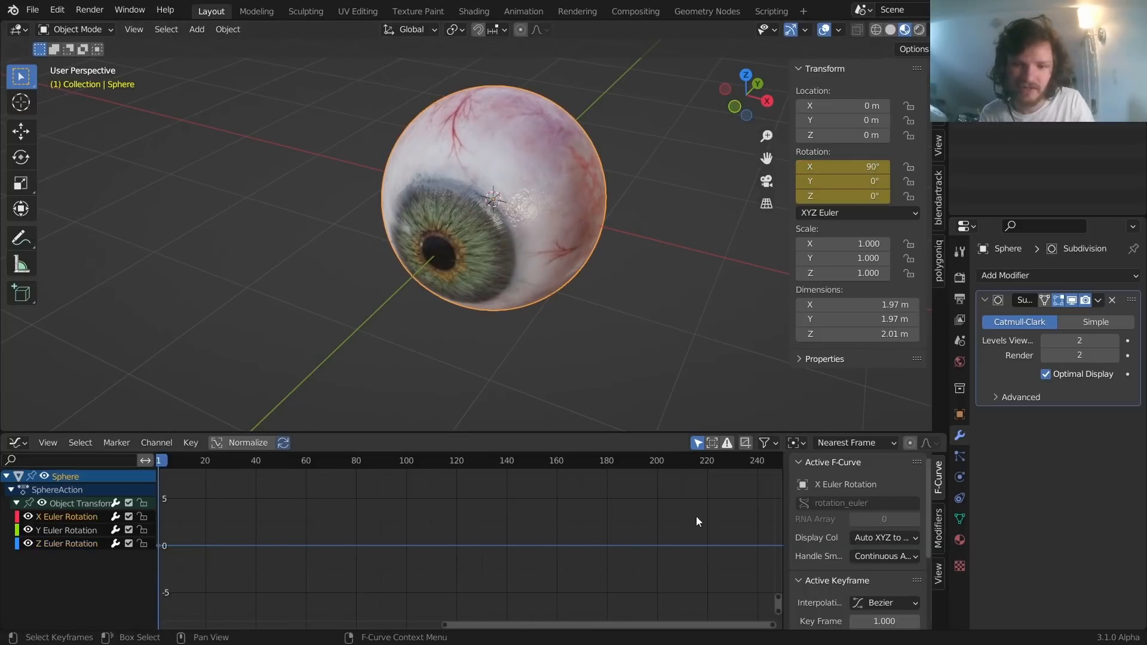
{"action": "left_click", "coordinate": [938, 532]}
{"action": "left_click", "coordinate": [845, 465]}
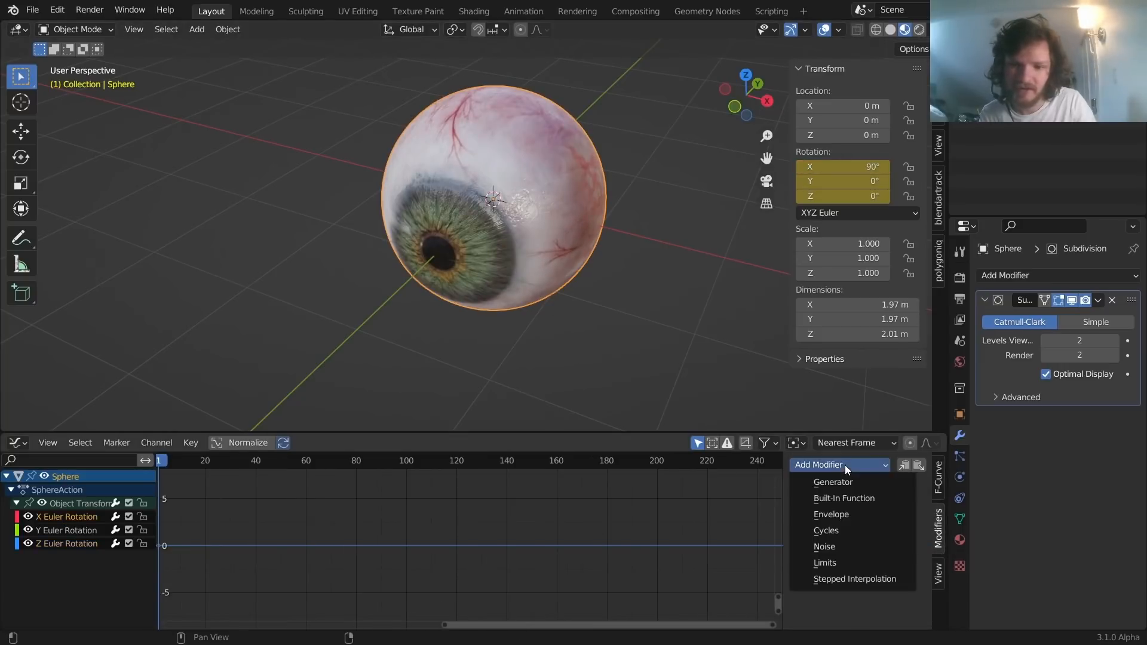
{"action": "left_click", "coordinate": [848, 548]}
Frame the noisy X rotation curve in the graph and play the animation while viewing the iris
{"action": "key", "text": "Home"}
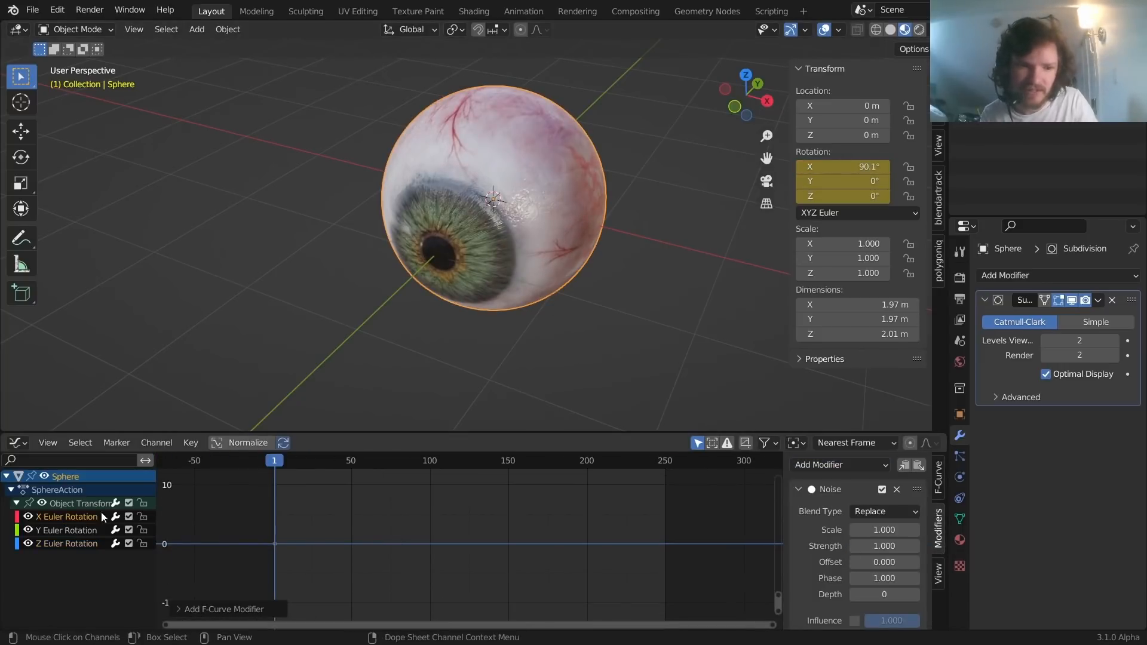
{"action": "key", "text": "F3"}
{"action": "type", "text": "frame"}
{"action": "key", "text": "Return"}
{"action": "scroll", "coordinate": [538, 559], "scroll_direction": "down", "scroll_amount": 14}
{"action": "mouse_move", "coordinate": [618, 546]}
{"action": "middle_mouse_down"}
{"action": "mouse_move", "coordinate": [469, 556]}
{"action": "mouse_move", "coordinate": [445, 508]}
{"action": "middle_mouse_up"}
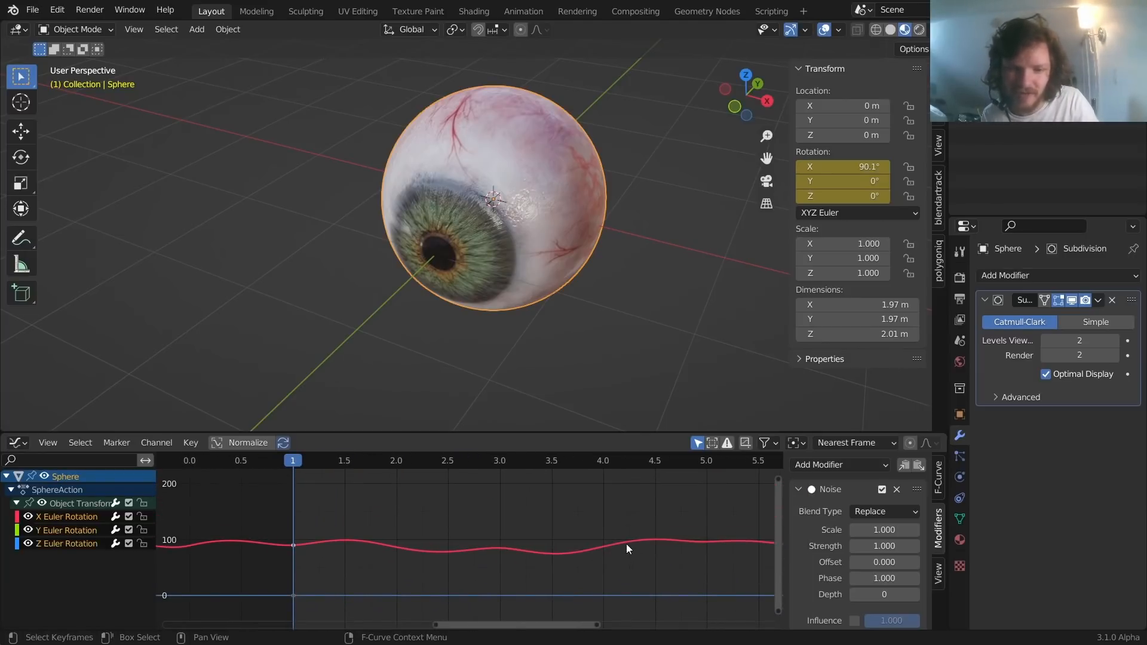
{"action": "key", "text": "space"}
{"action": "middle_click_drag", "start_coordinate": [498, 234], "coordinate": [607, 230]}
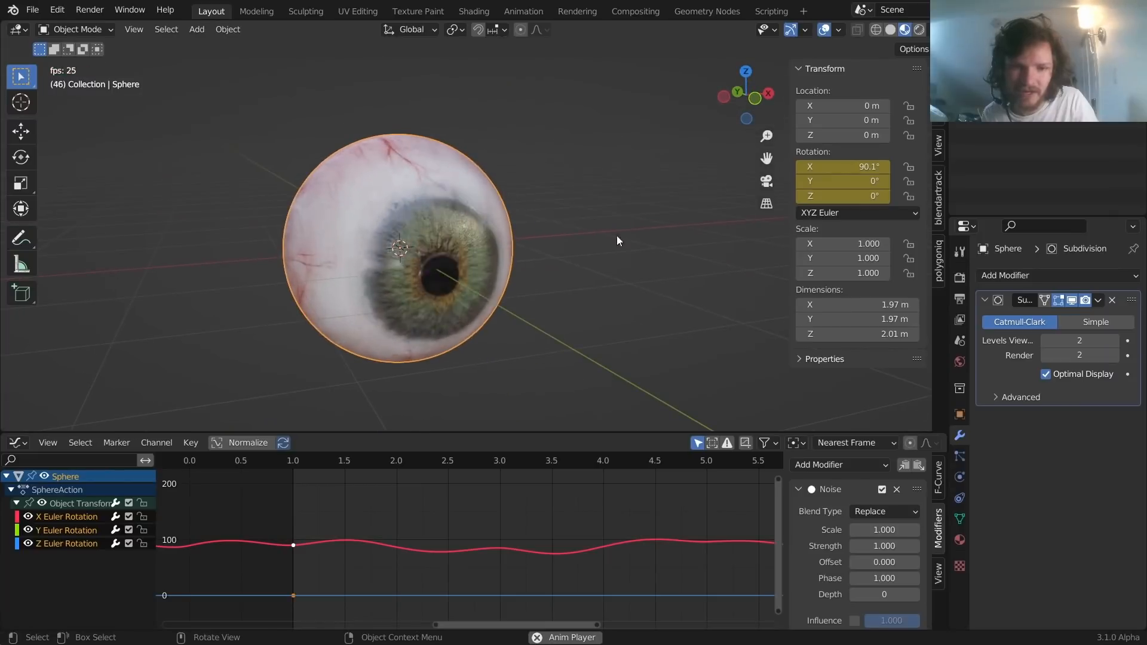
Set the Noise modifier's Scale to 20
{"action": "left_click", "coordinate": [896, 529]}
{"action": "type", "text": "2"}
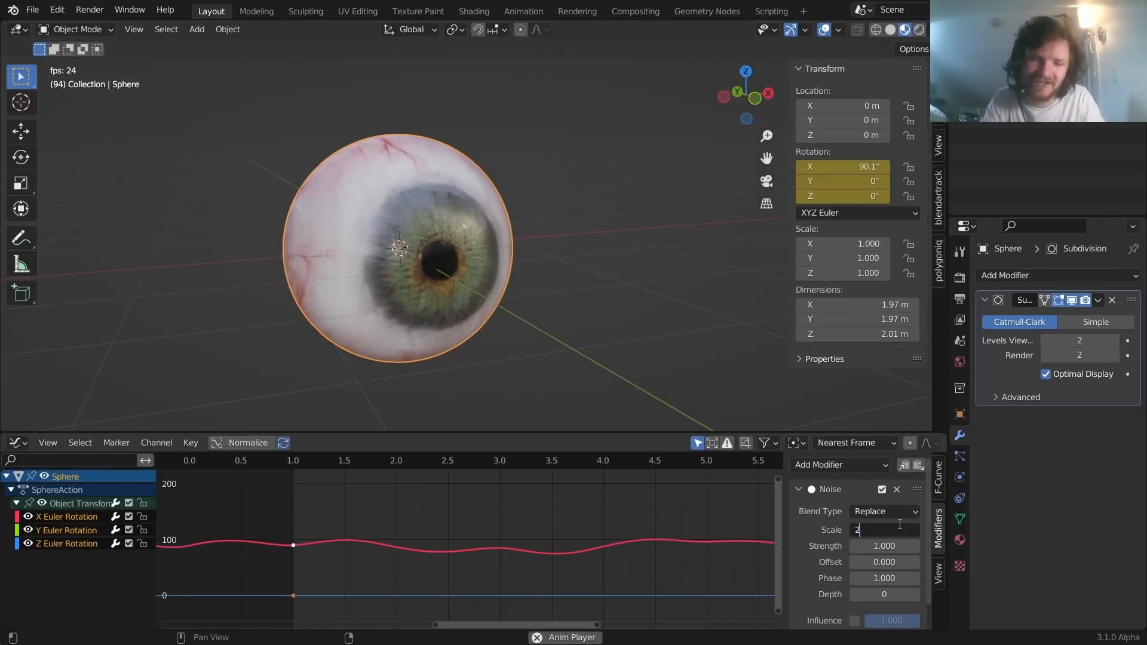
{"action": "type", "text": "0"}
{"action": "key", "text": "Return"}
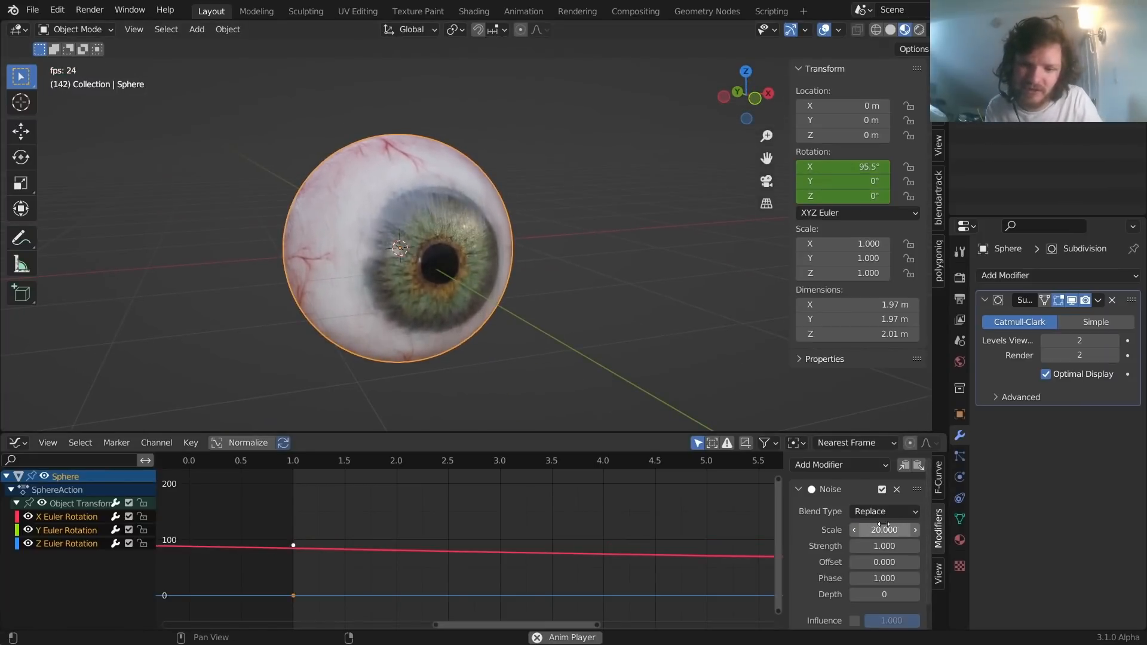
{"action": "scroll", "coordinate": [581, 535], "scroll_direction": "down", "scroll_amount": 8}
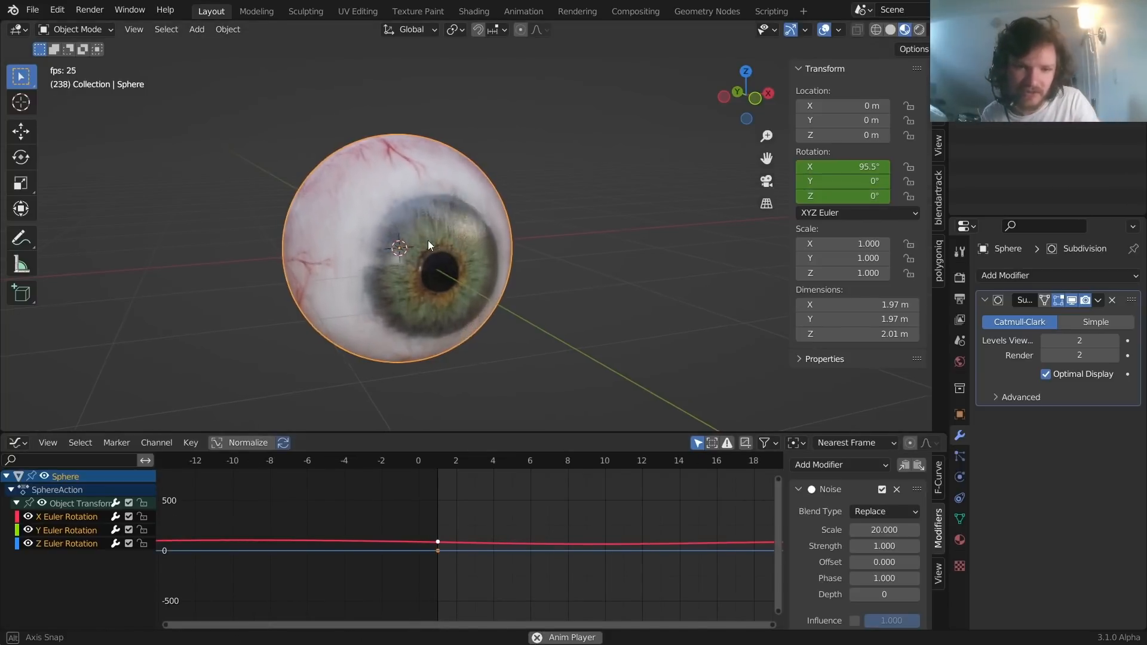
Set the Noise modifier's Strength to 0.2, watch the iris motion up close and stop the playback
{"action": "left_click", "coordinate": [873, 546]}
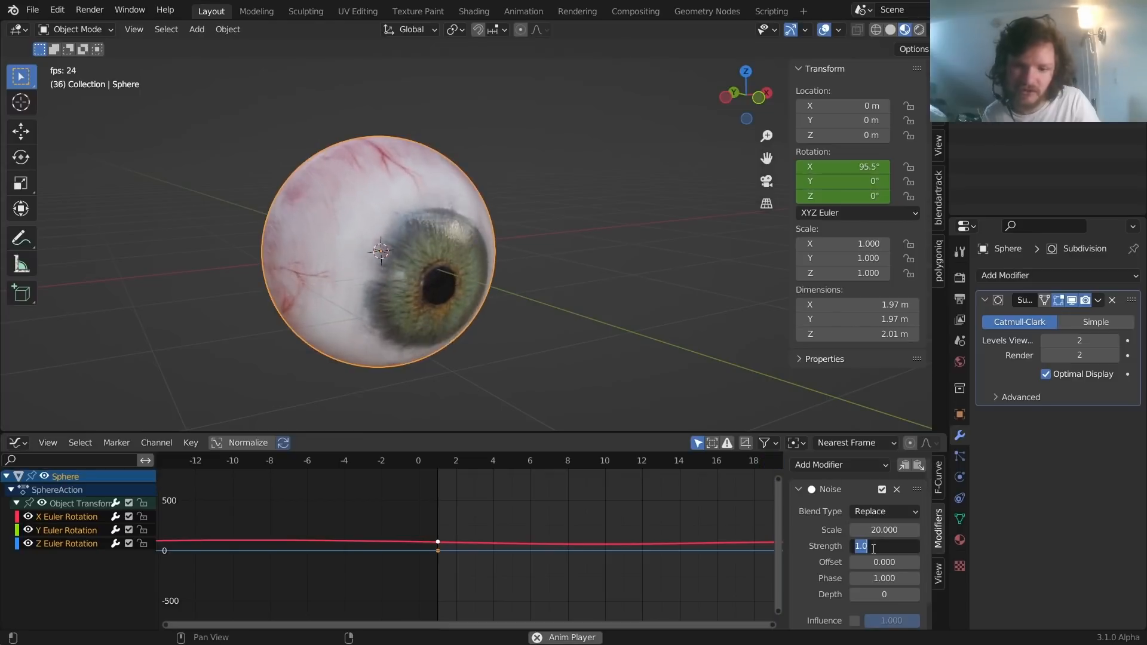
{"action": "type", "text": "0.2"}
{"action": "key", "text": "Return"}
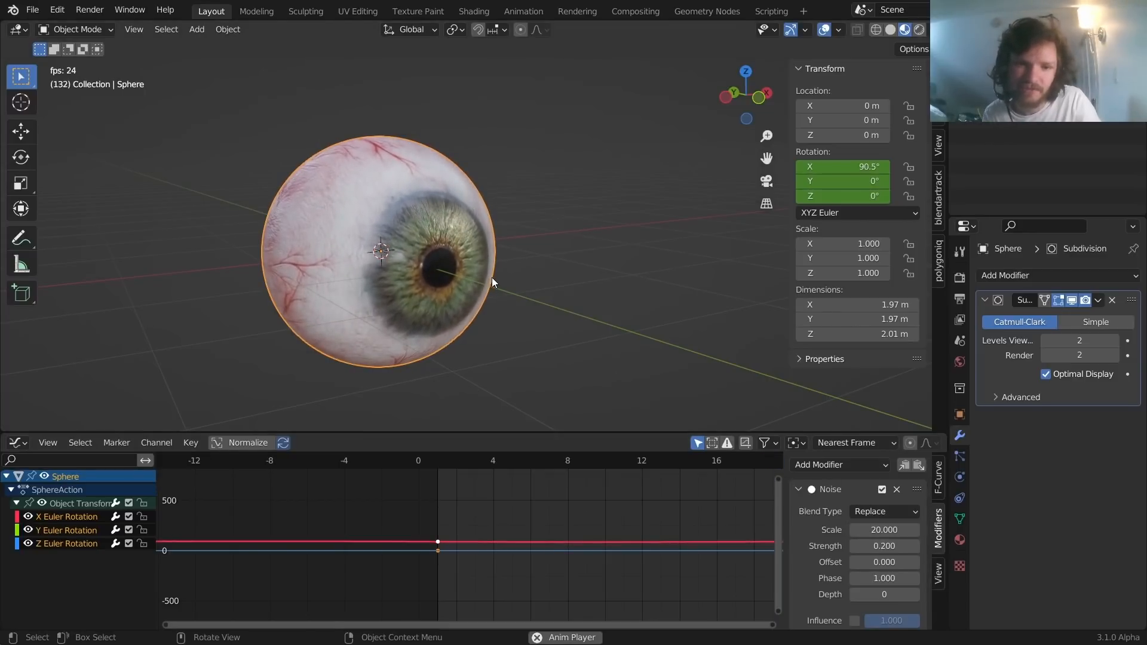
{"action": "mouse_move", "coordinate": [448, 245]}
{"action": "middle_mouse_down"}
{"action": "mouse_move", "coordinate": [437, 240]}
{"action": "mouse_move", "coordinate": [453, 242]}
{"action": "mouse_move", "coordinate": [439, 252]}
{"action": "middle_mouse_up"}
{"action": "scroll", "coordinate": [435, 257], "scroll_direction": "up", "scroll_amount": 4}
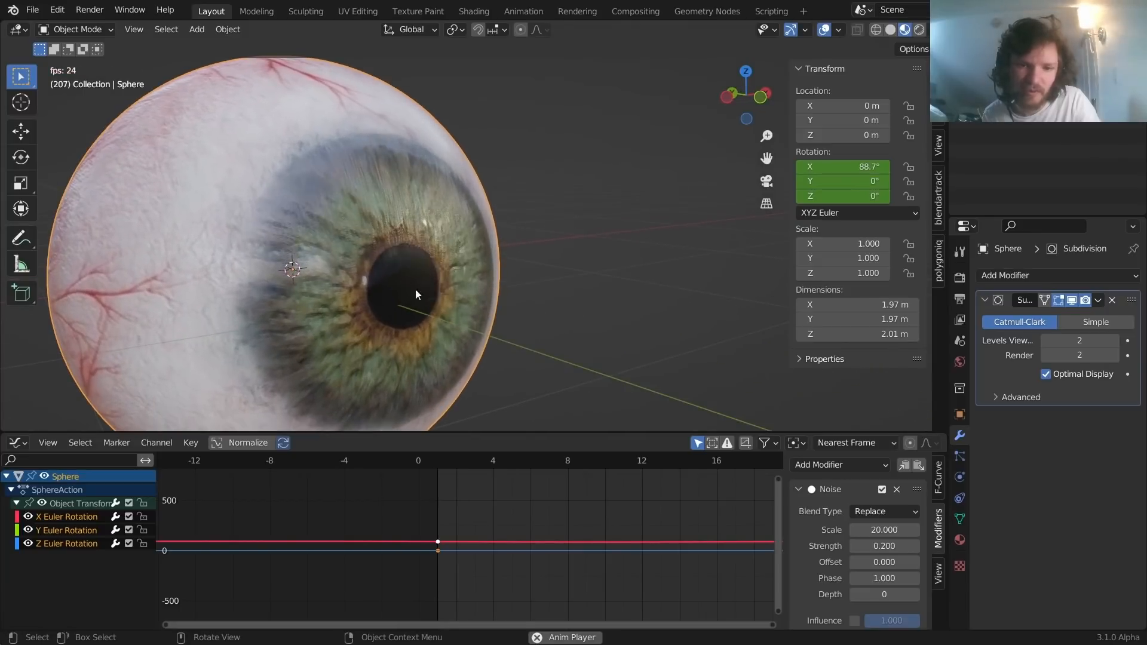
{"action": "key", "text": "space"}
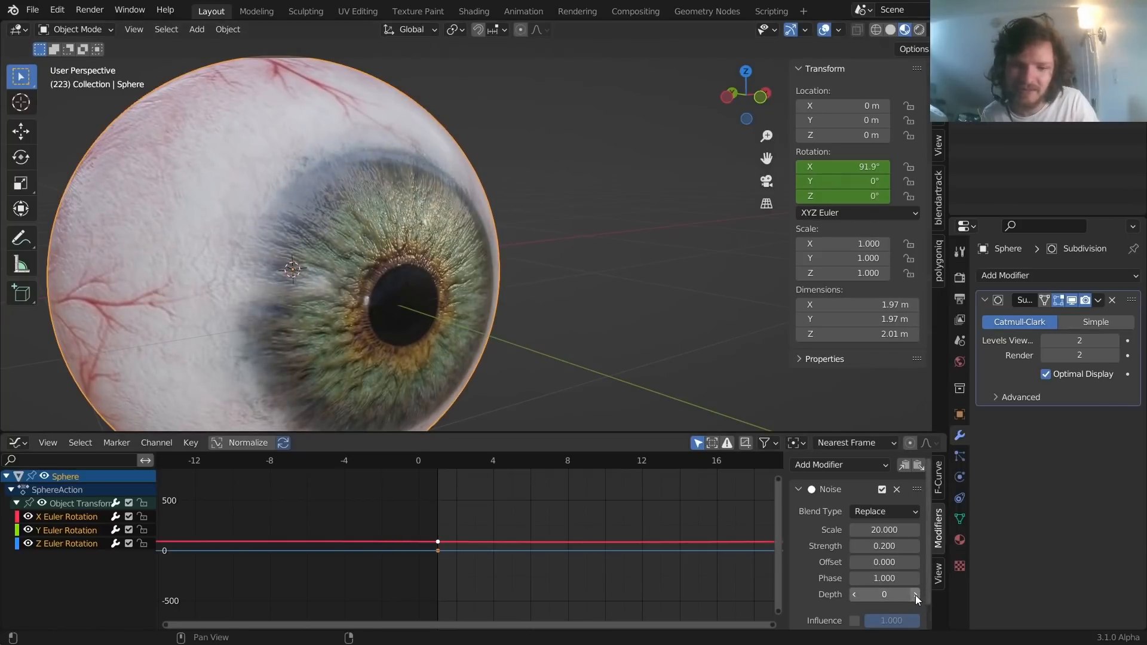
Raise the Noise modifier's Depth to 2 and resume the playback
{"action": "scroll", "coordinate": [651, 527], "scroll_direction": "down", "scroll_amount": 5}
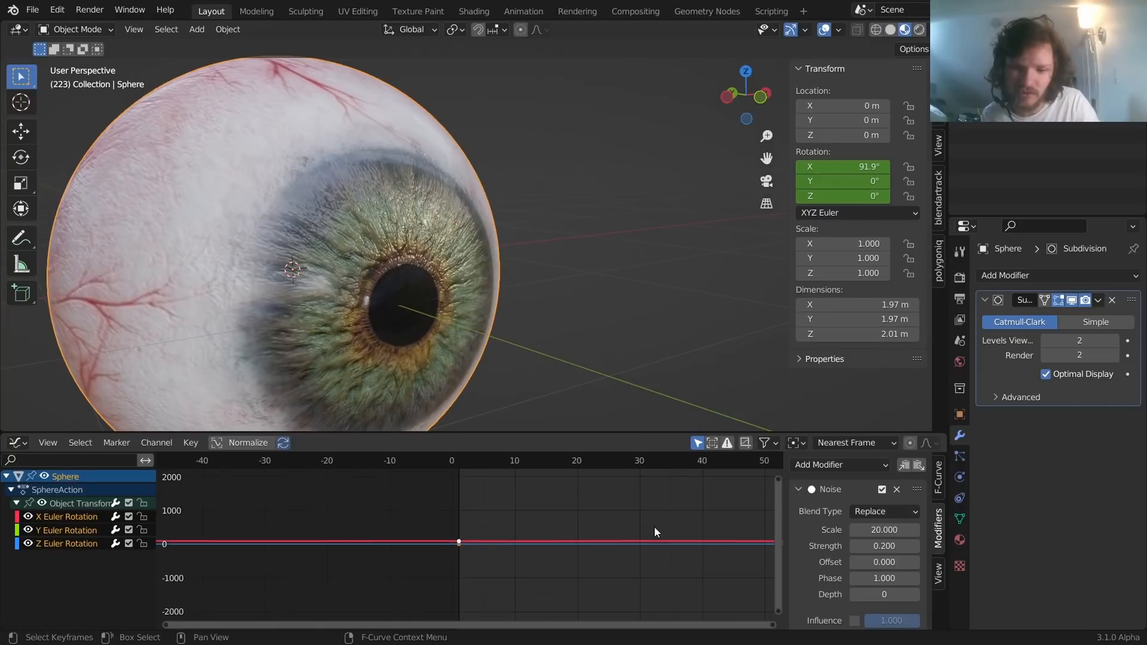
{"action": "left_click", "coordinate": [916, 595]}
{"action": "left_click", "coordinate": [915, 596]}
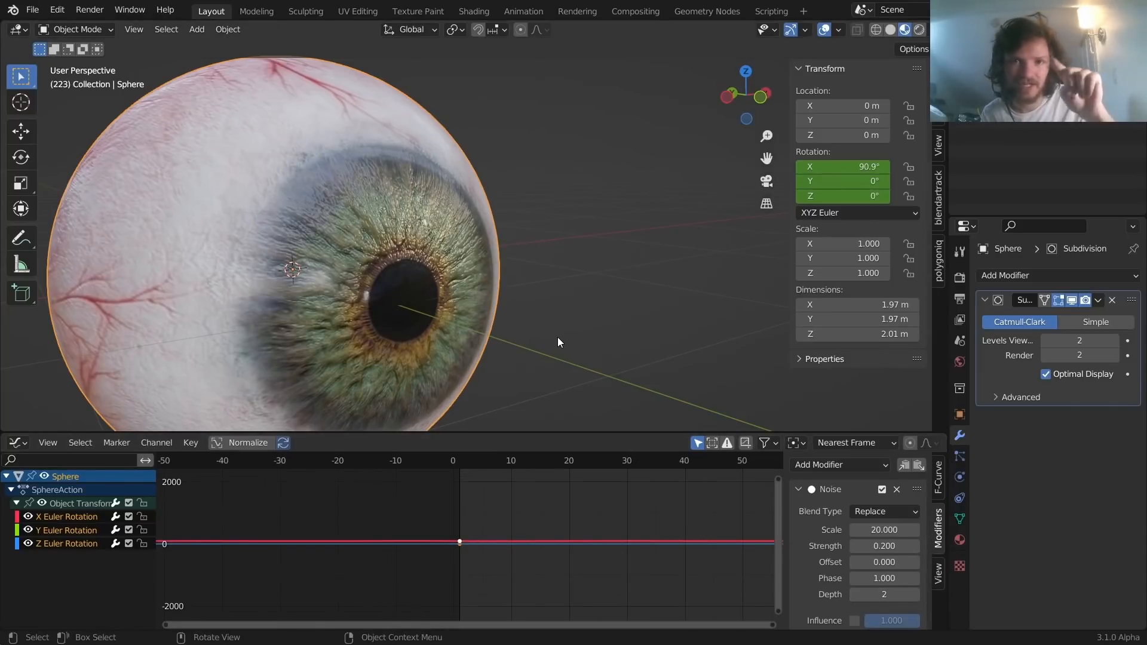
{"action": "key", "text": "space"}
{"action": "scroll", "coordinate": [558, 338], "scroll_direction": "down", "scroll_amount": 4}
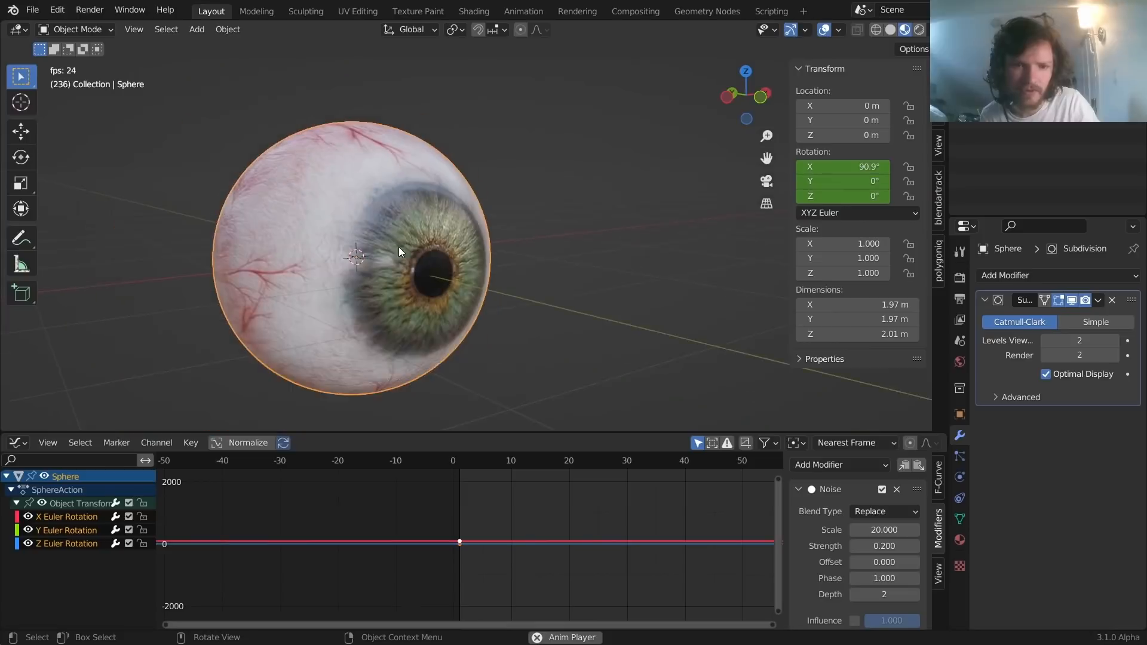
Set the Noise modifier's Strength to 0.4 during playback
{"action": "left_click", "coordinate": [889, 546]}
{"action": "type", "text": ".4"}
{"action": "key", "text": "Return"}
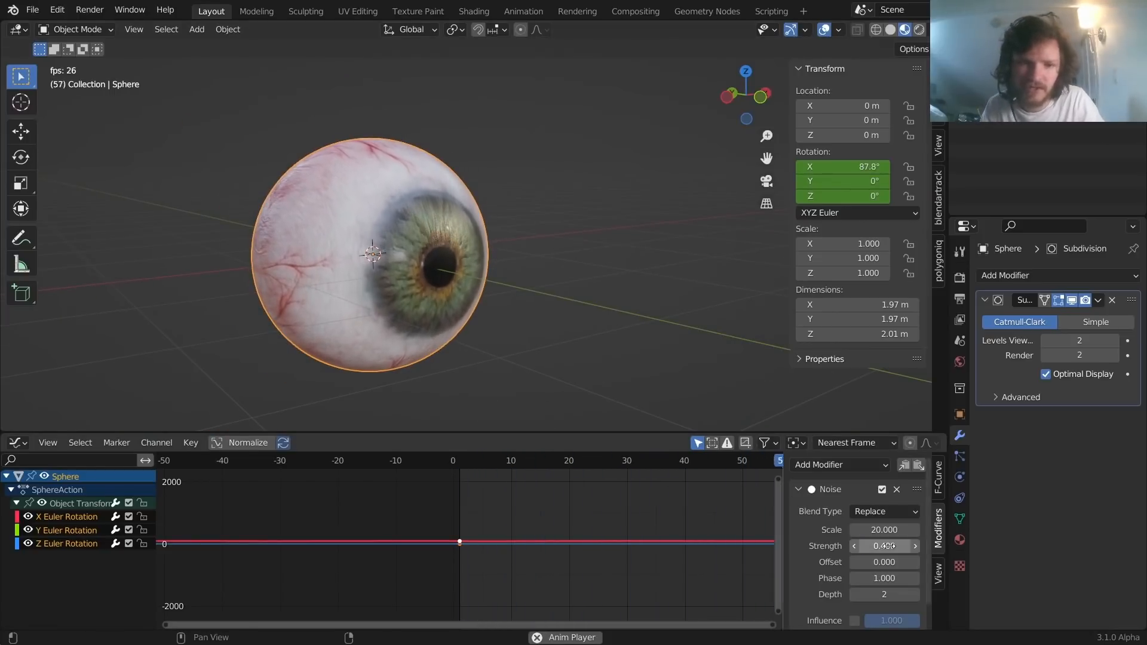
Switch the viewport to solid shading and set the Noise modifier's Strength to 1
{"action": "left_click", "coordinate": [890, 30]}
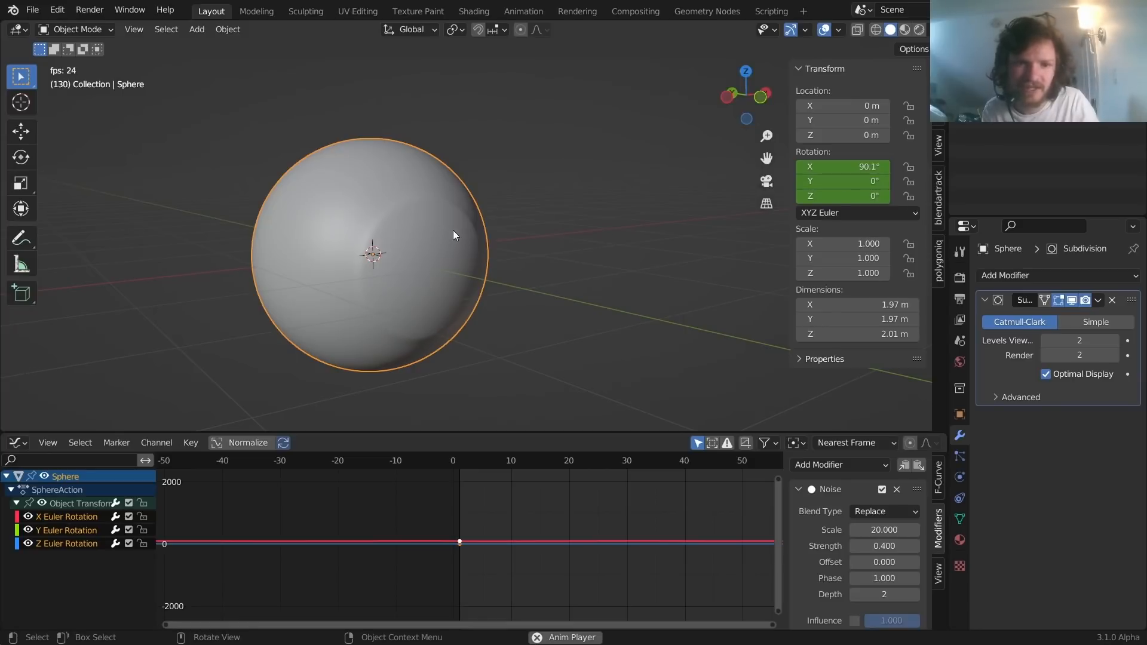
{"action": "left_click", "coordinate": [884, 546]}
{"action": "type", "text": "1"}
{"action": "key", "text": "Return"}
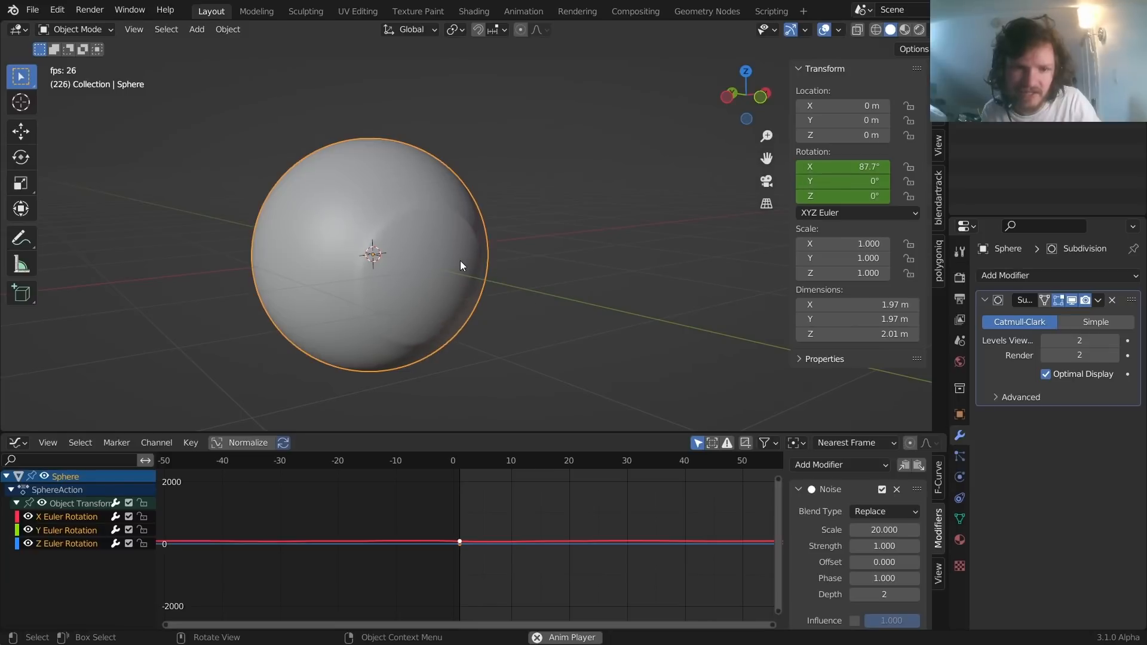
Set the Noise modifier's Depth to 3 and Strength to 0.2, ending the playback
{"action": "left_click", "coordinate": [916, 593]}
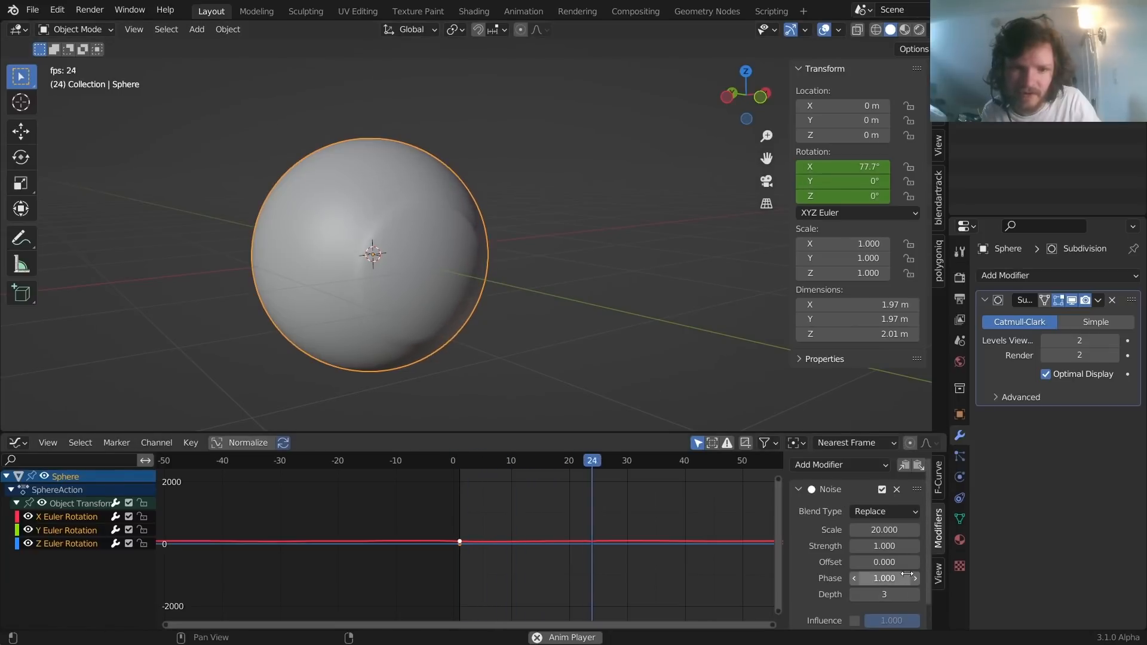
{"action": "left_click", "coordinate": [893, 539]}
{"action": "type", "text": "0.2"}
{"action": "key", "text": "Return"}
{"action": "key", "text": "space"}
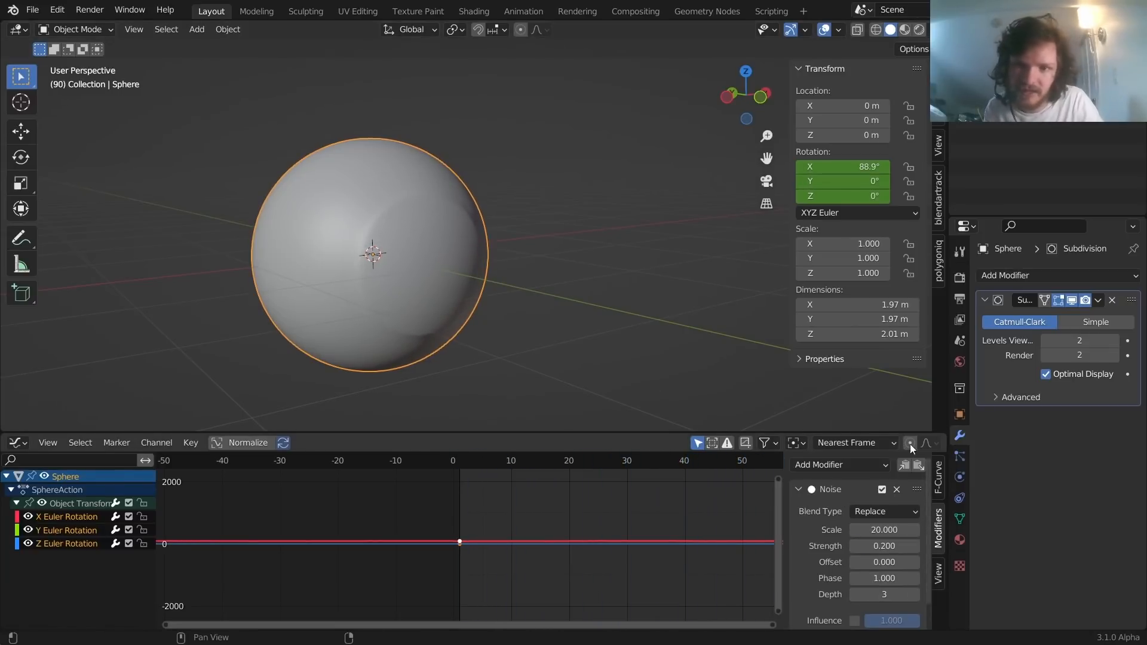
Switch the viewport to rendered shading and paste the copied Noise modifier onto the Y Euler Rotation channel, checking it with a short playback
{"action": "left_click", "coordinate": [919, 31]}
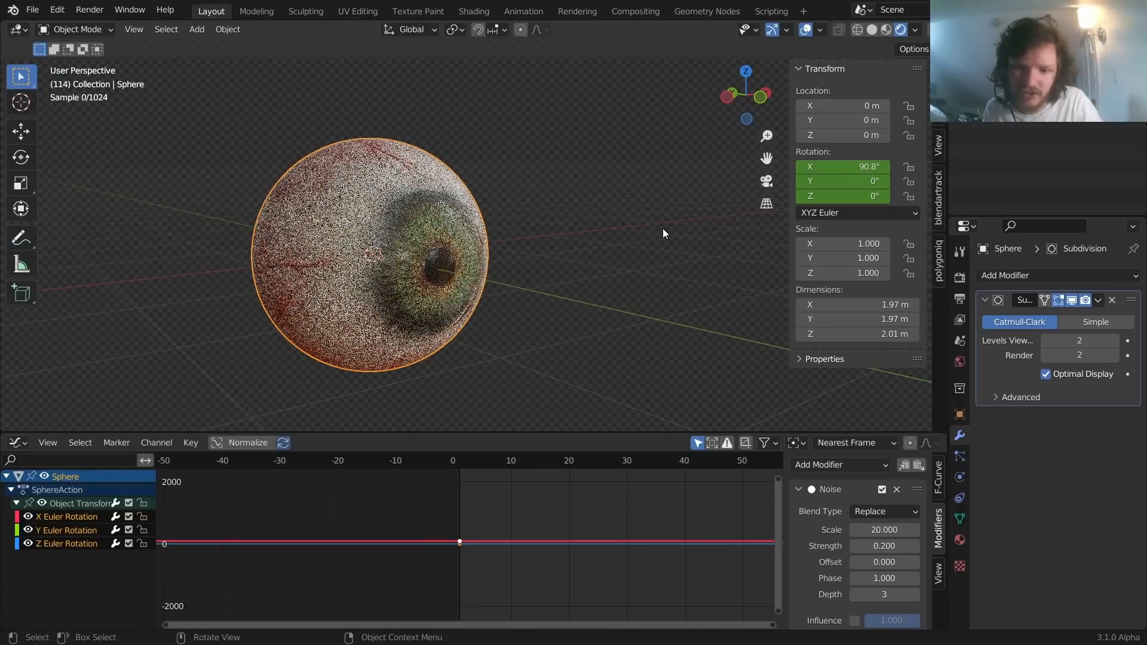
{"action": "scroll", "coordinate": [887, 487], "scroll_direction": "down", "scroll_amount": 1}
{"action": "scroll", "coordinate": [887, 487], "scroll_direction": "up", "scroll_amount": 1}
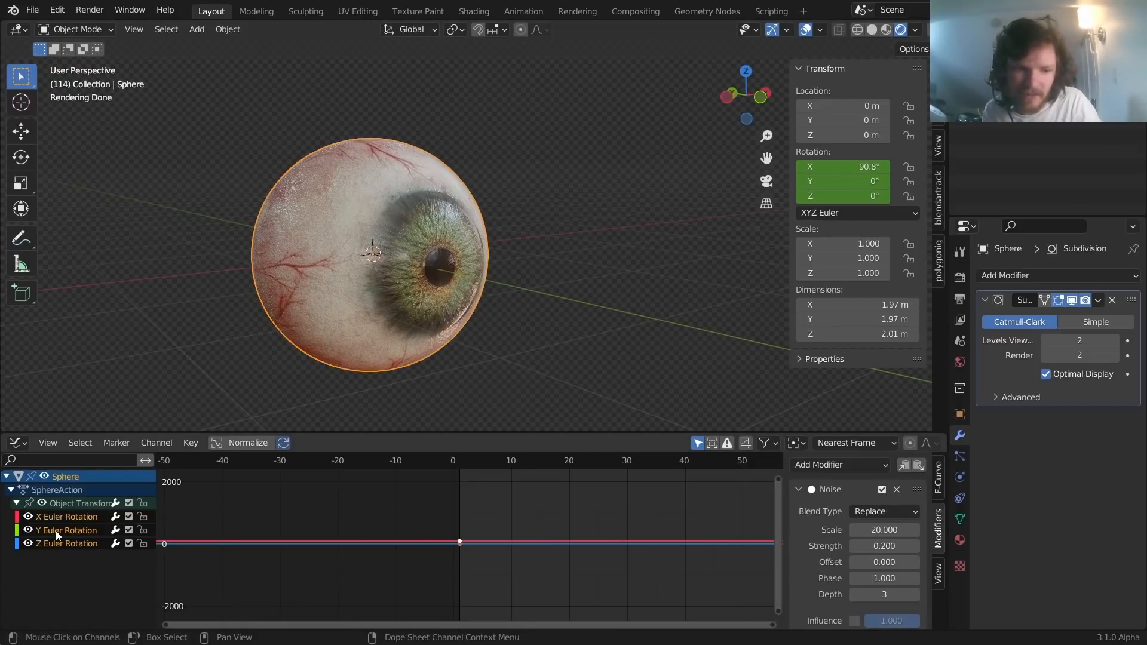
{"action": "left_click", "coordinate": [55, 530]}
{"action": "left_click", "coordinate": [918, 465]}
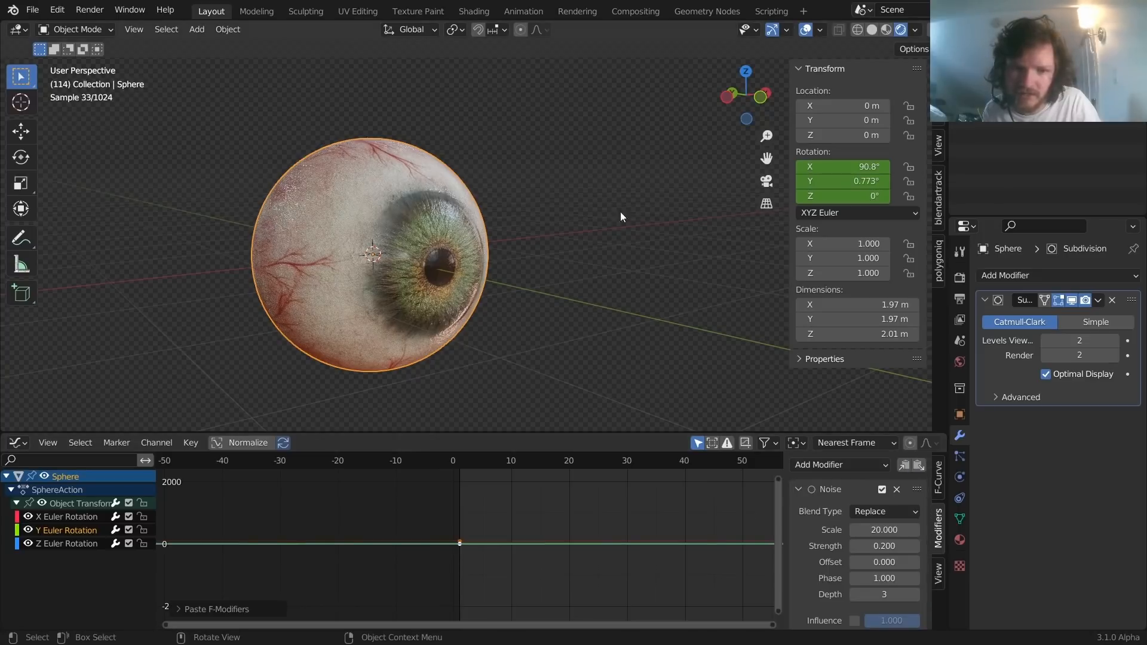
{"action": "middle_click_drag", "start_coordinate": [672, 216], "coordinate": [396, 206]}
{"action": "key", "text": "space"}
{"action": "key", "text": "space"}
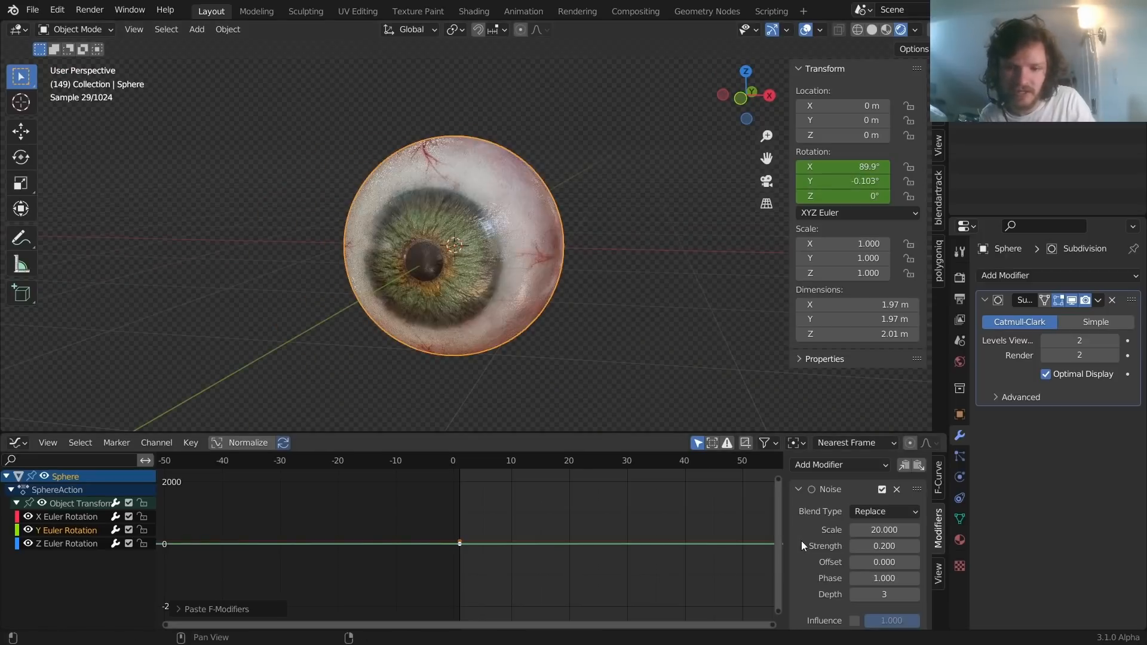
Set the Y rotation Noise modifier's Offset to 20.4 so it differs from the X rotation noise
{"action": "scroll", "coordinate": [801, 536], "scroll_direction": "down", "scroll_amount": 1}
{"action": "left_click_drag", "start_coordinate": [884, 540], "coordinate": [920, 540]}
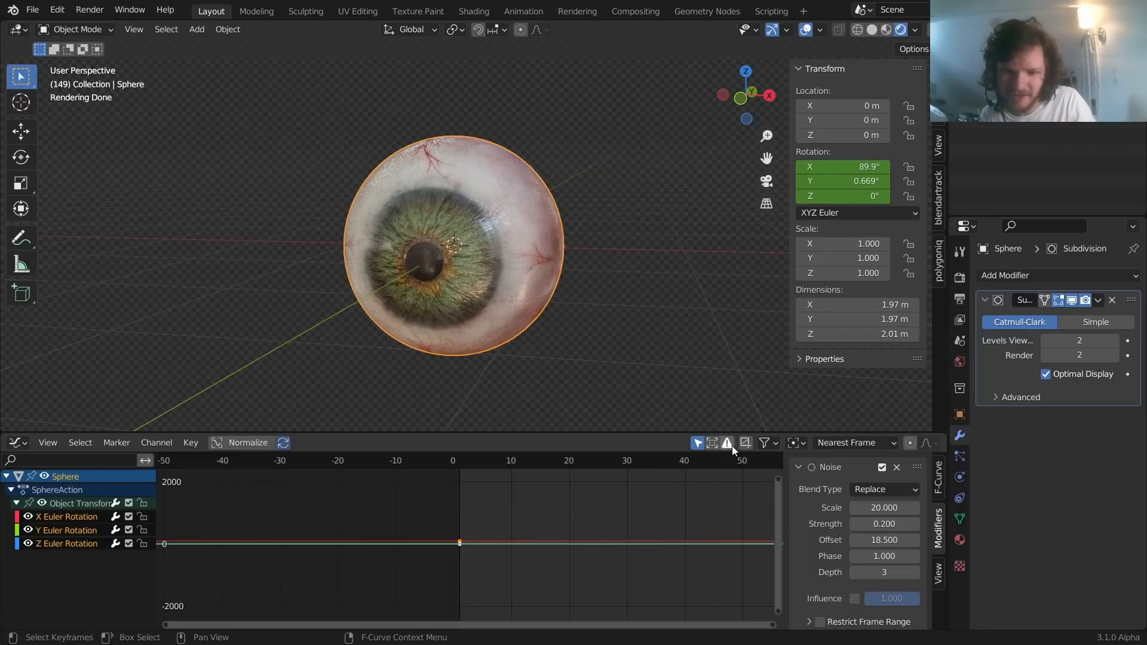
{"action": "left_click_drag", "start_coordinate": [883, 540], "coordinate": [883, 540]}
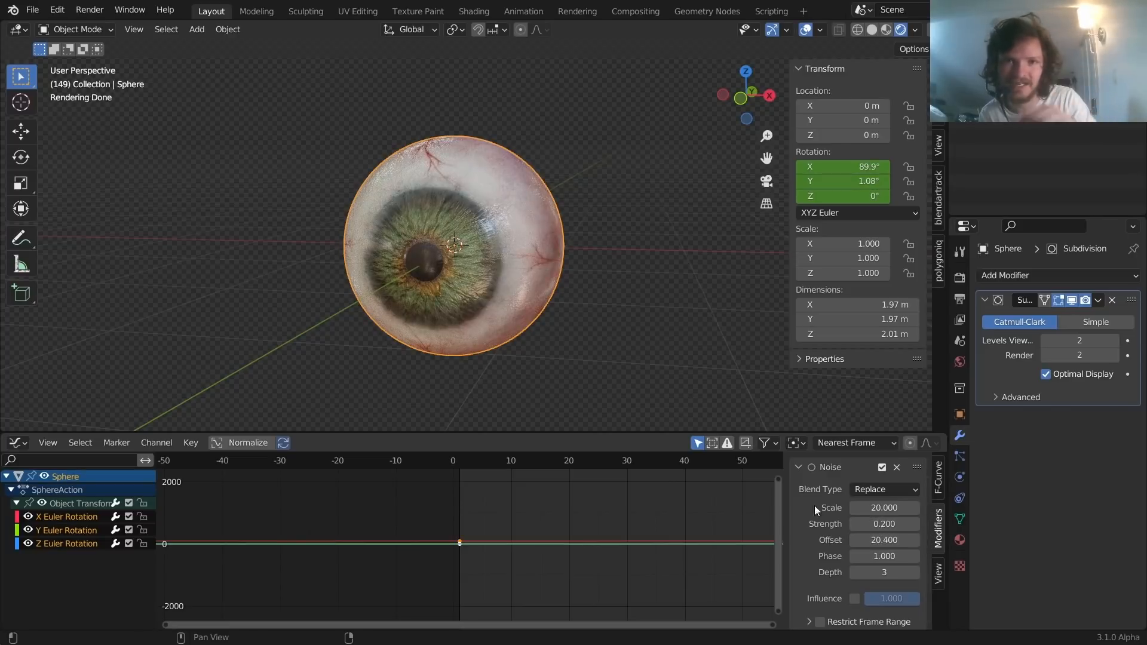
Play the animation and reduce the Y rotation Noise modifier's Strength to 0.05
{"action": "key", "text": "space"}
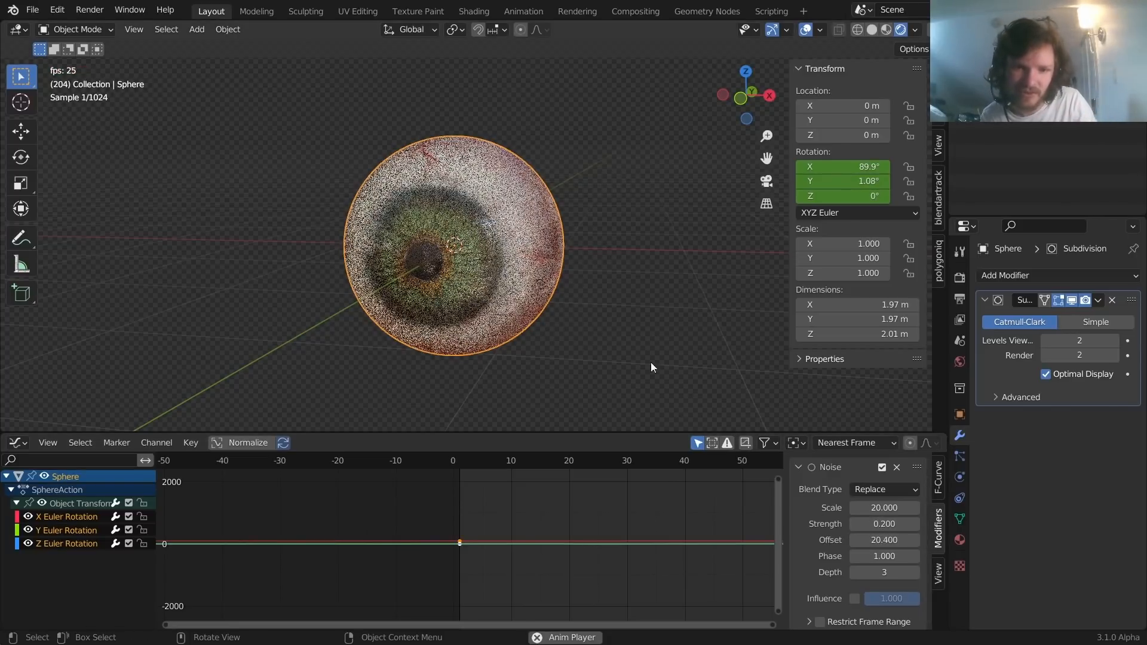
{"action": "left_click", "coordinate": [872, 523]}
{"action": "type", "text": "0.1"}
{"action": "key", "text": "Return"}
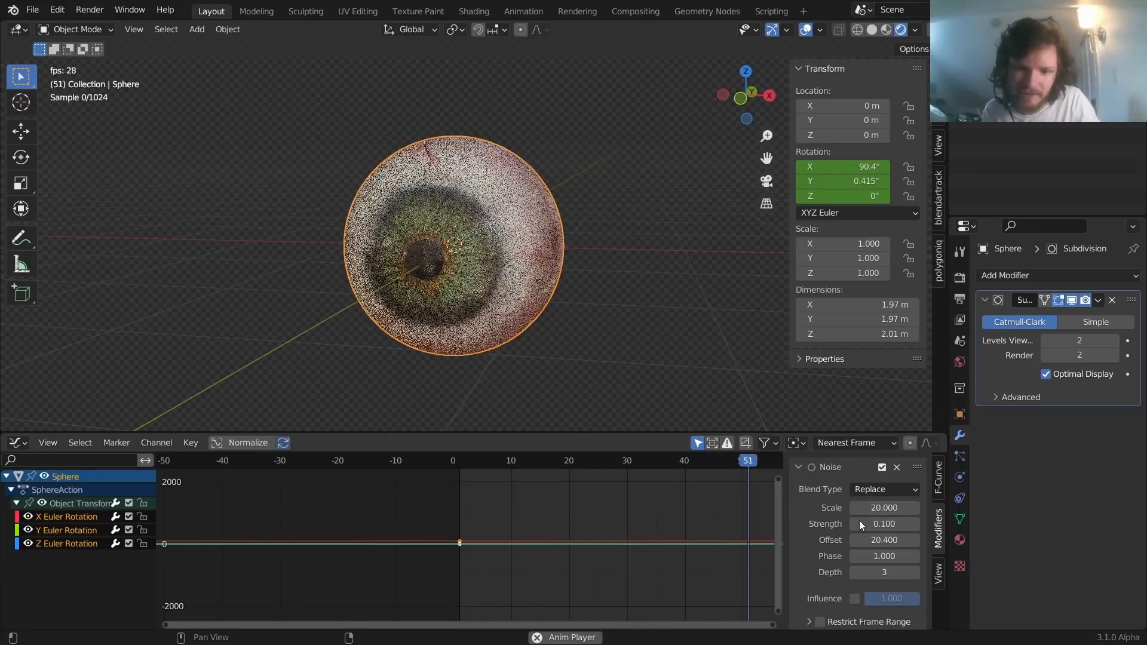
{"action": "left_click", "coordinate": [879, 523]}
{"action": "type", "text": "0.1/2"}
{"action": "key", "text": "Return"}
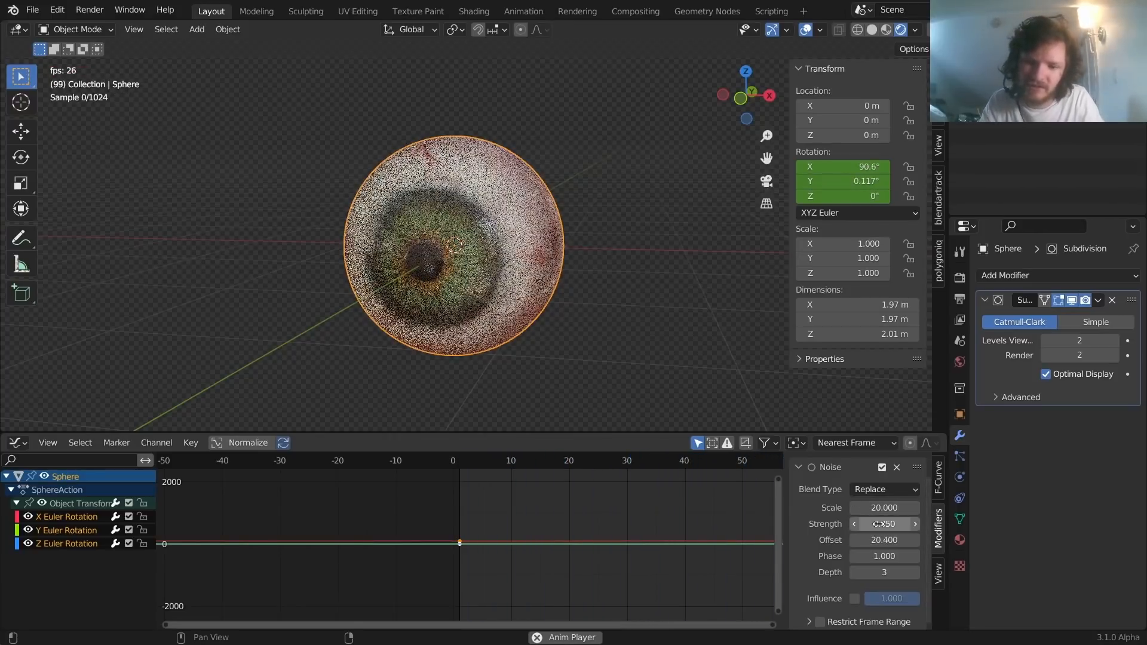
Paste the Noise modifier onto the Z Euler Rotation channel, set its Offset to -70.1 and stop the playback
{"action": "left_click", "coordinate": [52, 540]}
{"action": "left_click", "coordinate": [920, 465]}
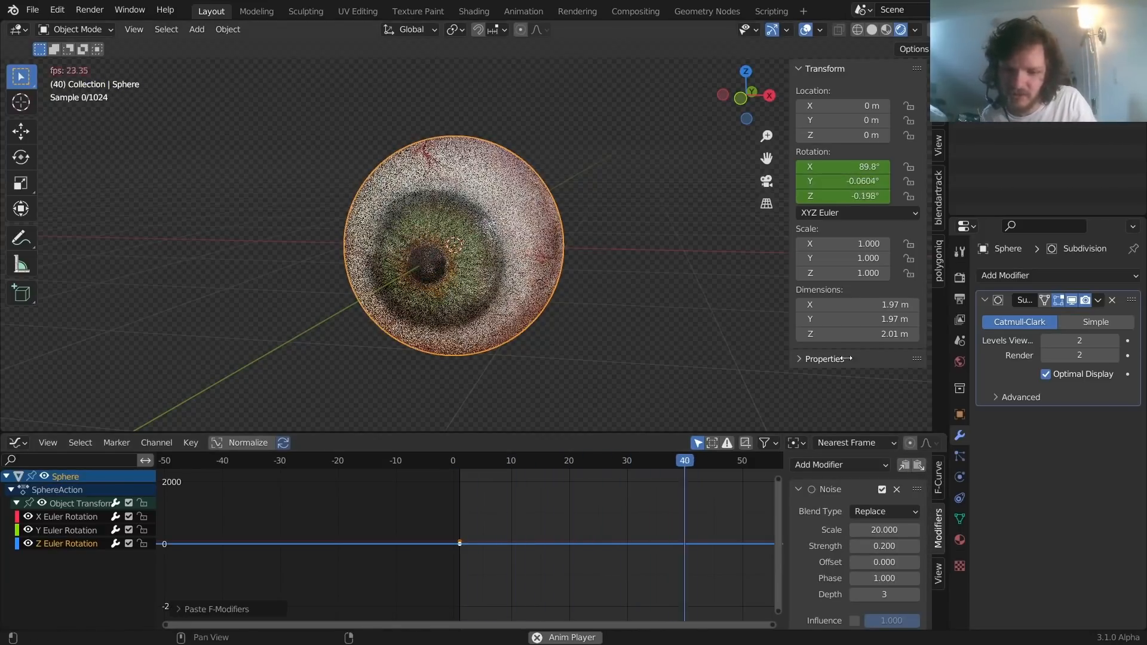
{"action": "left_click_drag", "start_coordinate": [884, 562], "coordinate": [794, 562]}
{"action": "scroll", "coordinate": [584, 267], "scroll_direction": "down", "scroll_amount": 5}
{"action": "key", "text": "space"}
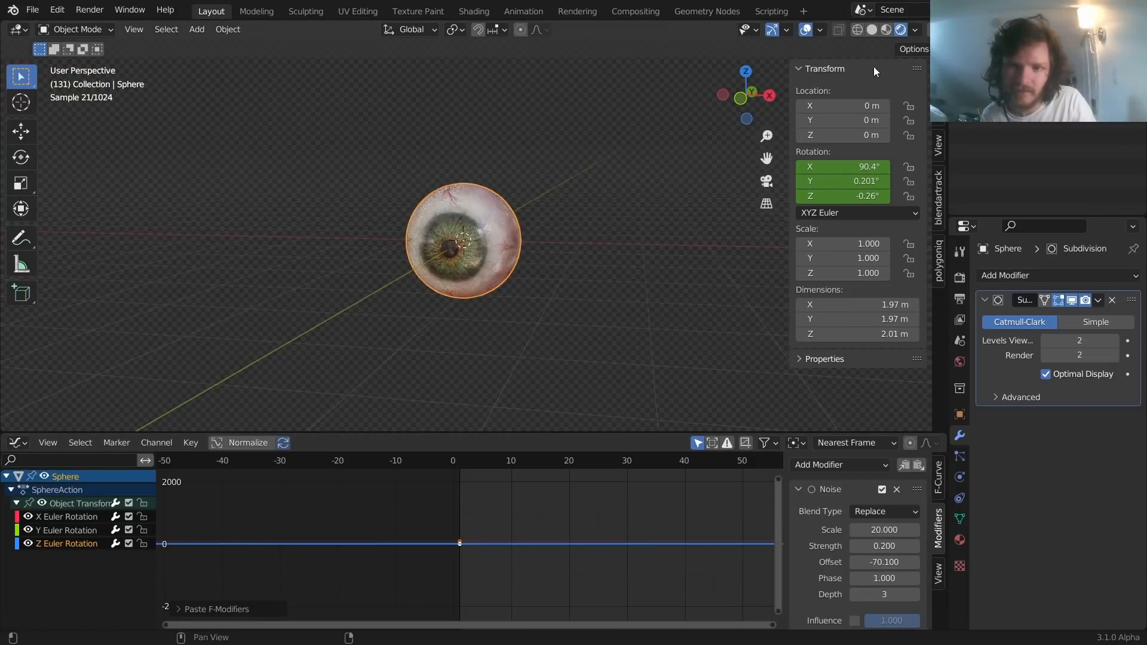
Watch the combined eyeball rotation up close in material preview shading
{"action": "left_click", "coordinate": [886, 29]}
{"action": "key", "text": "space"}
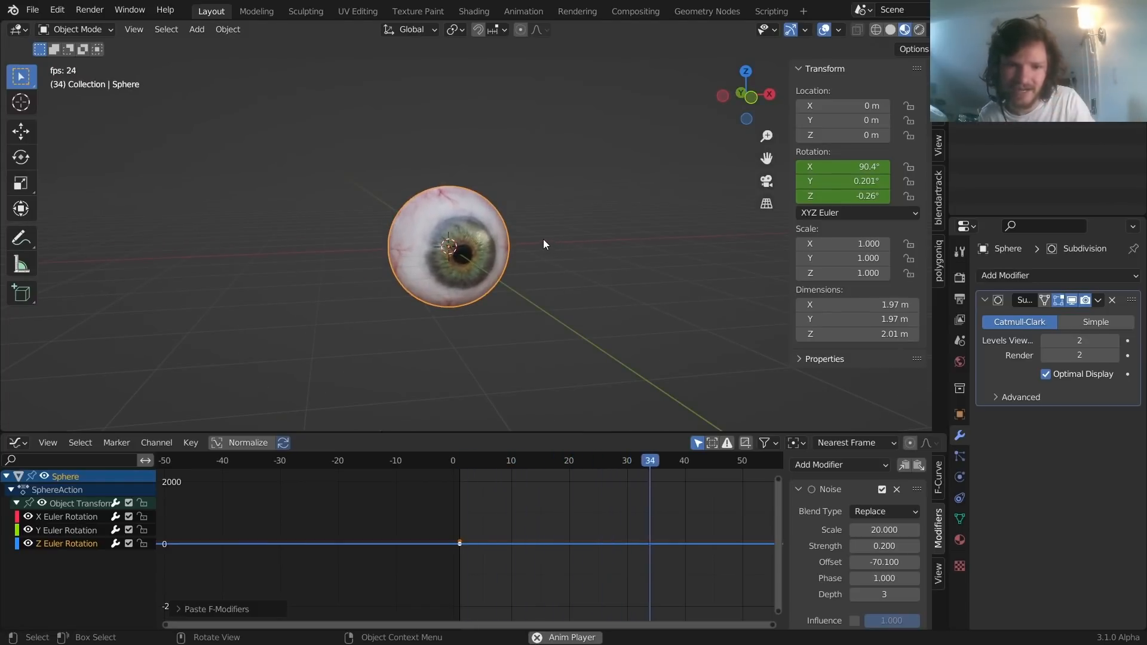
{"action": "scroll", "coordinate": [510, 250], "scroll_direction": "up", "scroll_amount": 2}
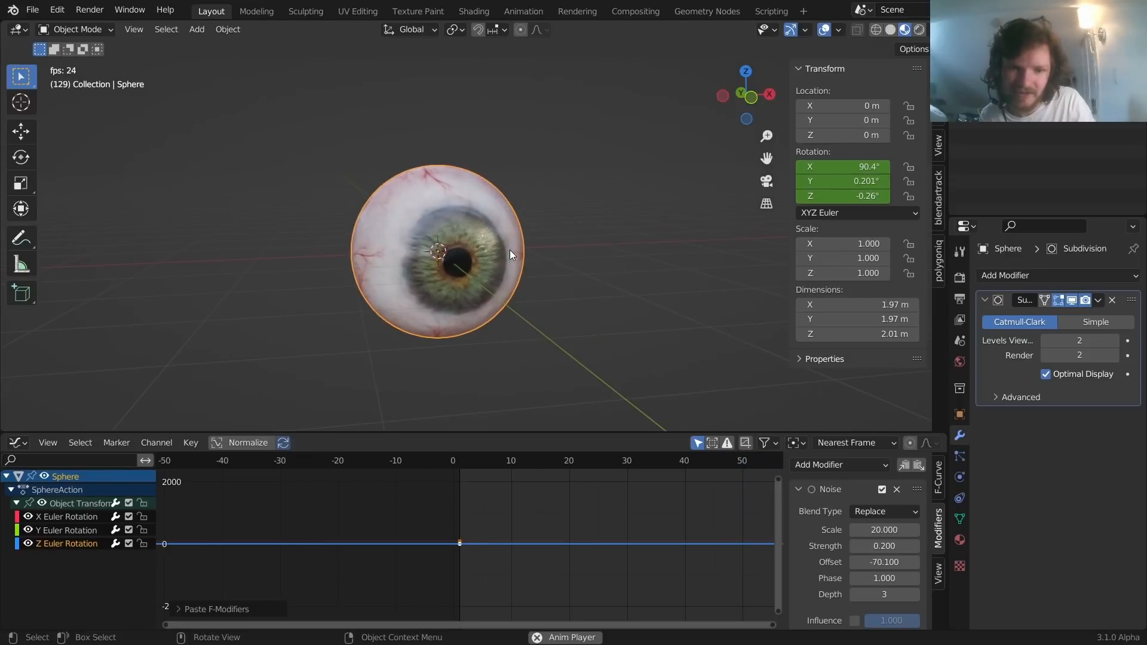
{"action": "scroll", "coordinate": [463, 263], "scroll_direction": "up", "scroll_amount": 2}
{"action": "key", "text": "space"}
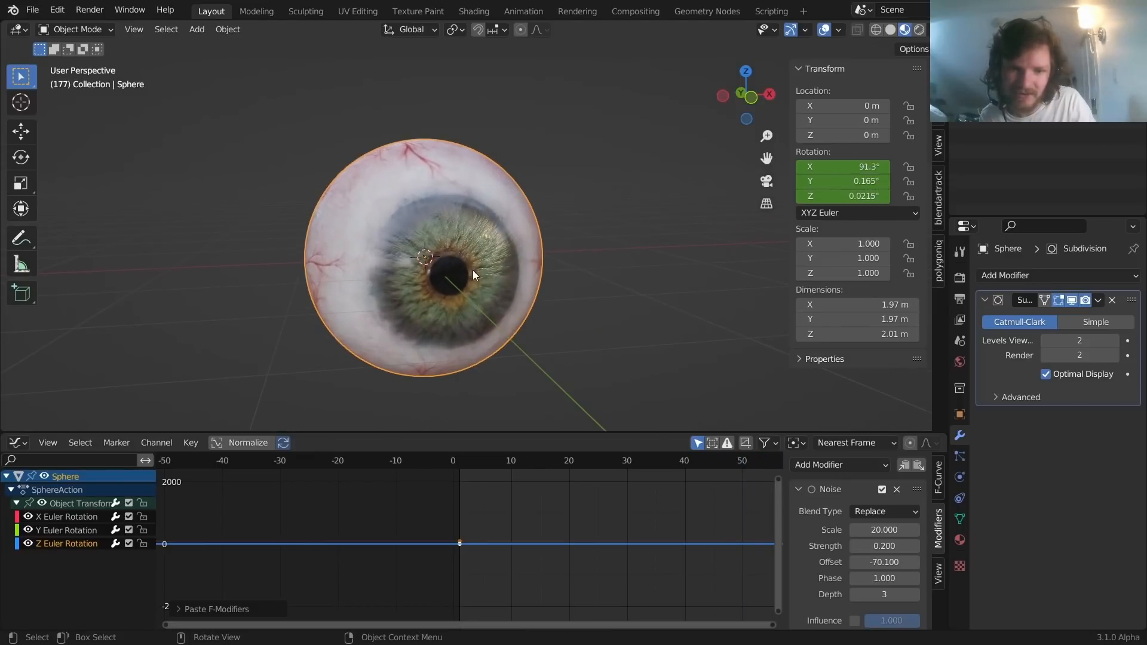
In the Shading workspace, set To Min to 0.06 on the Map Range node fed by the 1D noise and play the animation
{"action": "left_click", "coordinate": [473, 11]}
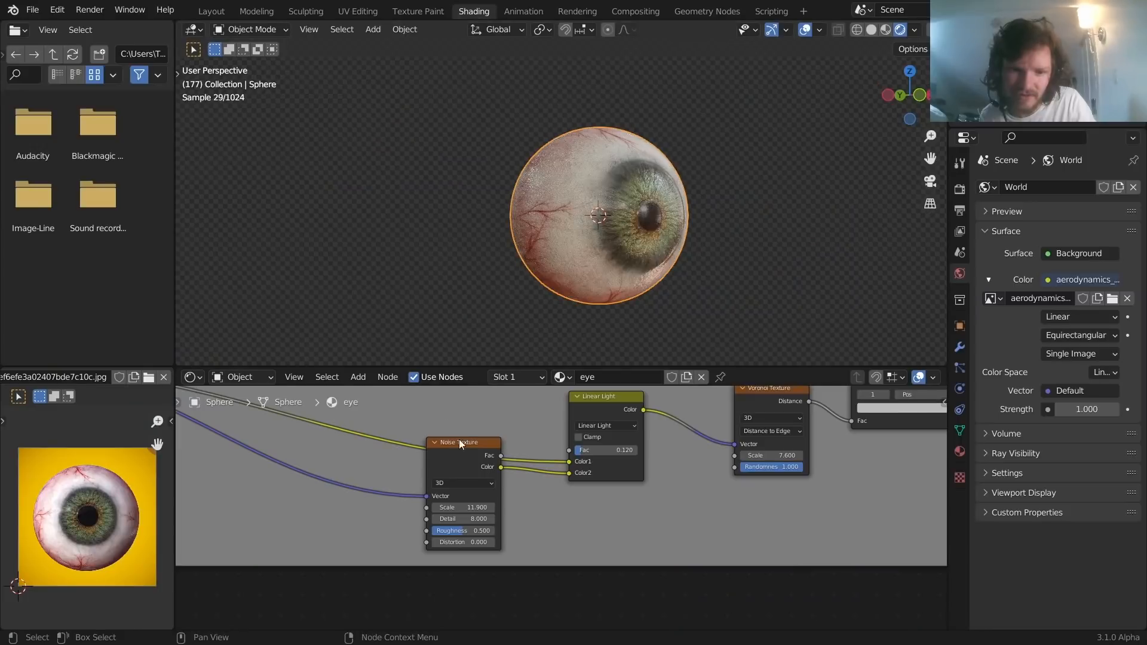
{"action": "scroll", "coordinate": [452, 439], "scroll_direction": "down", "scroll_amount": 3}
{"action": "middle_click_drag", "start_coordinate": [425, 446], "coordinate": [602, 530]}
{"action": "scroll", "coordinate": [601, 530], "scroll_direction": "up", "scroll_amount": 6}
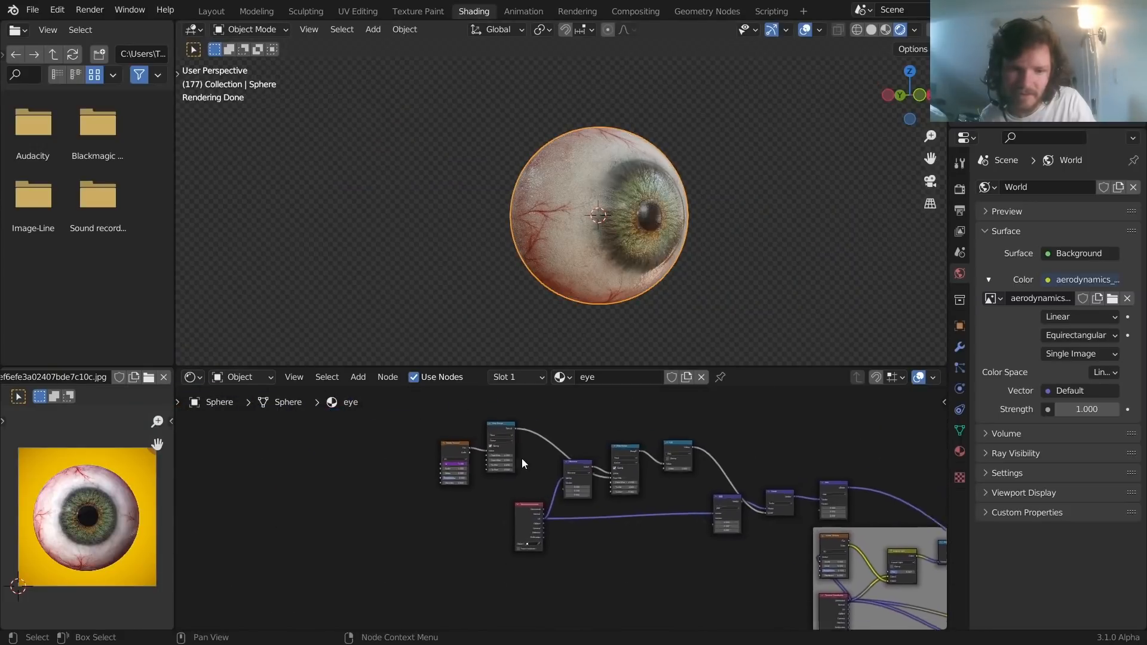
{"action": "scroll", "coordinate": [600, 490], "scroll_direction": "up", "scroll_amount": 2}
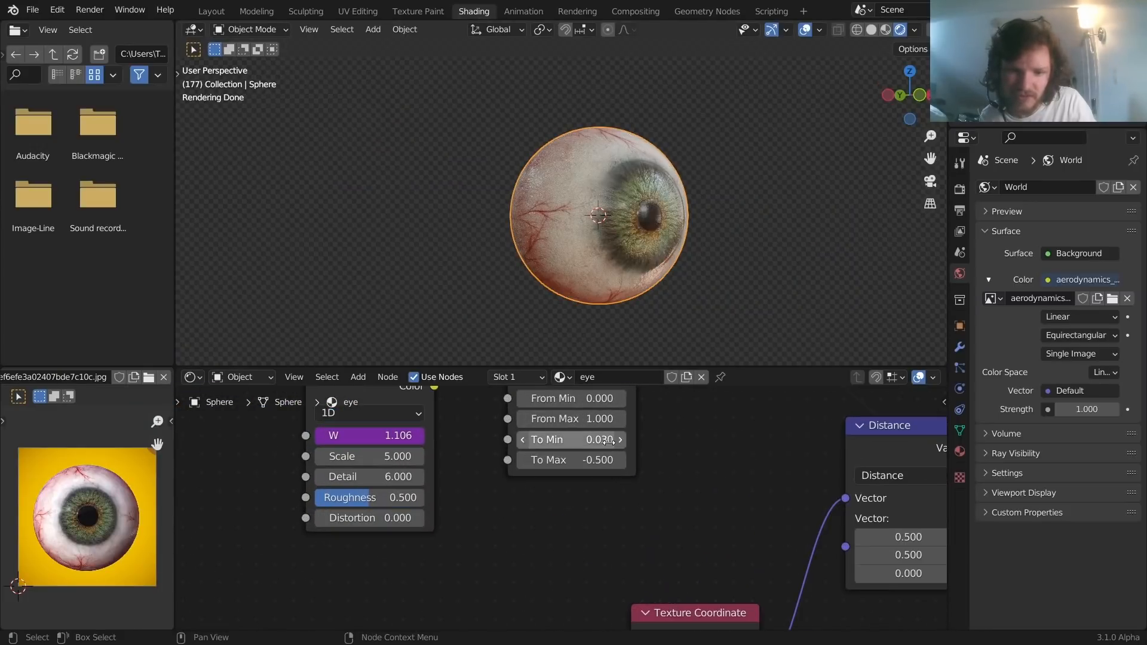
{"action": "left_click_drag", "start_coordinate": [570, 439], "coordinate": [579, 440]}
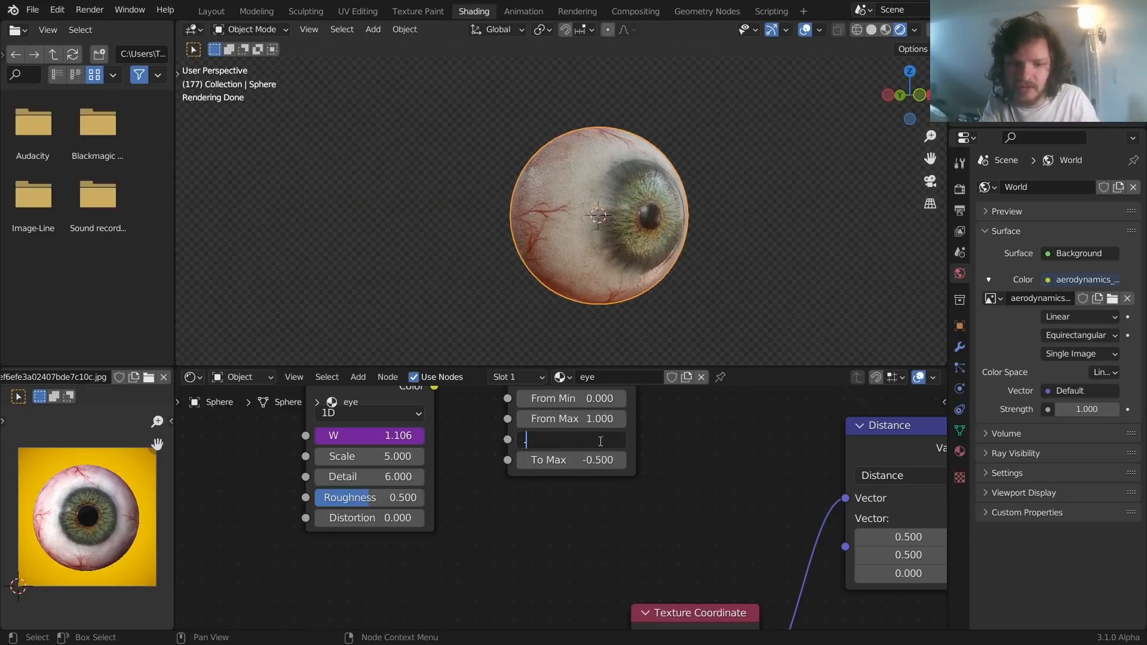
{"action": "type", "text": "6"}
{"action": "key", "text": "Return"}
{"action": "key", "text": "space"}
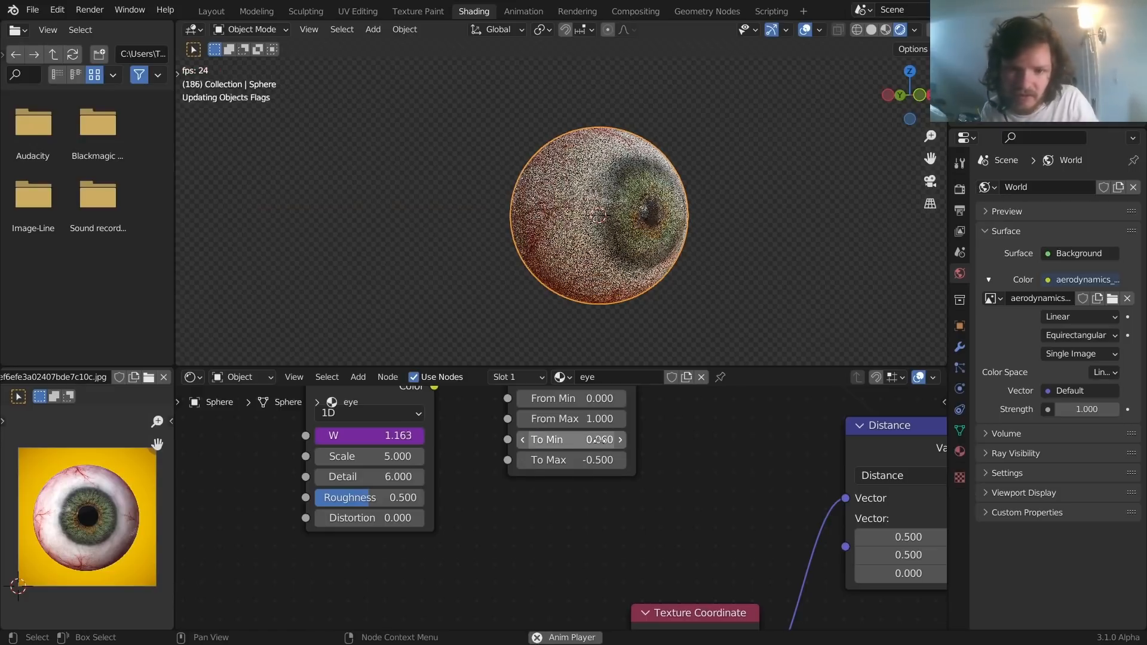
Return to the Layout workspace, watch the pupil and rotation animation from a wider side view, and stop the playback
{"action": "left_click", "coordinate": [211, 11]}
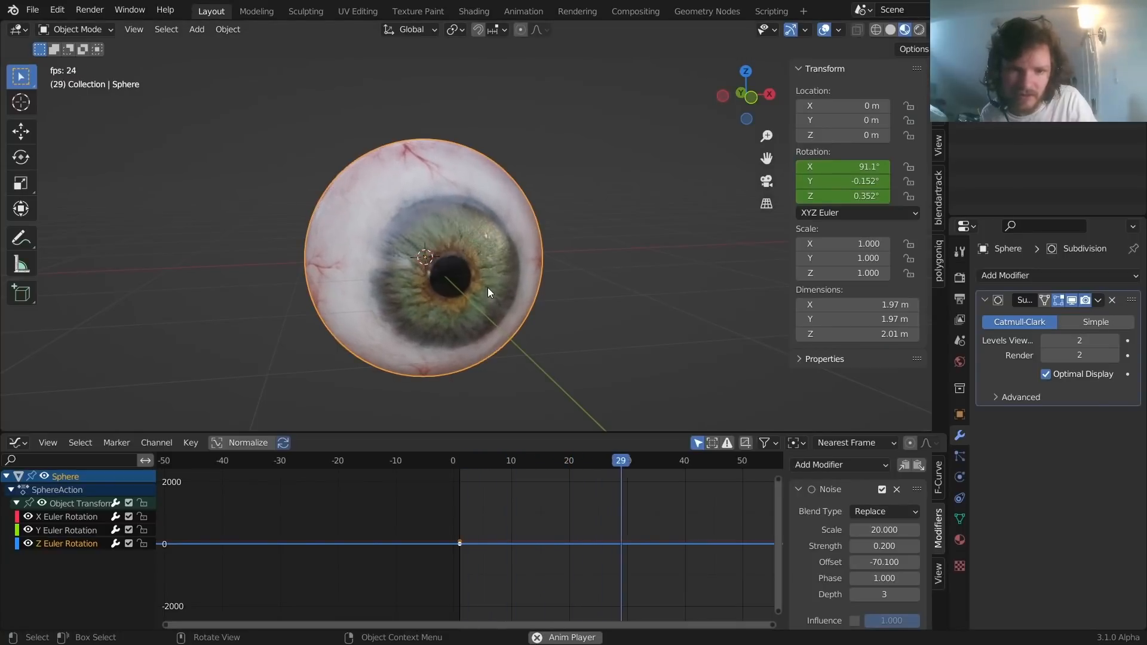
{"action": "scroll", "coordinate": [489, 286], "scroll_direction": "down", "scroll_amount": 4}
{"action": "mouse_move", "coordinate": [491, 271]}
{"action": "middle_mouse_down"}
{"action": "mouse_move", "coordinate": [513, 264]}
{"action": "mouse_move", "coordinate": [501, 255]}
{"action": "middle_mouse_up"}
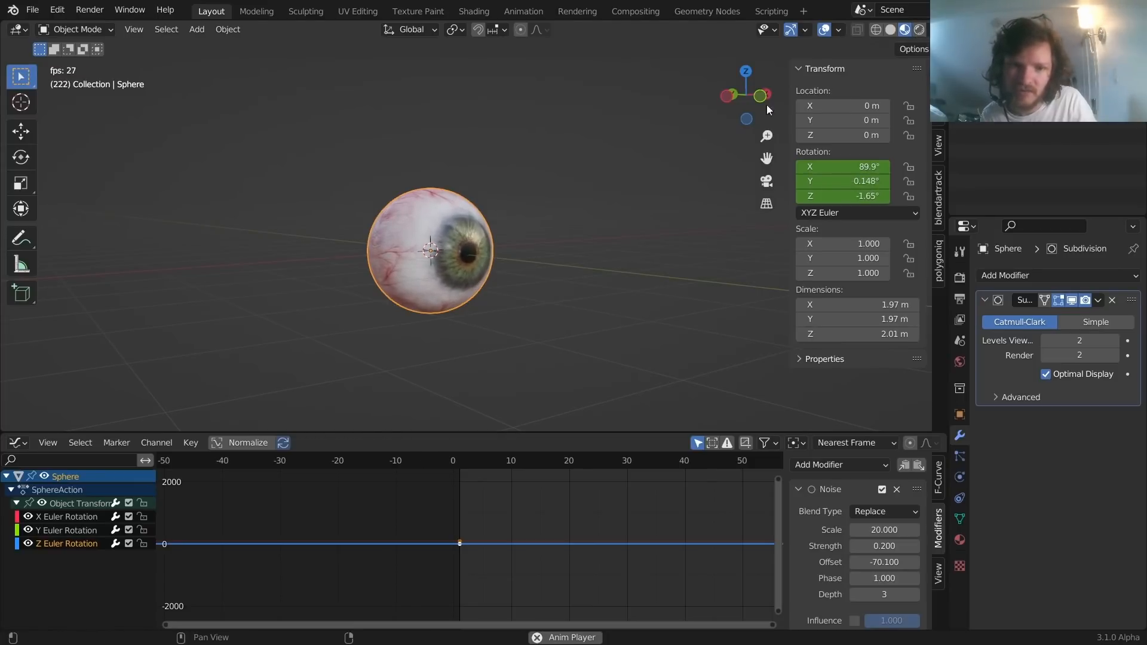
{"action": "key", "text": "space"}
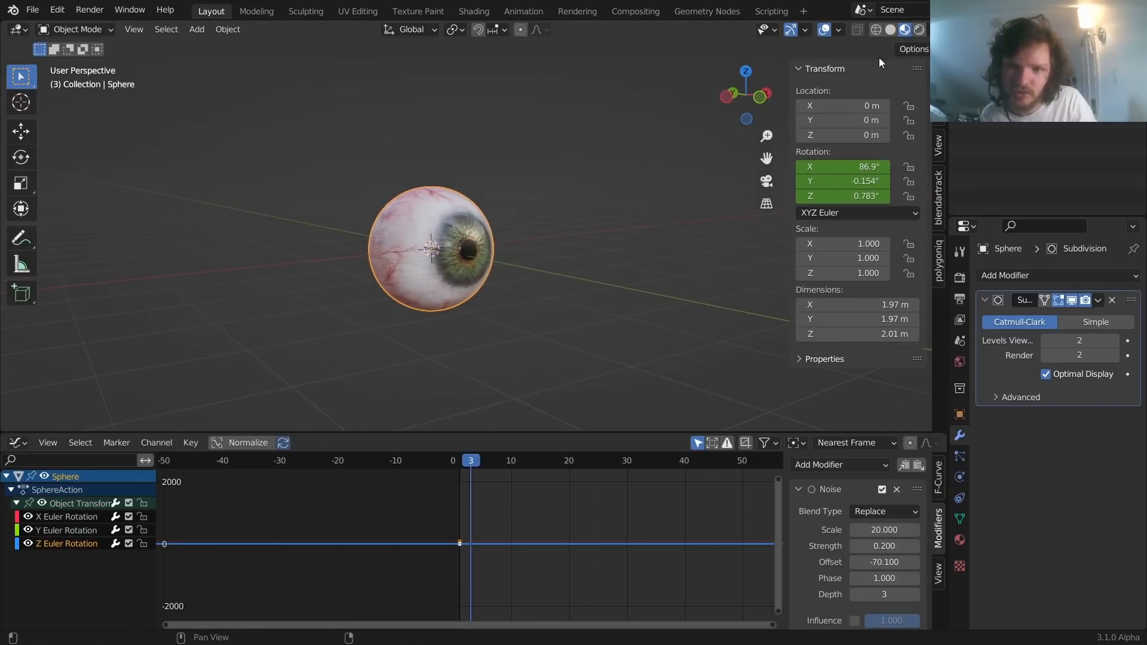
Switch the viewport to rendered shading and add a mesh plane, scaling it up and lowering it beneath the eyeball
{"action": "left_click", "coordinate": [920, 31]}
{"action": "key", "text": "shift+a"}
{"action": "mouse_move", "coordinate": [371, 113]}
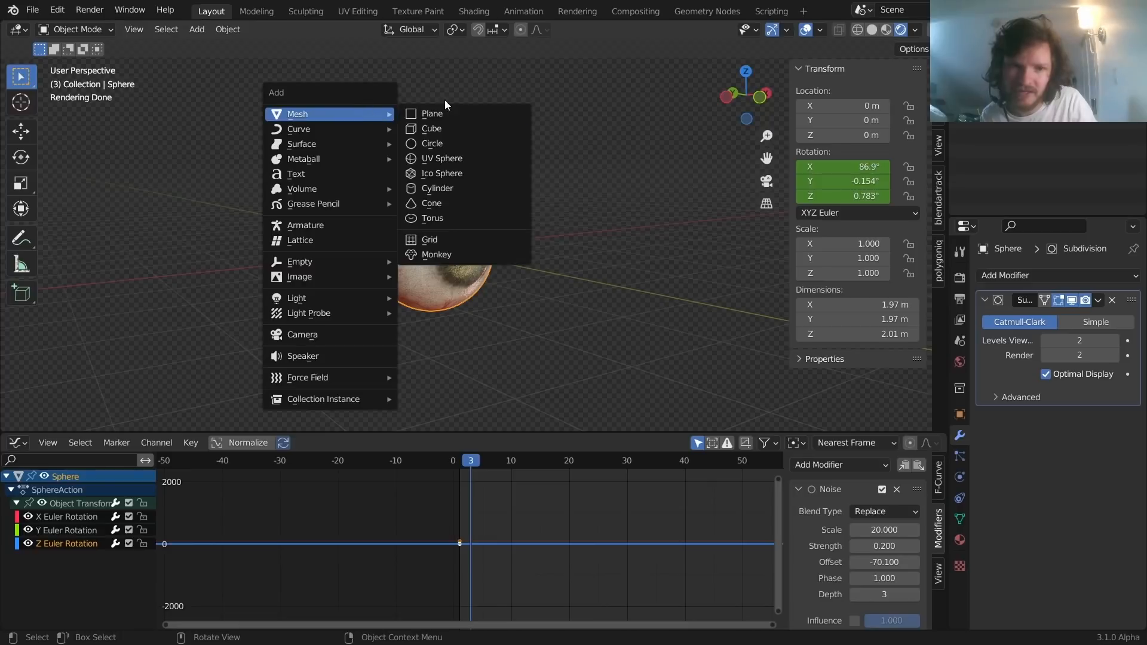
{"action": "left_click", "coordinate": [446, 114]}
{"action": "key", "text": "s"}
{"action": "left_click", "coordinate": [582, 124]}
{"action": "key", "text": "g"}
{"action": "key", "text": "z"}
{"action": "left_click", "coordinate": [613, 249]}
Enlarge the plane to a scale of about 4.65 and move it vertically to about Z -0.98 m under the eyeball
{"action": "key", "text": "s"}
{"action": "left_click", "coordinate": [913, 200]}
{"action": "key", "text": "g"}
{"action": "key", "text": "z"}
{"action": "left_click", "coordinate": [769, 203]}
Extrude the plane's edge behind the eyeball straight up along Z about 4.2 m to form a back wall
{"action": "key", "text": "Tab"}
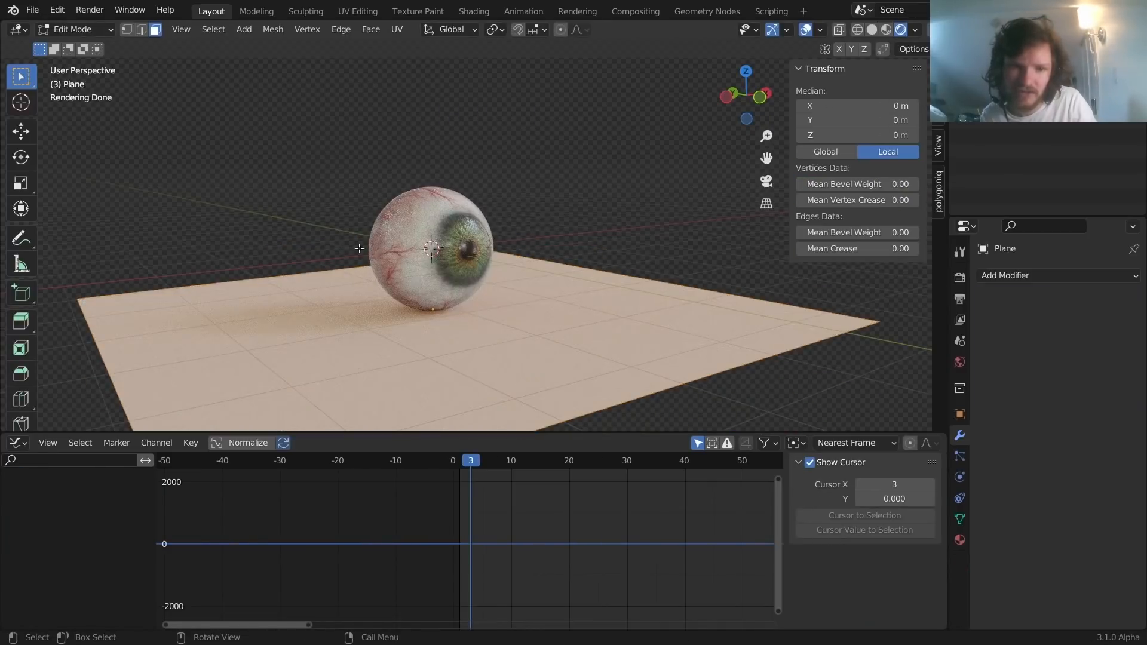
{"action": "key", "text": "2"}
{"action": "left_click", "coordinate": [318, 271]}
{"action": "key", "text": "e"}
{"action": "key", "text": "z"}
{"action": "left_click", "coordinate": [317, 75]}
{"action": "key", "text": "Tab"}
Bevel the edge between floor and back wall into a wide multi-segment curve and shade the backdrop smooth
{"action": "key", "text": "Tab"}
{"action": "left_click", "coordinate": [300, 286]}
{"action": "key", "text": "ctrl+b"}
{"action": "scroll", "coordinate": [389, 135], "scroll_direction": "up", "scroll_amount": 11}
{"action": "left_click", "coordinate": [389, 135]}
{"action": "key", "text": "Tab"}
{"action": "right_click", "coordinate": [352, 156]}
{"action": "left_click", "coordinate": [353, 156]}
Play the animation against the backdrop and inspect the rendered eyeball up close from the side
{"action": "mouse_move", "coordinate": [538, 214]}
{"action": "middle_mouse_down"}
{"action": "mouse_move", "coordinate": [507, 225]}
{"action": "mouse_move", "coordinate": [603, 214]}
{"action": "mouse_move", "coordinate": [556, 213]}
{"action": "middle_mouse_up"}
{"action": "key", "text": "space"}
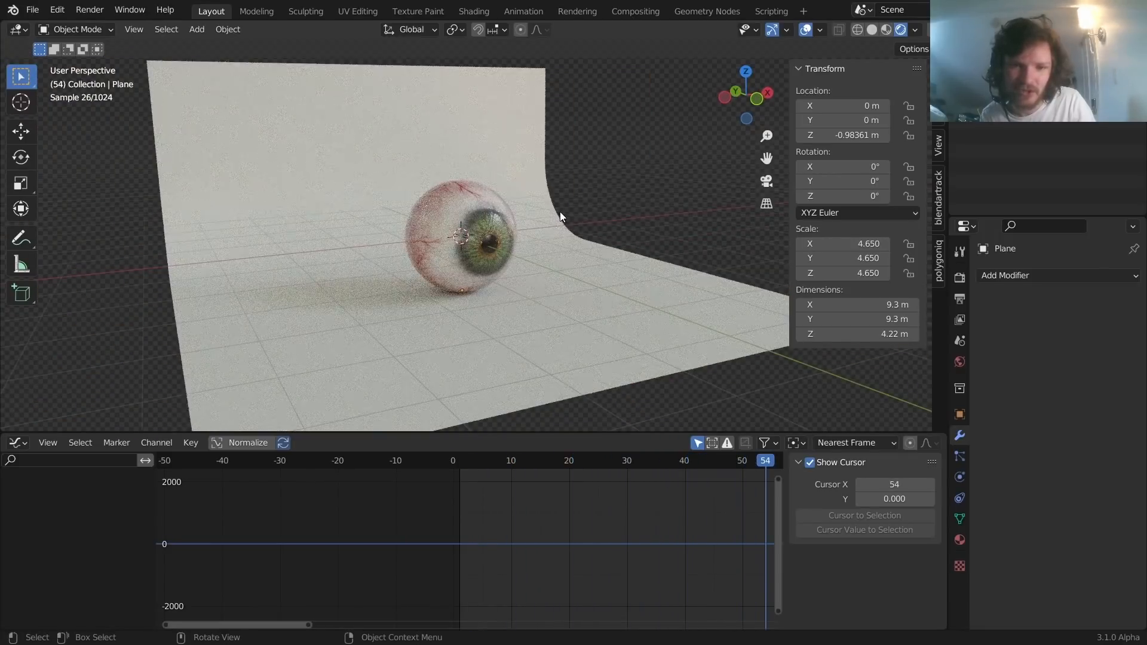
{"action": "key", "text": "space"}
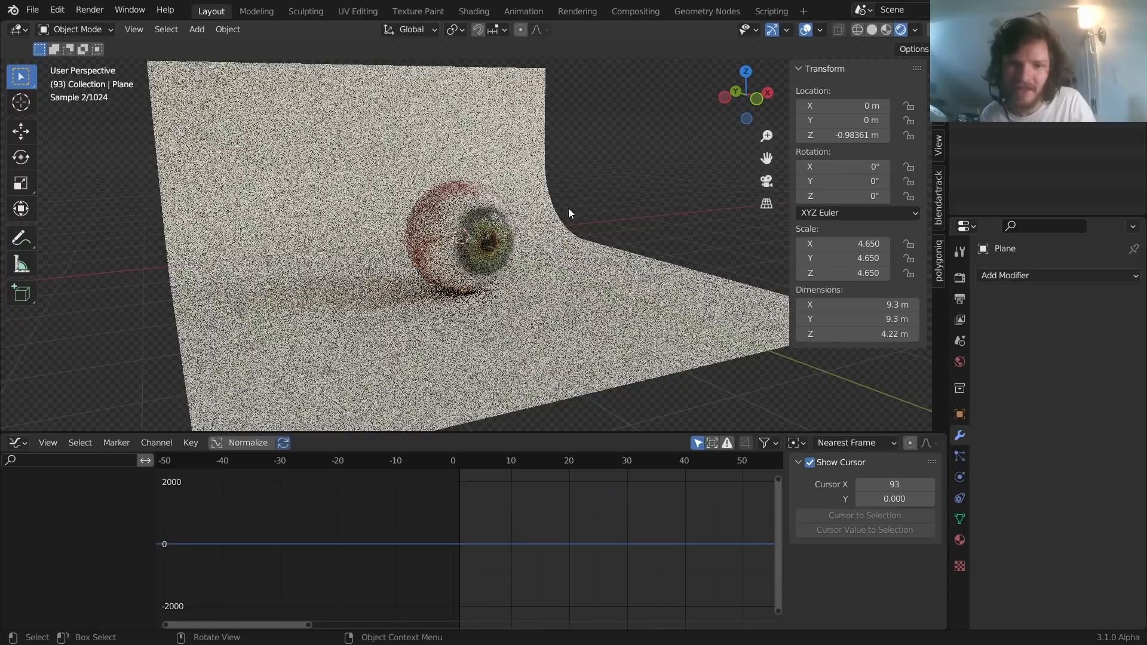
{"action": "scroll", "coordinate": [527, 246], "scroll_direction": "up", "scroll_amount": 4}
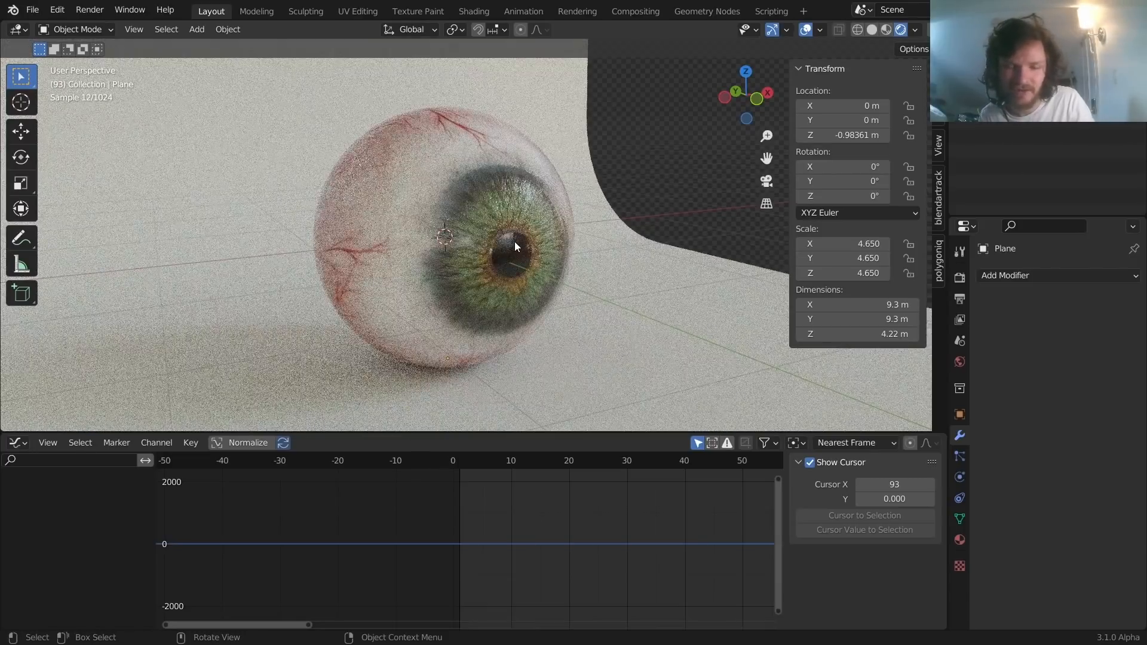
{"action": "middle_click_drag", "start_coordinate": [474, 173], "coordinate": [545, 187]}
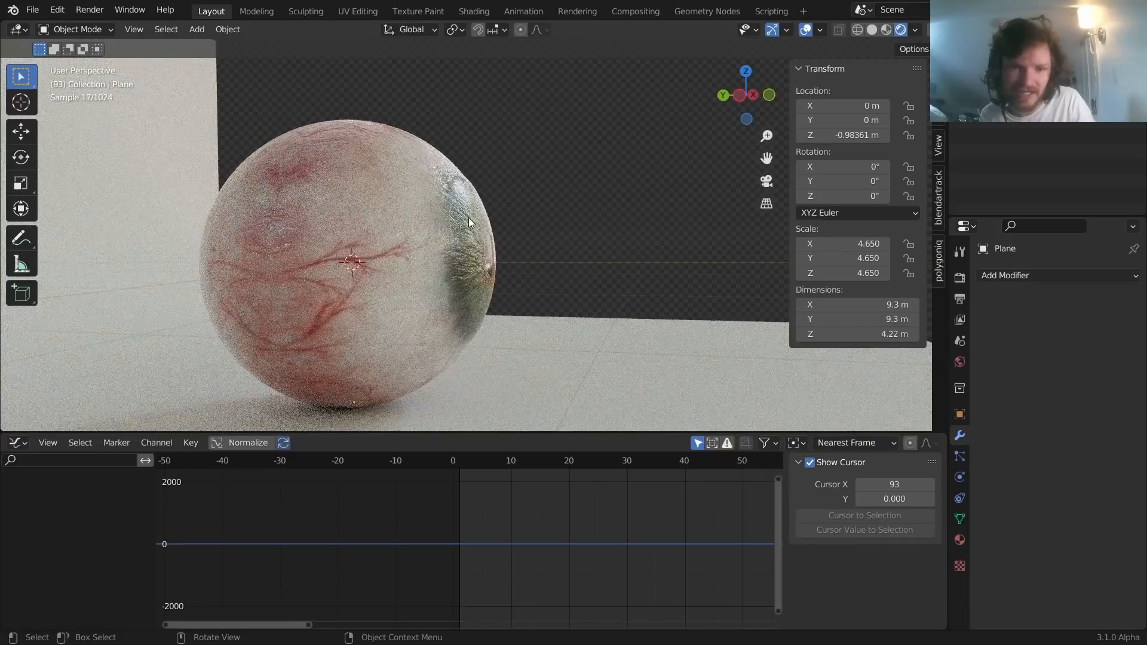
Select the eyeball in Object Mode and view it together with the whole backdrop
{"action": "left_click", "coordinate": [484, 228]}
{"action": "key", "text": "Tab"}
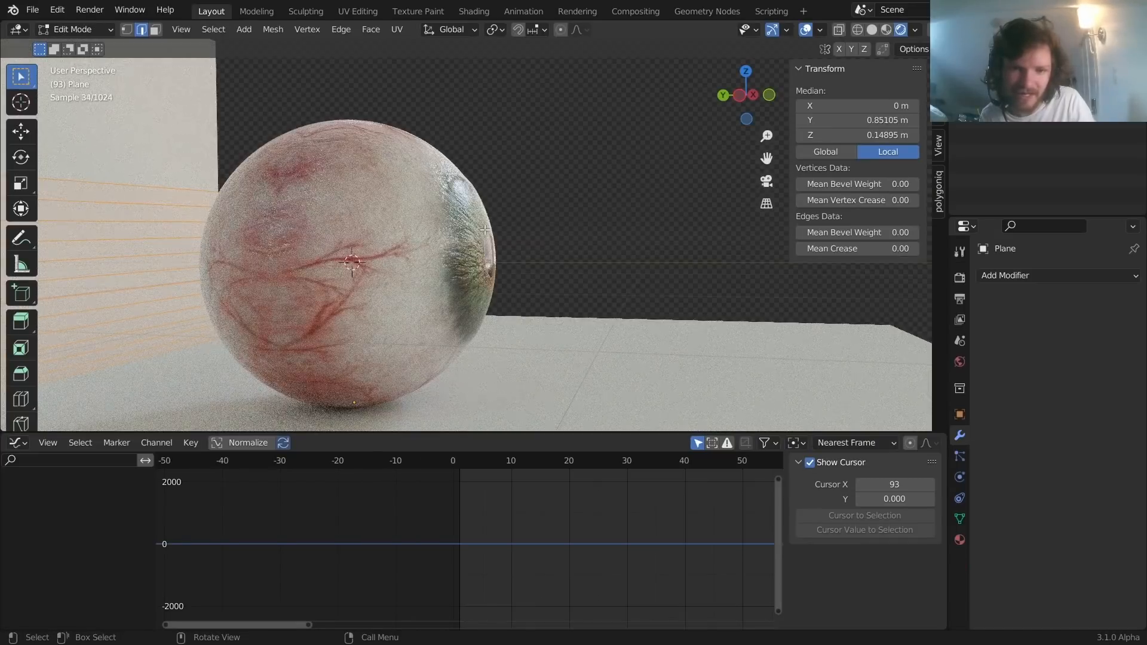
{"action": "key", "text": "Tab"}
{"action": "key", "text": "Tab"}
{"action": "key", "text": "Tab"}
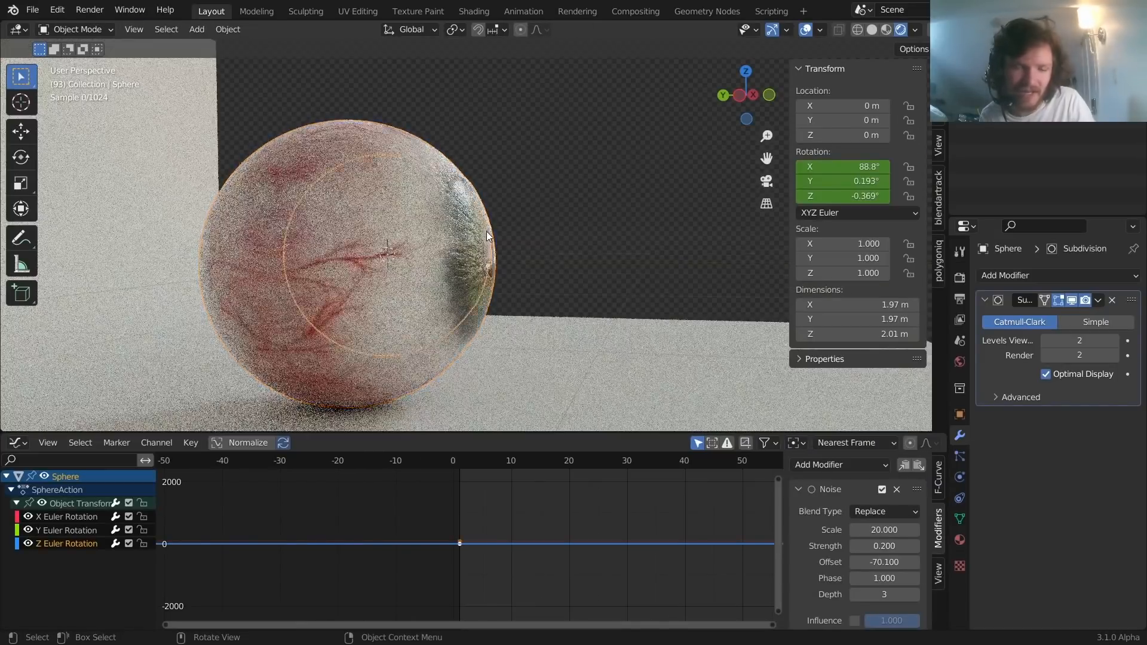
{"action": "scroll", "coordinate": [478, 239], "scroll_direction": "down", "scroll_amount": 5}
{"action": "middle_click_drag", "start_coordinate": [473, 245], "coordinate": [419, 235]}
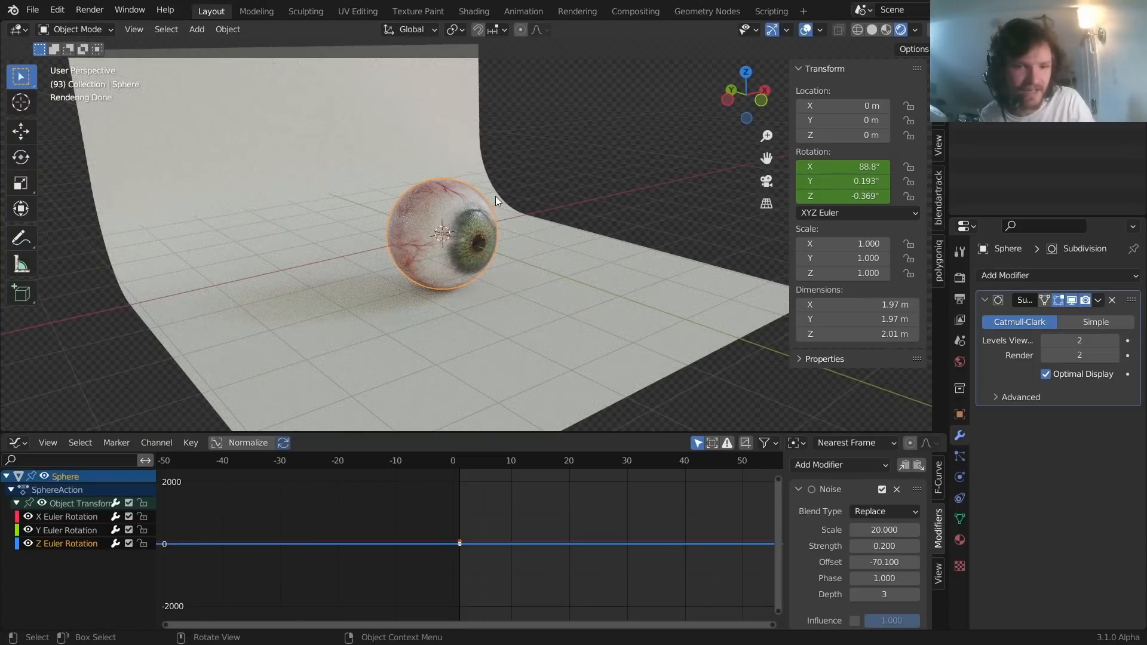
Take Blender out of fullscreen, switch to OBS and select Scene 2
{"action": "key", "text": "q"}
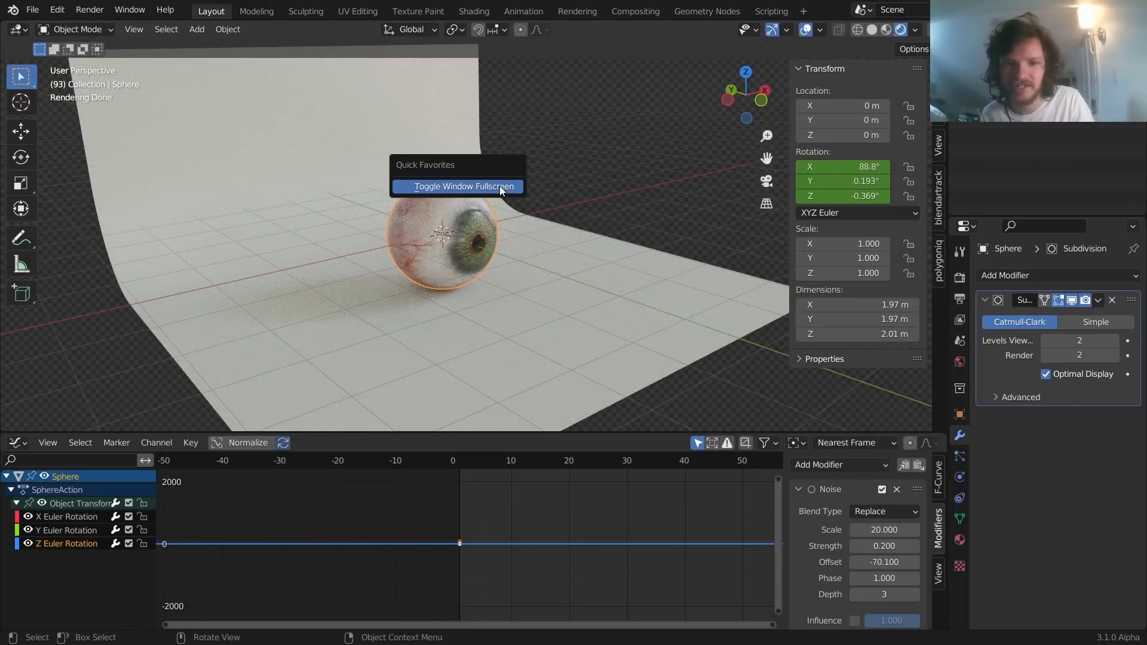
{"action": "left_click", "coordinate": [500, 185]}
{"action": "left_click", "coordinate": [544, 633]}
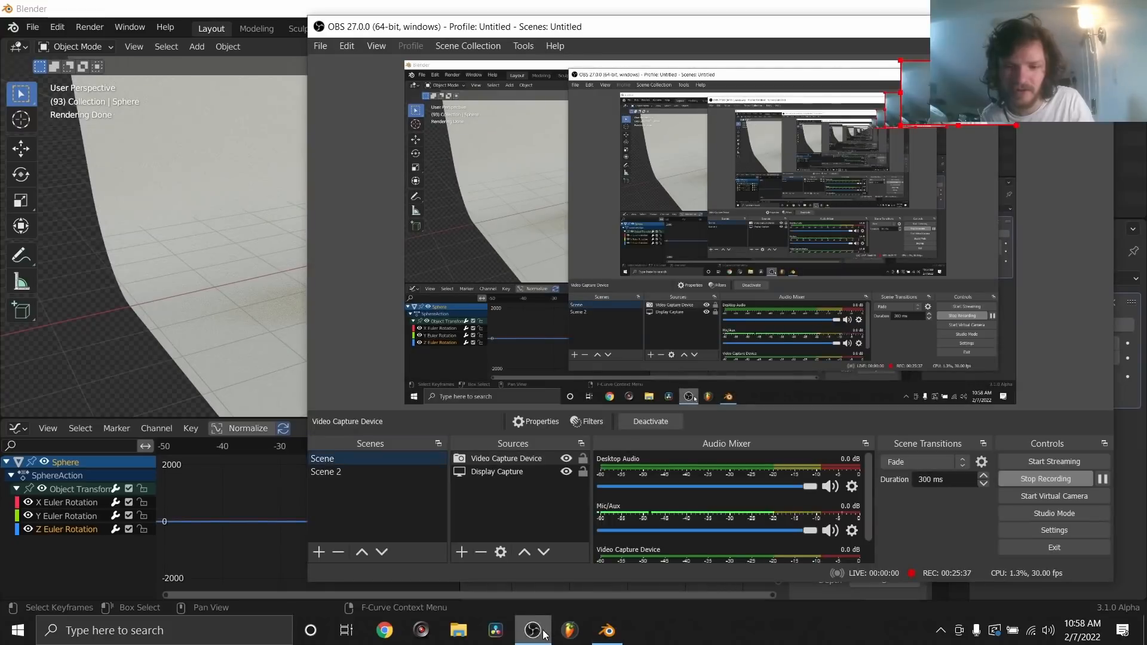
{"action": "left_click", "coordinate": [348, 472]}
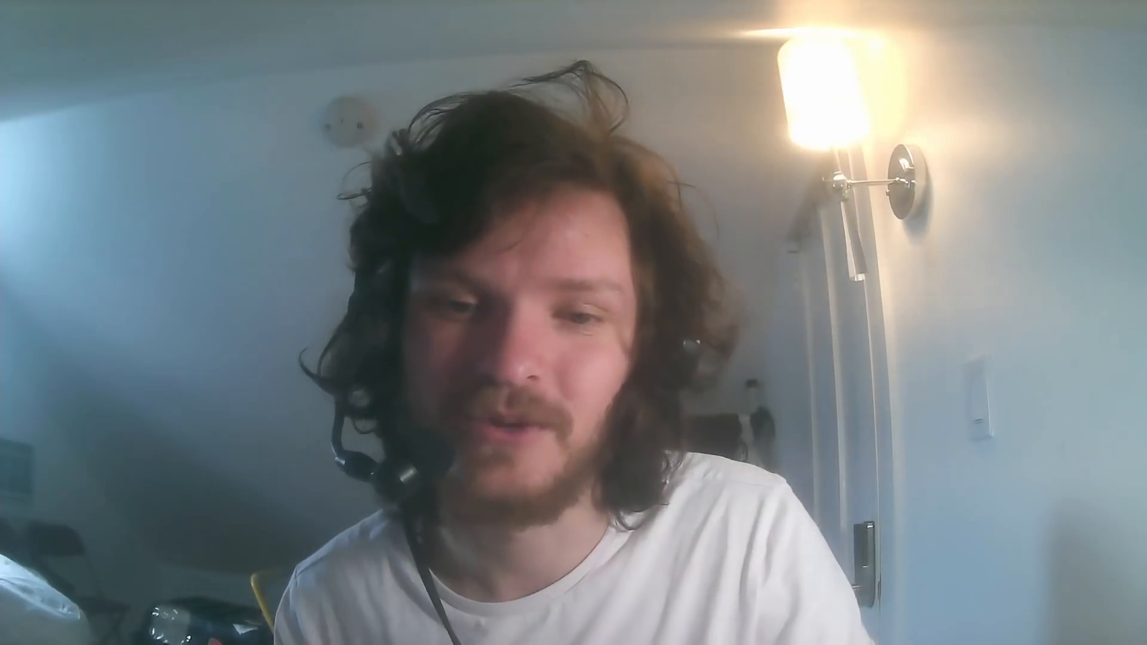